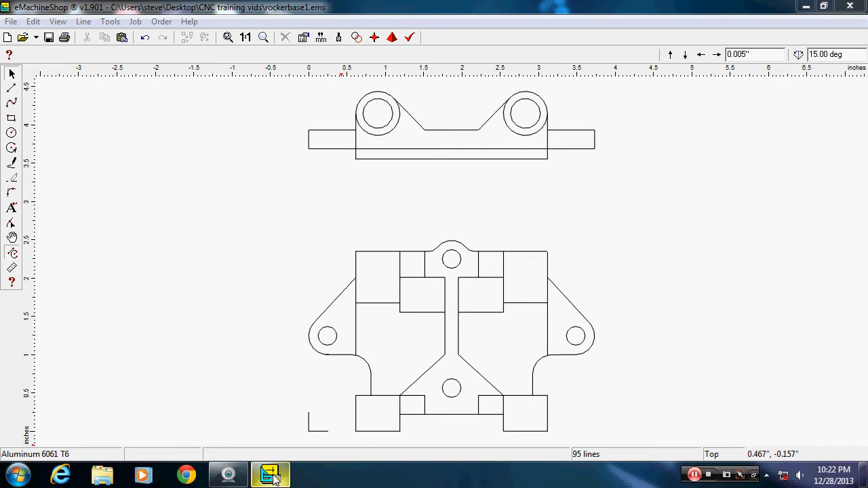
- Switch to Logitech Webcam Software to view the physical part on the live camera feed, and close it again
{"action": "mouse_move", "coordinate": [224, 480]}
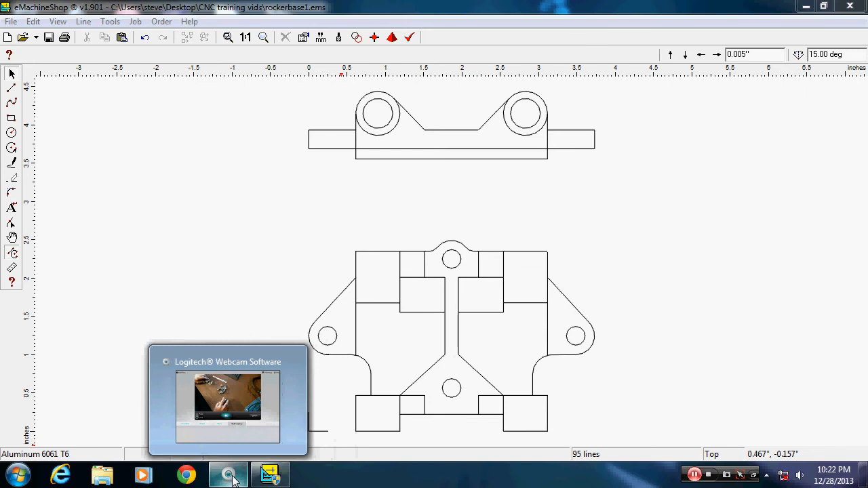
{"action": "left_click", "coordinate": [229, 476]}
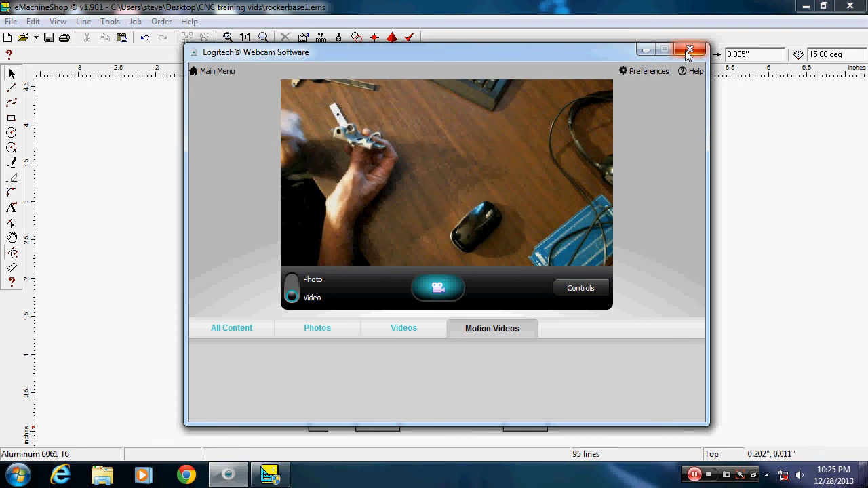
{"action": "left_click", "coordinate": [689, 51]}
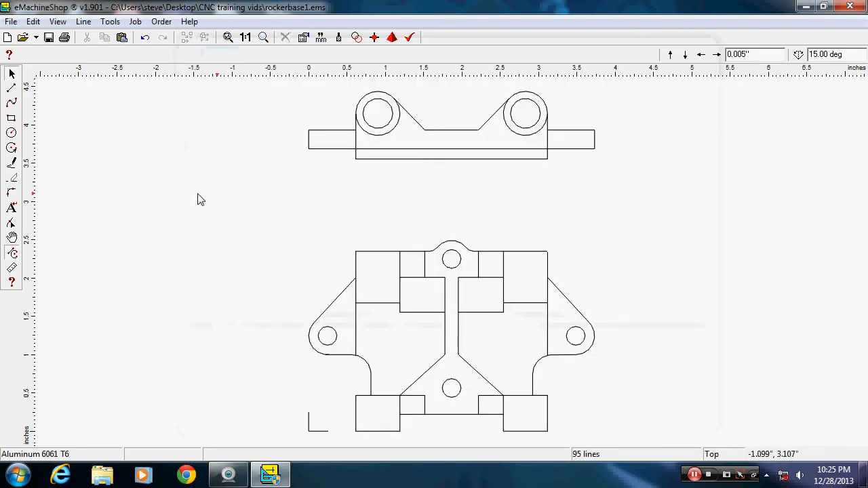
- Draw a label box about 0.76 by 0.35 inch above the plan view and centre the text "Top" inside it
{"action": "left_click", "coordinate": [11, 120]}
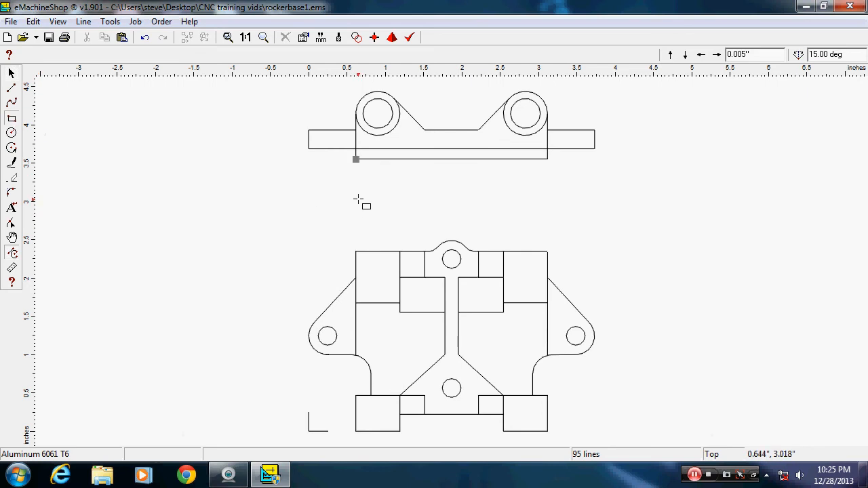
{"action": "left_click_drag", "start_coordinate": [358, 201], "coordinate": [418, 231]}
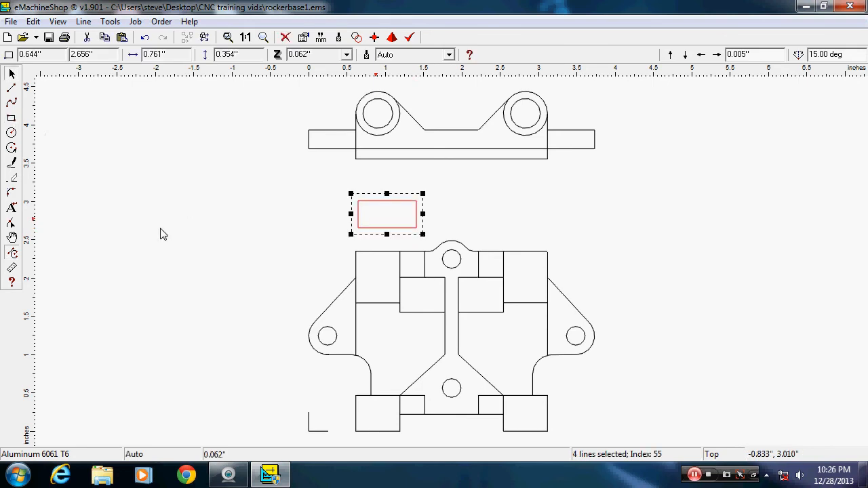
{"action": "left_click", "coordinate": [11, 211]}
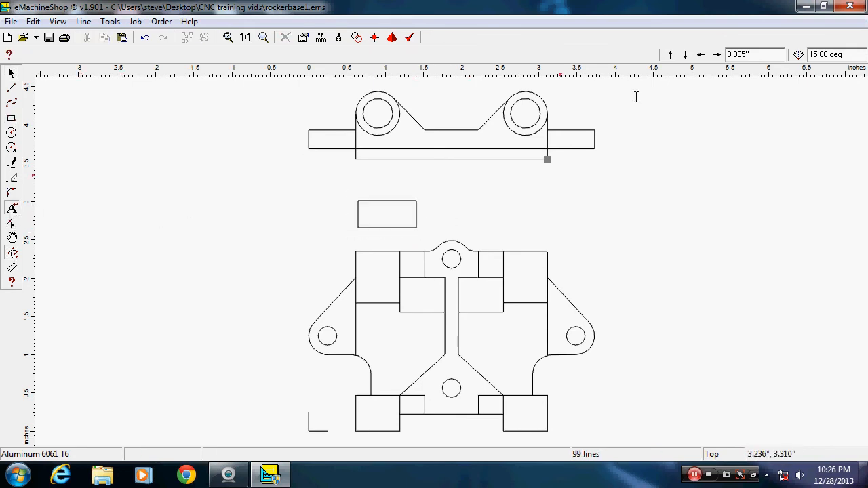
{"action": "left_click", "coordinate": [368, 214]}
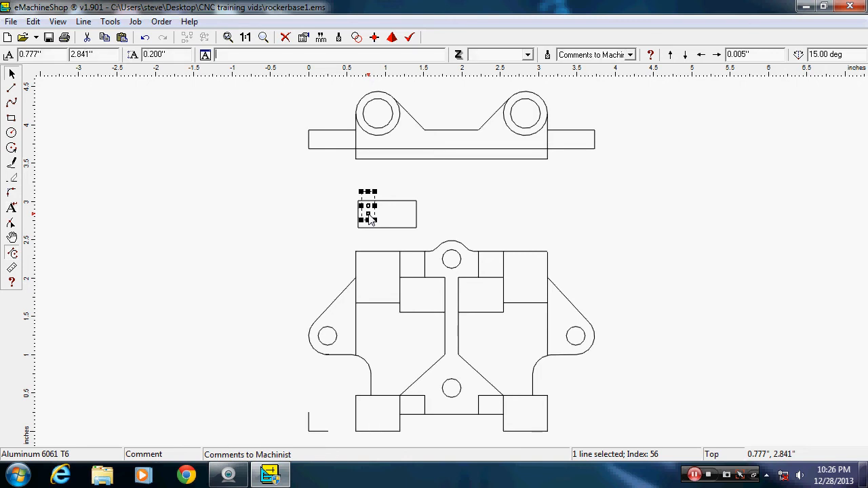
{"action": "type", "text": "Top"}
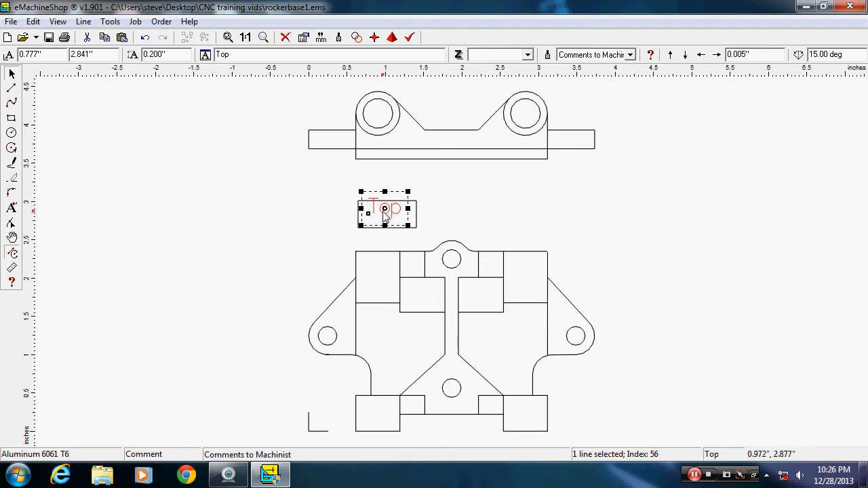
{"action": "left_click_drag", "start_coordinate": [385, 210], "coordinate": [385, 214]}
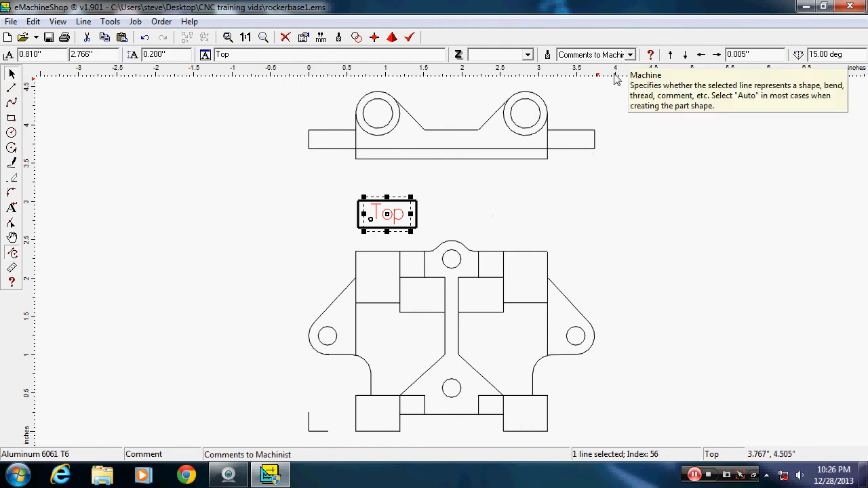
{"action": "left_click", "coordinate": [599, 215]}
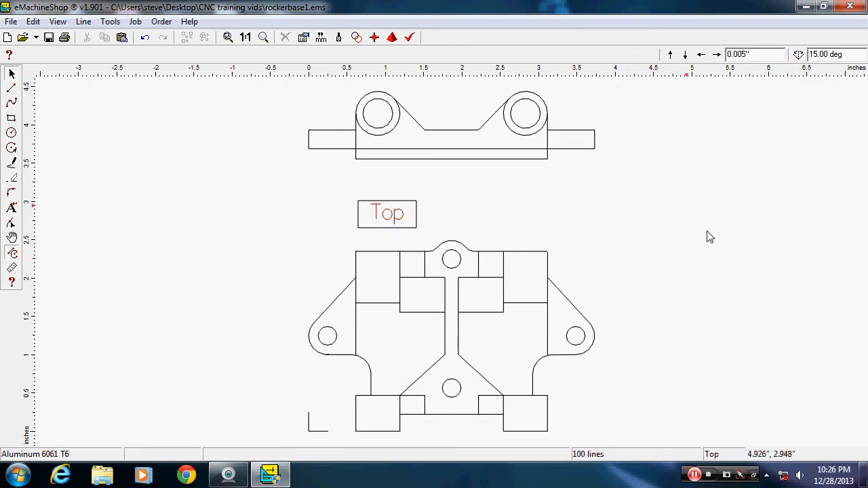
- Draw an empty label box about 1.26 by 0.44 inch above the front view of the part
{"action": "scroll", "coordinate": [732, 260], "scroll_direction": "down", "scroll_amount": 2}
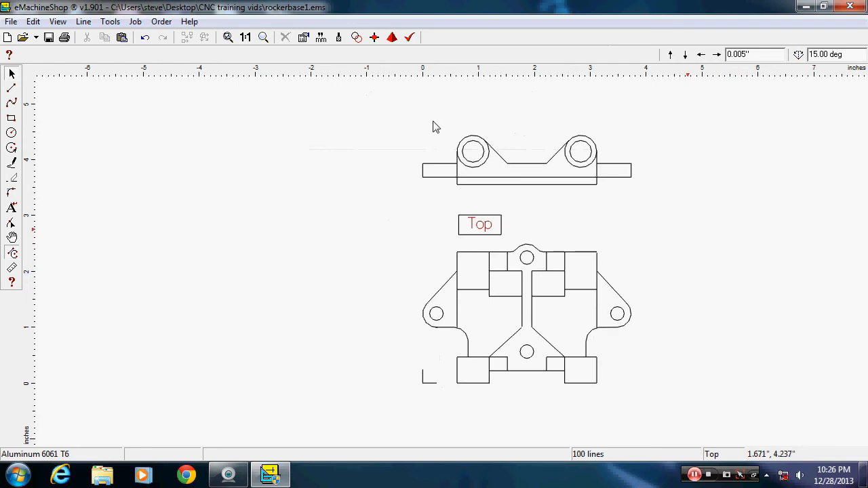
{"action": "left_click", "coordinate": [11, 118]}
{"action": "left_click_drag", "start_coordinate": [460, 92], "coordinate": [533, 116]}
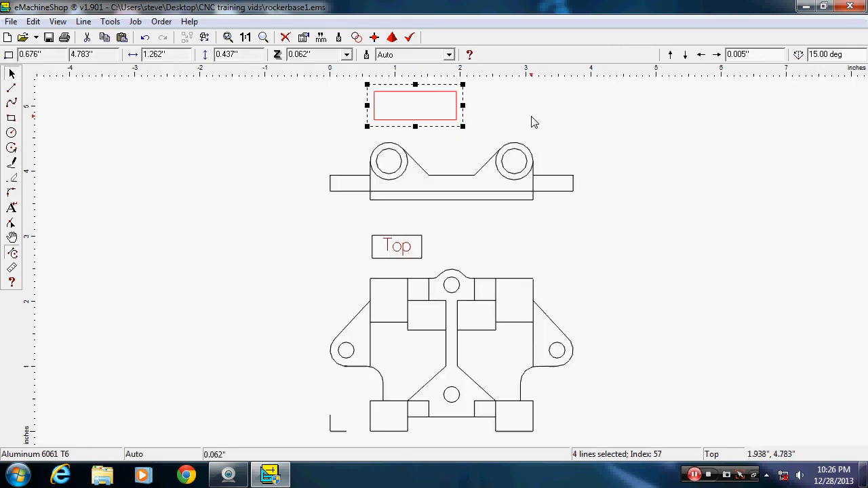
{"action": "left_click", "coordinate": [533, 122]}
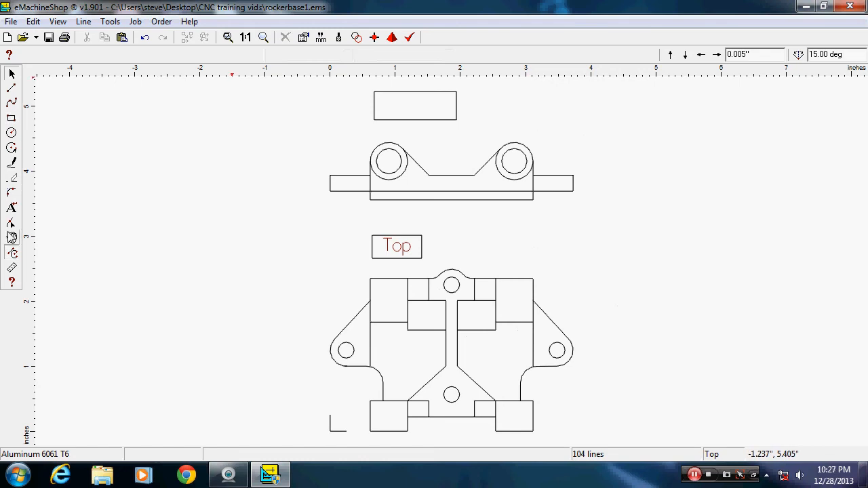
- Add the text "Front" and centre it inside the empty label box above the front view
{"action": "left_click", "coordinate": [12, 209]}
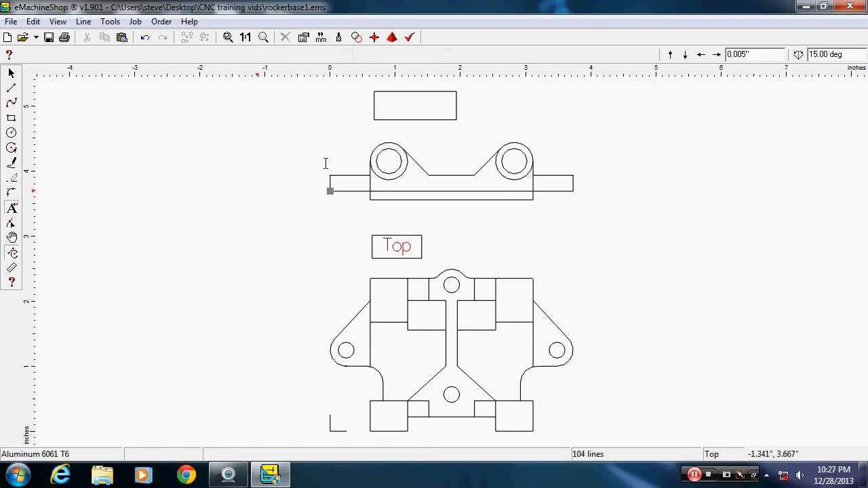
{"action": "left_click", "coordinate": [383, 108]}
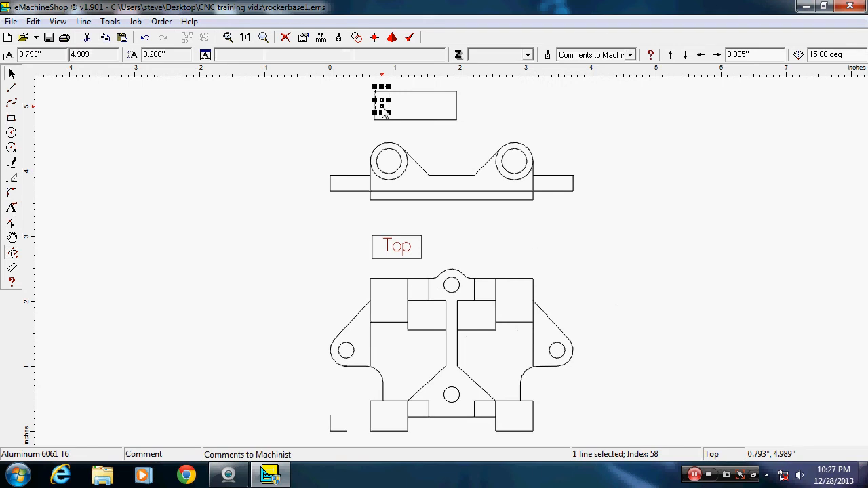
{"action": "type", "text": "Fr"}
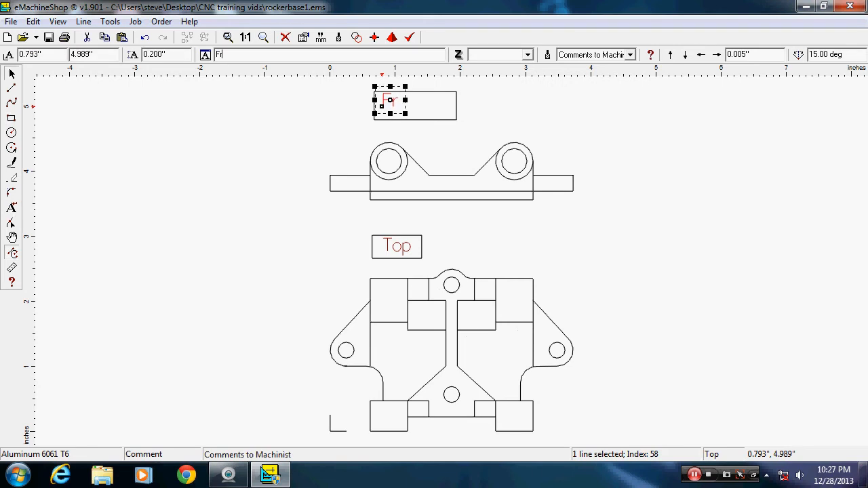
{"action": "type", "text": "ont"}
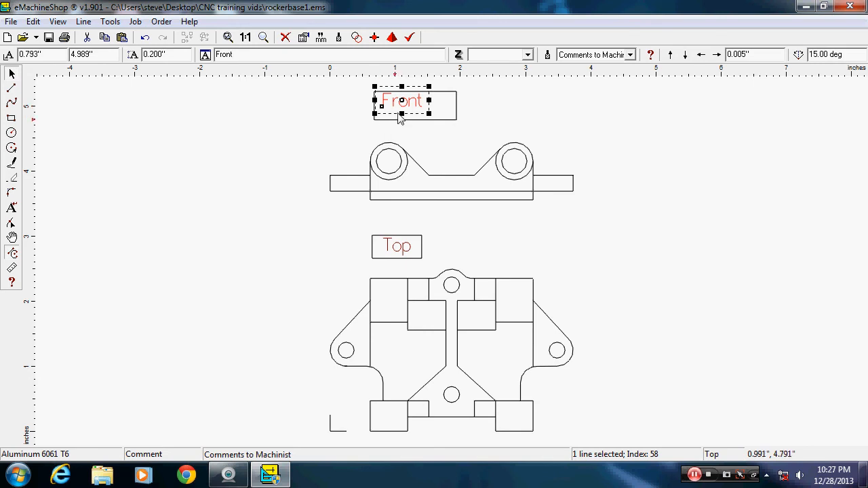
{"action": "left_click_drag", "start_coordinate": [401, 101], "coordinate": [414, 107]}
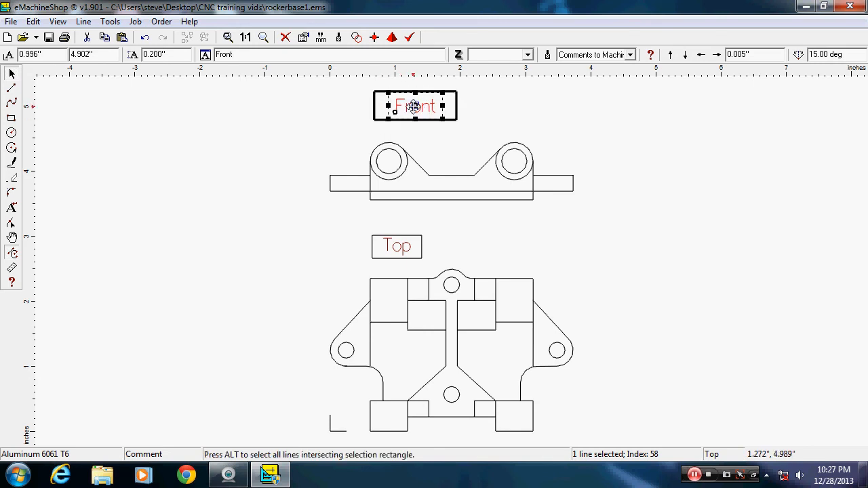
{"action": "left_click", "coordinate": [535, 118]}
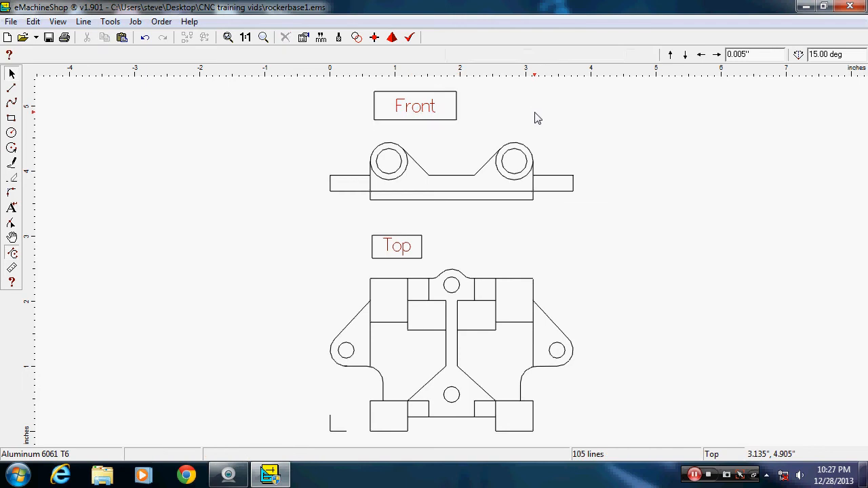
{"action": "left_click", "coordinate": [417, 111]}
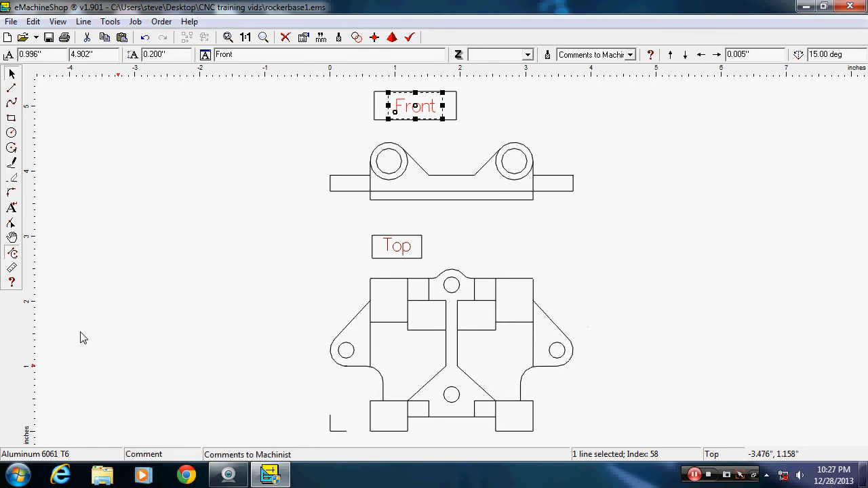
- Draw a projection line about 3.92 inches long rightward from the front view flange's lower-right corner and set its angle to 360 degrees
{"action": "left_click", "coordinate": [11, 90]}
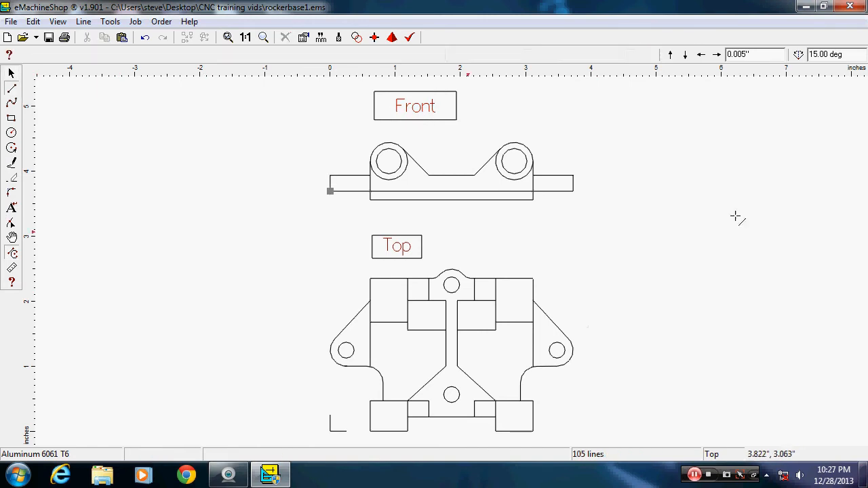
{"action": "left_click", "coordinate": [573, 191]}
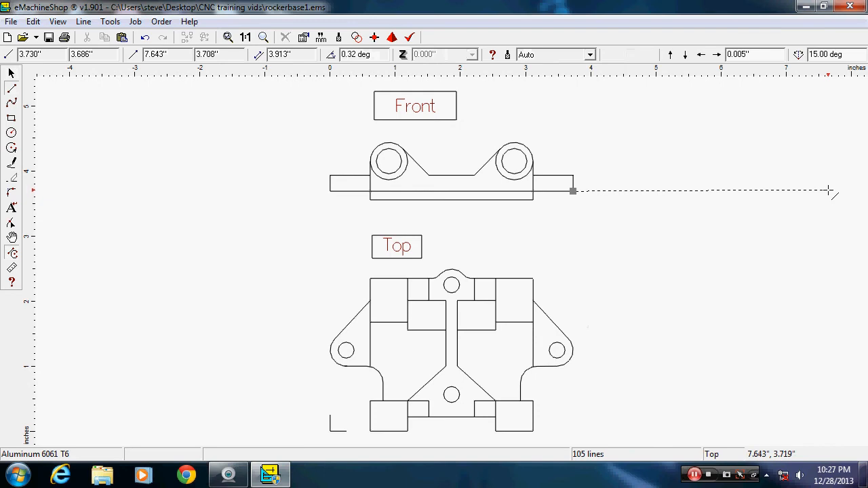
{"action": "left_click", "coordinate": [830, 190]}
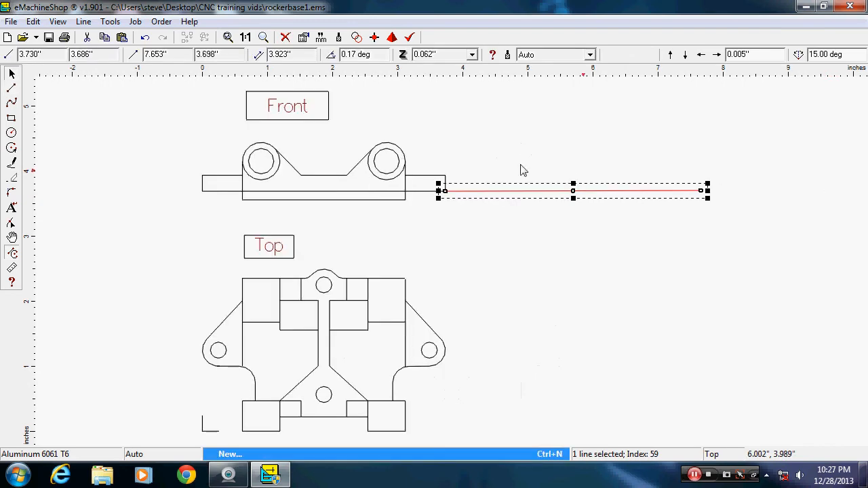
{"action": "double_click", "coordinate": [357, 54]}
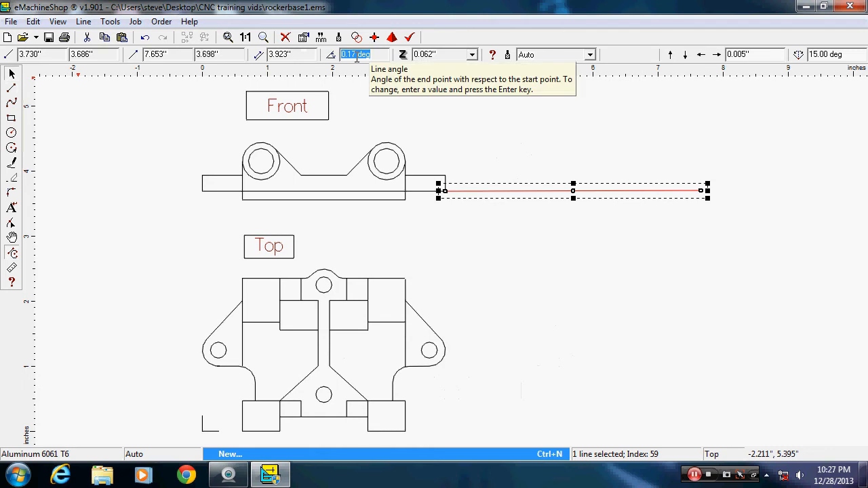
{"action": "type", "text": "360"}
{"action": "key", "text": "Return"}
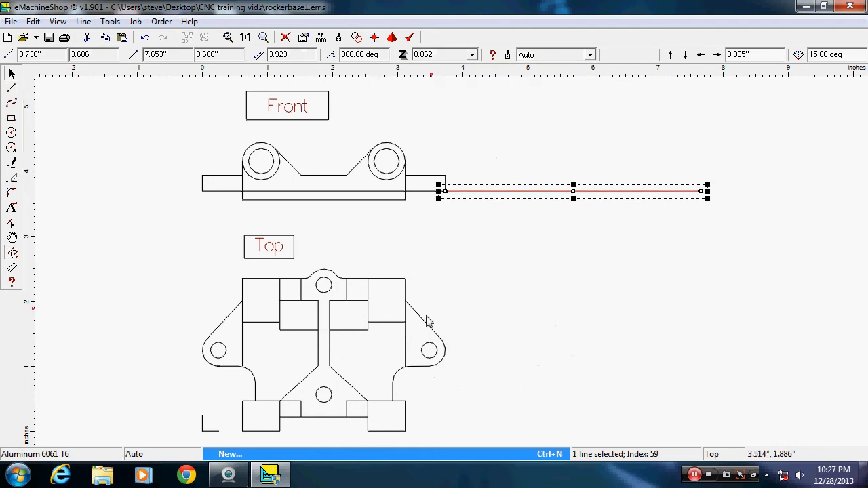
- Draw a projection line about 5.68 inches long rightward from the top view's lower-right corner and set its angle to 360 degrees
{"action": "left_click", "coordinate": [12, 89]}
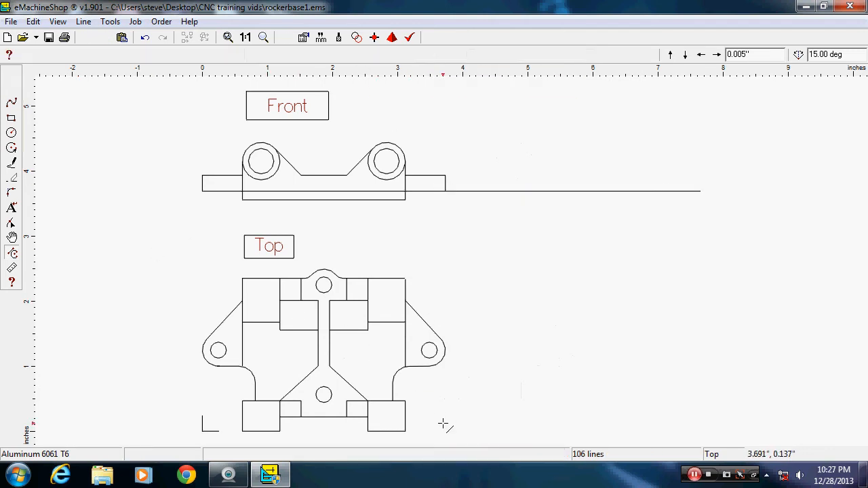
{"action": "left_click", "coordinate": [407, 432]}
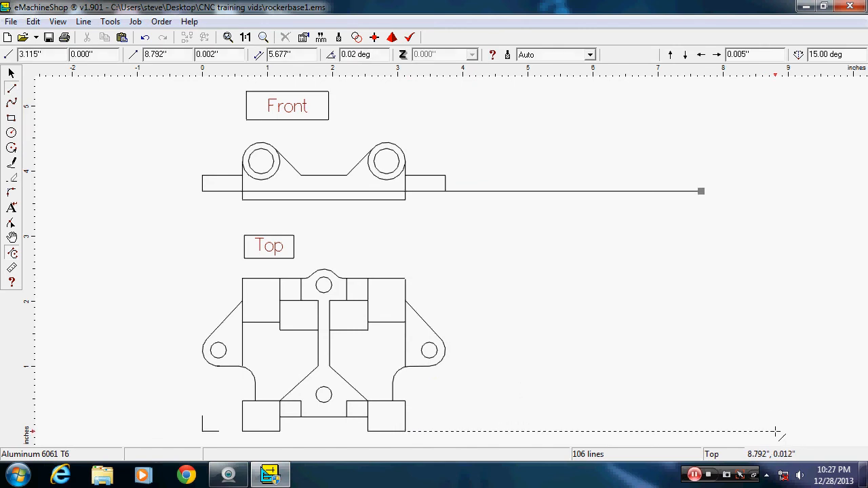
{"action": "left_click", "coordinate": [775, 431]}
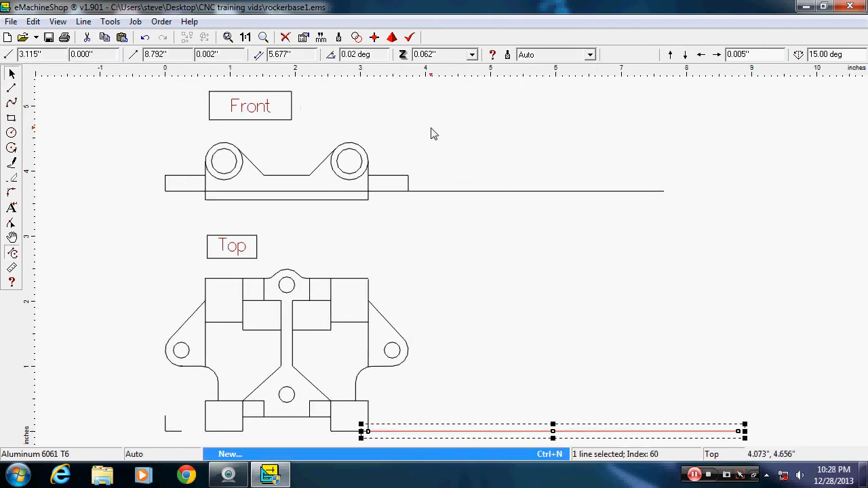
{"action": "double_click", "coordinate": [368, 60]}
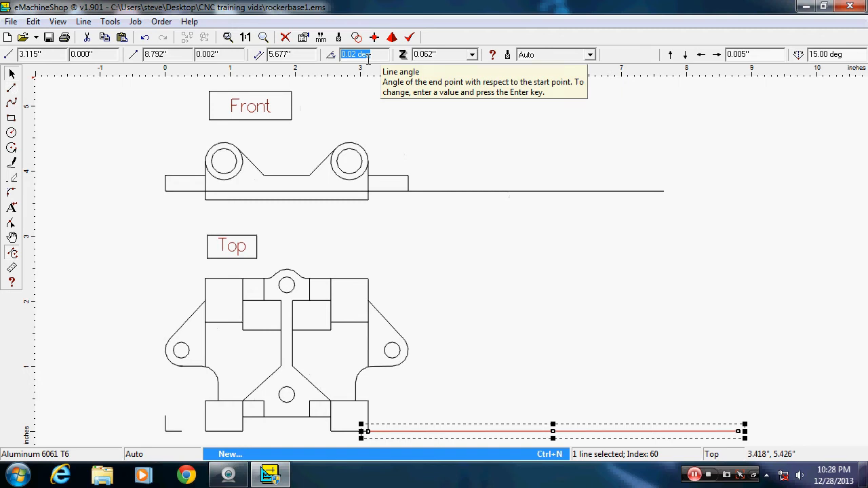
{"action": "type", "text": "360"}
{"action": "key", "text": "Return"}
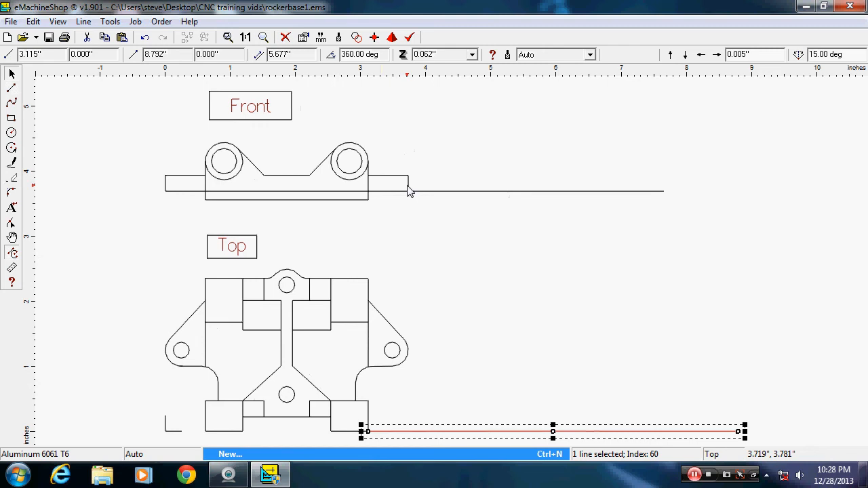
- Draw a line rightward from the front view flange's lower-right corner and set its angle to 0 degrees and length to 1 inch
{"action": "left_click", "coordinate": [11, 87]}
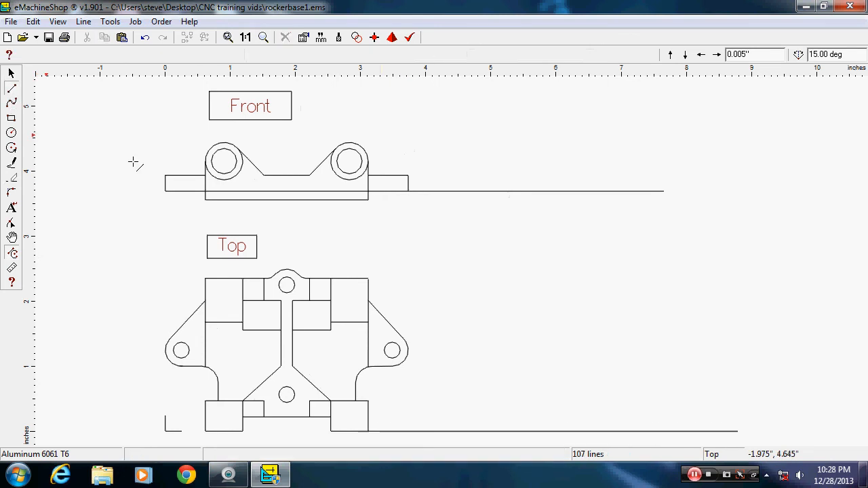
{"action": "left_click", "coordinate": [412, 191]}
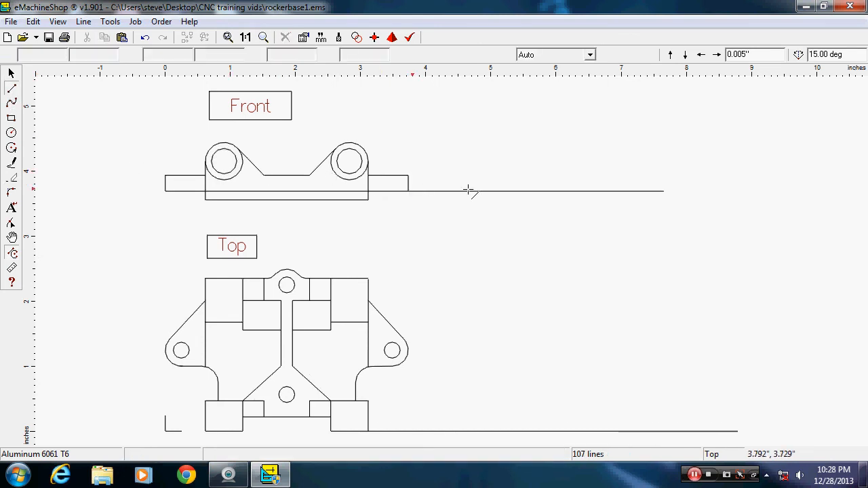
{"action": "left_click", "coordinate": [473, 190]}
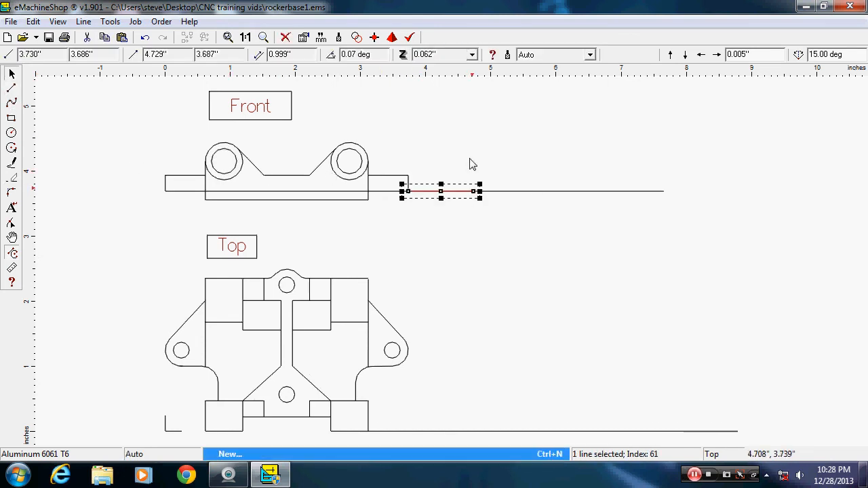
{"action": "left_click", "coordinate": [368, 57]}
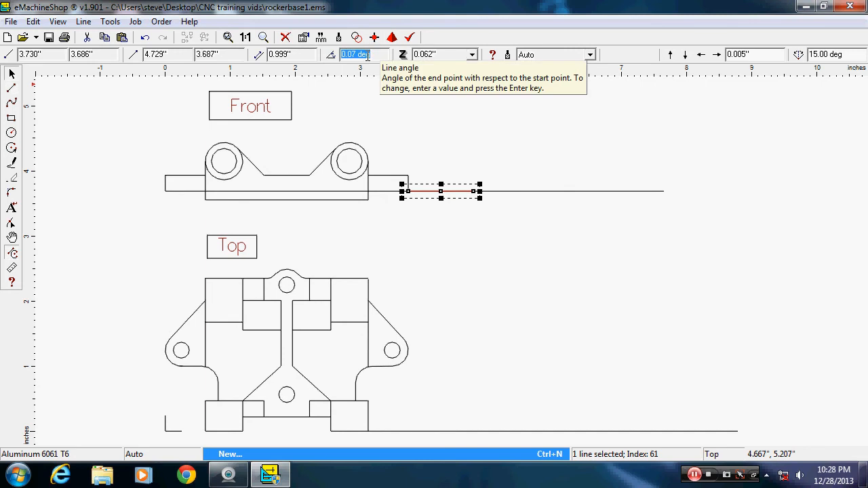
{"action": "type", "text": "0"}
{"action": "key", "text": "Return"}
{"action": "left_click", "coordinate": [285, 54]}
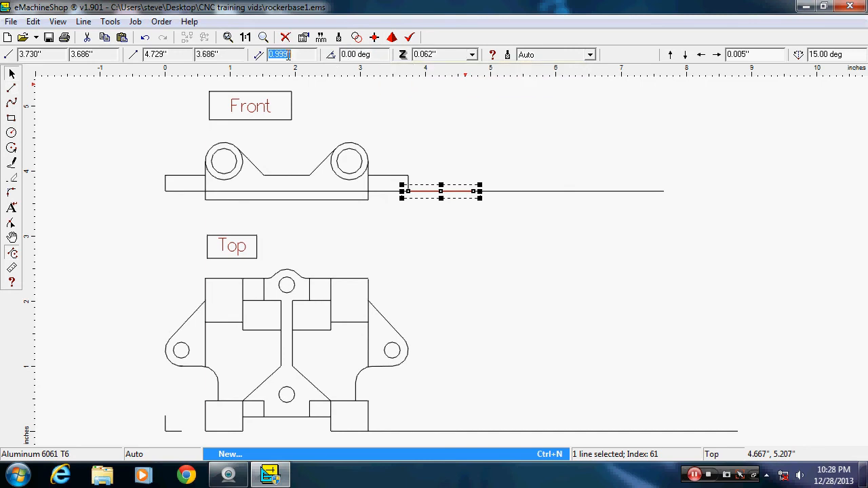
{"action": "type", "text": "1"}
{"action": "key", "text": "Return"}
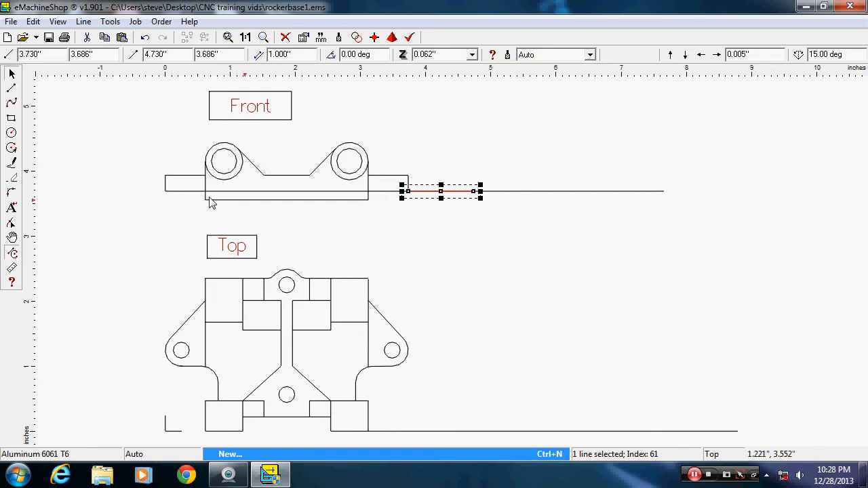
{"action": "left_click", "coordinate": [455, 191]}
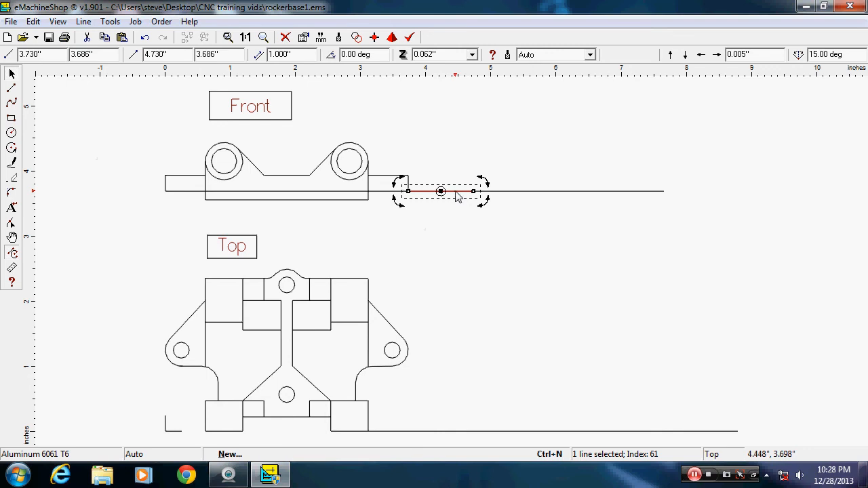
{"action": "left_click", "coordinate": [570, 227]}
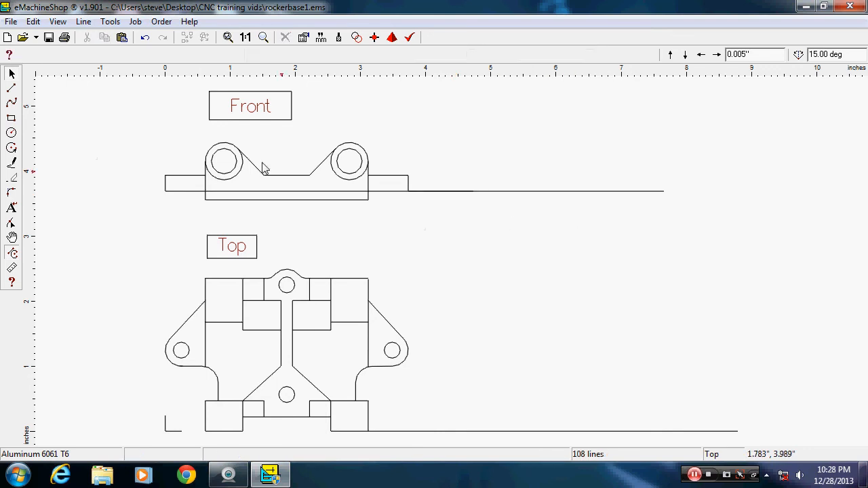
- Draw a line about 4.03 inches long downward from the 1-inch line's right end, crossing the lower projection line, and set its angle to 270 degrees
{"action": "left_click", "coordinate": [11, 88]}
{"action": "left_click", "coordinate": [473, 192]}
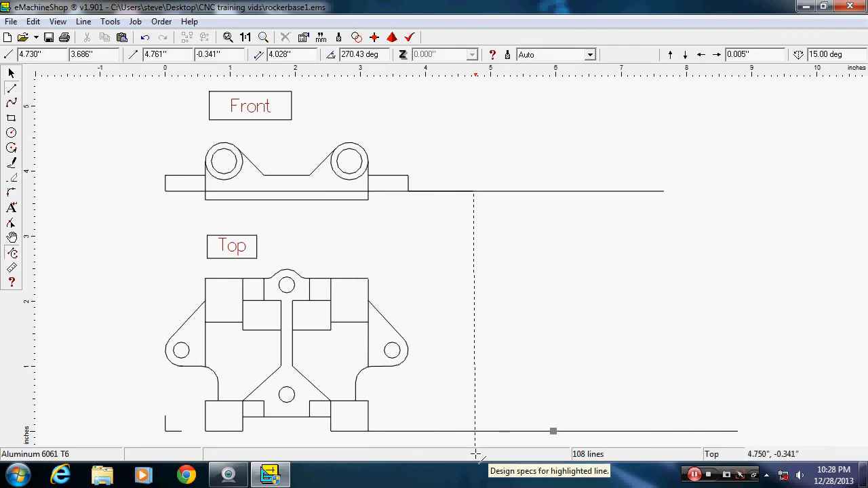
{"action": "left_click", "coordinate": [477, 459]}
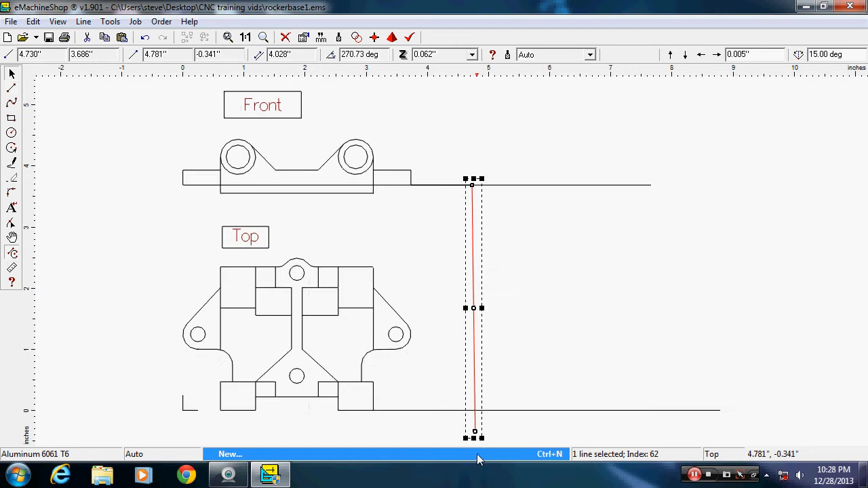
{"action": "left_click", "coordinate": [359, 60]}
{"action": "type", "text": "270"}
{"action": "key", "text": "Return"}
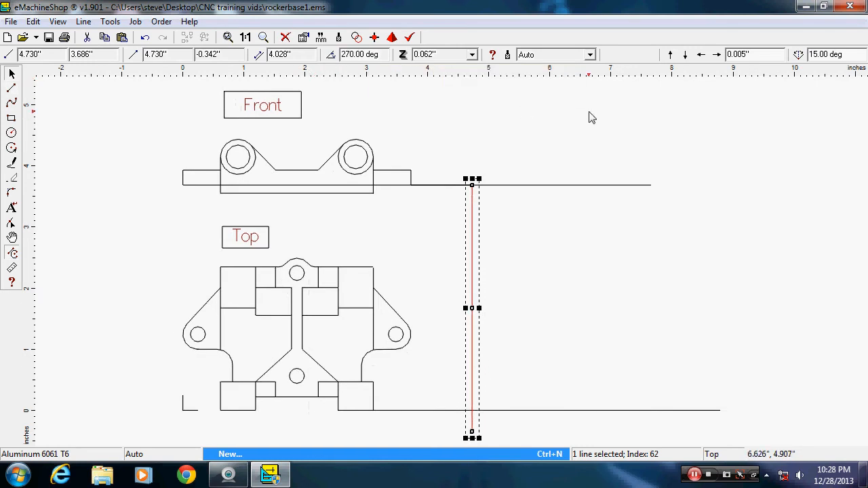
{"action": "left_click", "coordinate": [11, 89]}
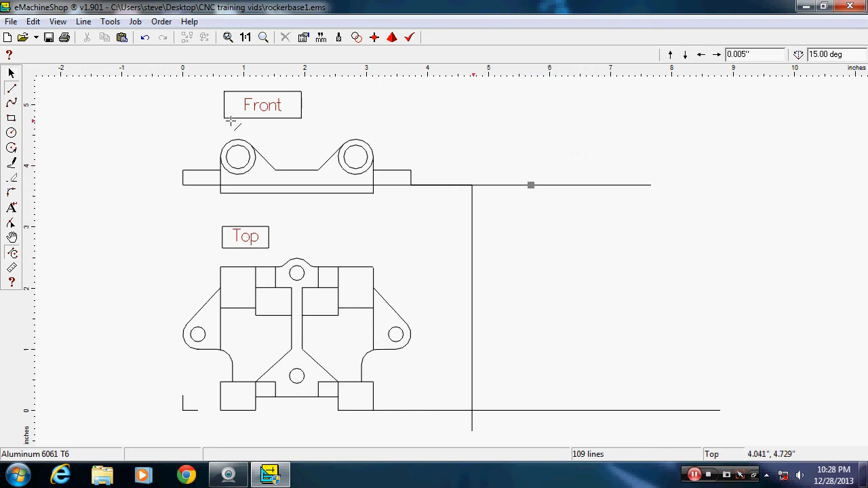
{"action": "left_click", "coordinate": [12, 72]}
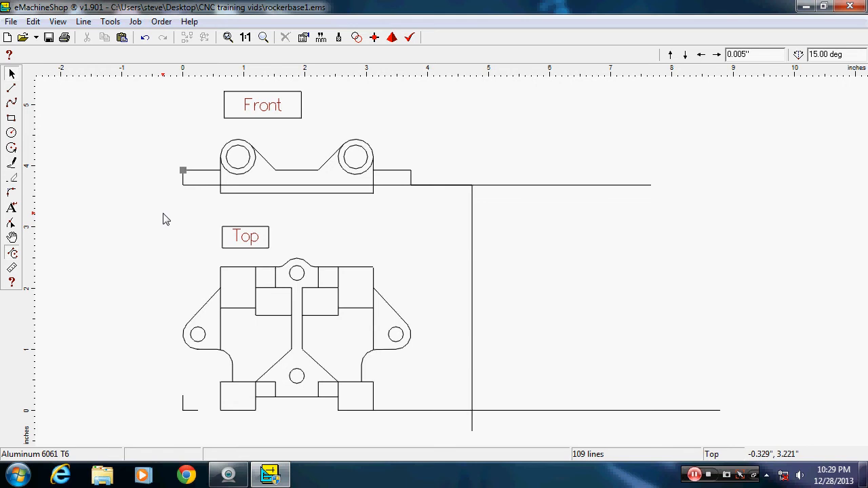
- Select all the front view geometry without its label and copy it
{"action": "left_click_drag", "start_coordinate": [164, 215], "coordinate": [413, 139]}
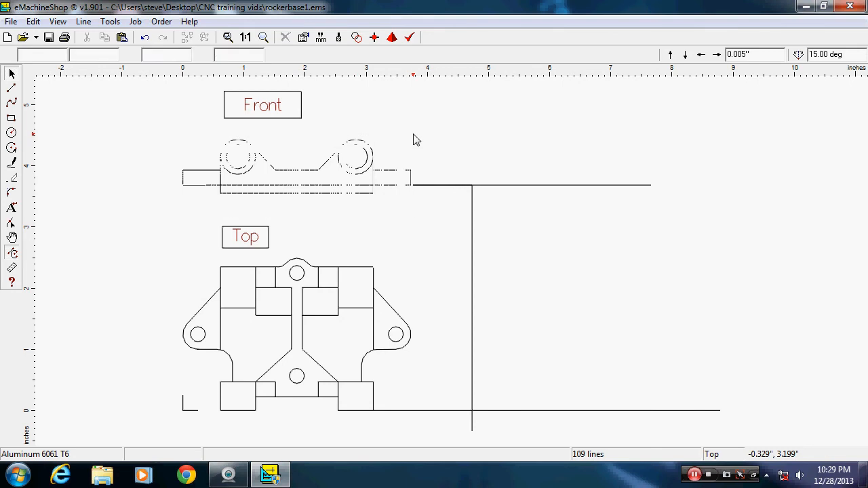
{"action": "right_click", "coordinate": [310, 171]}
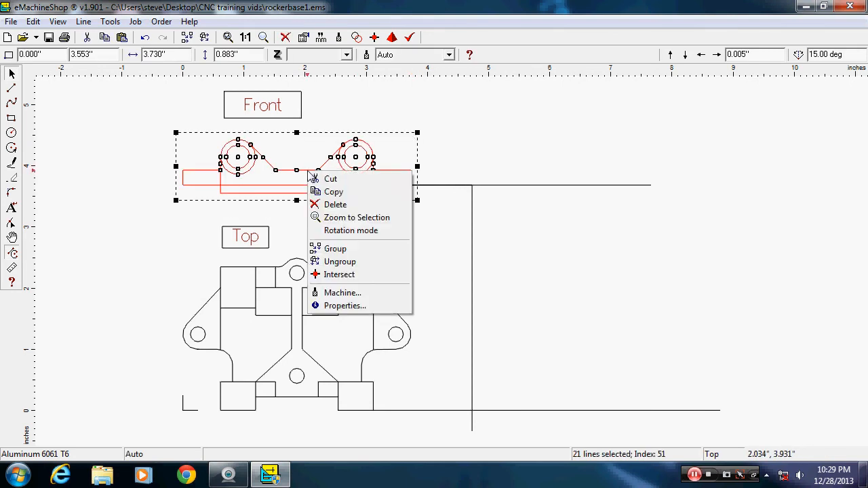
{"action": "left_click", "coordinate": [350, 197]}
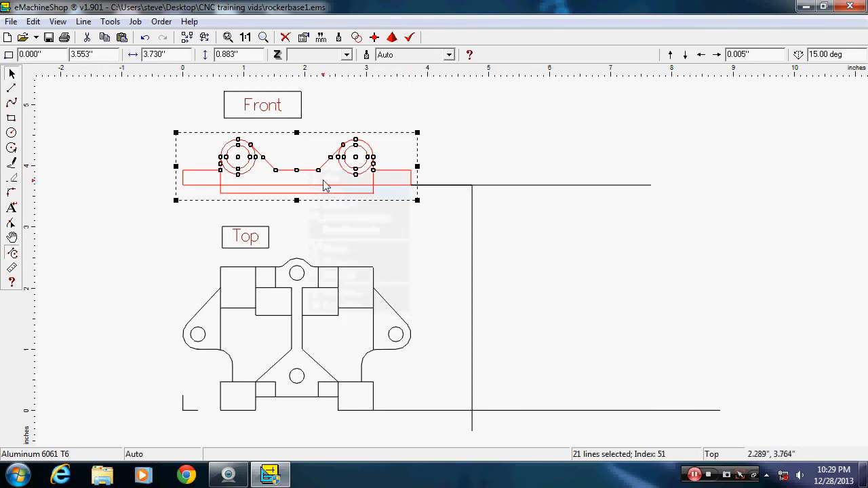
{"action": "left_click_drag", "start_coordinate": [308, 175], "coordinate": [550, 157]}
{"action": "left_click_drag", "start_coordinate": [422, 152], "coordinate": [307, 182]}
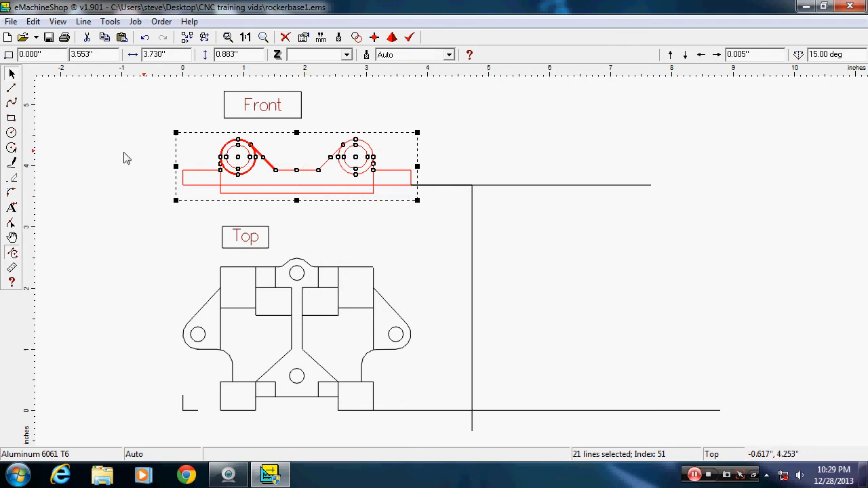
{"action": "left_click", "coordinate": [107, 163]}
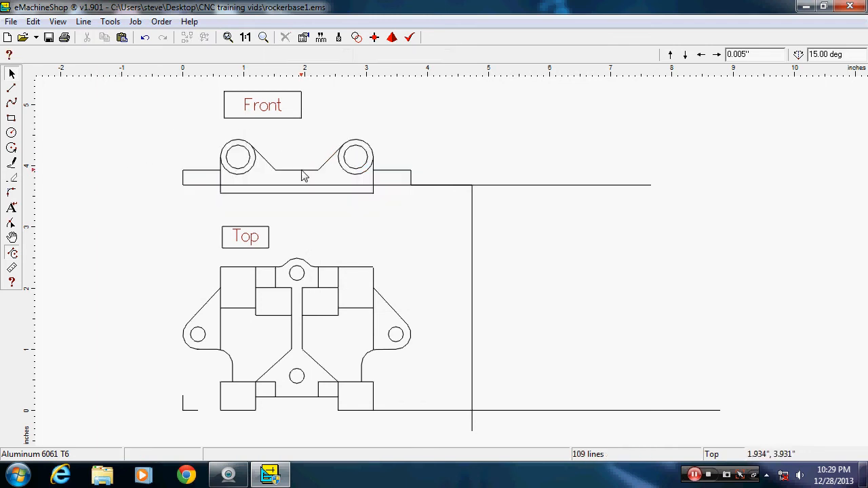
- Paste the front view copy and move it to the right of the vertical line, just above the upper projection line
{"action": "right_click", "coordinate": [549, 143]}
{"action": "left_click", "coordinate": [575, 148]}
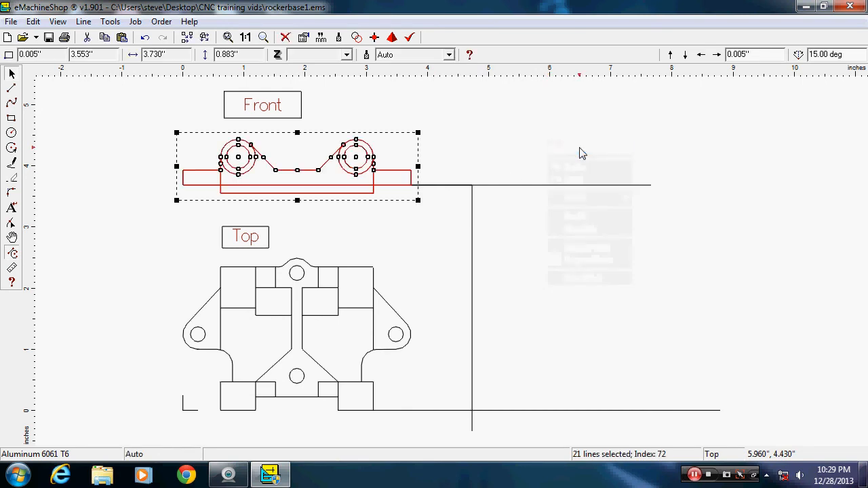
{"action": "left_click_drag", "start_coordinate": [297, 170], "coordinate": [594, 153]}
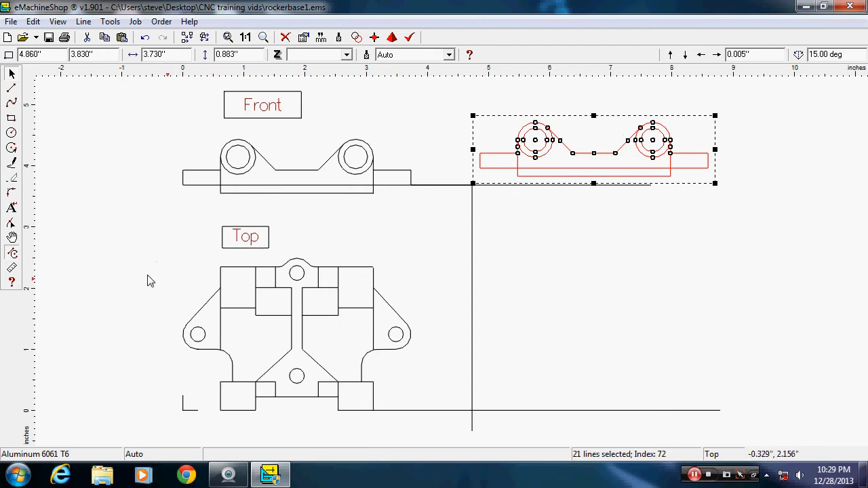
{"action": "left_click", "coordinate": [122, 268]}
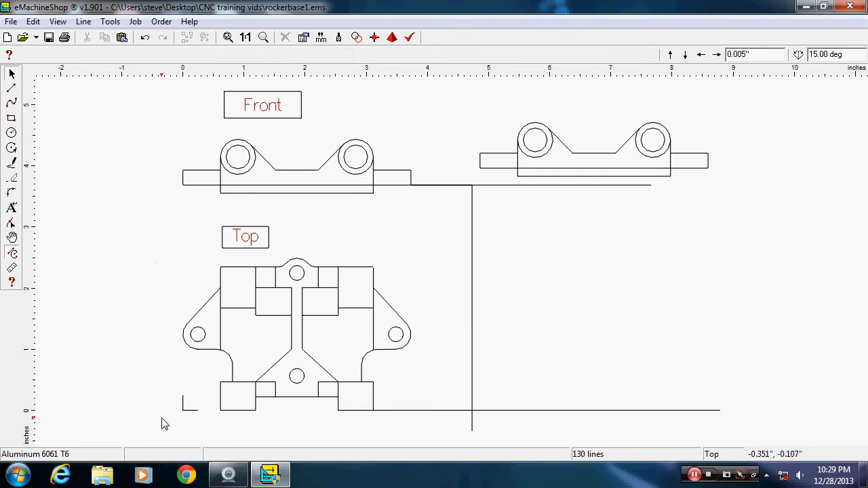
- Copy and paste the whole top view with its corner mark, and move the copy onto the lower projection line beside the vertical line
{"action": "left_click_drag", "start_coordinate": [168, 419], "coordinate": [418, 253]}
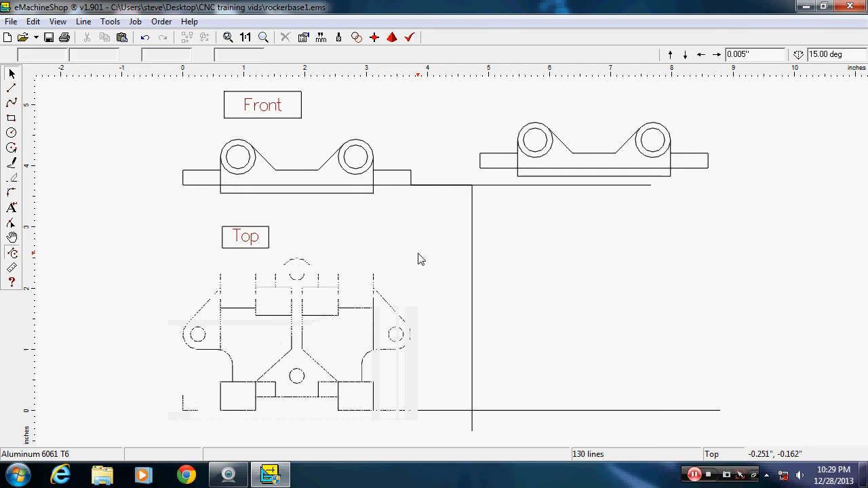
{"action": "right_click", "coordinate": [319, 318]}
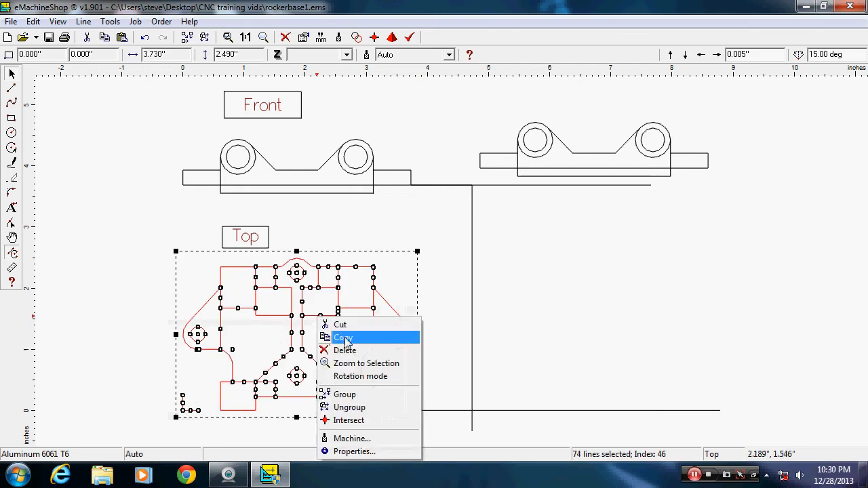
{"action": "left_click", "coordinate": [343, 337]}
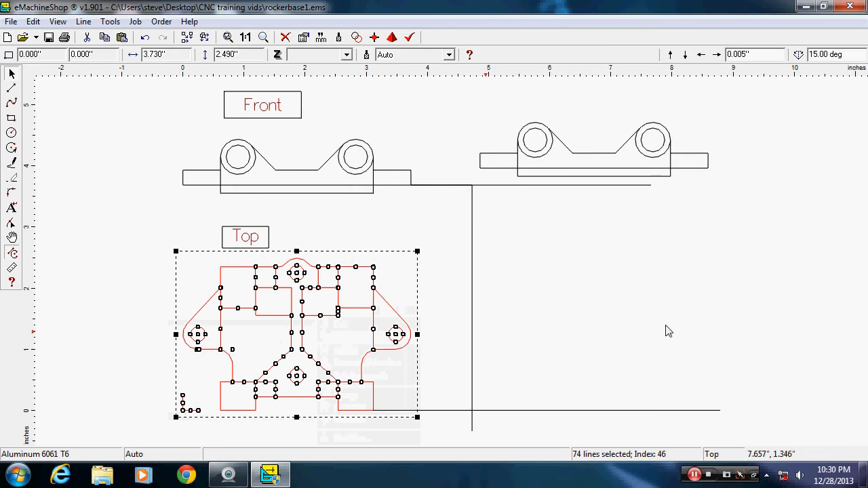
{"action": "right_click", "coordinate": [635, 319]}
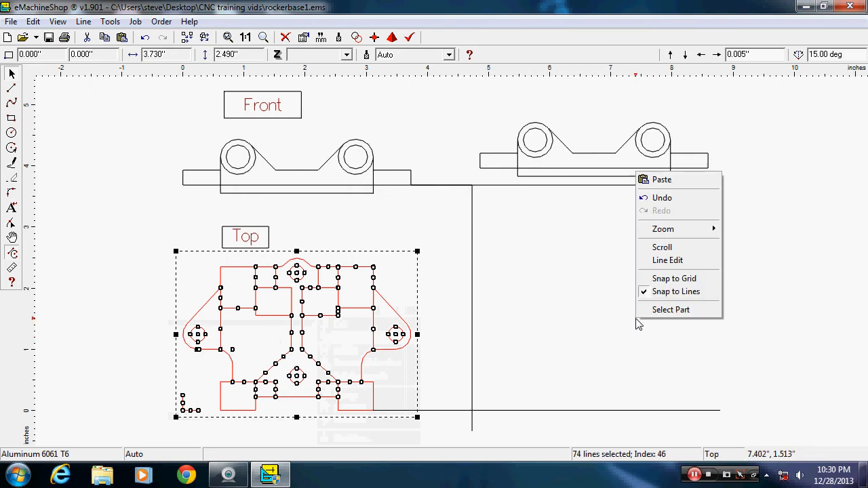
{"action": "left_click", "coordinate": [690, 180]}
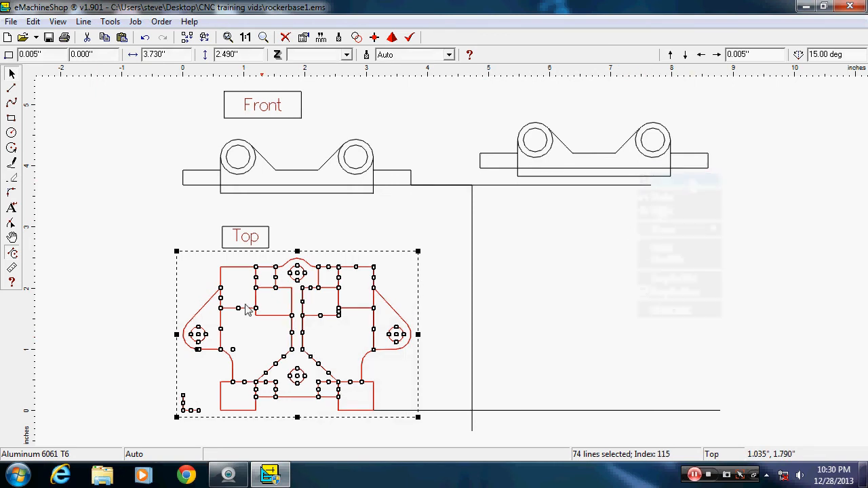
{"action": "left_click_drag", "start_coordinate": [260, 321], "coordinate": [554, 310]}
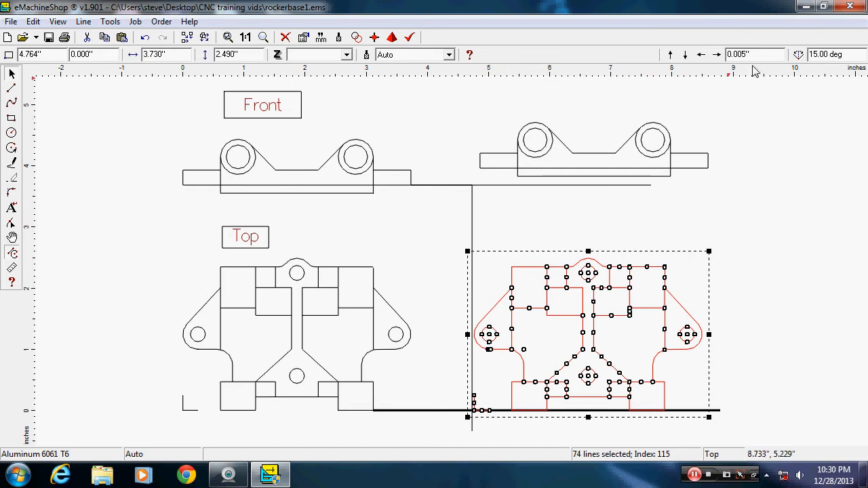
- Nudge the top view copy left in 0.005-inch increments to X 4.734 inches, against the vertical line
{"action": "key", "text": "Left"}
{"action": "key", "text": "Left"}
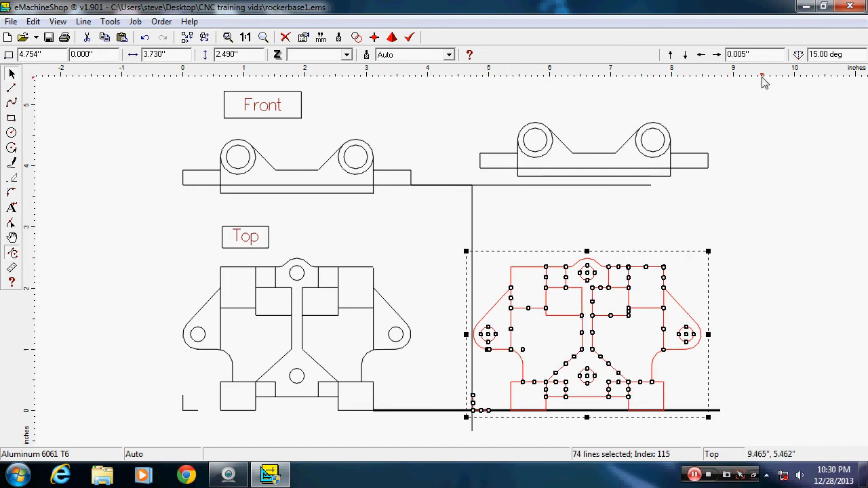
{"action": "key", "text": "Left"}
{"action": "key", "text": "Left"}
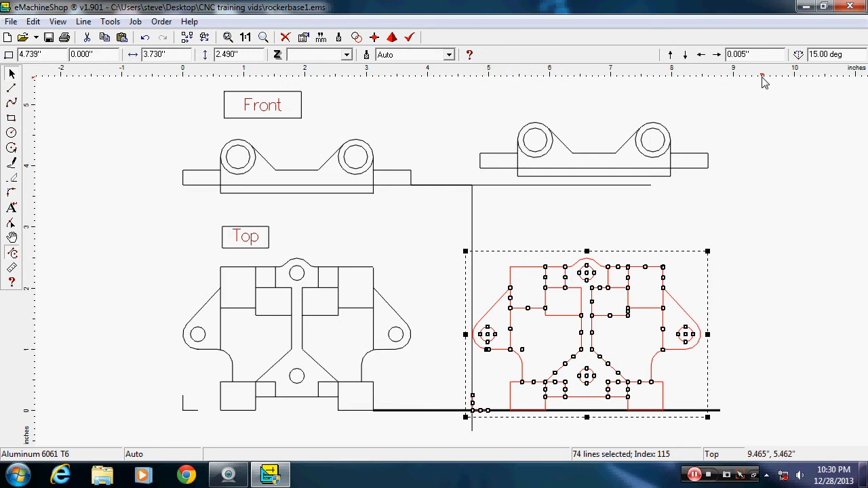
{"action": "key", "text": "Left"}
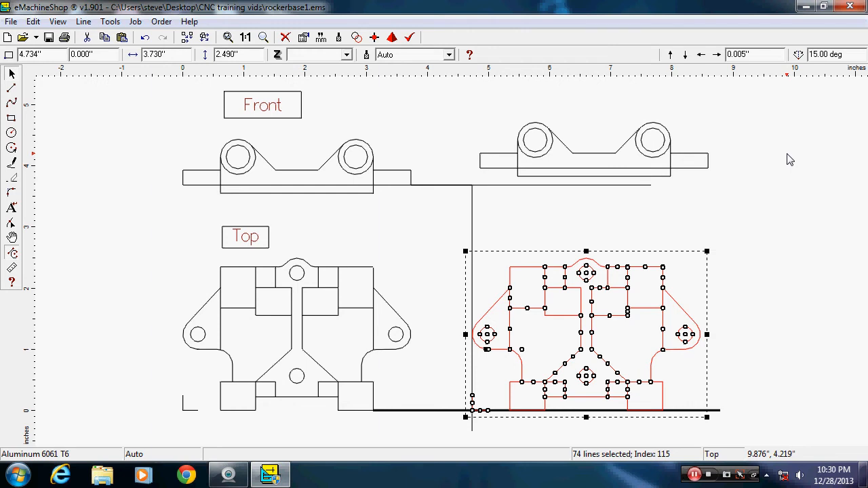
- Draw a line about 1.11 inches long upward from the projection line intersection and set its angle to 90 degrees
{"action": "left_click", "coordinate": [10, 89]}
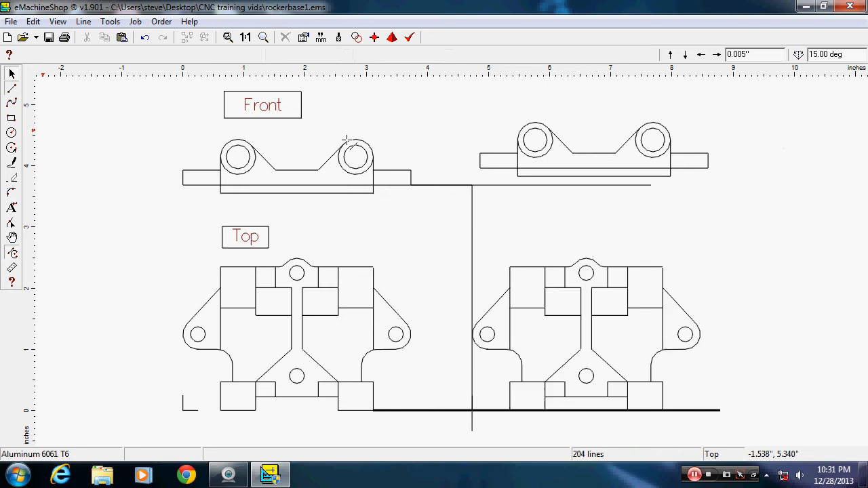
{"action": "left_click", "coordinate": [473, 186]}
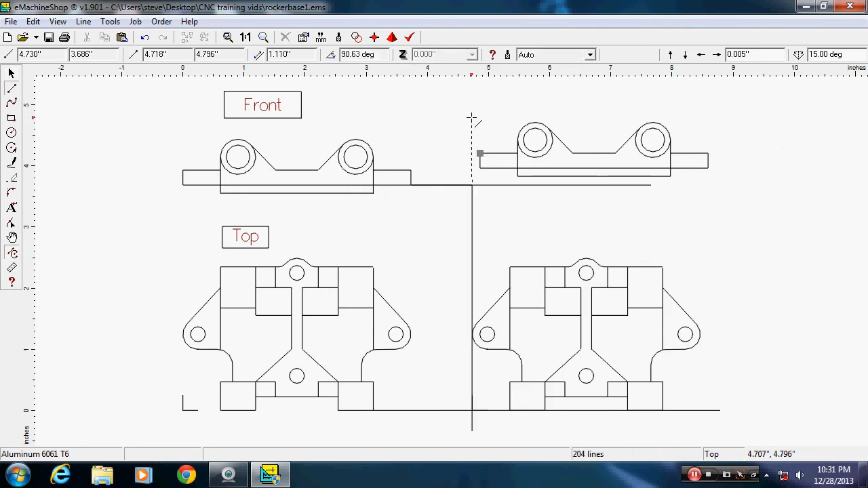
{"action": "left_click", "coordinate": [473, 118]}
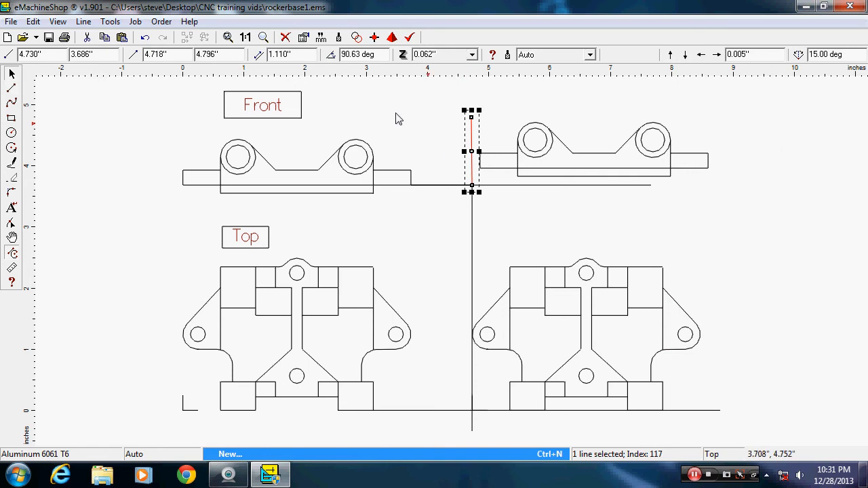
{"action": "left_click", "coordinate": [365, 55]}
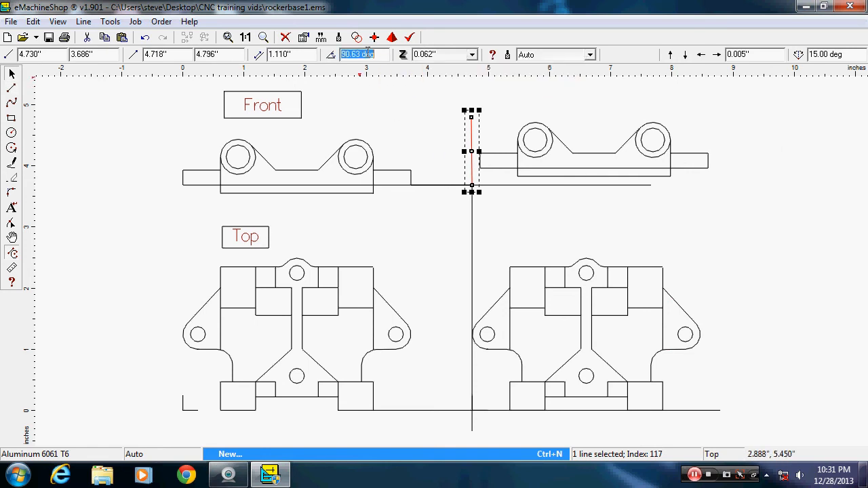
{"action": "type", "text": "90"}
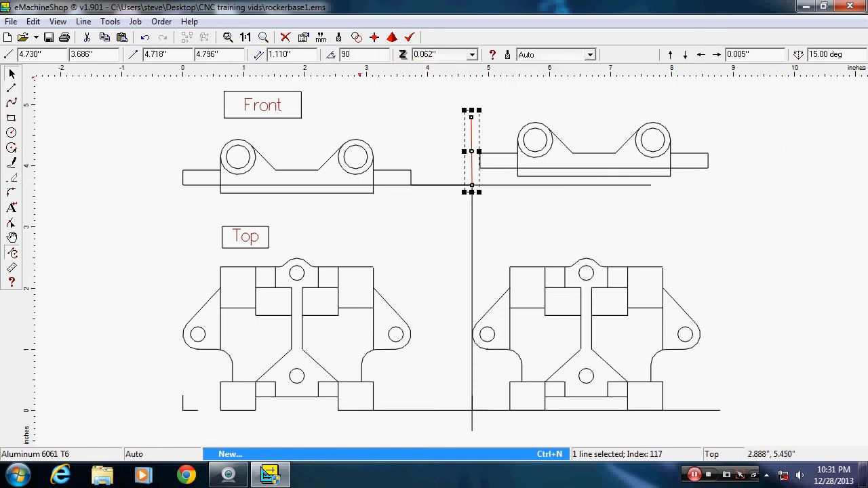
{"action": "key", "text": "Return"}
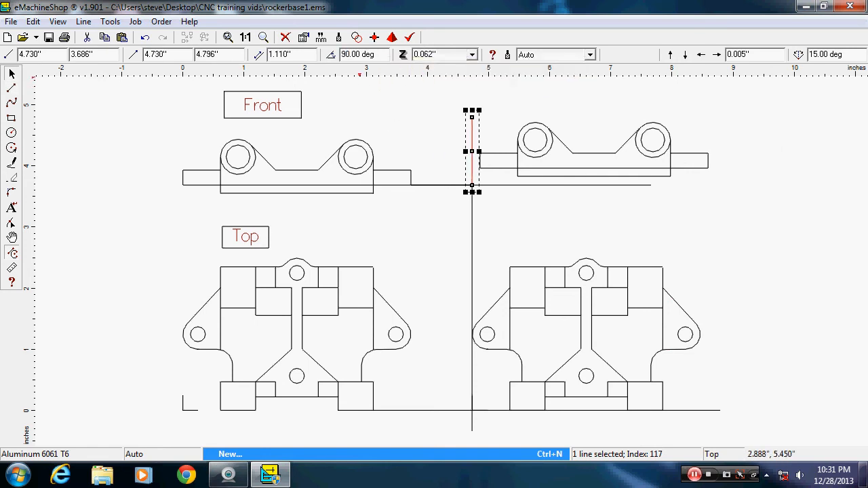
- Select the whole front view copy, move it left across the vertical line, and nudge it down to Y 3.703 inches
{"action": "left_click", "coordinate": [585, 155]}
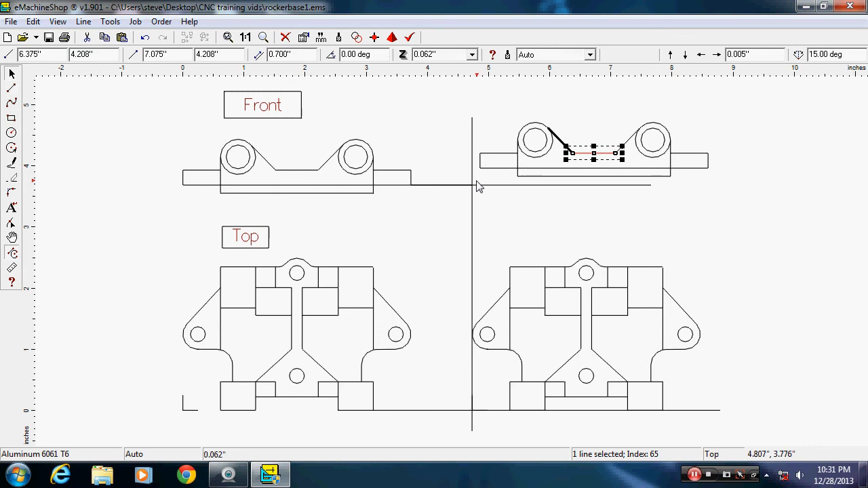
{"action": "left_click_drag", "start_coordinate": [476, 181], "coordinate": [716, 115]}
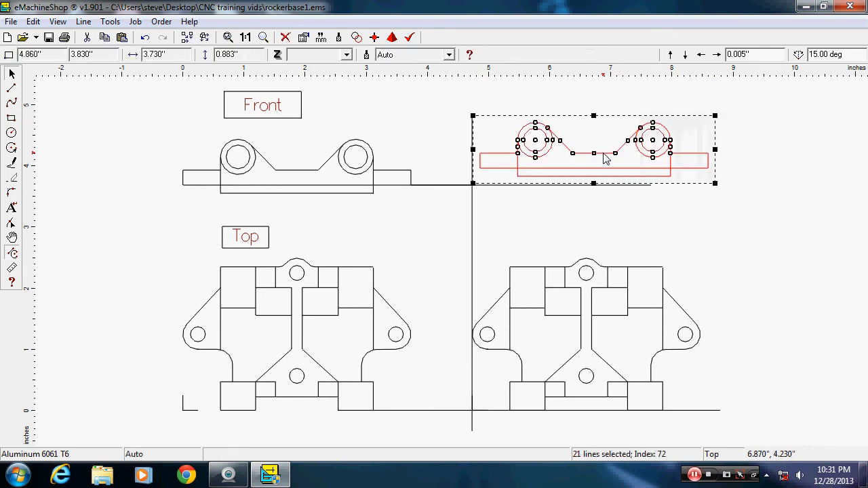
{"action": "left_click_drag", "start_coordinate": [605, 157], "coordinate": [594, 158]}
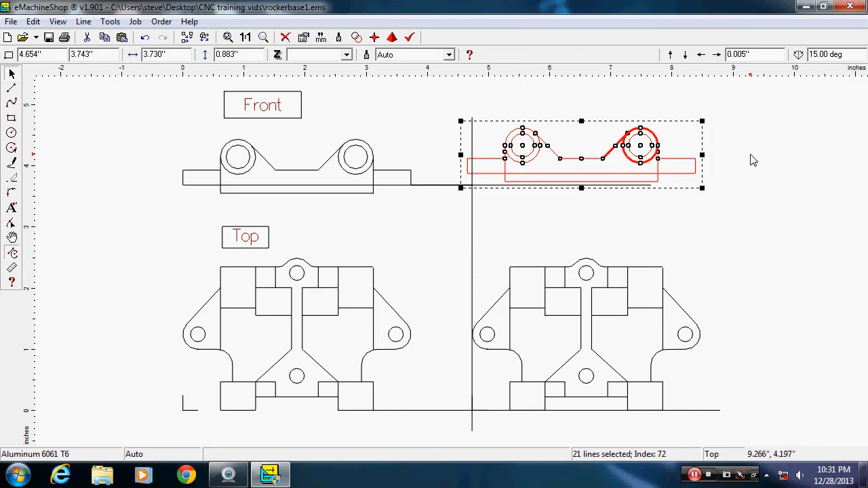
{"action": "key", "text": "Down"}
{"action": "key", "text": "Down"}
{"action": "key", "text": "Down"}
{"action": "key", "text": "Down"}
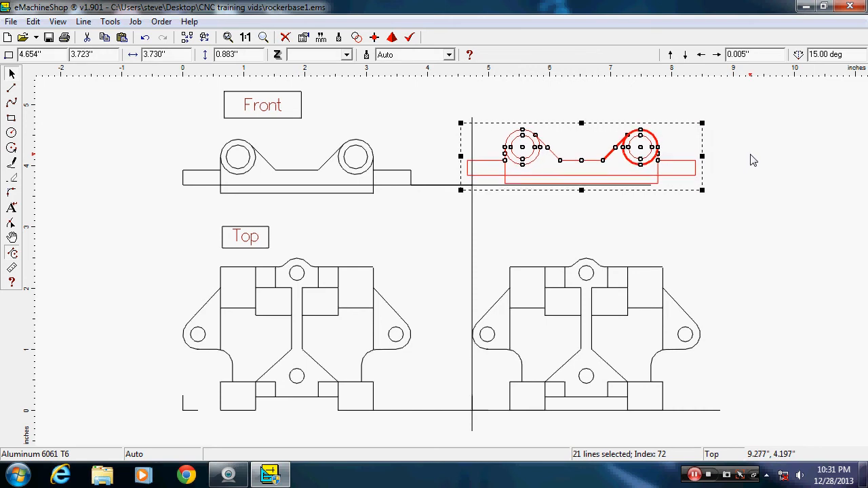
{"action": "key", "text": "Down"}
{"action": "key", "text": "Down"}
{"action": "key", "text": "Down"}
{"action": "key", "text": "Up"}
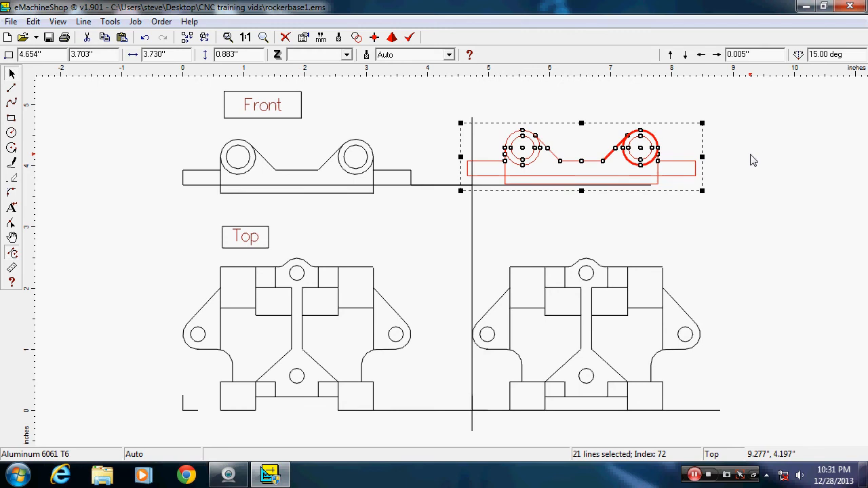
- Nudge the front view copy right in 0.005-inch increments to X 4.734 inches and down onto the upper projection line
{"action": "key", "text": "Right"}
{"action": "key", "text": "Right"}
{"action": "key", "text": "Right"}
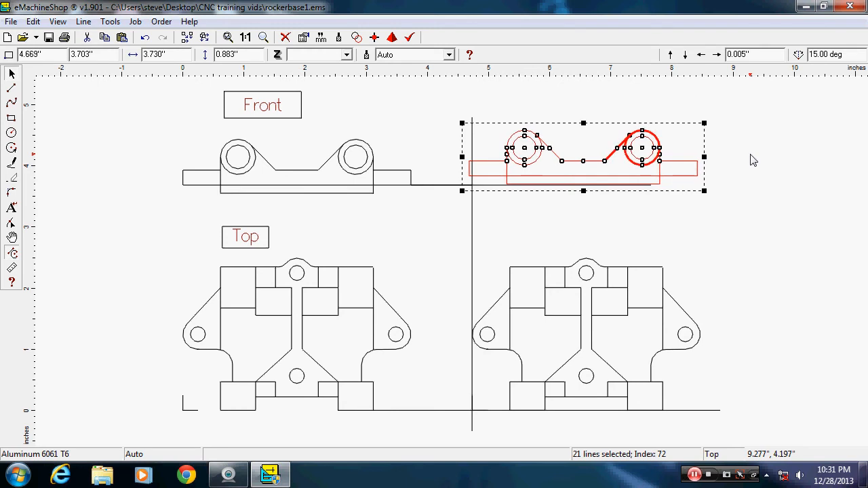
{"action": "key", "text": "Right"}
{"action": "key", "text": "Right"}
{"action": "key", "text": "Right"}
{"action": "key", "text": "Right"}
{"action": "key", "text": "Right"}
{"action": "key", "text": "Right"}
{"action": "key", "text": "Right"}
{"action": "key", "text": "Right"}
{"action": "key", "text": "Right"}
{"action": "key", "text": "Right"}
{"action": "key", "text": "Right"}
{"action": "key", "text": "Right"}
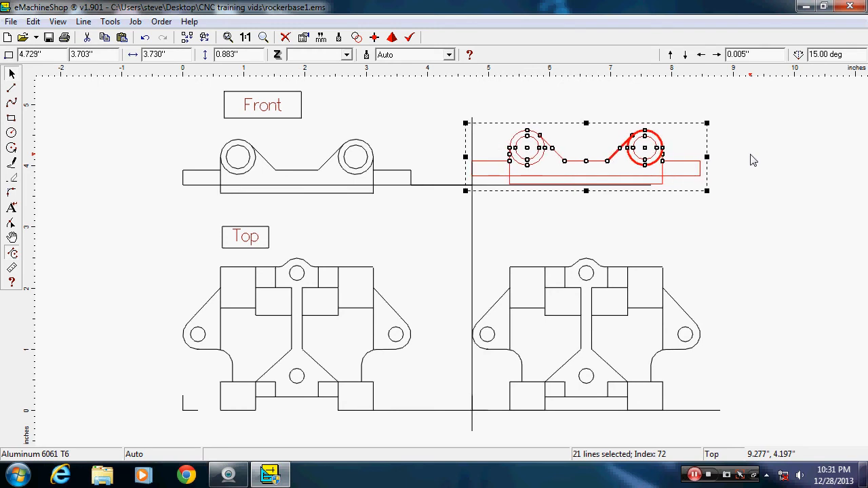
{"action": "key", "text": "Right"}
{"action": "key", "text": "Down"}
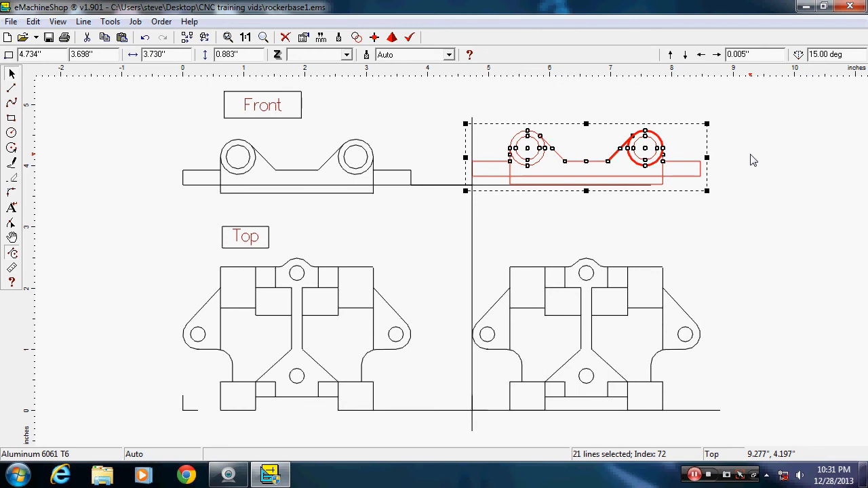
{"action": "key", "text": "Down"}
{"action": "left_click", "coordinate": [778, 173]}
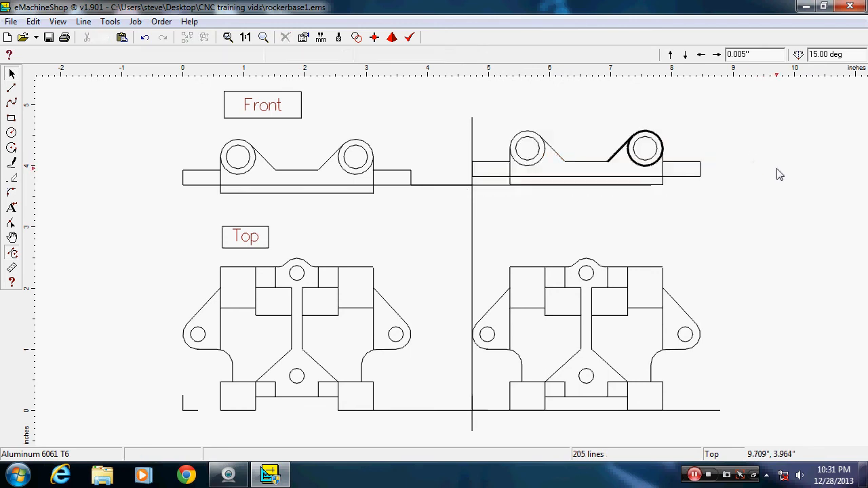
- Delete both vertical projection lines and the two upper horizontal projection lines between the front views
{"action": "left_click", "coordinate": [473, 253]}
{"action": "key", "text": "Delete"}
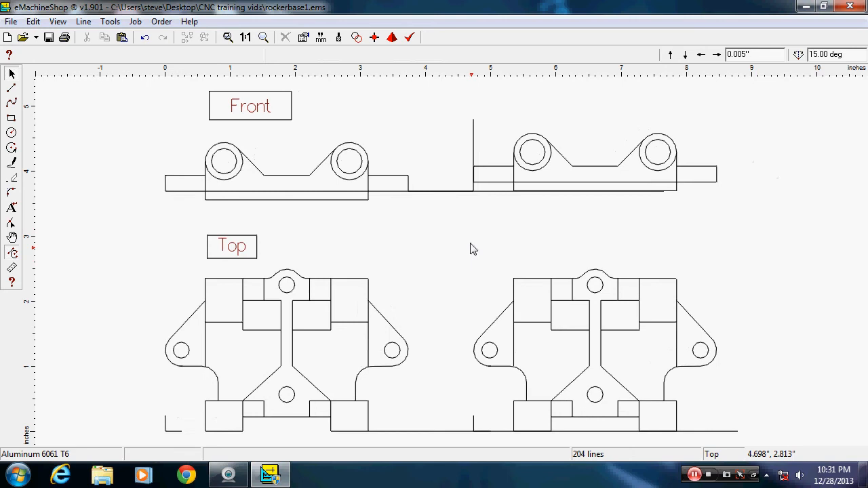
{"action": "left_click", "coordinate": [437, 191]}
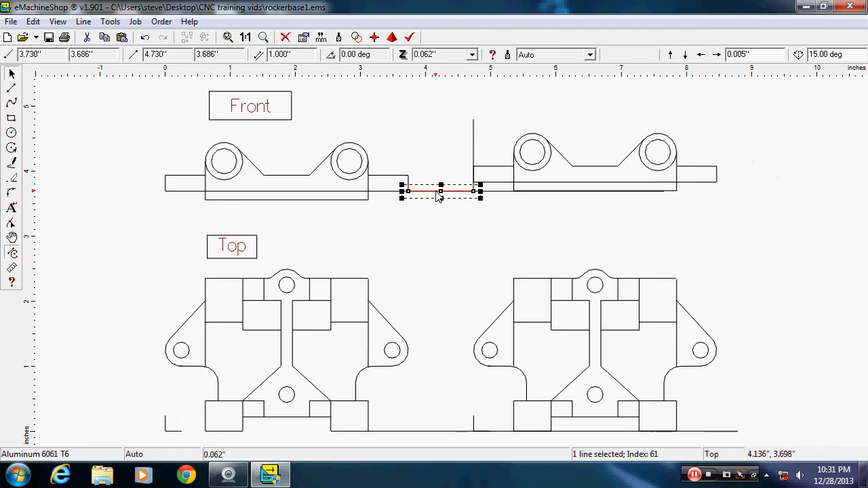
{"action": "key", "text": "Delete"}
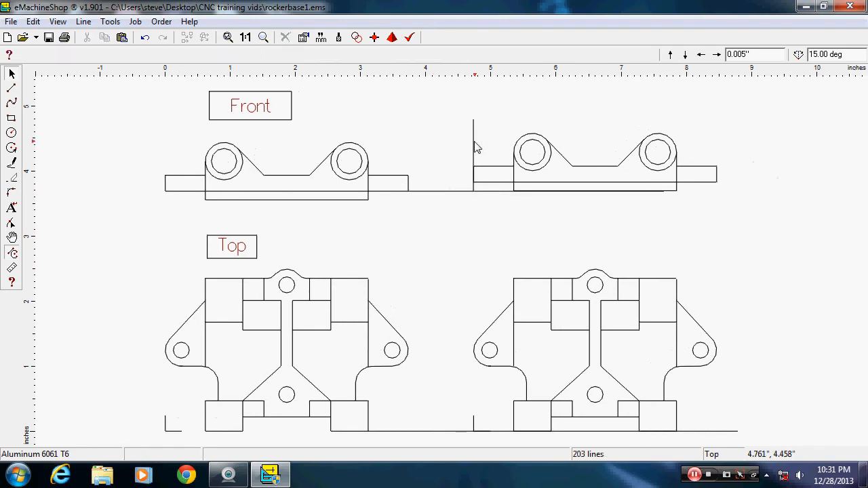
{"action": "left_click", "coordinate": [473, 148]}
{"action": "key", "text": "Delete"}
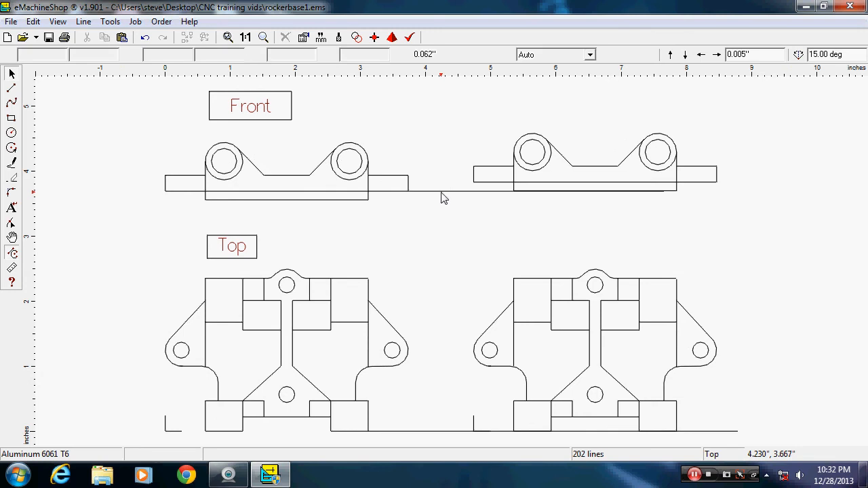
{"action": "left_click", "coordinate": [441, 192]}
{"action": "key", "text": "Delete"}
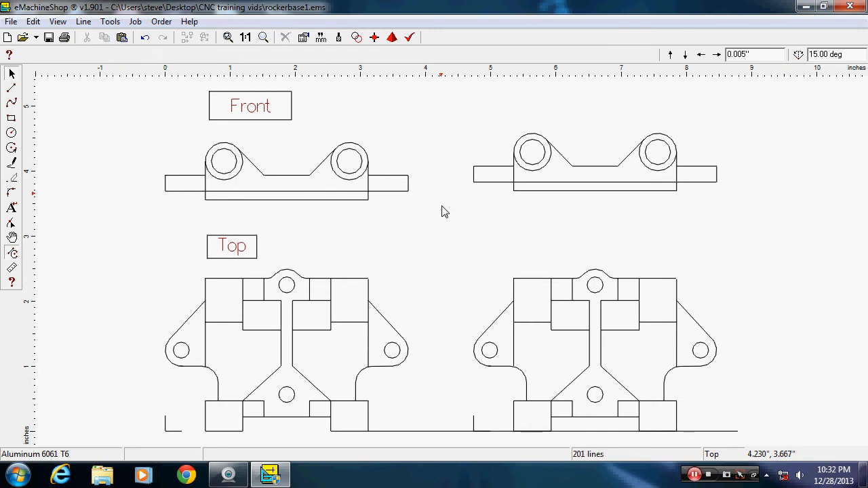
- Delete the lower projection line beneath the top view copy, keeping the copied corner mark
{"action": "left_click", "coordinate": [477, 431]}
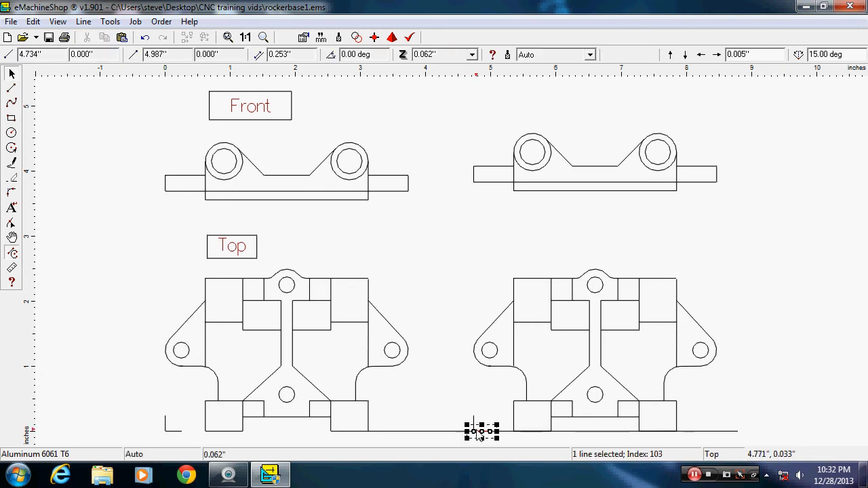
{"action": "left_click", "coordinate": [510, 434]}
{"action": "key", "text": "Delete"}
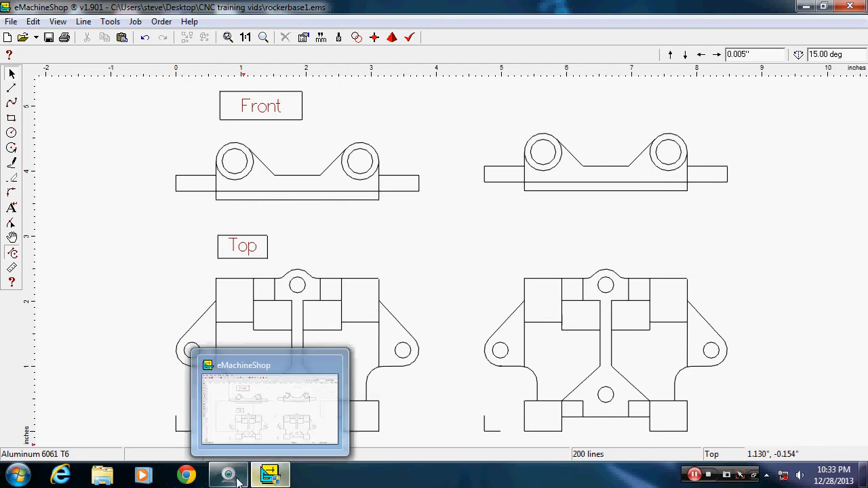
{"action": "mouse_move", "coordinate": [236, 482]}
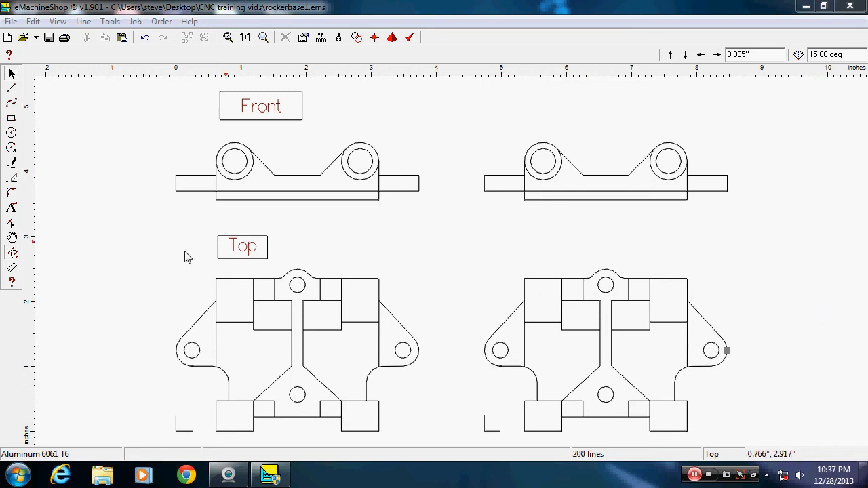
- Draw label rectangles about 1.343 by 0.427 inches above the top view copy and 1.249 by 0.427 inches above the front view copy
{"action": "left_click", "coordinate": [11, 119]}
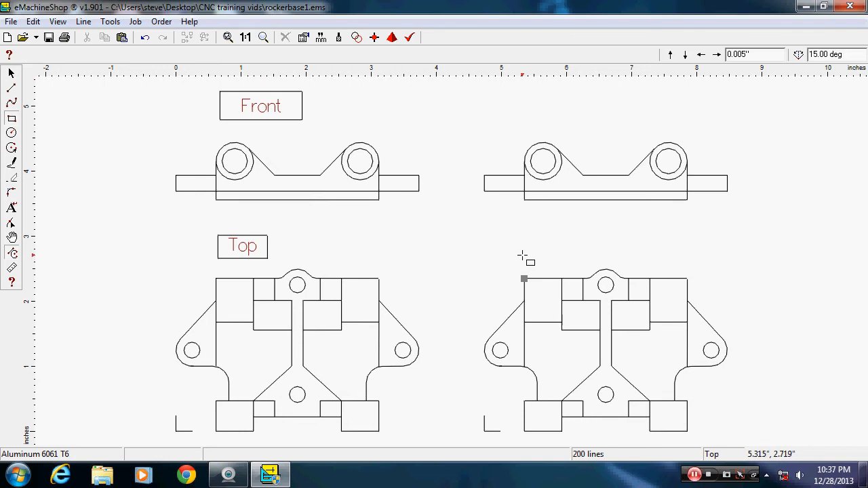
{"action": "left_click_drag", "start_coordinate": [522, 256], "coordinate": [610, 227]}
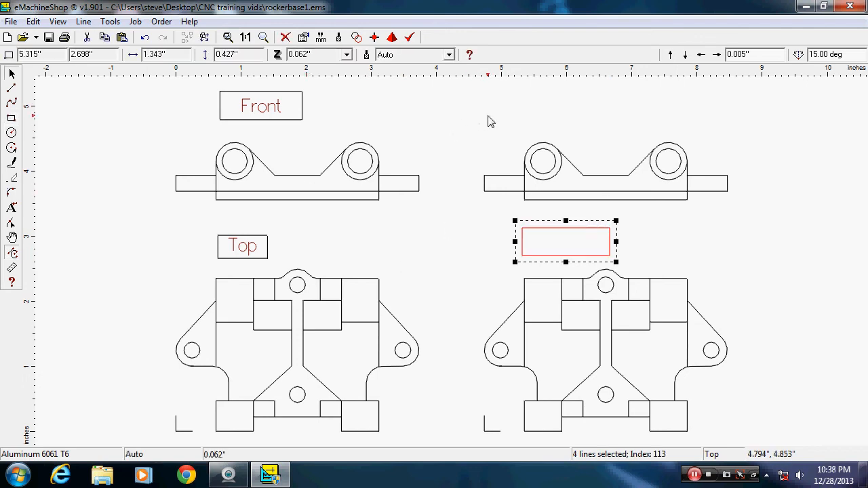
{"action": "key", "text": "space"}
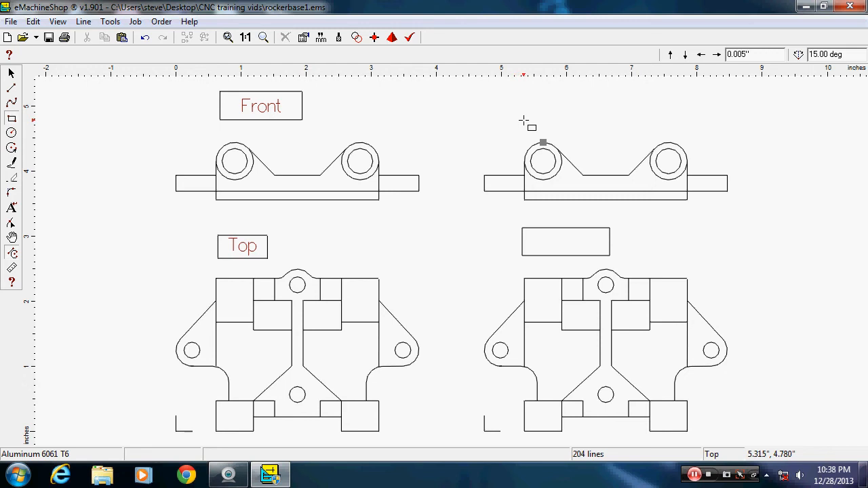
{"action": "left_click_drag", "start_coordinate": [523, 118], "coordinate": [605, 90]}
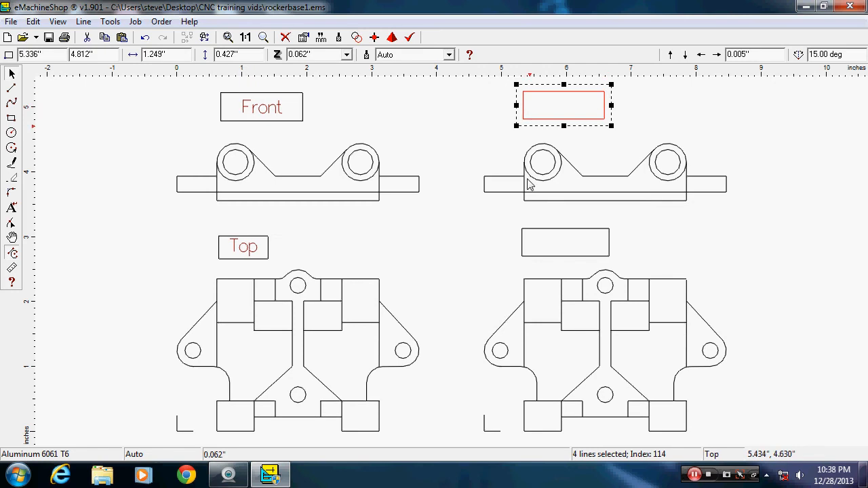
{"action": "left_click", "coordinate": [535, 245]}
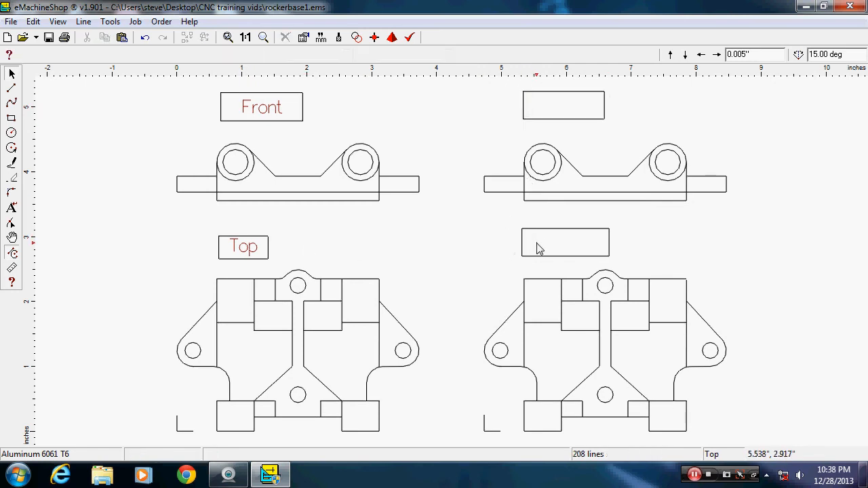
- Add the comment text "Botton" to the label rectangle above the top view copy and centre it inside the box
{"action": "left_click", "coordinate": [12, 207]}
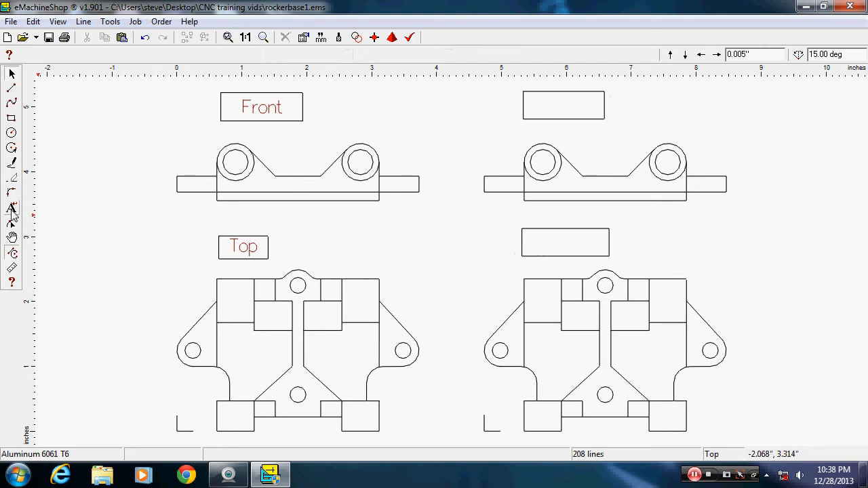
{"action": "left_click", "coordinate": [538, 247]}
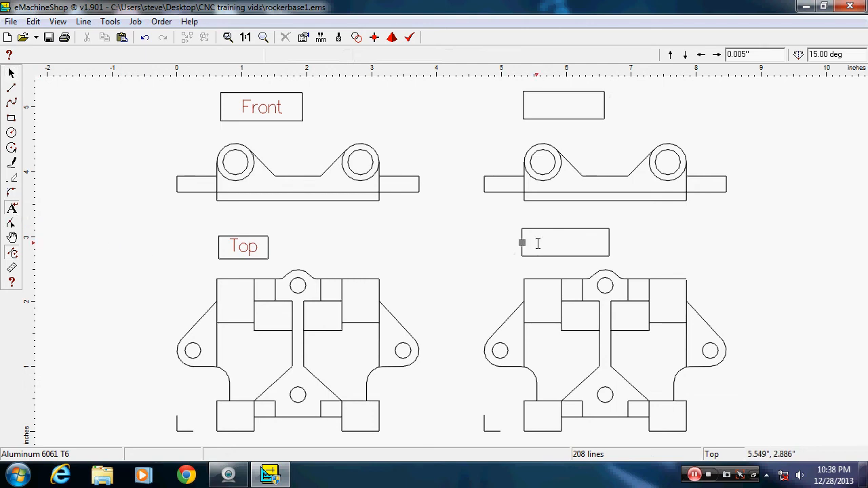
{"action": "left_click", "coordinate": [536, 244]}
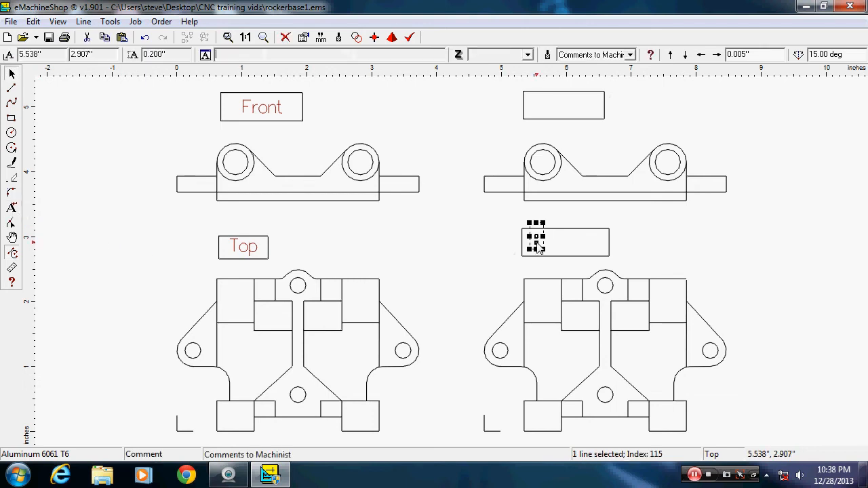
{"action": "type", "text": "Bo"}
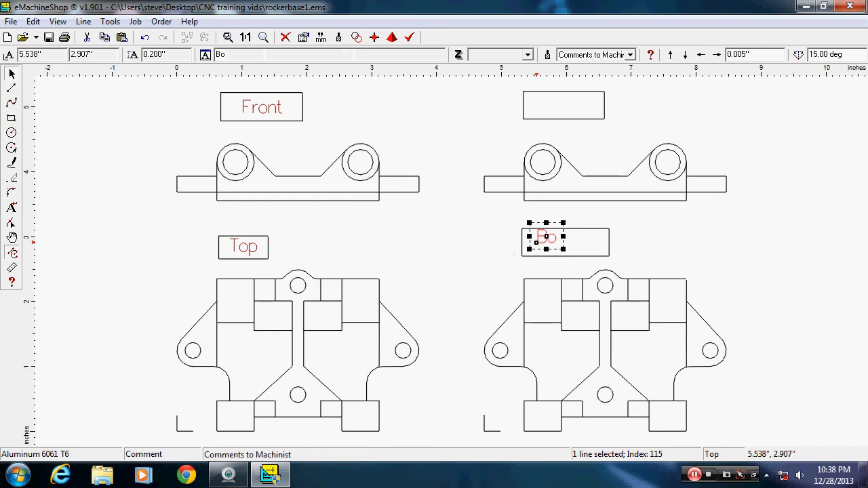
{"action": "type", "text": "tto"}
{"action": "type", "text": "m"}
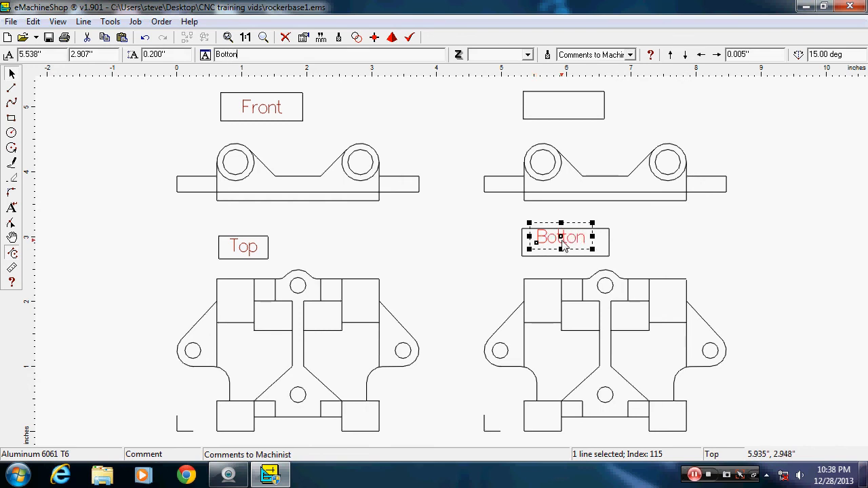
{"action": "left_click_drag", "start_coordinate": [561, 243], "coordinate": [567, 249]}
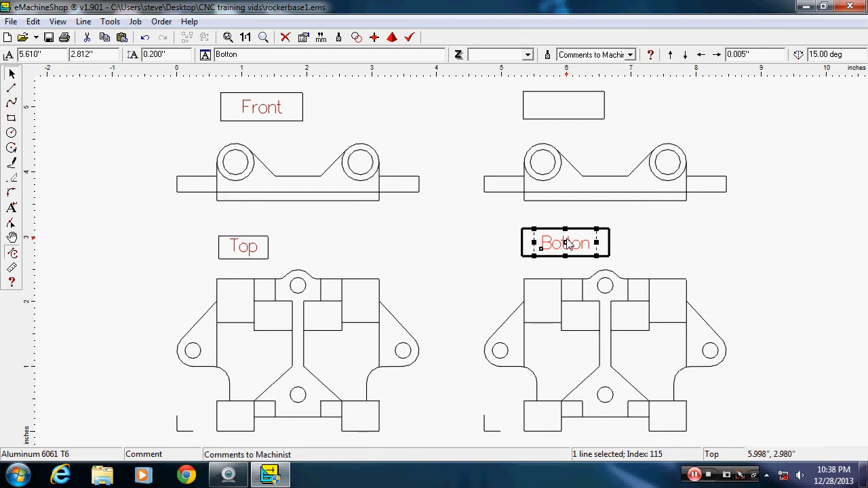
- Add the comment text "Back" to the label rectangle above the front view copy and centre it inside the box
{"action": "left_click", "coordinate": [12, 208]}
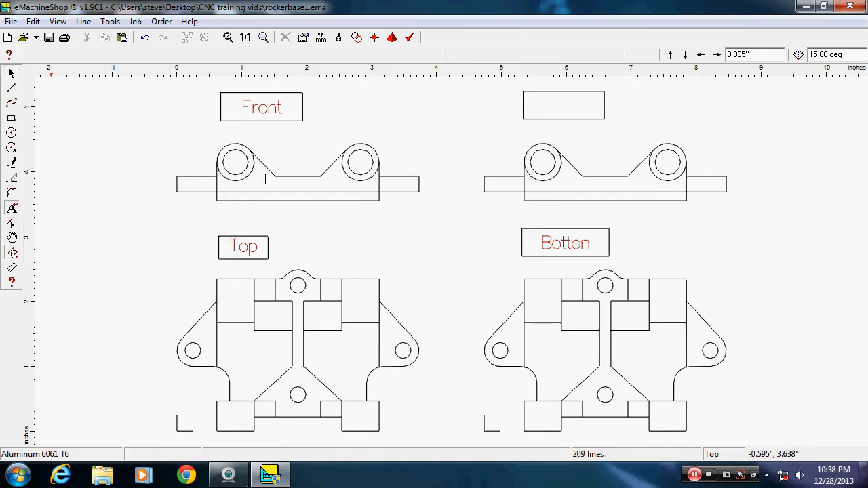
{"action": "left_click", "coordinate": [543, 109]}
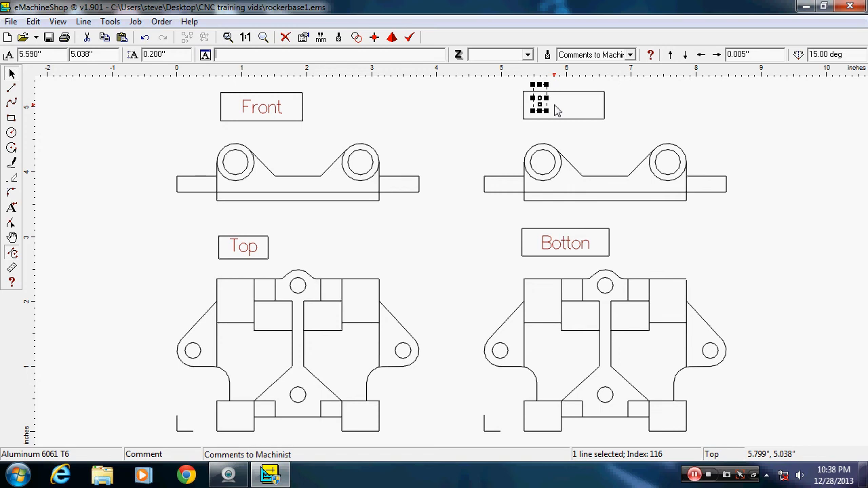
{"action": "type", "text": "Bac"}
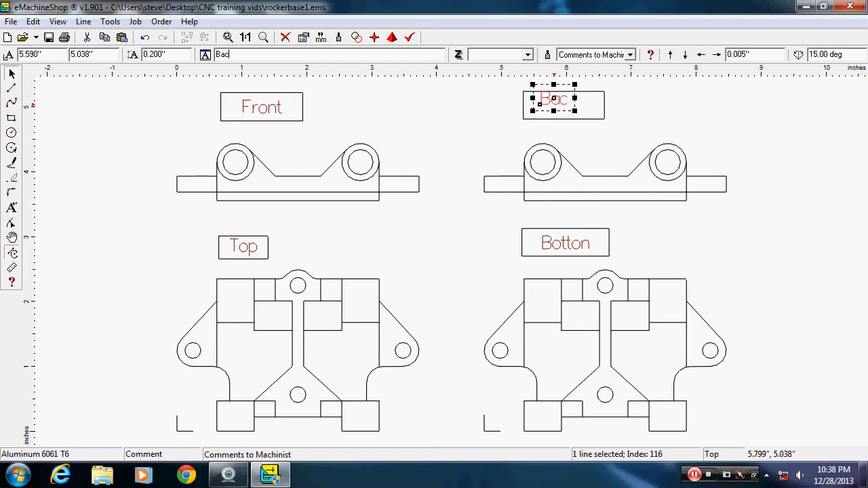
{"action": "type", "text": "k"}
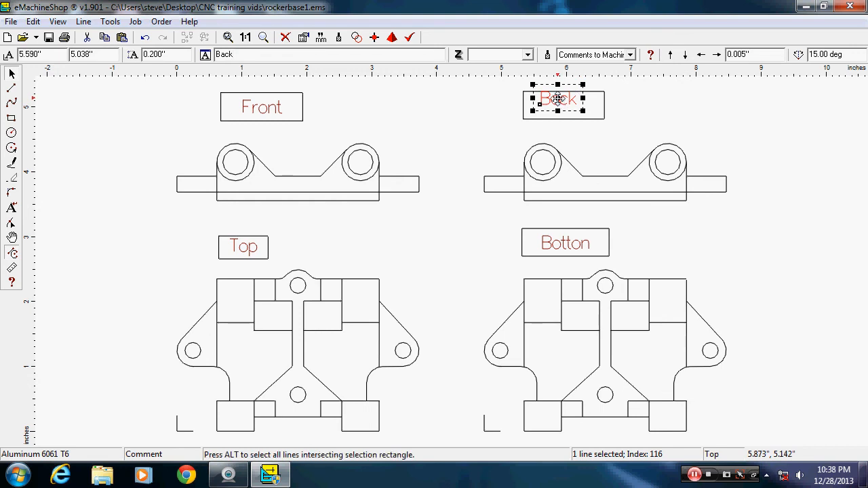
{"action": "left_click_drag", "start_coordinate": [556, 99], "coordinate": [562, 106]}
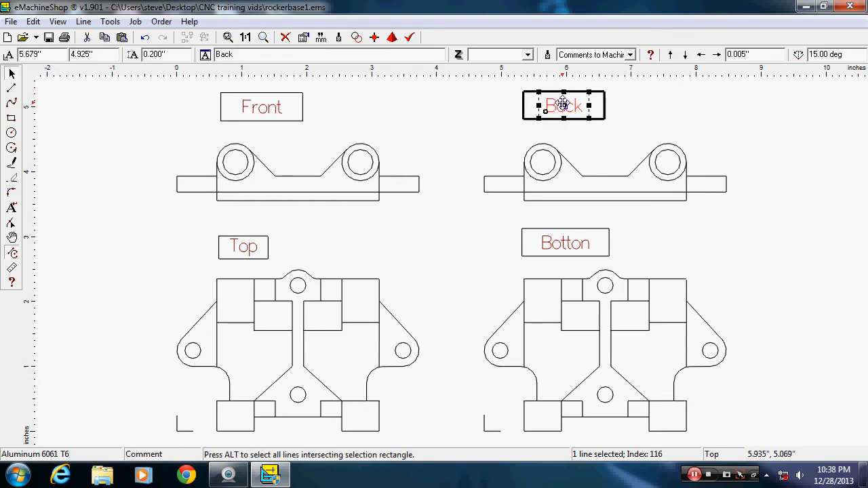
{"action": "left_click", "coordinate": [703, 122]}
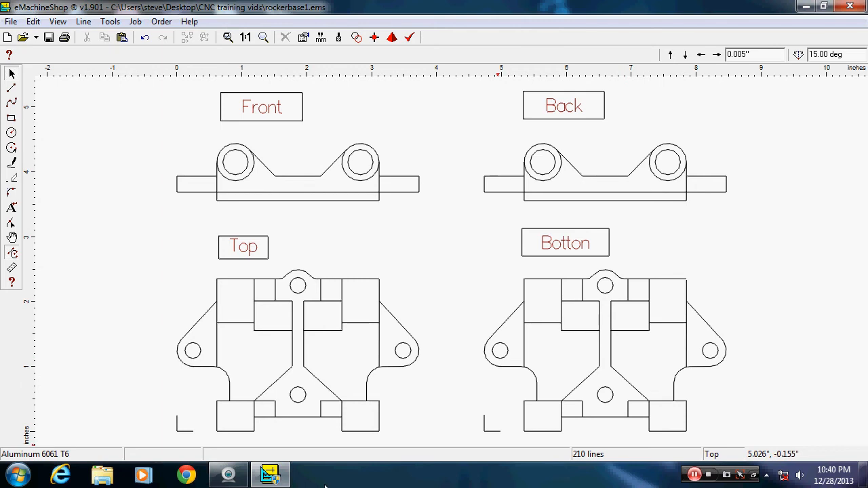
- Examine the physical rocker base in Logitech Webcam Software and return to the eMachineShop drawing
{"action": "left_click", "coordinate": [231, 476]}
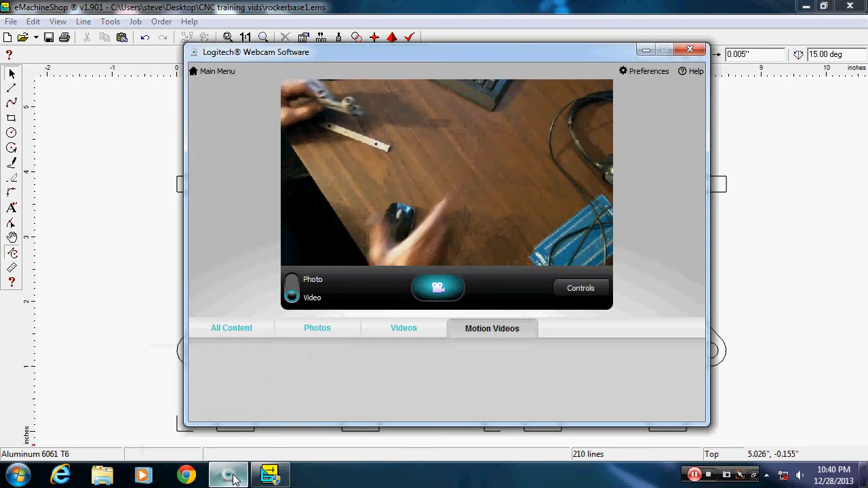
{"action": "left_click", "coordinate": [142, 320]}
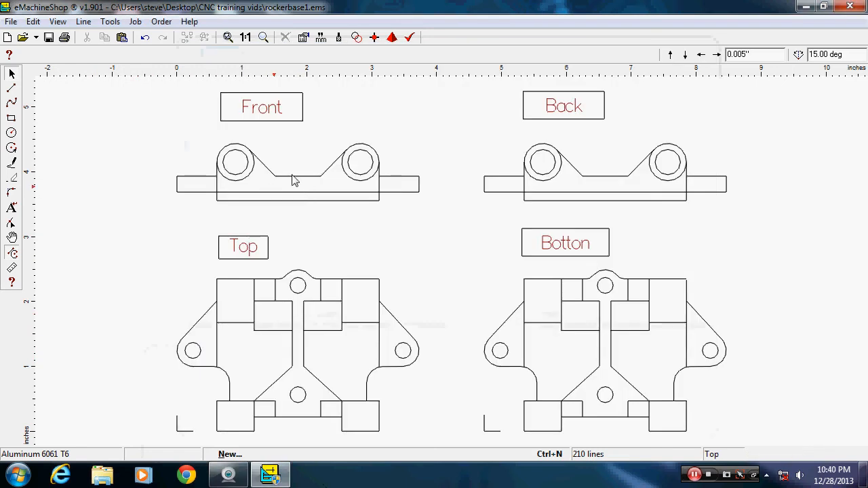
{"action": "left_click", "coordinate": [229, 476]}
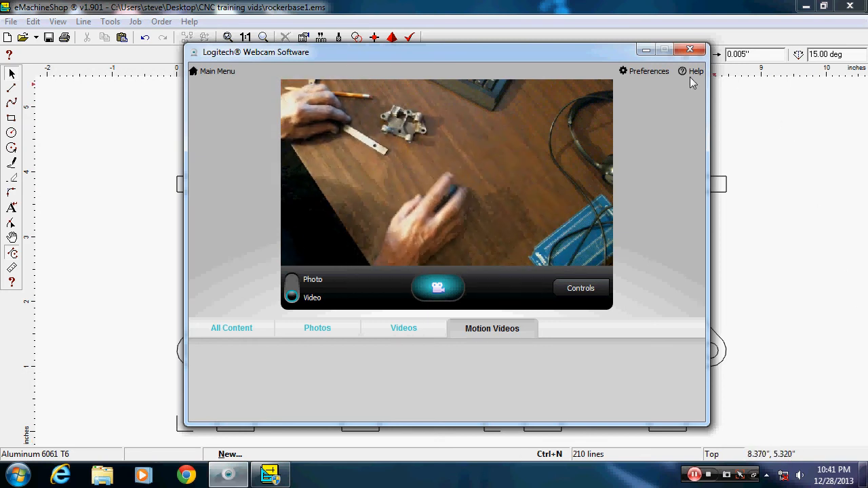
{"action": "left_click", "coordinate": [772, 110]}
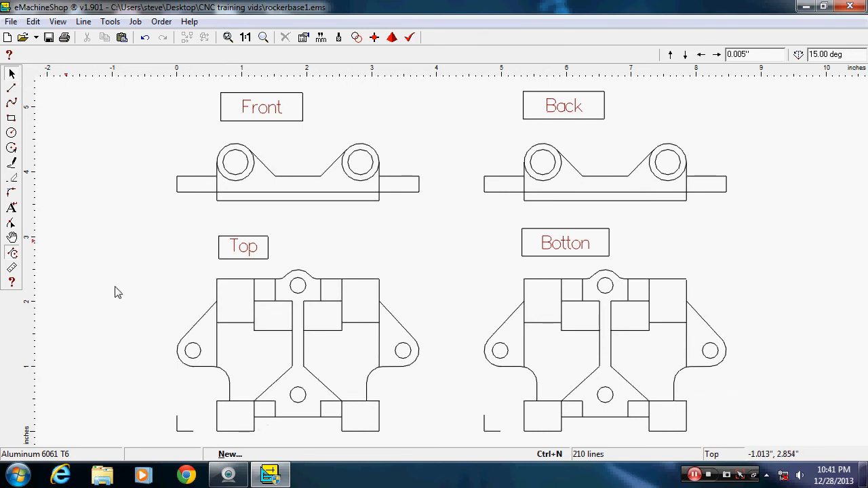
- Ungroup the connected outline lines of the Top view and of the Botton view
{"action": "left_click", "coordinate": [255, 431]}
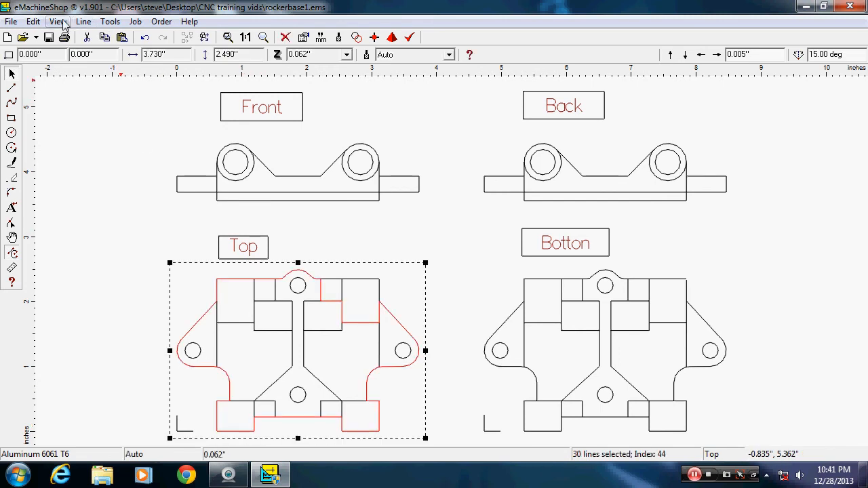
{"action": "left_click", "coordinate": [83, 21]}
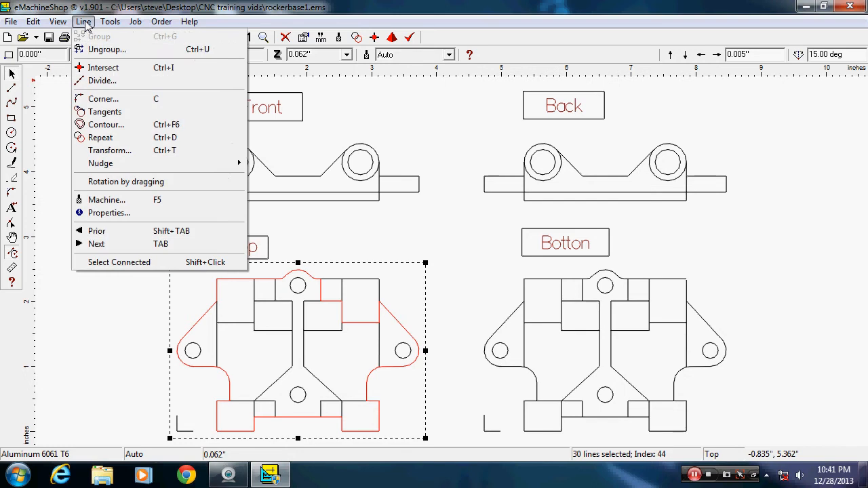
{"action": "left_click", "coordinate": [101, 52]}
{"action": "left_click", "coordinate": [236, 431]}
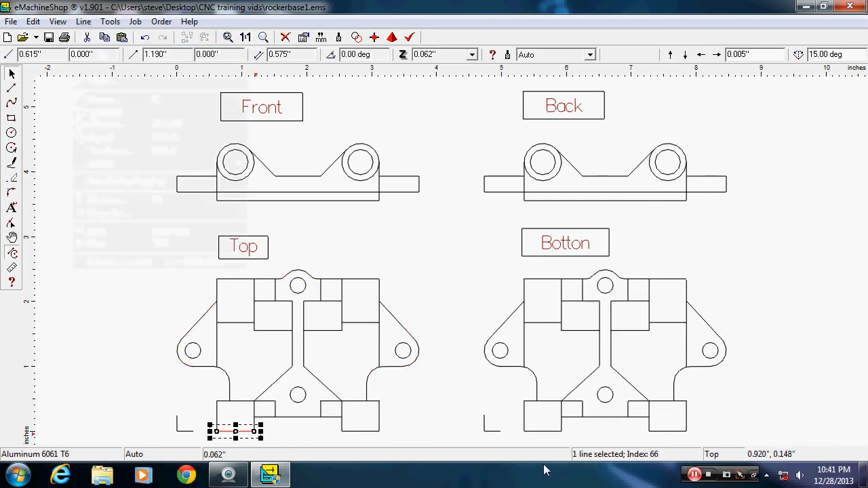
{"action": "left_click", "coordinate": [543, 431]}
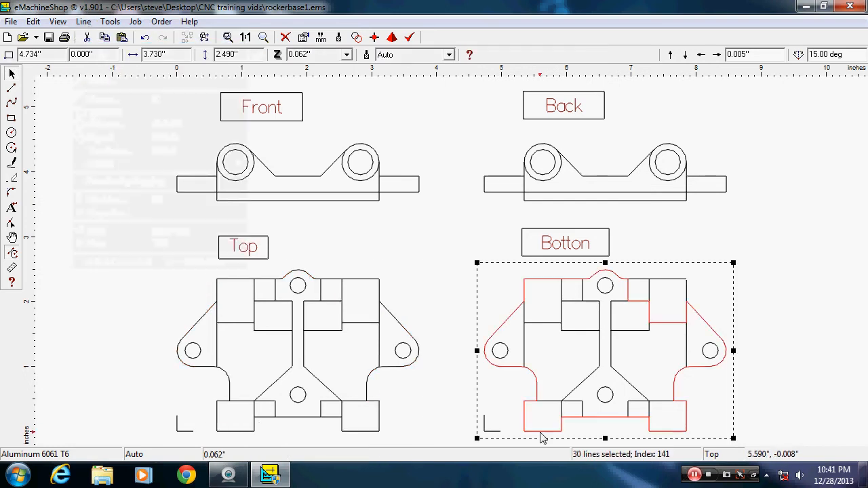
{"action": "left_click", "coordinate": [84, 21]}
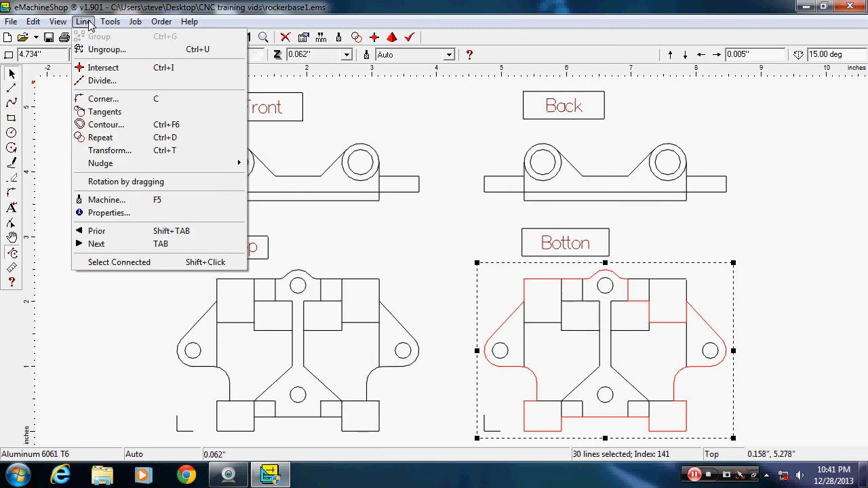
{"action": "left_click", "coordinate": [102, 49]}
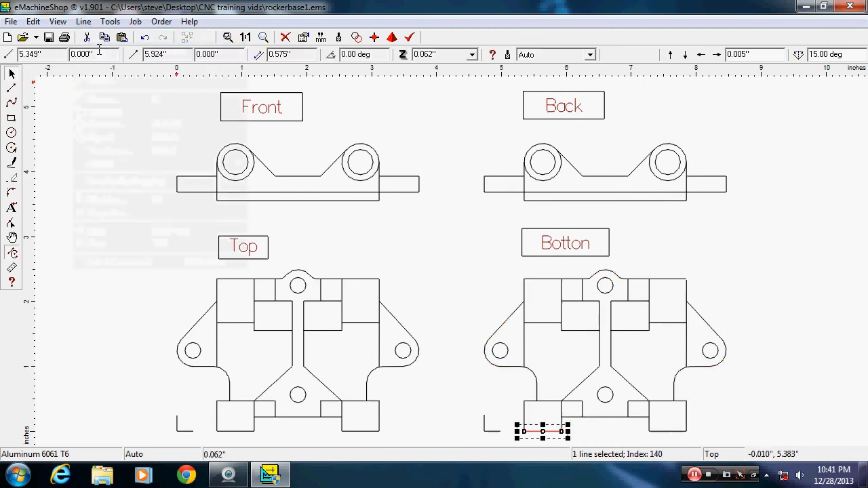
{"action": "left_click", "coordinate": [108, 332]}
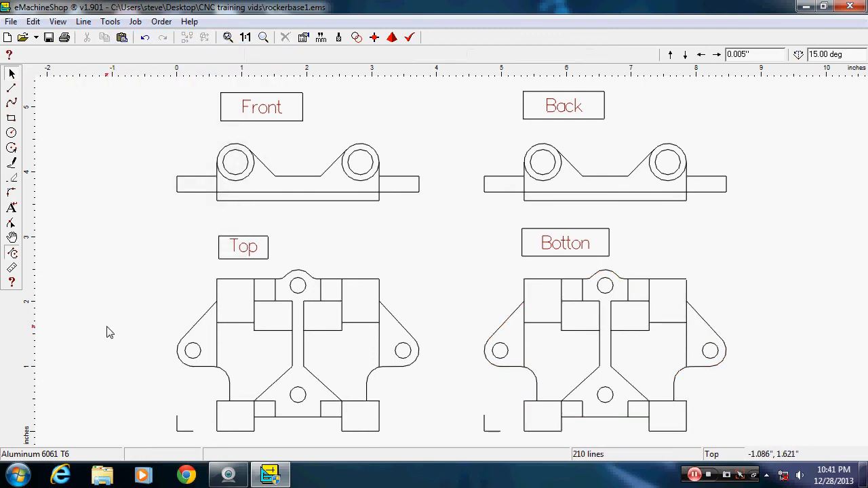
- Try to round the corners of the lower notch lines in both the Top and Botton views with a 0.250 inch radius
{"action": "left_click", "coordinate": [257, 430]}
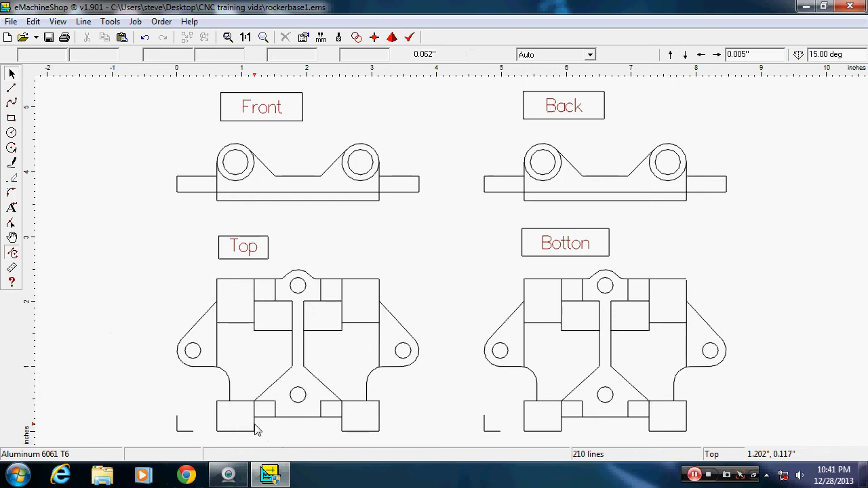
{"action": "left_click", "coordinate": [296, 418], "text": "shift"}
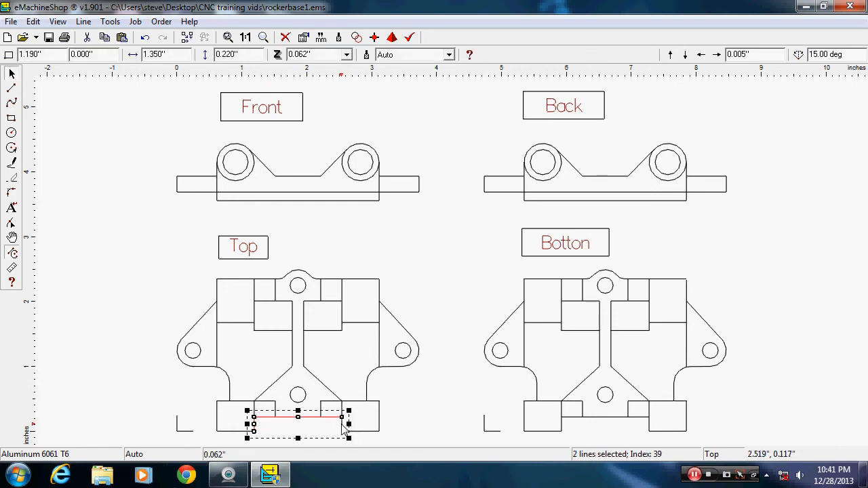
{"action": "left_click", "coordinate": [562, 426], "text": "shift"}
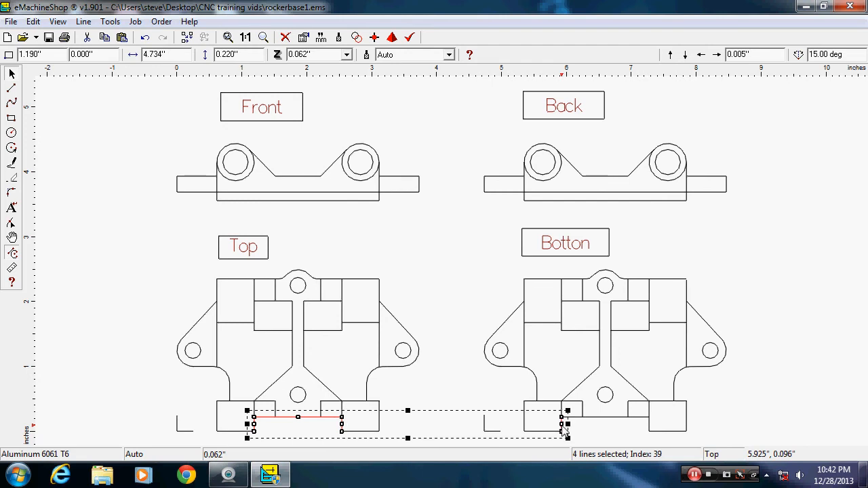
{"action": "left_click", "coordinate": [604, 418], "text": "shift"}
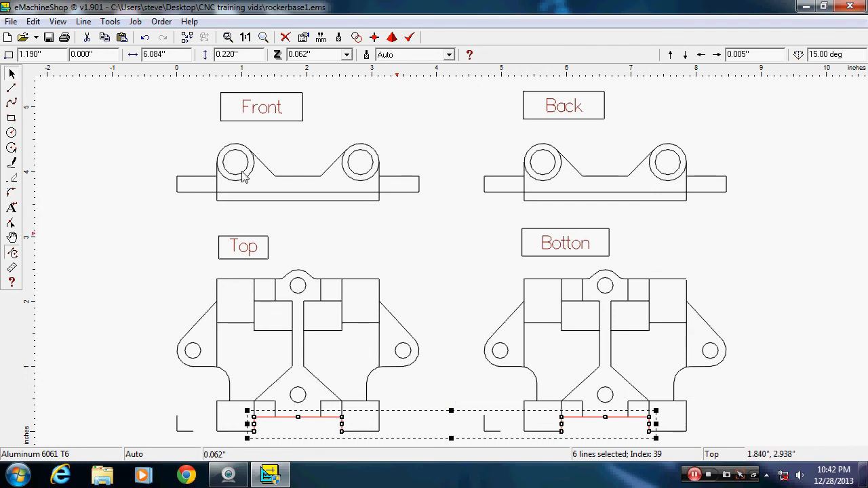
{"action": "left_click", "coordinate": [84, 21]}
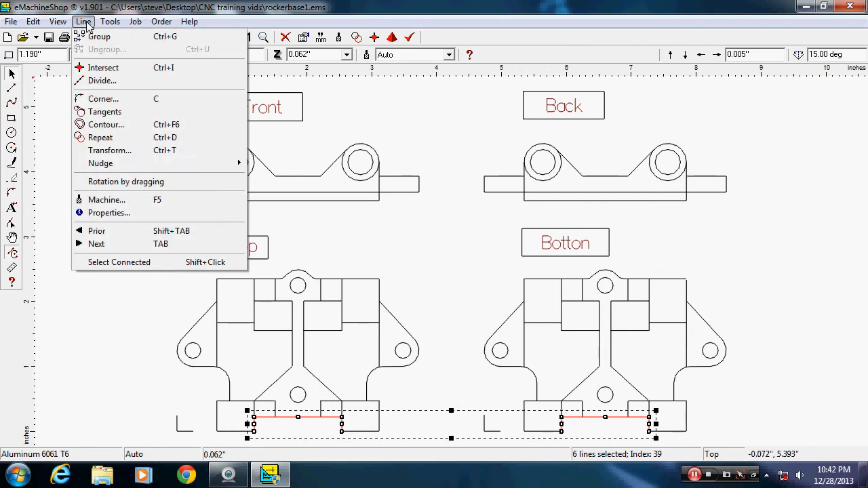
{"action": "left_click", "coordinate": [122, 151]}
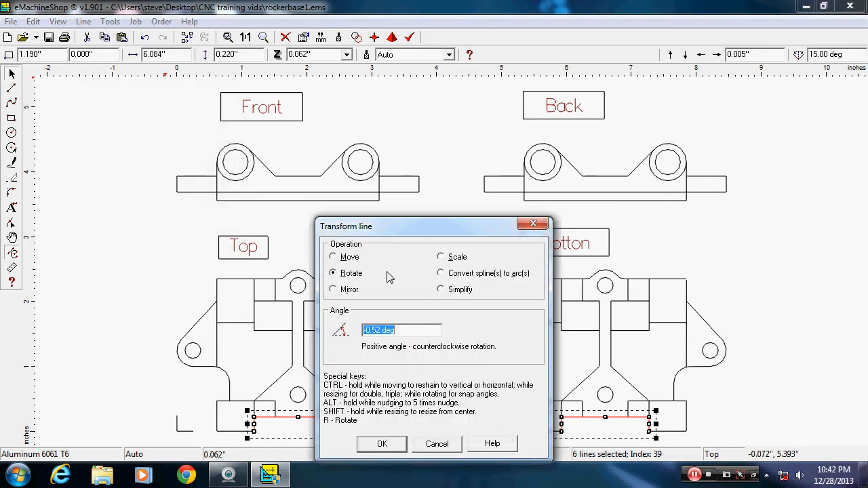
{"action": "left_click", "coordinate": [427, 446]}
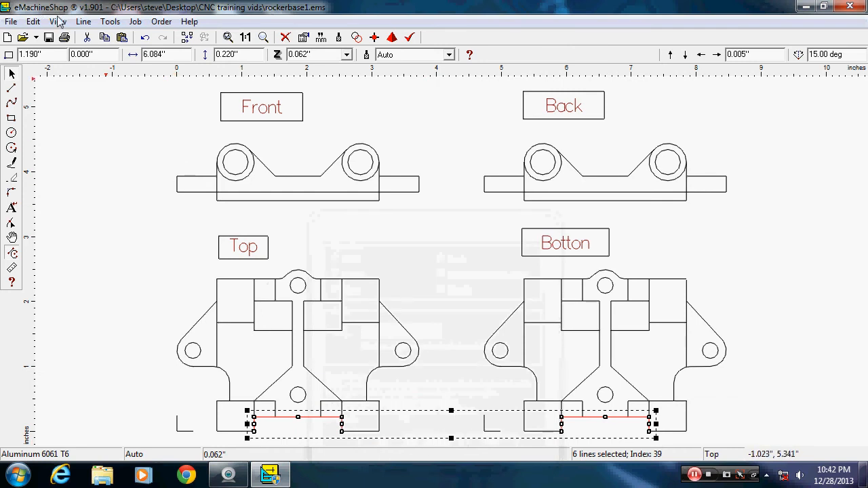
{"action": "left_click", "coordinate": [84, 21]}
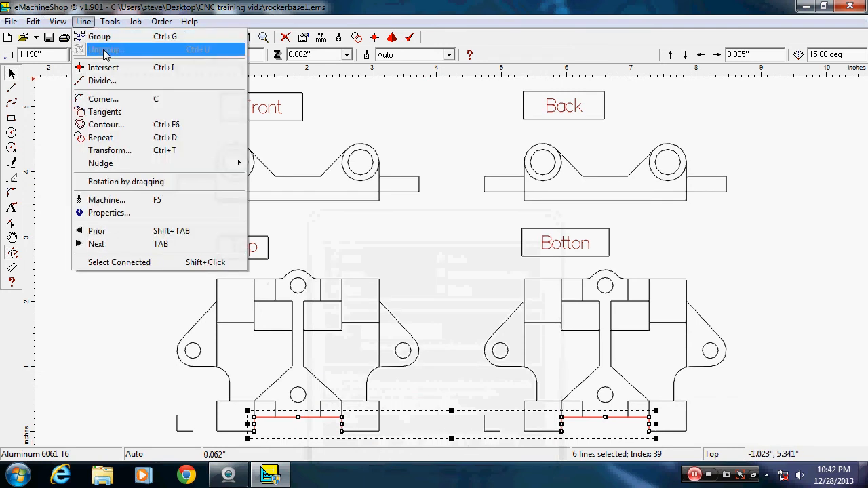
{"action": "left_click", "coordinate": [113, 99]}
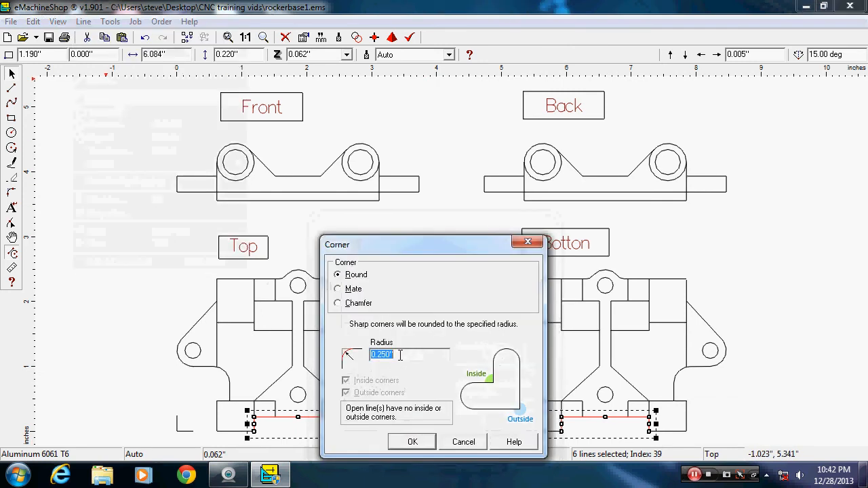
{"action": "left_click", "coordinate": [414, 443]}
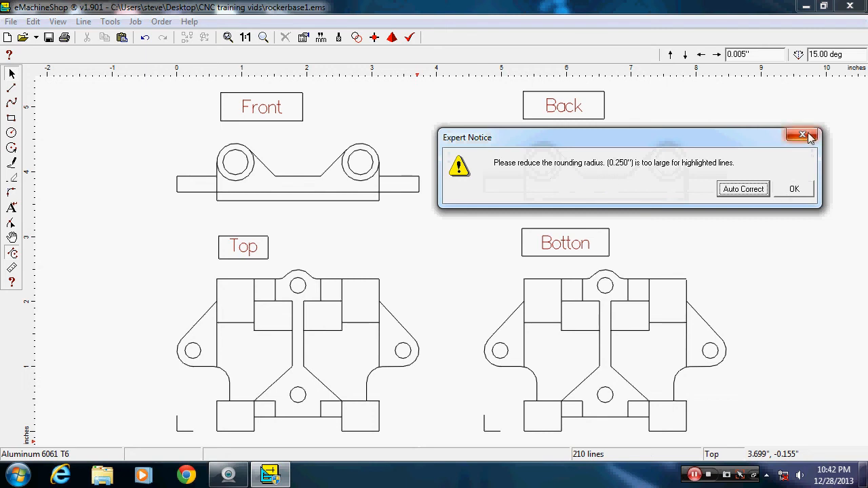
{"action": "left_click", "coordinate": [793, 191]}
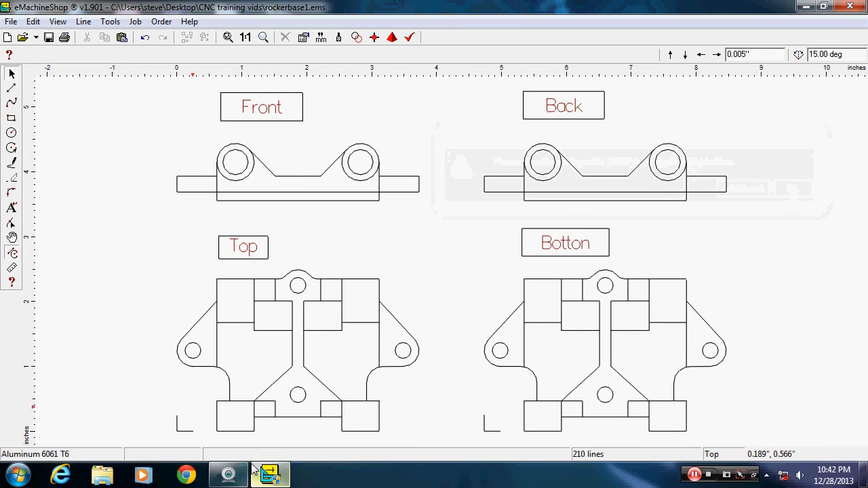
- Round the upper corners of the lower notch lines in the Top and Botton views with a radius smaller than 0.250 inch
{"action": "mouse_move", "coordinate": [264, 464]}
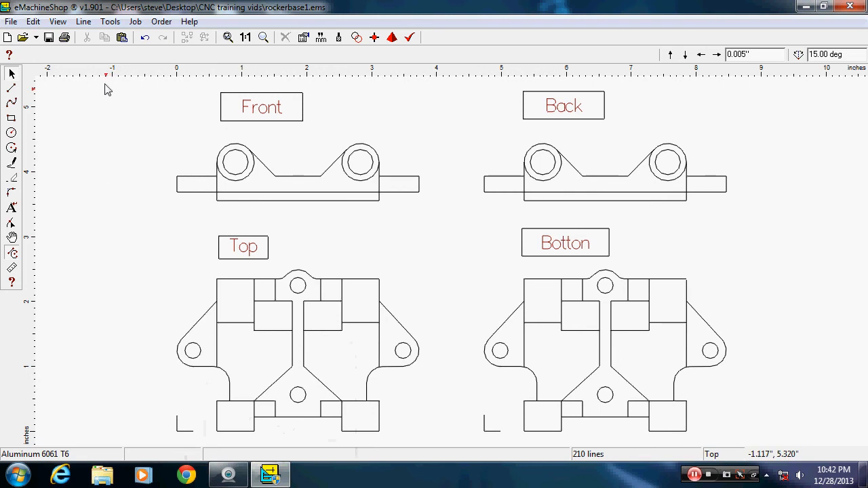
{"action": "left_click", "coordinate": [255, 429]}
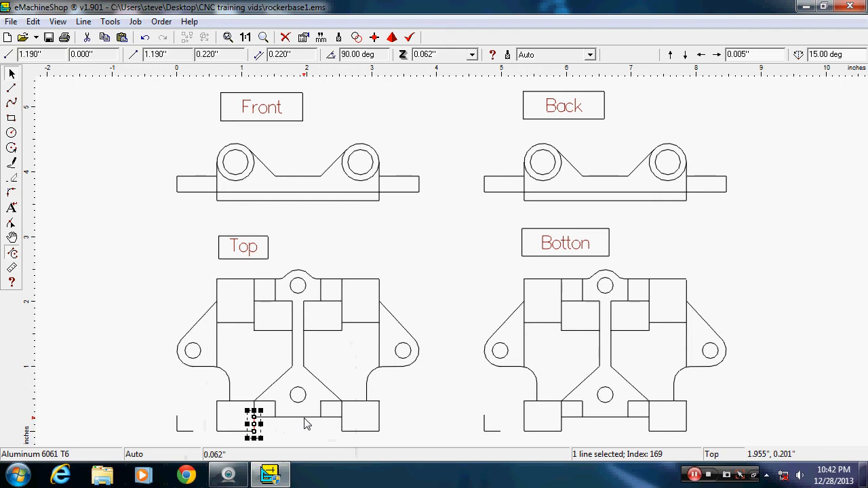
{"action": "left_click", "coordinate": [304, 417], "text": "shift"}
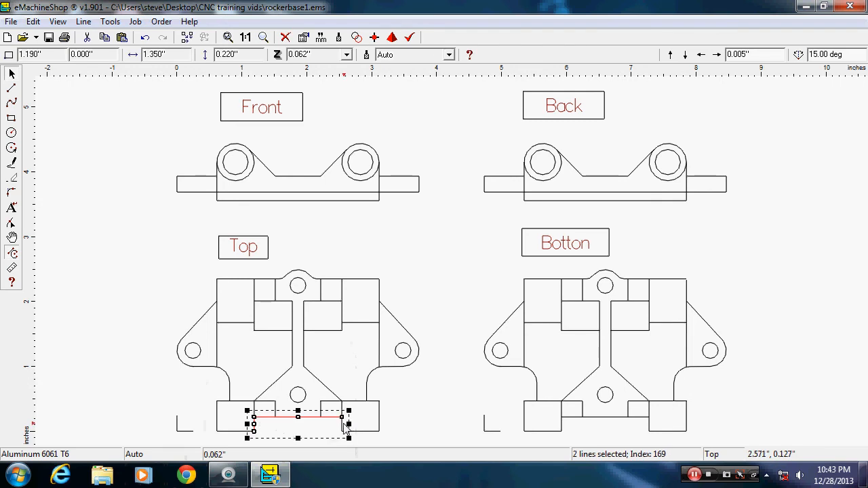
{"action": "left_click", "coordinate": [342, 424], "text": "shift"}
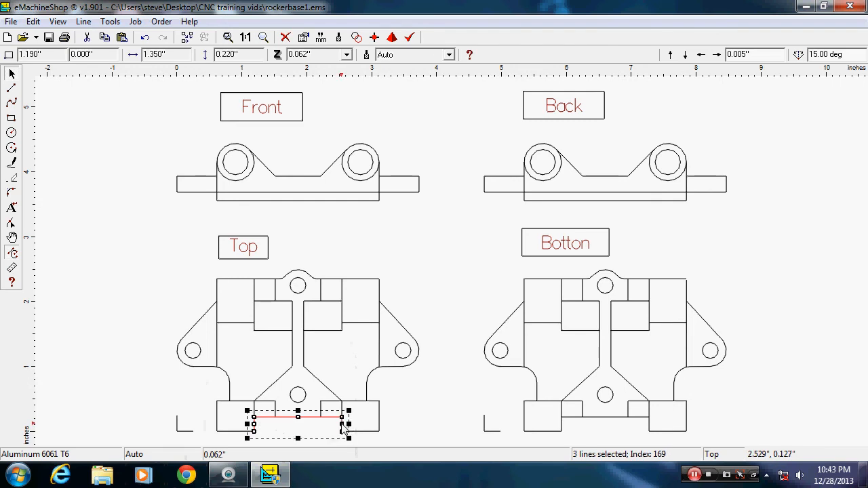
{"action": "left_click", "coordinate": [562, 425], "text": "shift"}
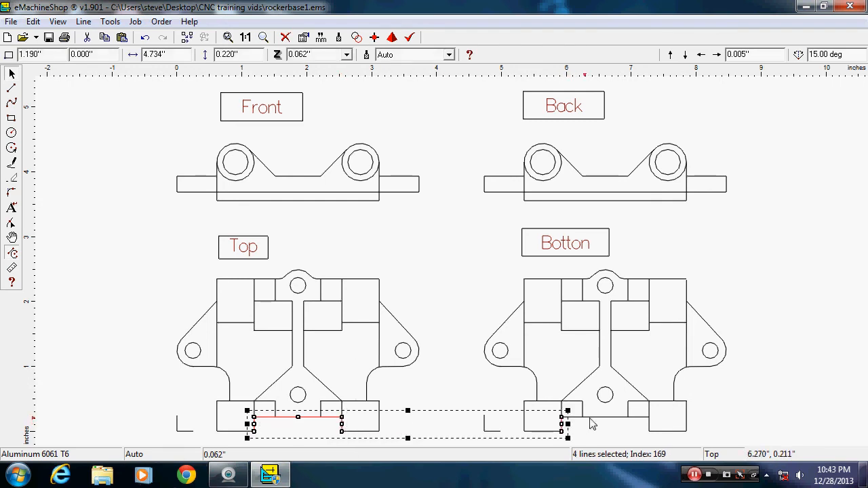
{"action": "left_click", "coordinate": [594, 417], "text": "shift"}
{"action": "left_click", "coordinate": [650, 427], "text": "shift"}
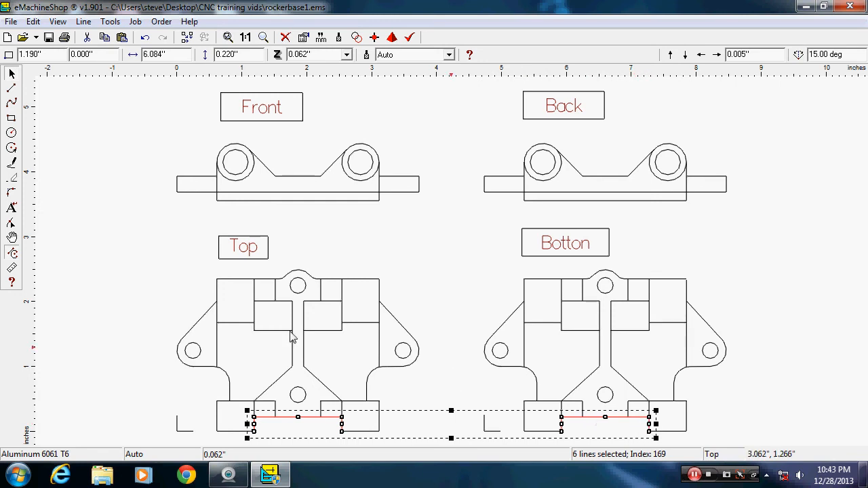
{"action": "left_click", "coordinate": [86, 24]}
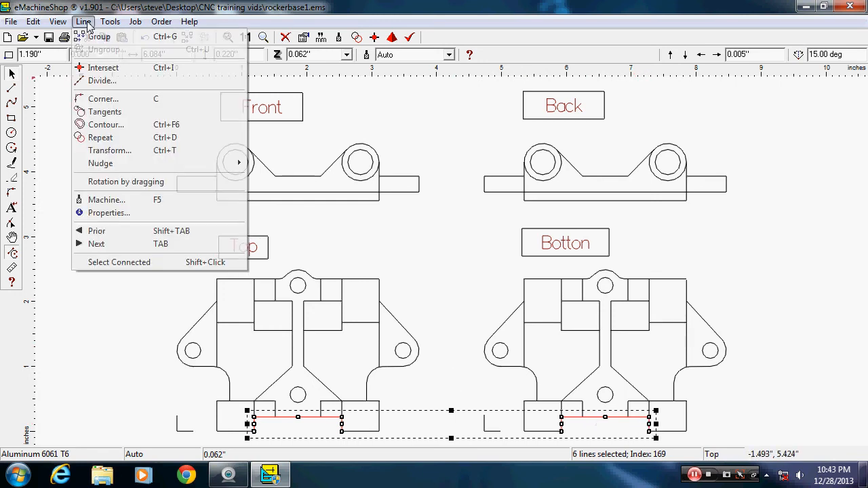
{"action": "left_click", "coordinate": [126, 98]}
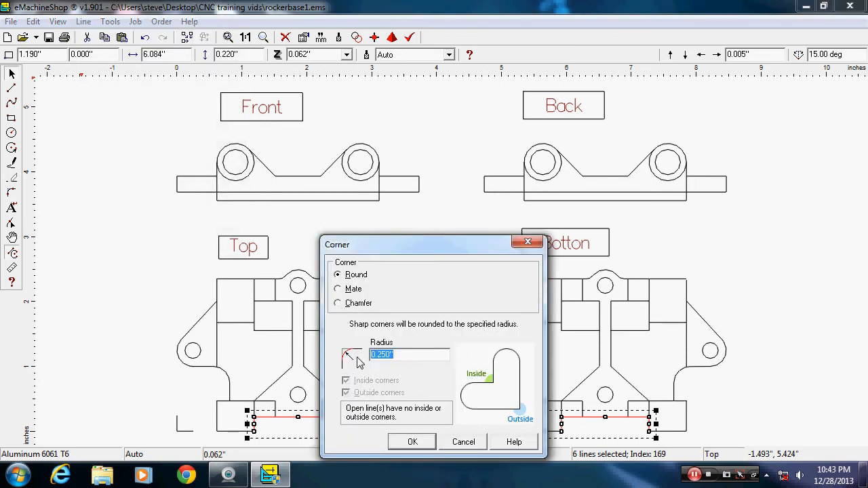
{"action": "key", "text": "BackSpace"}
{"action": "left_click", "coordinate": [412, 441]}
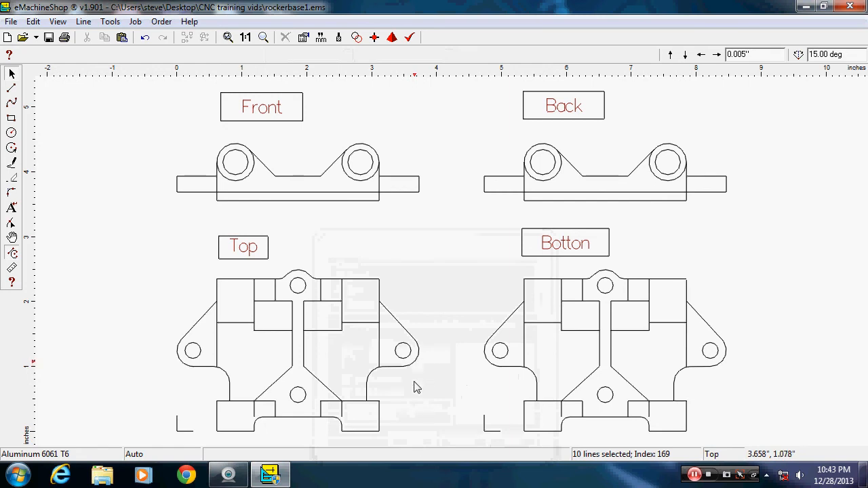
- Delete the four short vertical lines above the rounded notch corners in the Top and Botton views
{"action": "left_click", "coordinate": [343, 419]}
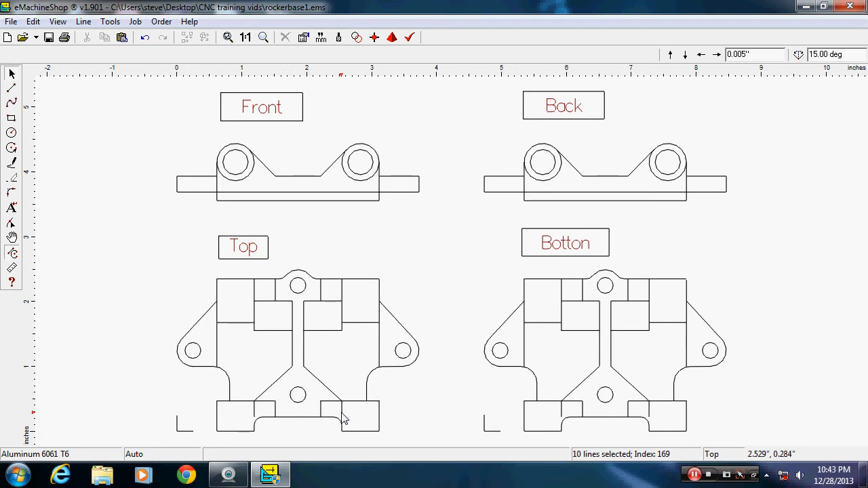
{"action": "left_click", "coordinate": [255, 417], "text": "shift"}
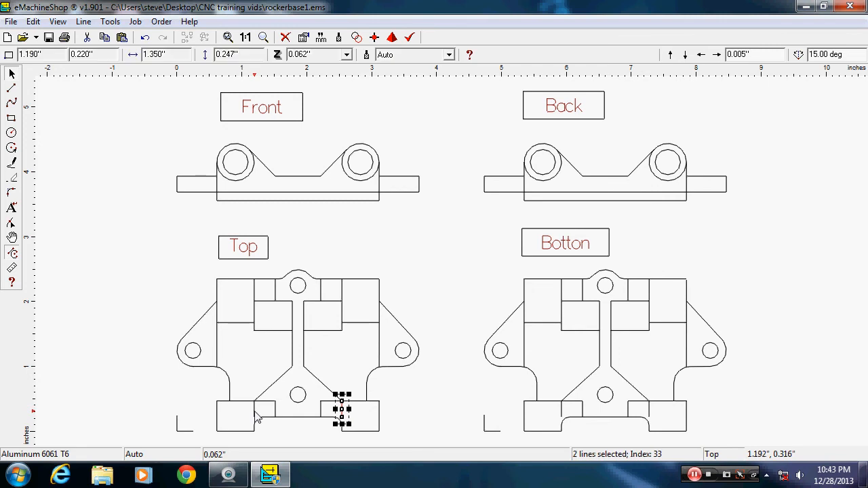
{"action": "left_click", "coordinate": [563, 414], "text": "shift"}
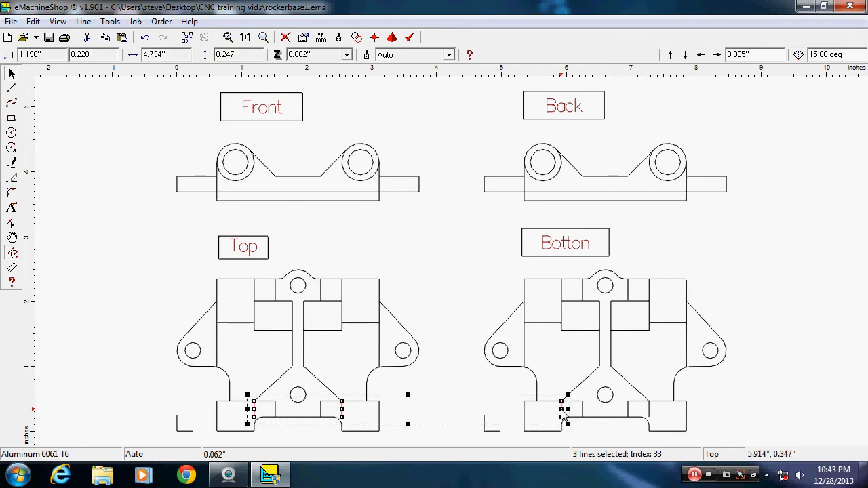
{"action": "left_click", "coordinate": [650, 415], "text": "shift"}
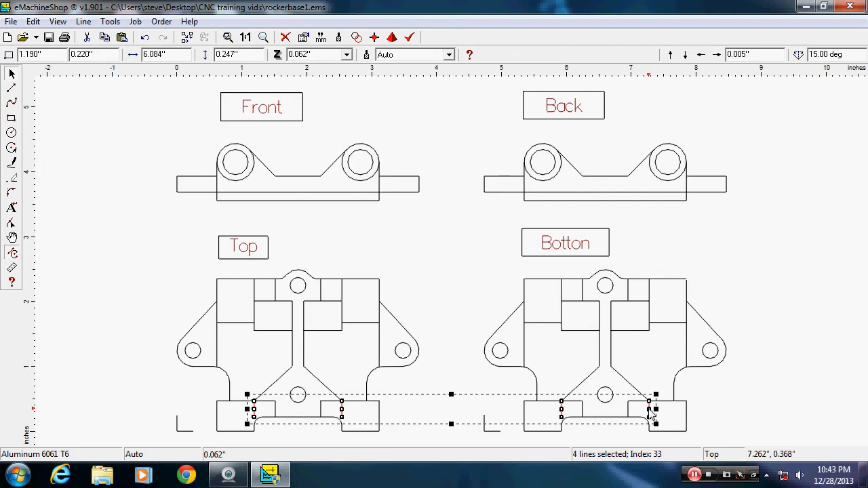
{"action": "key", "text": "Delete"}
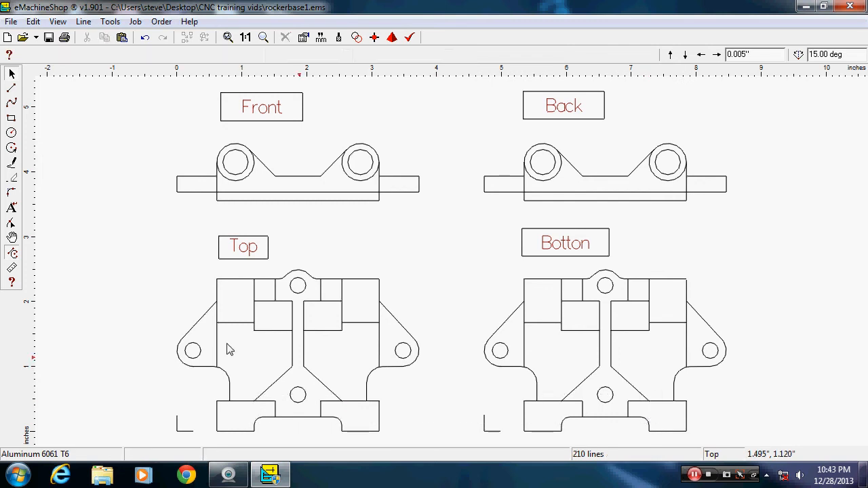
- Draw a vertical 0.467 inch line along the left side of the Top view's lower notch and create three copies of it
{"action": "left_click", "coordinate": [12, 89]}
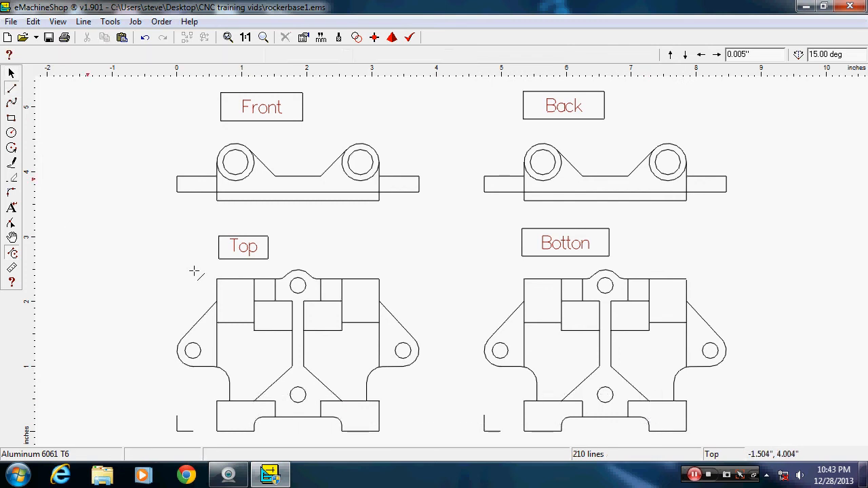
{"action": "left_click", "coordinate": [253, 401]}
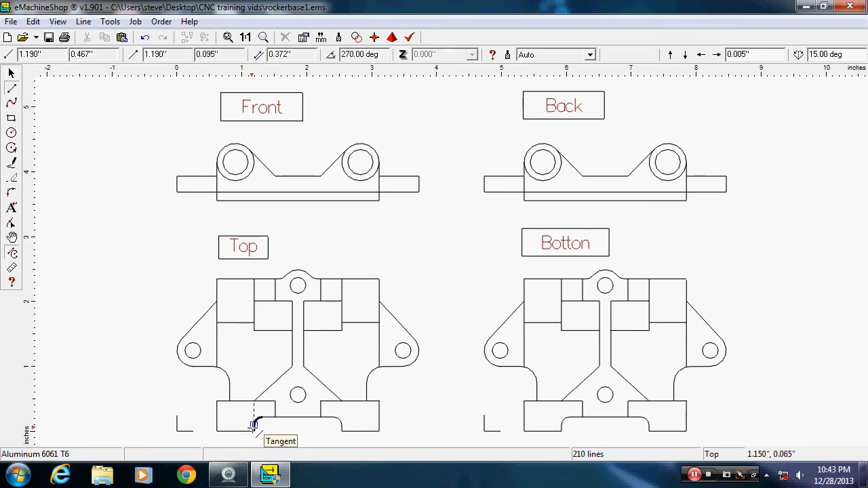
{"action": "left_click", "coordinate": [254, 427]}
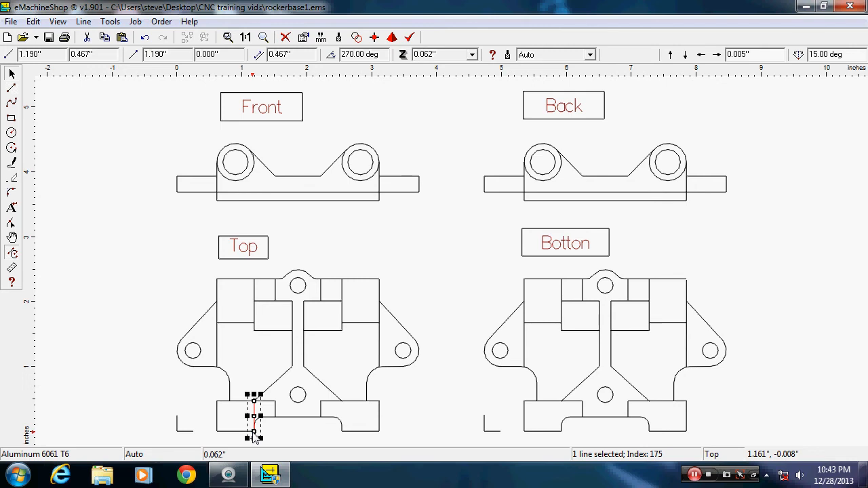
{"action": "key", "text": "Down"}
{"action": "key", "text": "Down"}
{"action": "key", "text": "Down"}
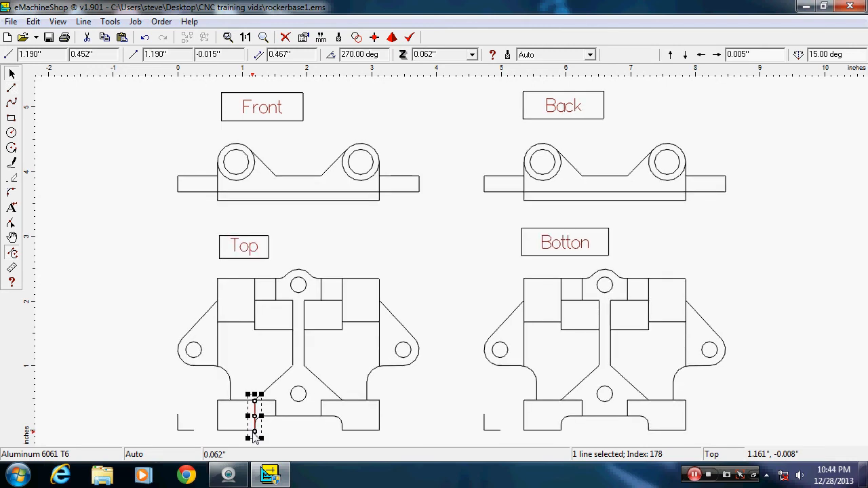
- Set the nudge distance to 0.100 inch and accept the small value
{"action": "double_click", "coordinate": [752, 53]}
{"action": "type", "text": "."}
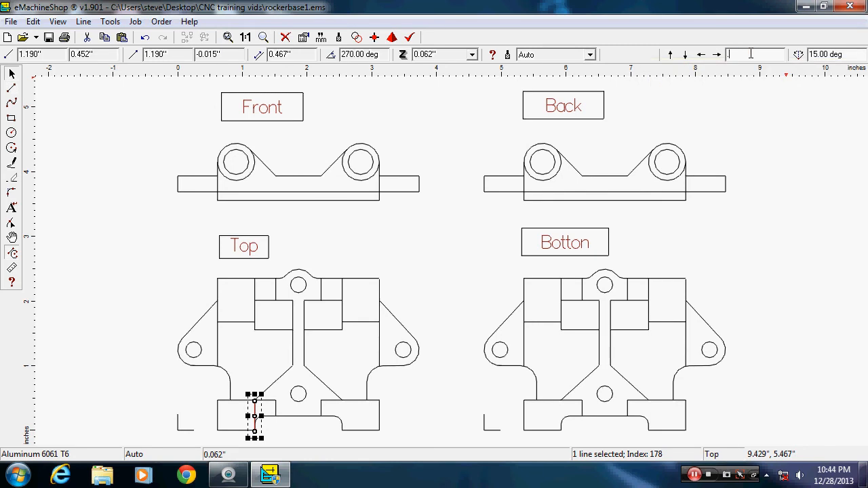
{"action": "type", "text": "1"}
{"action": "key", "text": "Return"}
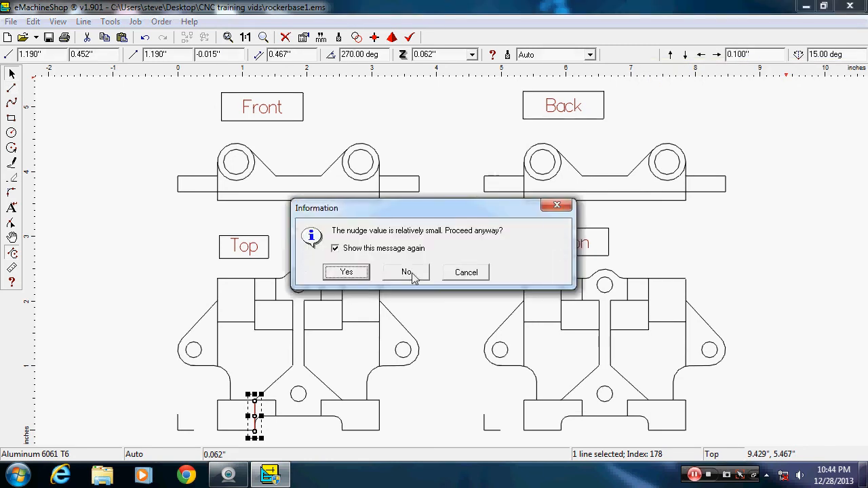
{"action": "left_click", "coordinate": [358, 272]}
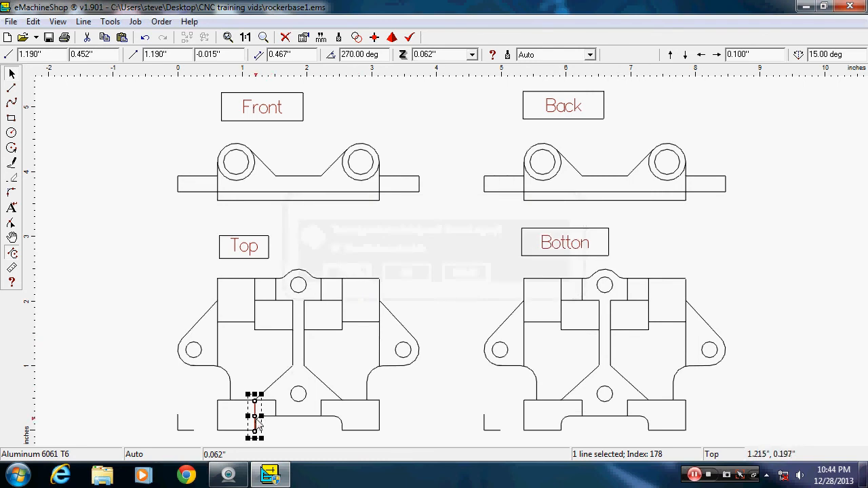
- Move the three line copies onto the right notch side of the Top view and both notch sides of the Botton view
{"action": "left_click_drag", "start_coordinate": [258, 421], "coordinate": [651, 415]}
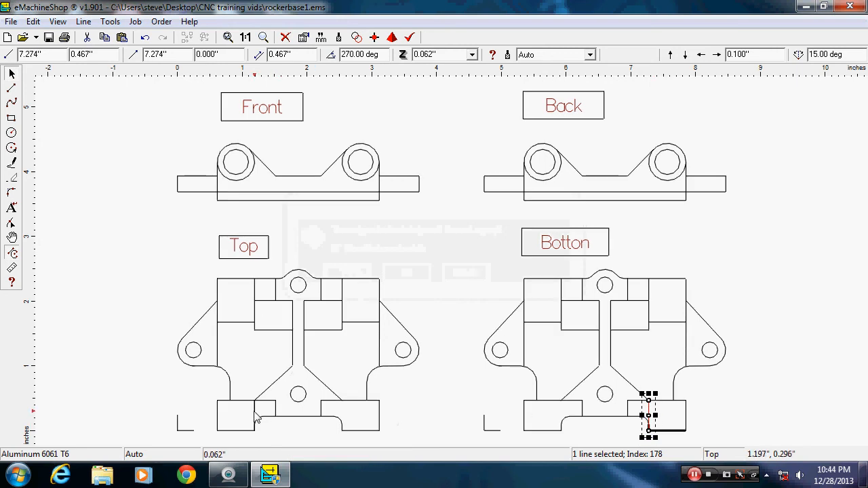
{"action": "left_click_drag", "start_coordinate": [255, 417], "coordinate": [339, 411]}
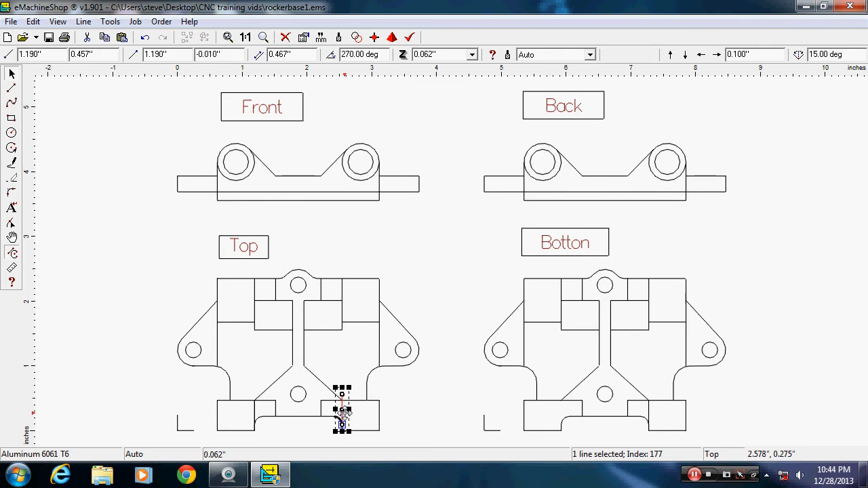
{"action": "left_click_drag", "start_coordinate": [343, 411], "coordinate": [348, 416]}
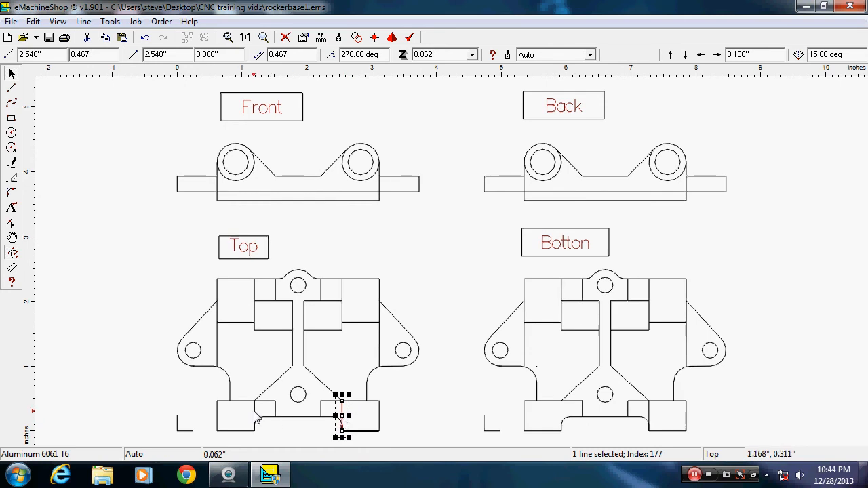
{"action": "left_click_drag", "start_coordinate": [337, 415], "coordinate": [557, 418]}
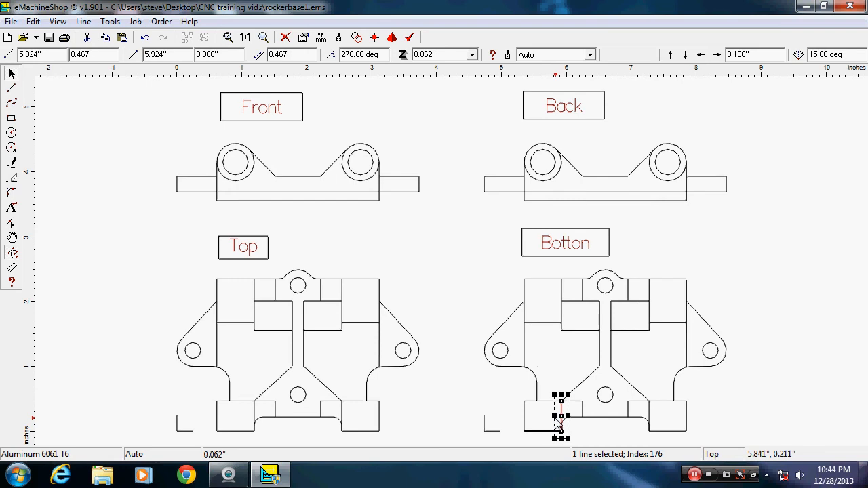
{"action": "left_click", "coordinate": [777, 300]}
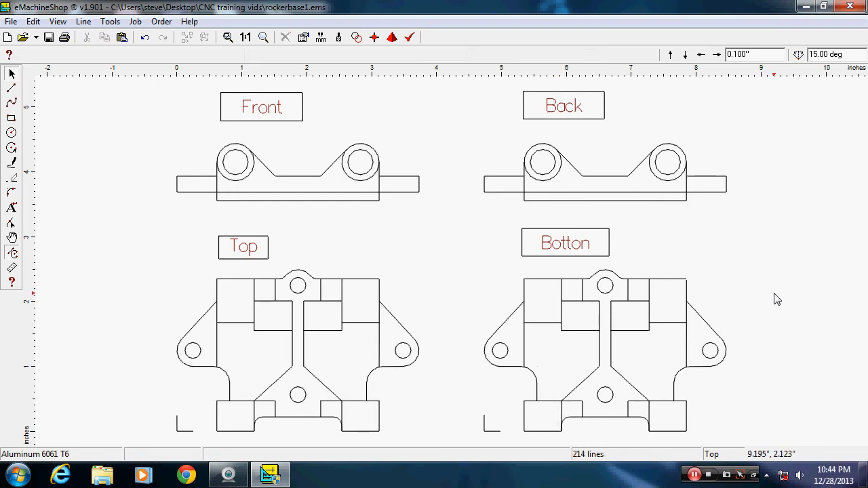
- Check the physical part in Logitech Webcam Software, then intersect all the lines of the Back view in eMachineShop
{"action": "left_click", "coordinate": [228, 478]}
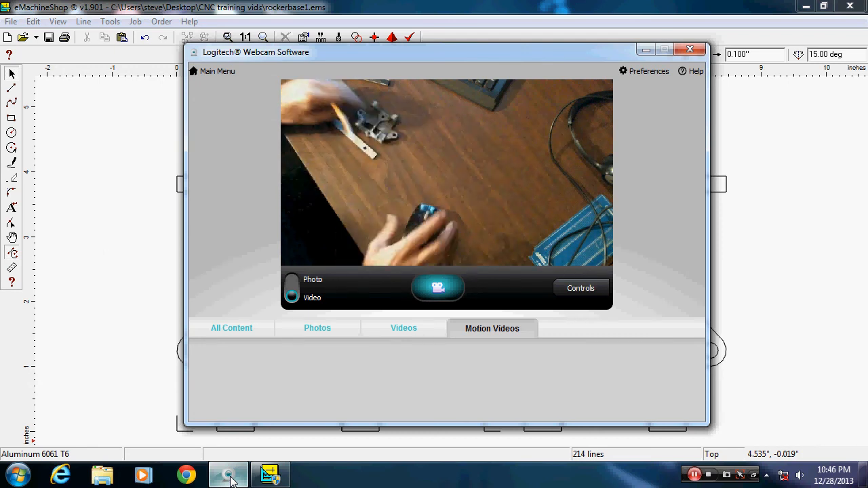
{"action": "left_click", "coordinate": [121, 234]}
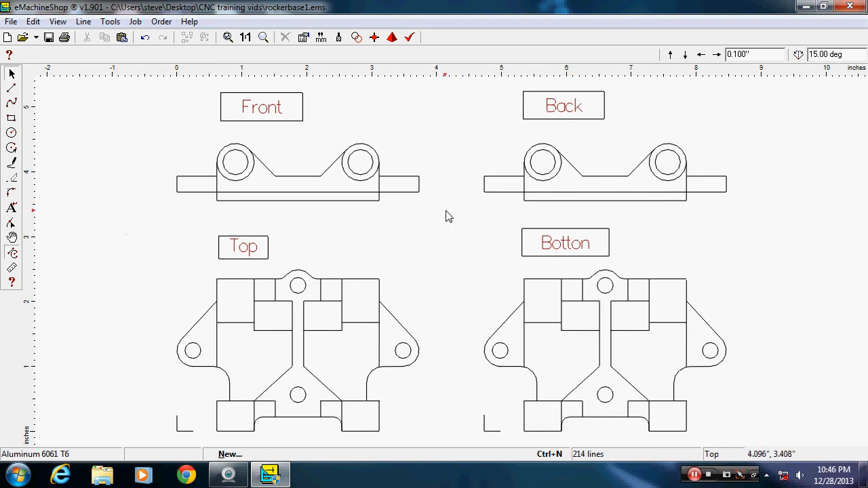
{"action": "left_click_drag", "start_coordinate": [455, 213], "coordinate": [756, 133]}
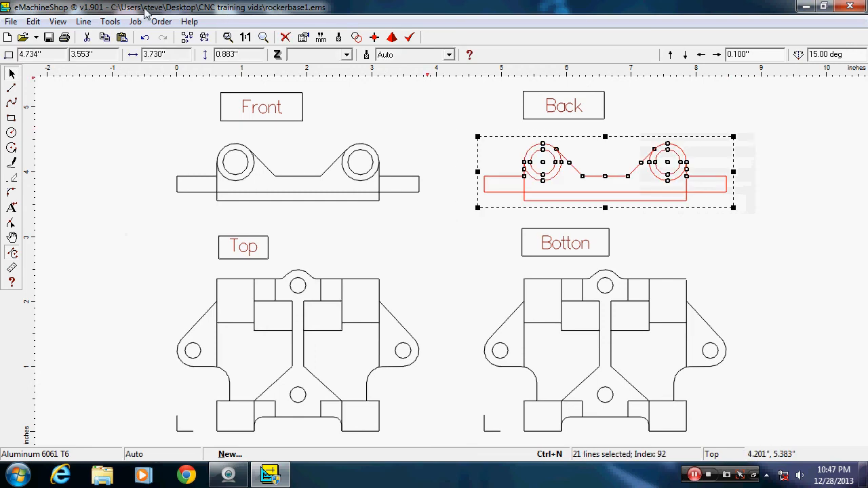
{"action": "left_click", "coordinate": [85, 22]}
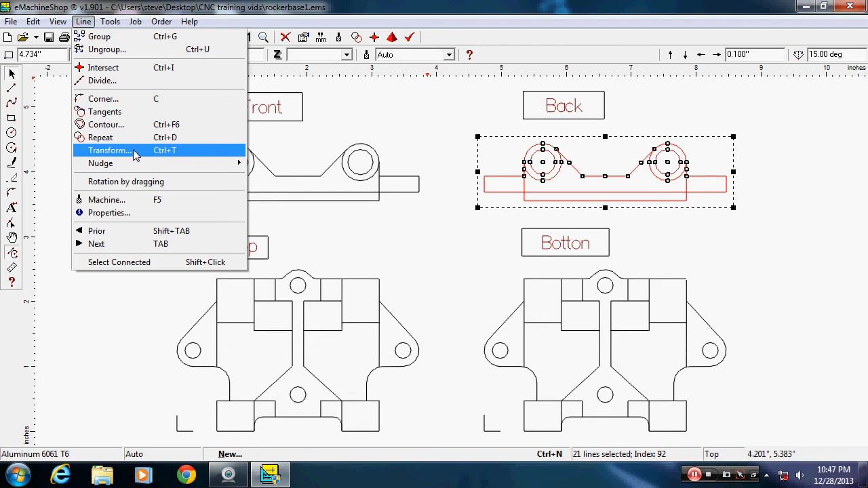
{"action": "left_click", "coordinate": [132, 70]}
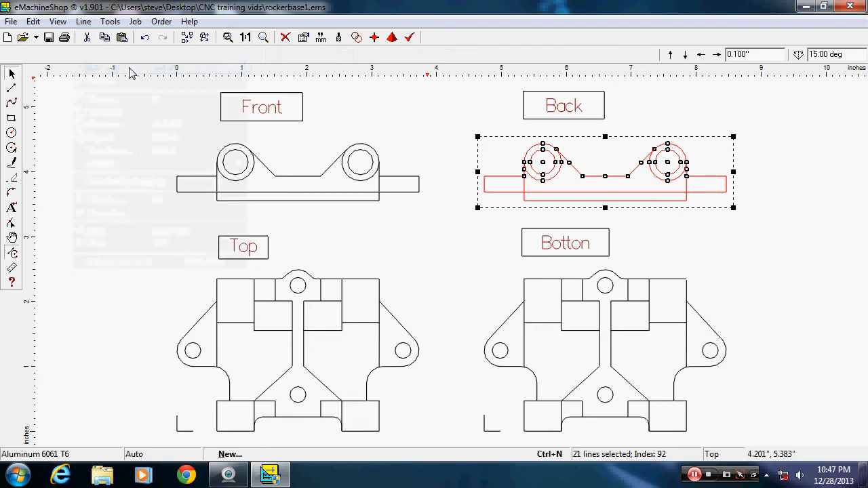
{"action": "left_click", "coordinate": [825, 164]}
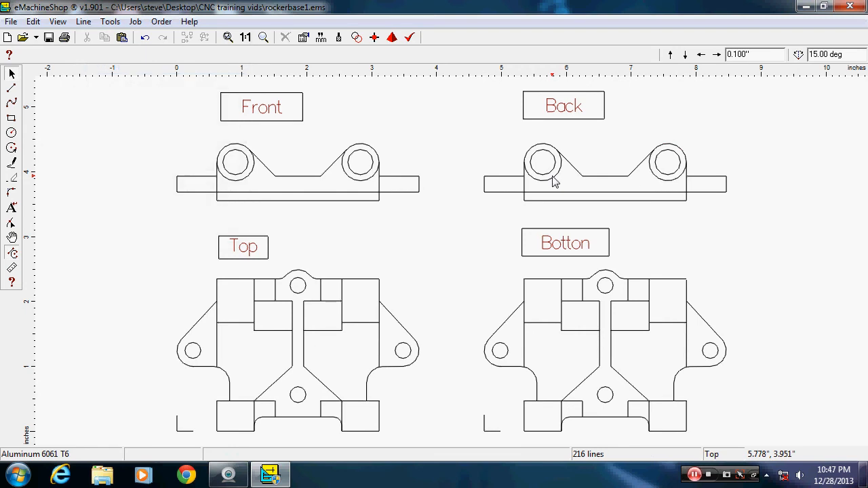
- Check the physical part in Logitech Webcam Software, then delete the lower arcs of both outer boss circles in eMachineShop's Back view
{"action": "left_click", "coordinate": [232, 477]}
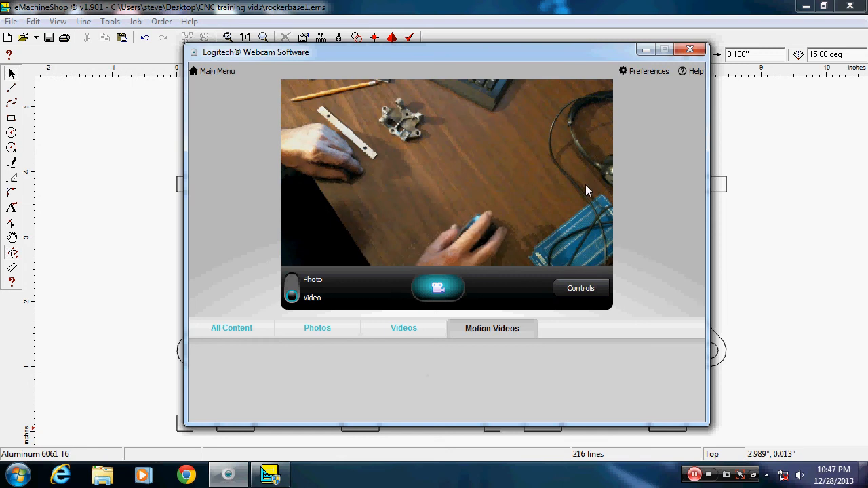
{"action": "left_click", "coordinate": [787, 153]}
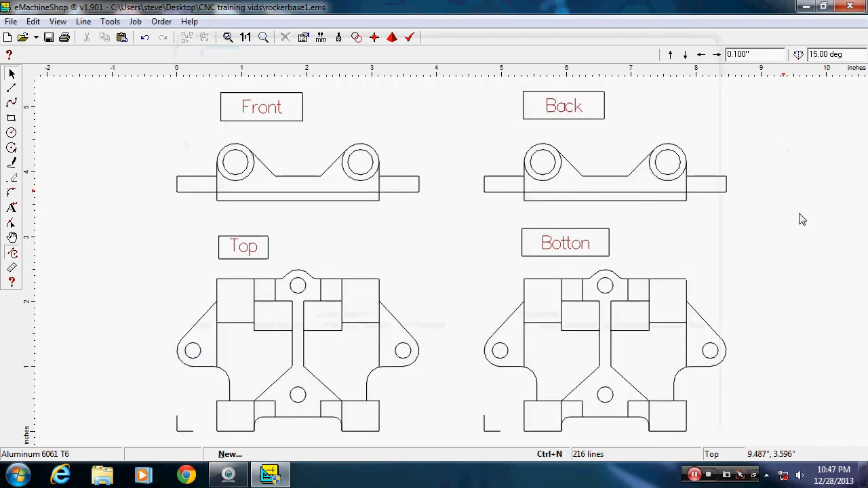
{"action": "left_click", "coordinate": [552, 179]}
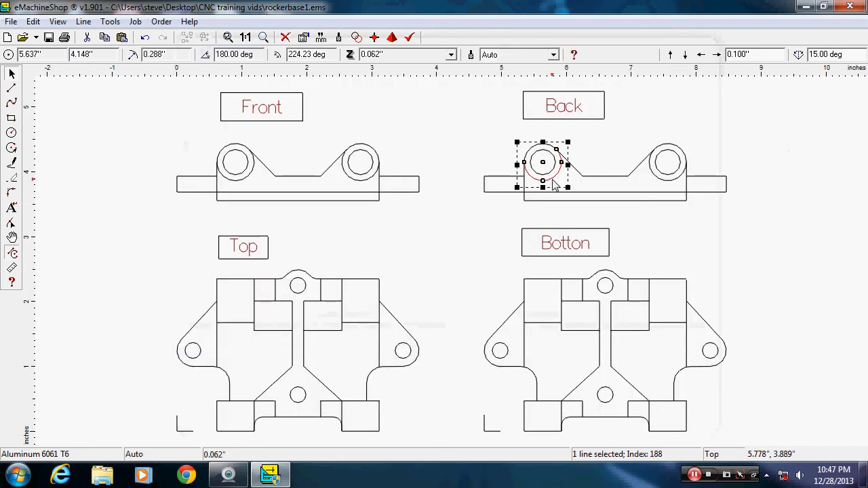
{"action": "key", "text": "Delete"}
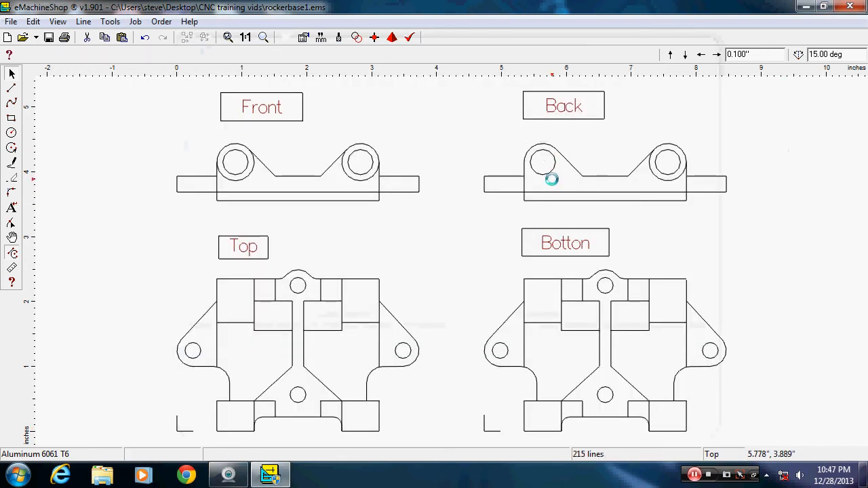
{"action": "left_click", "coordinate": [661, 184]}
{"action": "key", "text": "Delete"}
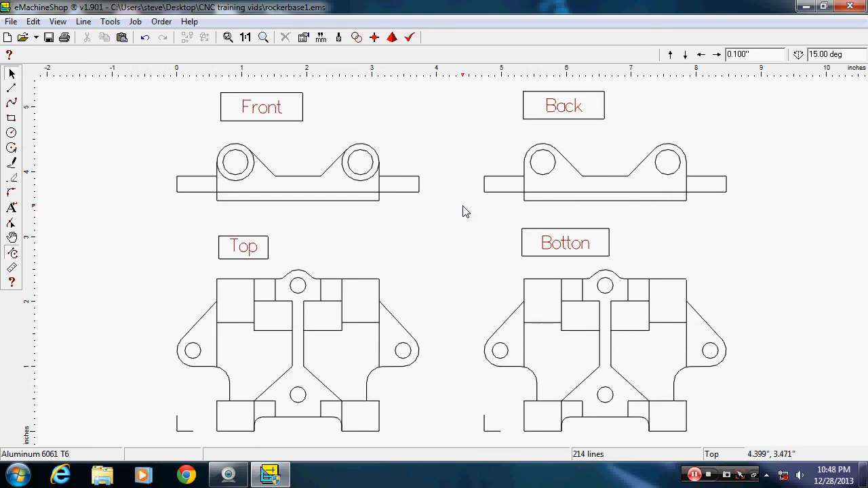
{"action": "left_click", "coordinate": [10, 89]}
{"action": "left_click", "coordinate": [484, 193]}
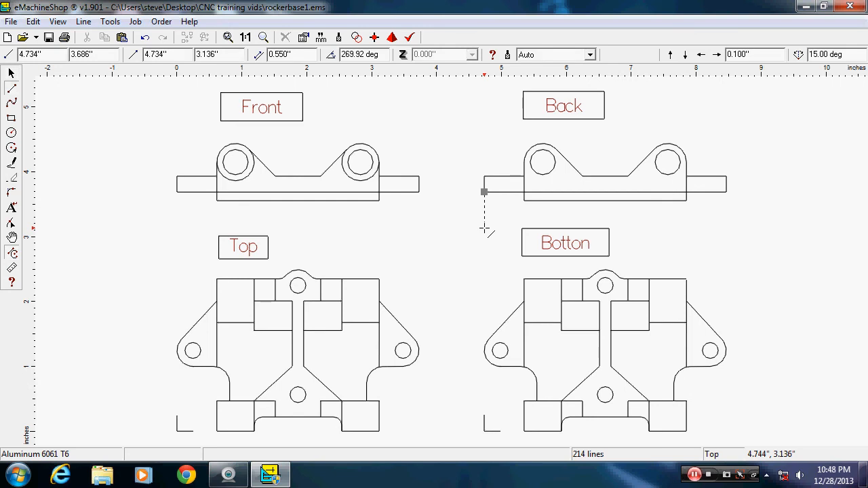
{"action": "key", "text": "Escape"}
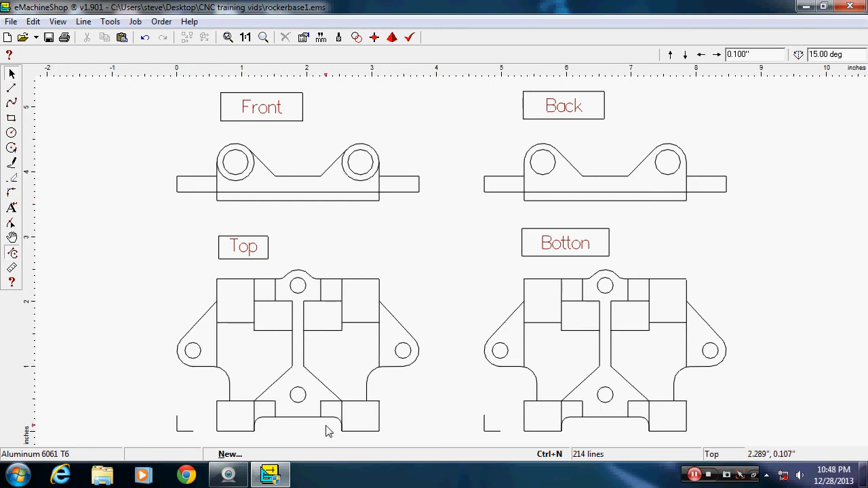
- Switch to Logitech Webcam Software, zoom the camera in and examine the physical part's edge profile before returning to eMachineShop
{"action": "left_click", "coordinate": [227, 477]}
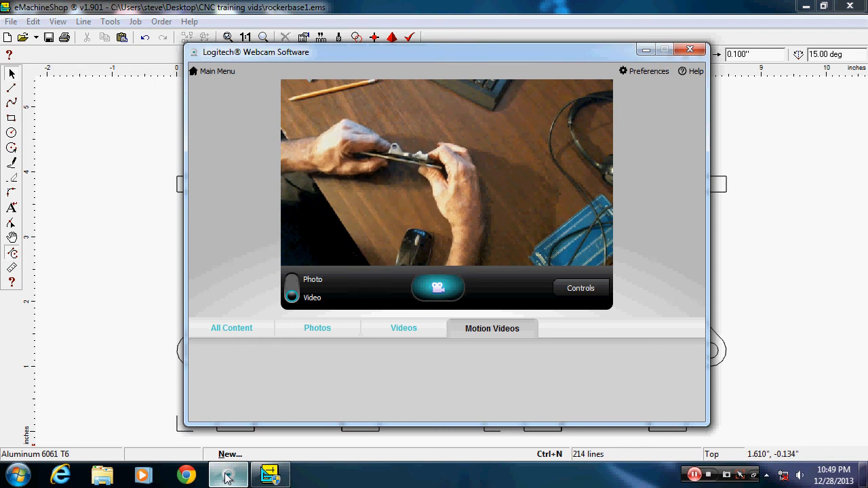
{"action": "left_click", "coordinate": [573, 292]}
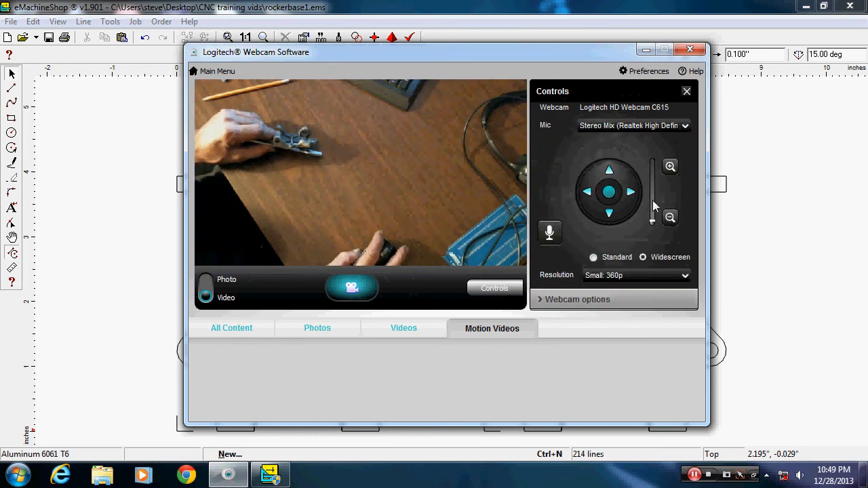
{"action": "left_click", "coordinate": [669, 166]}
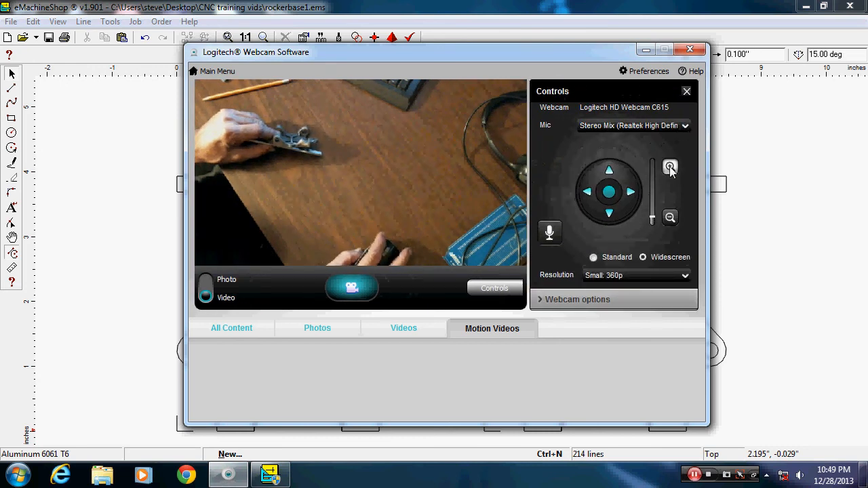
{"action": "left_click", "coordinate": [669, 166]}
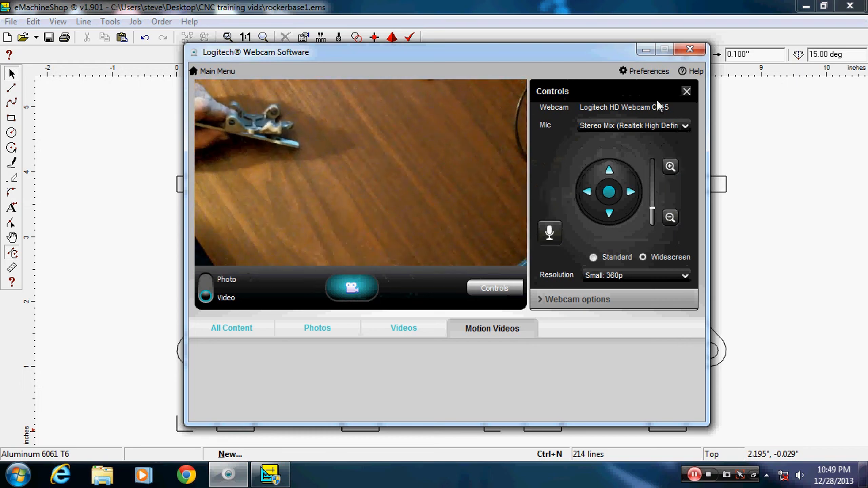
{"action": "left_click", "coordinate": [686, 91]}
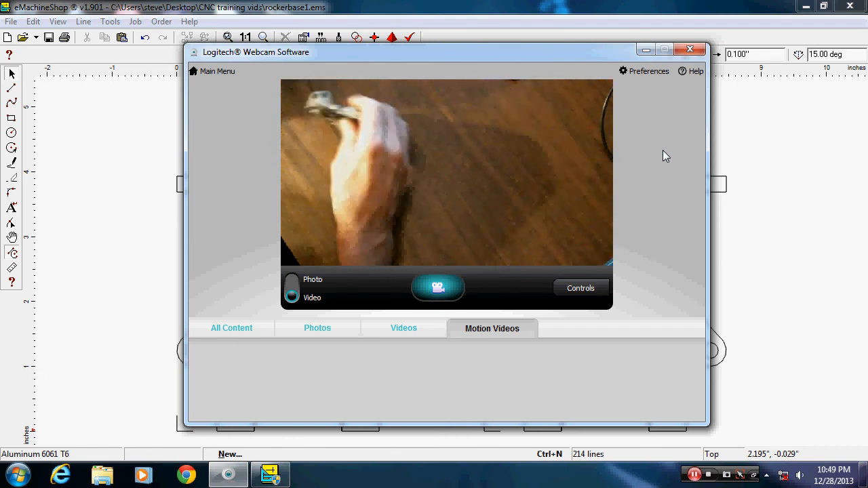
{"action": "left_click", "coordinate": [822, 153]}
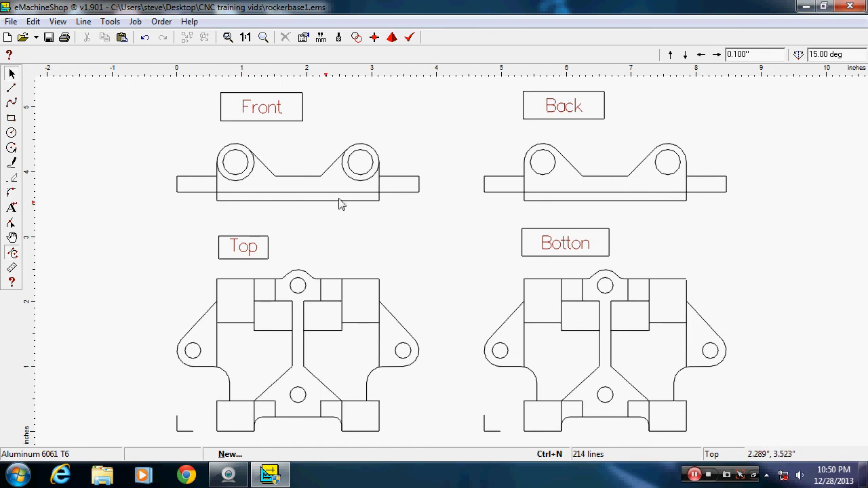
- Round the Back view's two corners between the side flanges' bottom lines and the base's short vertical edges with a 0.0625 inch radius
{"action": "left_click", "coordinate": [504, 193]}
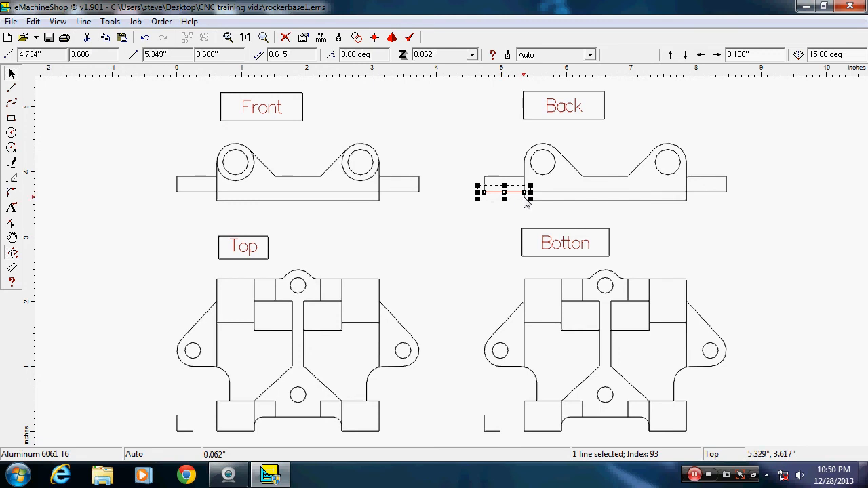
{"action": "left_click", "coordinate": [526, 202], "text": "shift"}
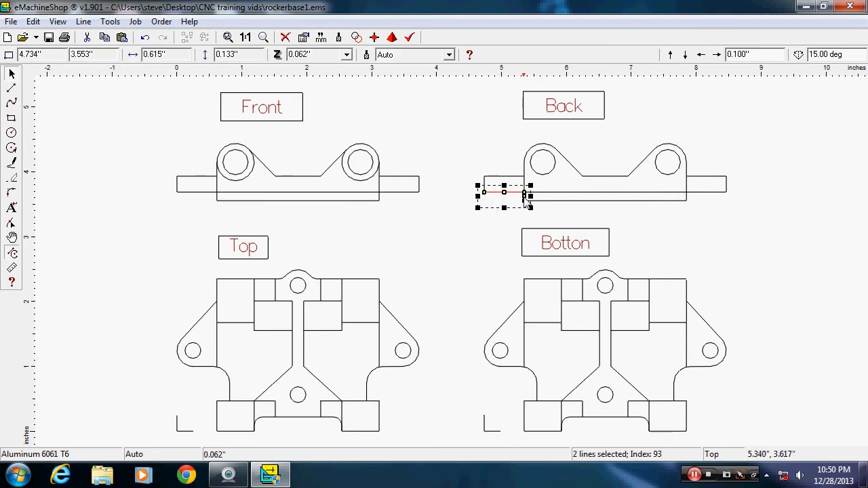
{"action": "left_click", "coordinate": [719, 194], "text": "shift"}
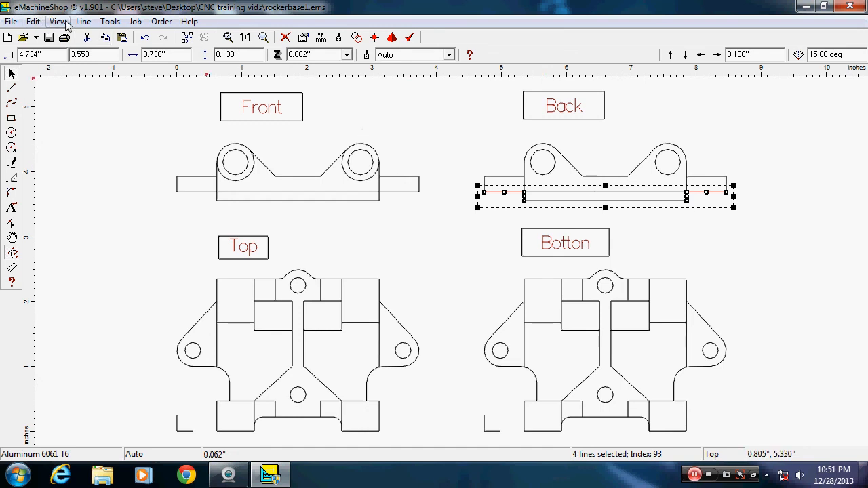
{"action": "left_click", "coordinate": [83, 22]}
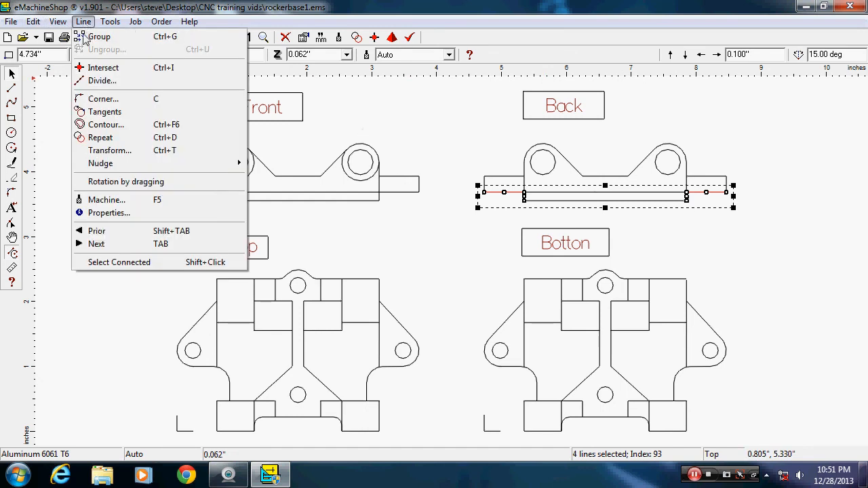
{"action": "left_click", "coordinate": [103, 100]}
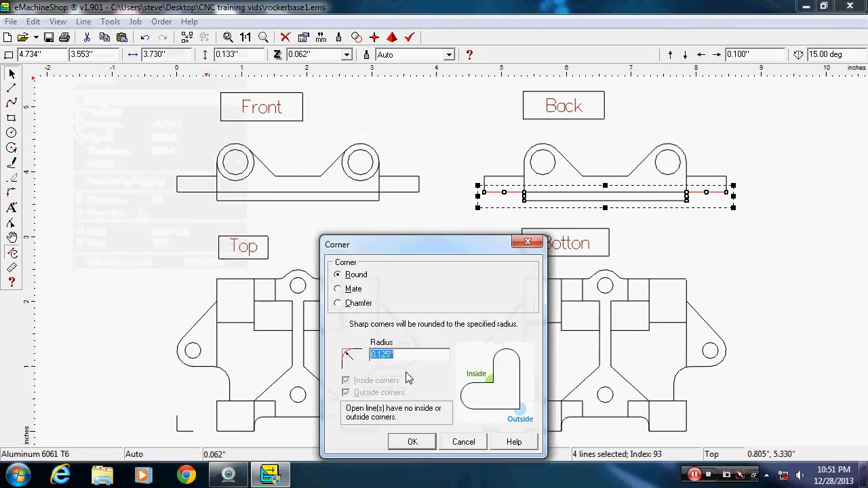
{"action": "type", "text": ".0"}
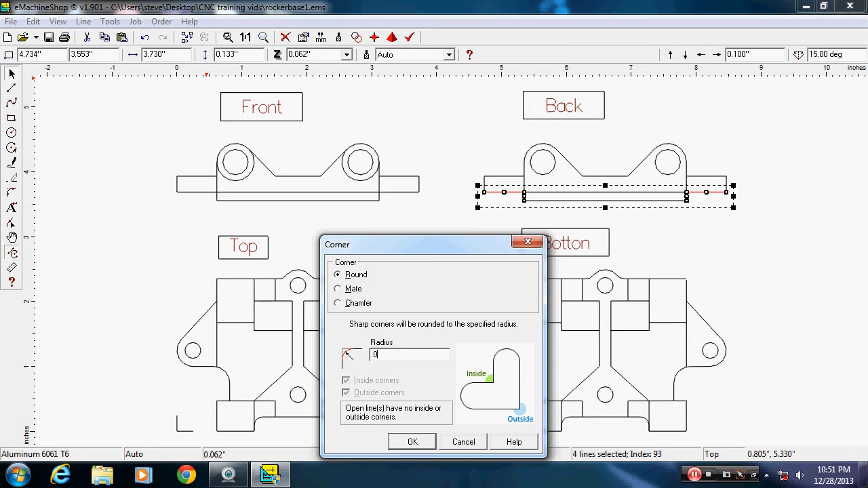
{"action": "type", "text": "625"}
{"action": "left_click", "coordinate": [415, 447]}
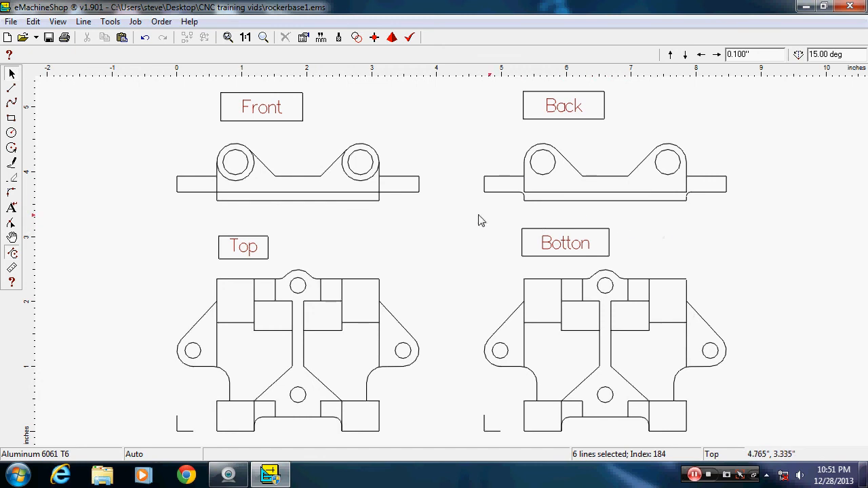
- Ungroup the left flange rectangle and the long base rectangle of the Front view into separate lines
{"action": "left_click", "coordinate": [201, 199]}
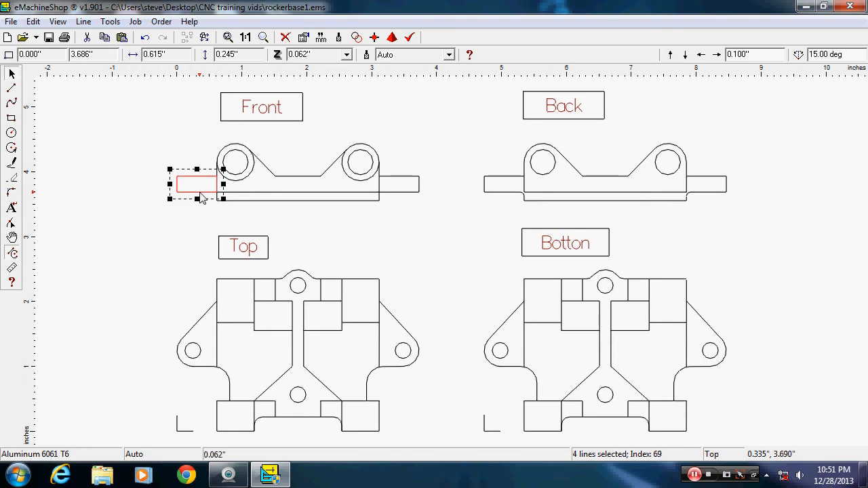
{"action": "left_click", "coordinate": [220, 200], "text": "shift"}
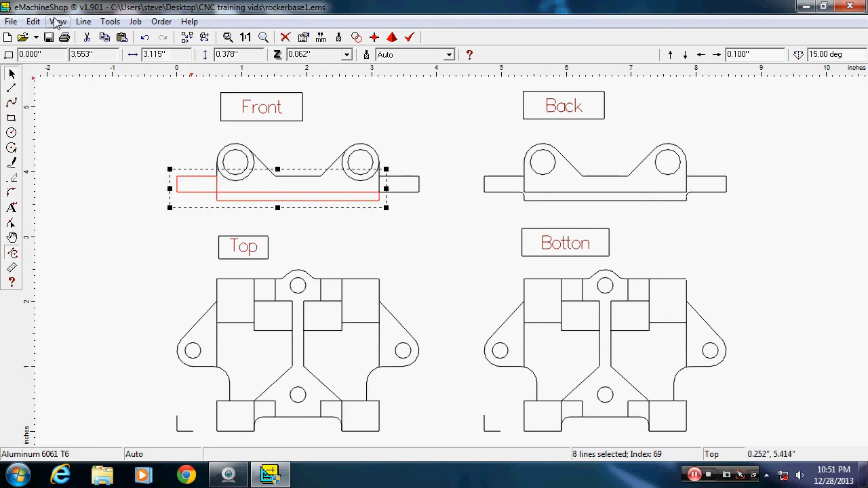
{"action": "left_click", "coordinate": [87, 25]}
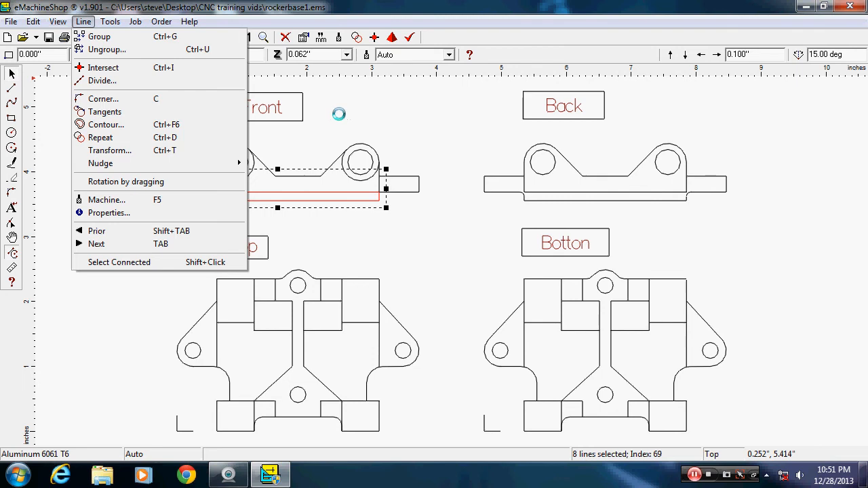
{"action": "left_click", "coordinate": [105, 49]}
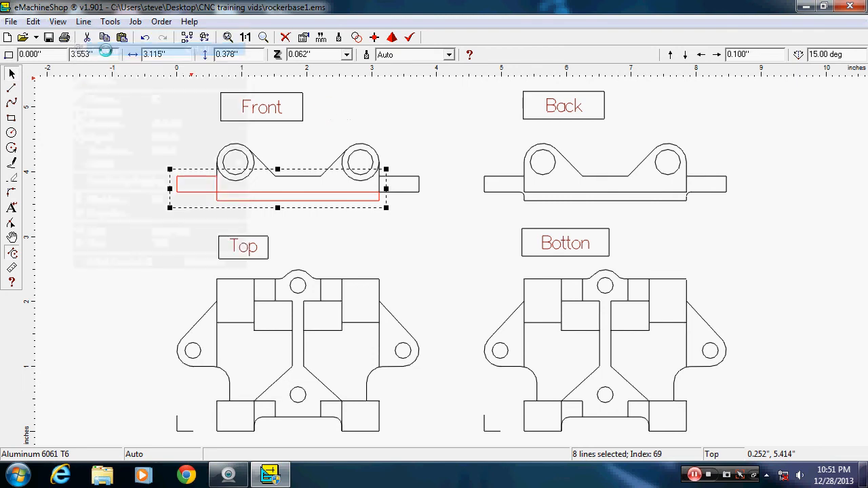
{"action": "left_click", "coordinate": [216, 184]}
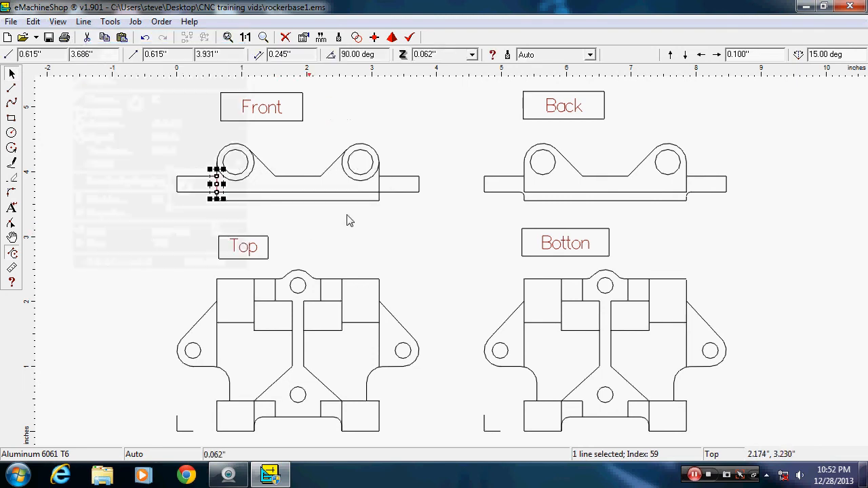
{"action": "left_click", "coordinate": [365, 217]}
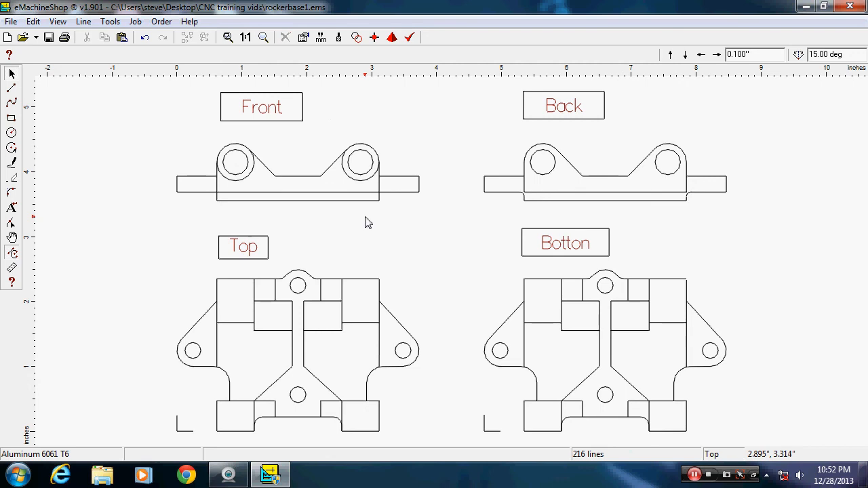
- Ungroup the right flange rectangle of the Front view into separate lines
{"action": "left_click", "coordinate": [197, 193]}
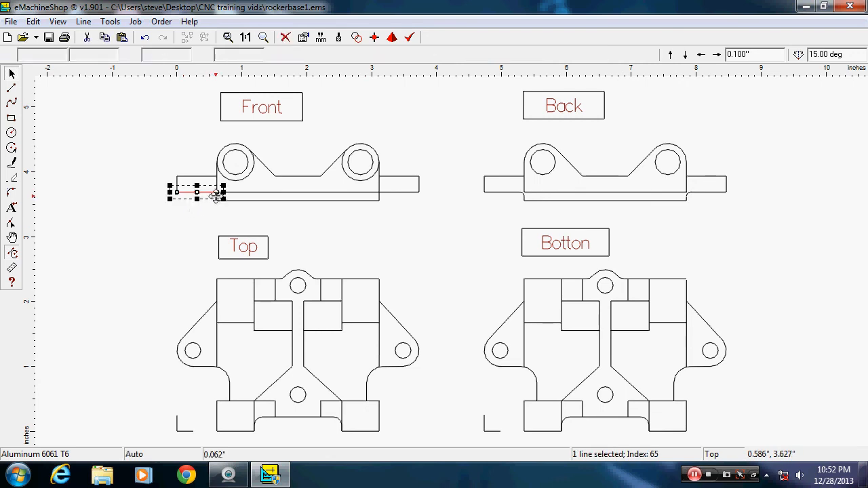
{"action": "left_click", "coordinate": [218, 198], "text": "shift"}
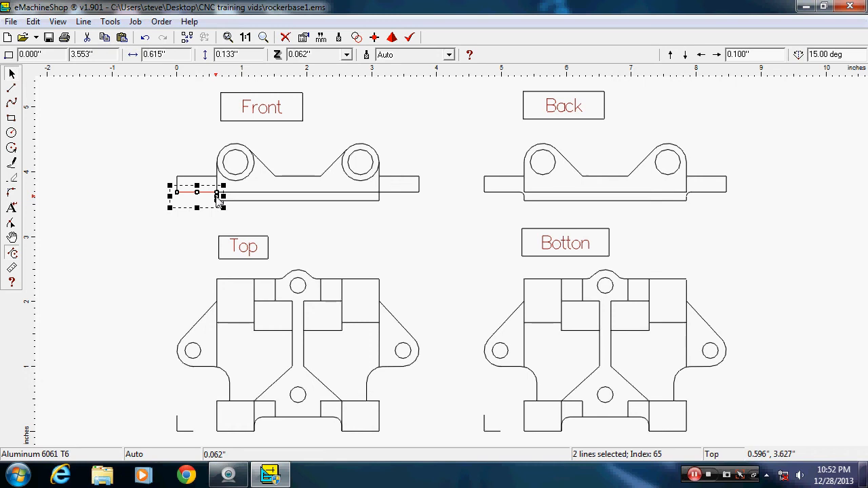
{"action": "left_click", "coordinate": [384, 198], "text": "shift"}
{"action": "left_click", "coordinate": [395, 195], "text": "shift"}
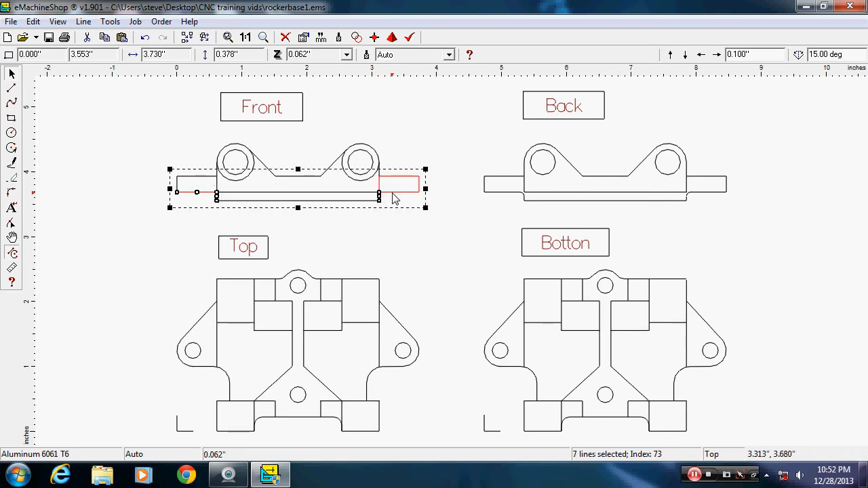
{"action": "left_click", "coordinate": [84, 21]}
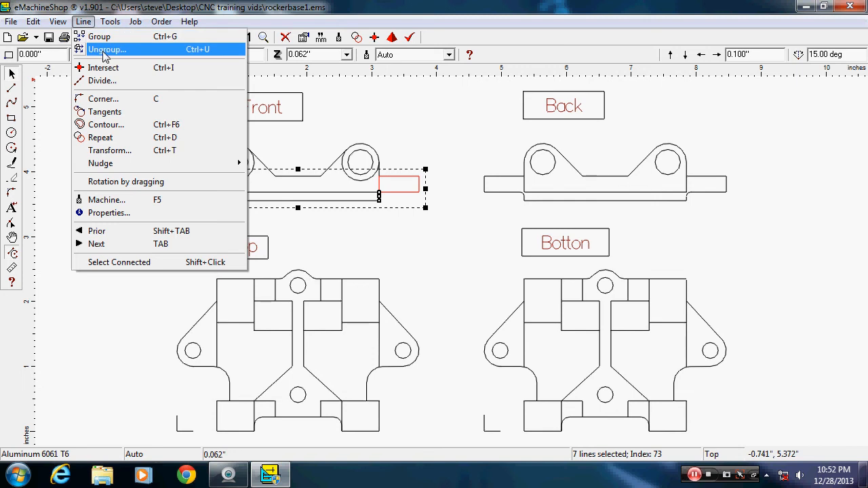
{"action": "left_click", "coordinate": [105, 50]}
- Round the Front view's two corners between the side flanges' bottom lines and the base's short vertical edges with a 0.062 inch radius
{"action": "key", "text": "Tab"}
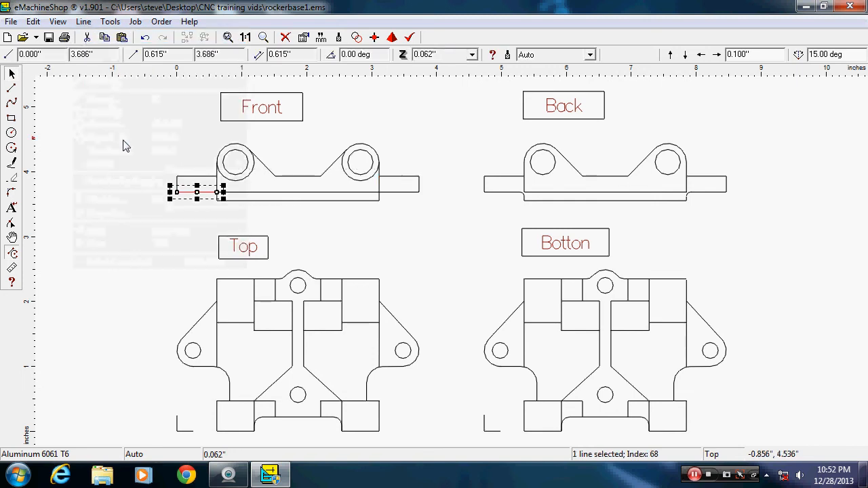
{"action": "left_click", "coordinate": [216, 196], "text": "shift"}
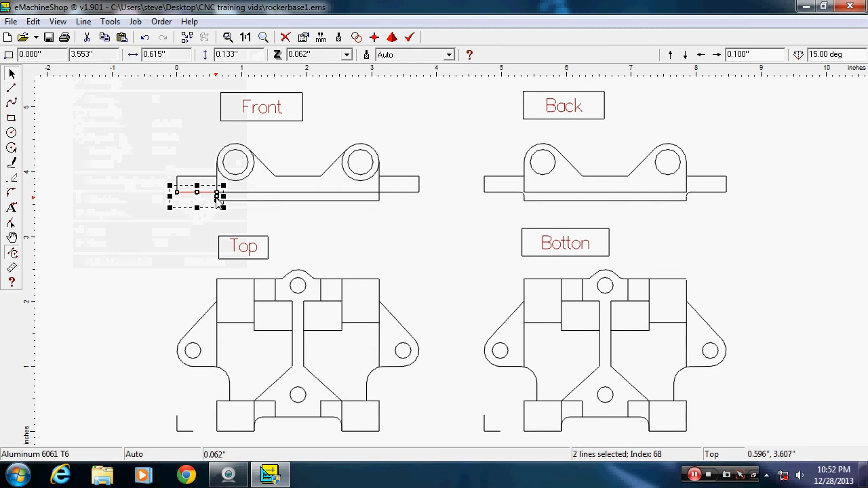
{"action": "left_click", "coordinate": [380, 198], "text": "shift"}
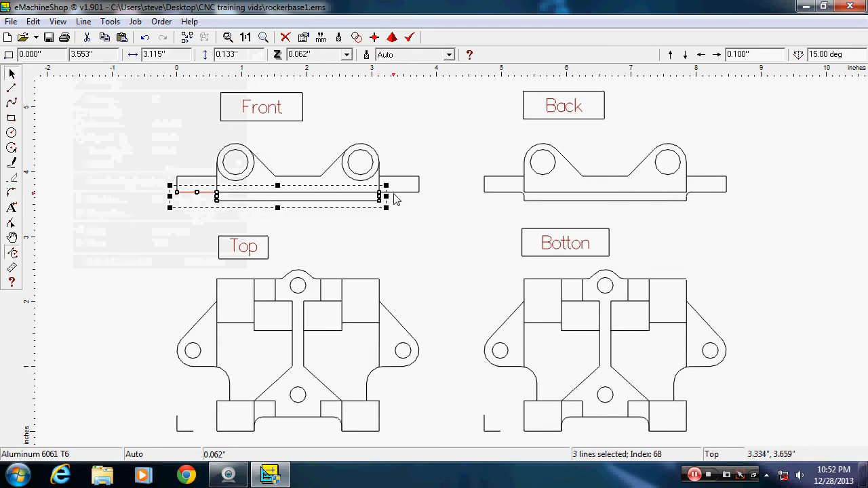
{"action": "left_click", "coordinate": [398, 193], "text": "shift"}
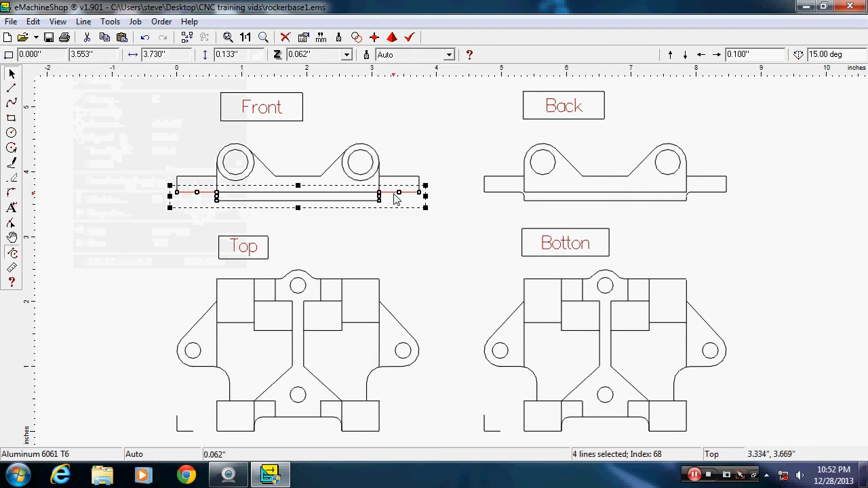
{"action": "left_click", "coordinate": [84, 21]}
{"action": "left_click", "coordinate": [111, 97]}
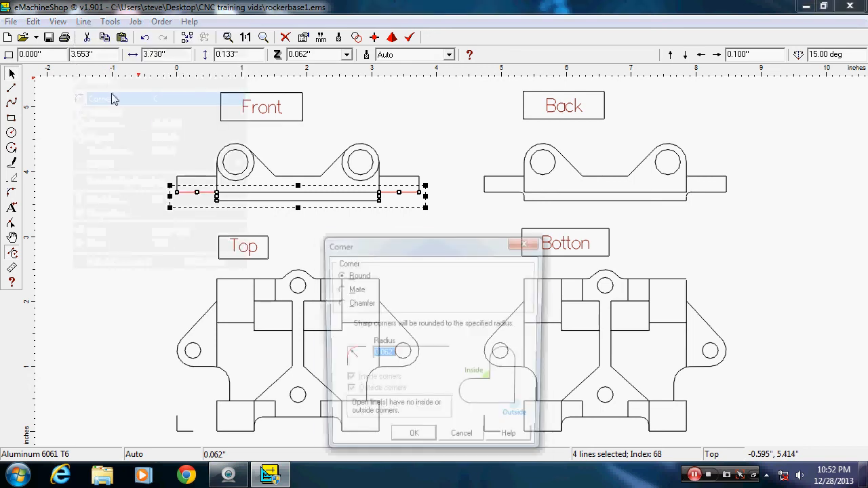
{"action": "left_click", "coordinate": [412, 442]}
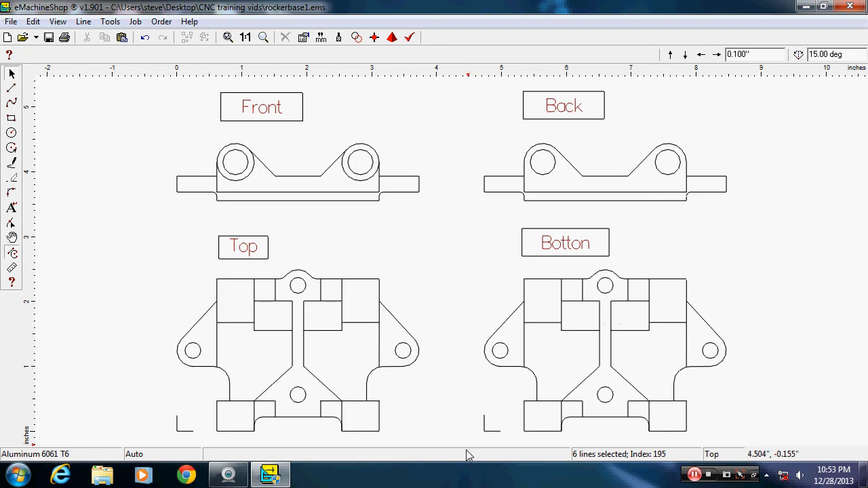
- Ungroup all geometry of the Botton view into separate lines
{"action": "left_click_drag", "start_coordinate": [469, 442], "coordinate": [776, 262]}
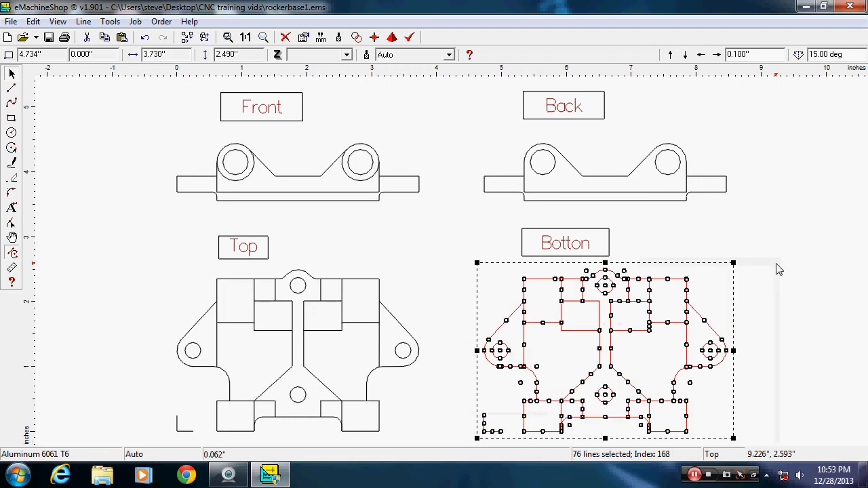
{"action": "left_click", "coordinate": [85, 22]}
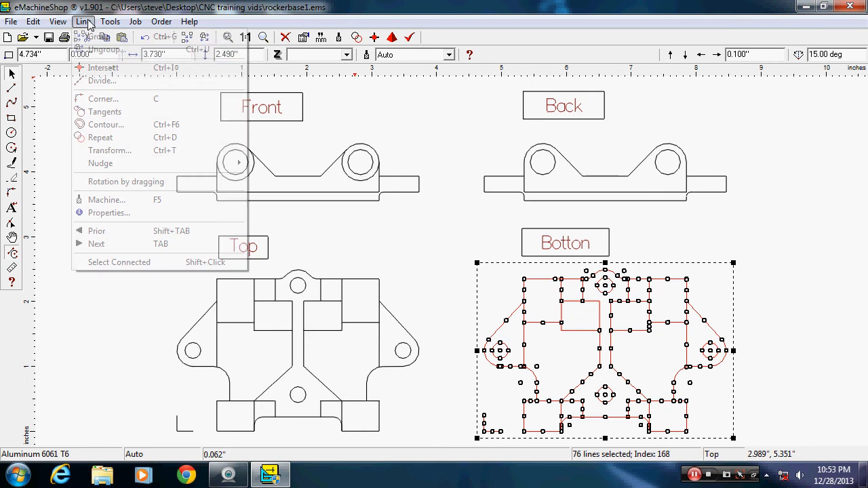
{"action": "left_click", "coordinate": [96, 50]}
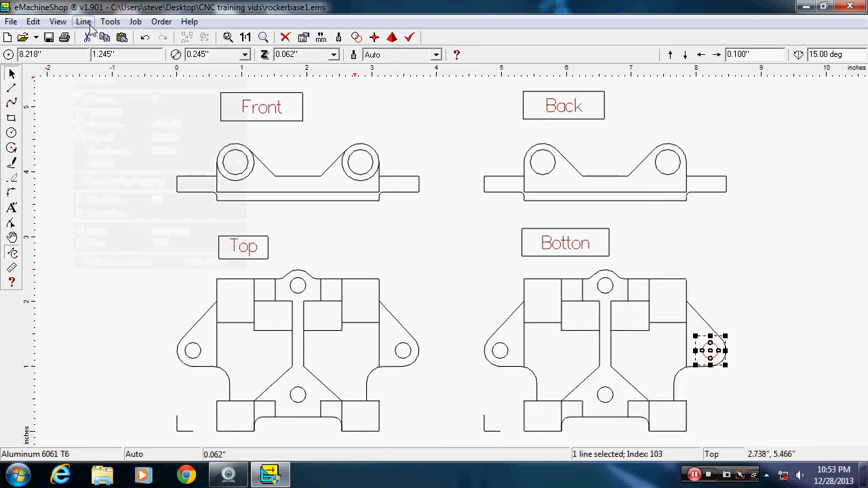
{"action": "left_click", "coordinate": [760, 268]}
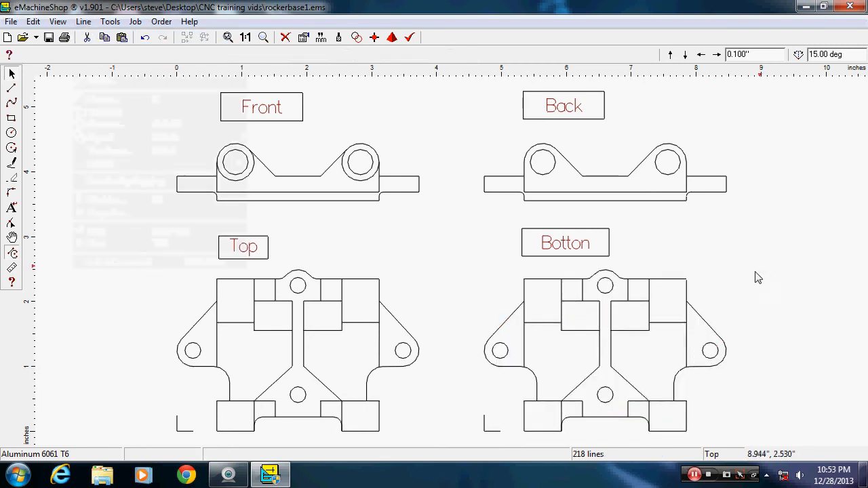
- Delete the four short vertical lines between the Botton view's upper edge and the level of the two rectangular pockets' upper sides
{"action": "left_click", "coordinate": [563, 299]}
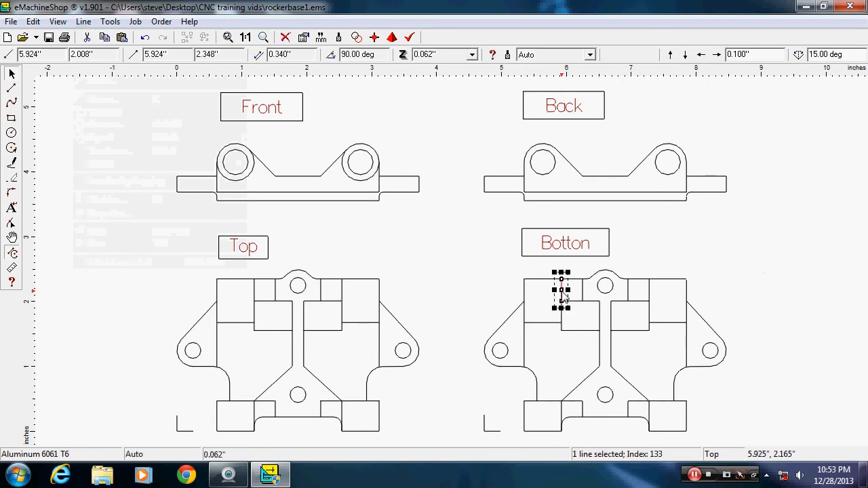
{"action": "key", "text": "Delete"}
{"action": "left_click", "coordinate": [583, 295]}
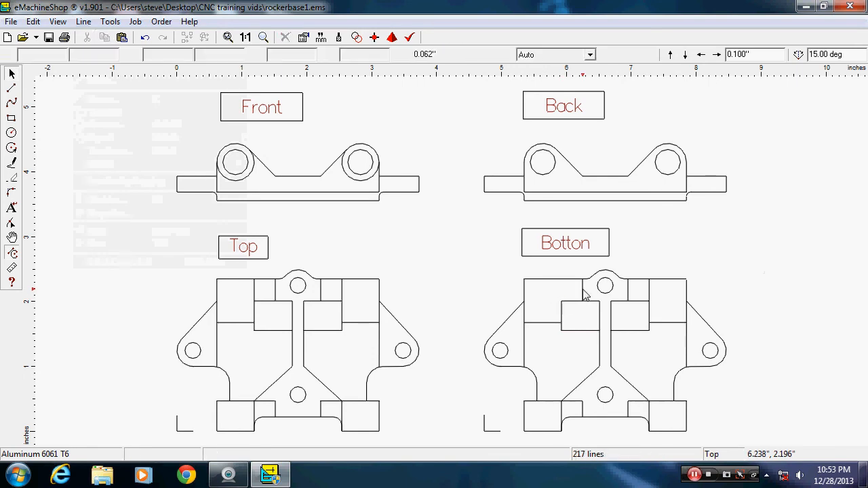
{"action": "key", "text": "Delete"}
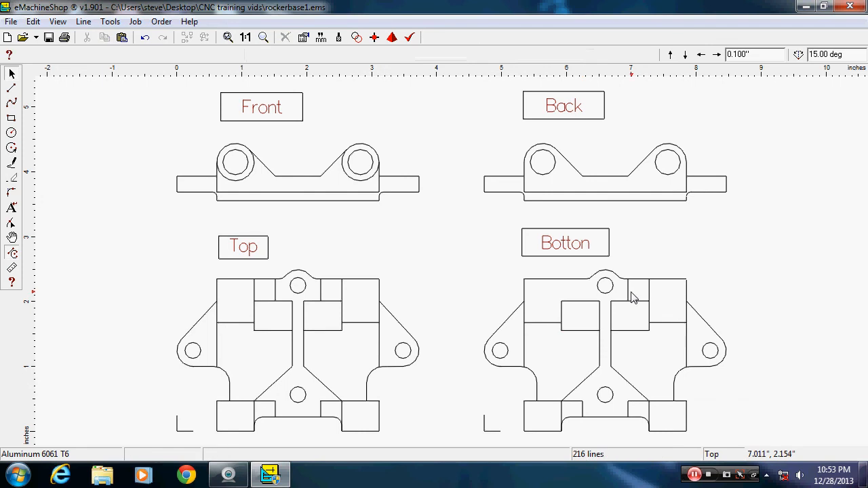
{"action": "left_click", "coordinate": [630, 293]}
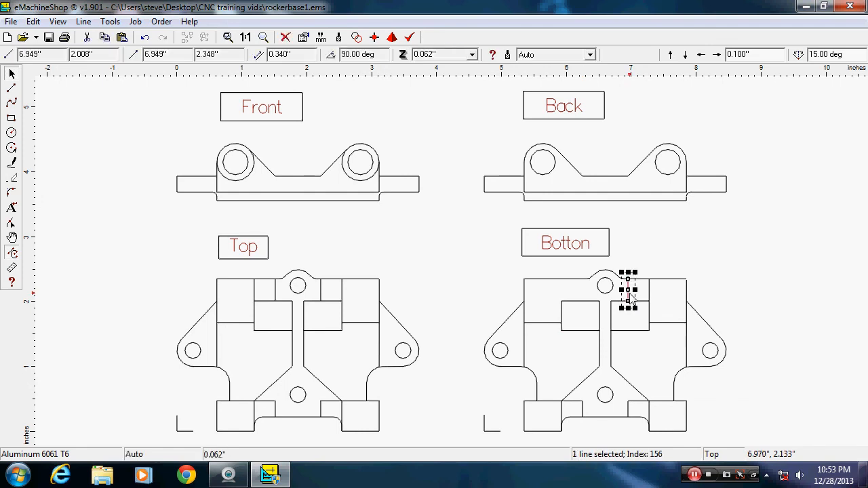
{"action": "key", "text": "Delete"}
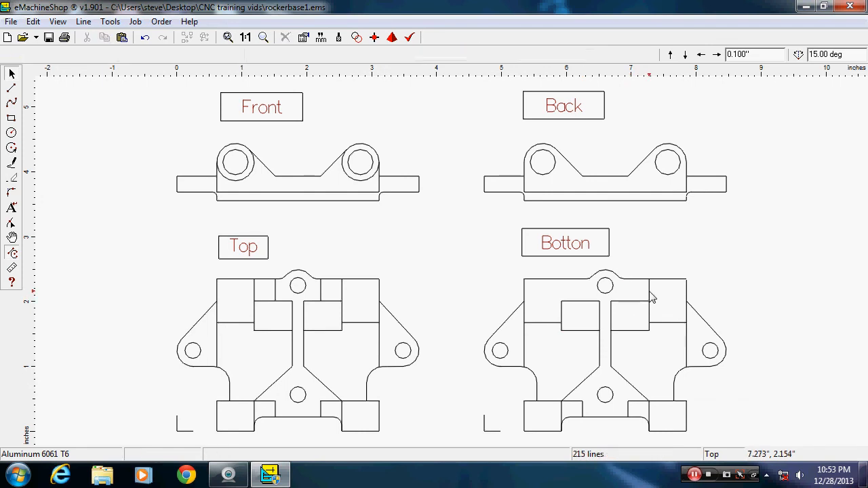
{"action": "left_click", "coordinate": [649, 297]}
{"action": "key", "text": "Delete"}
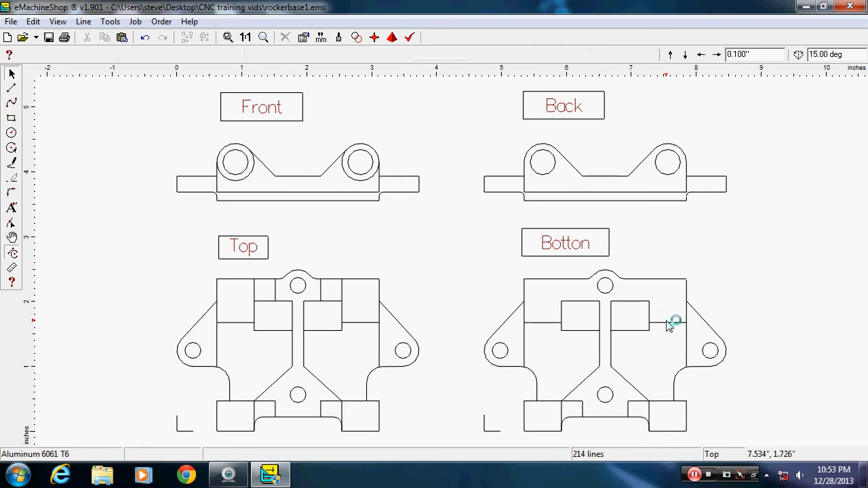
- Delete the horizontal line beside the Botton view's right pocket and the two vertical segments separating the right mounting ear from the base
{"action": "left_click", "coordinate": [669, 326]}
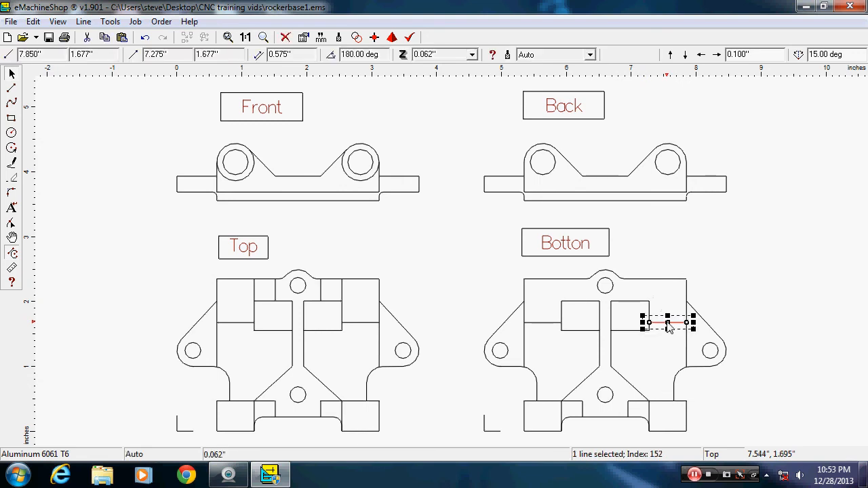
{"action": "key", "text": "Delete"}
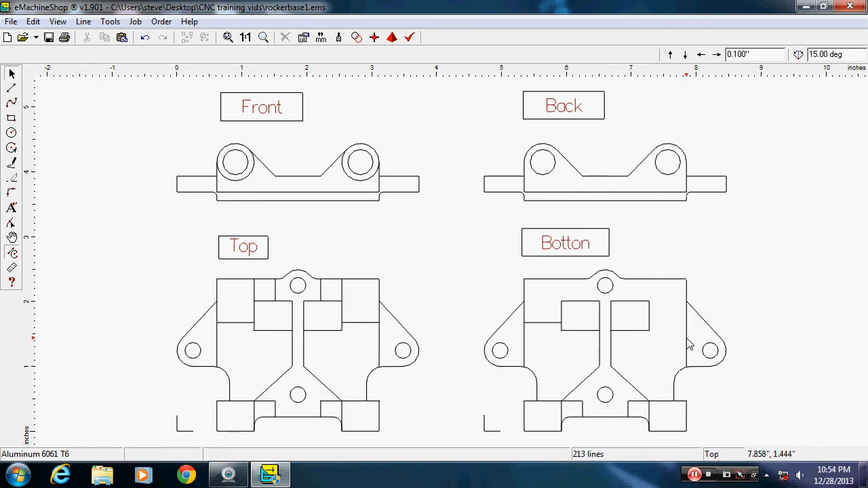
{"action": "left_click", "coordinate": [687, 345]}
{"action": "key", "text": "Delete"}
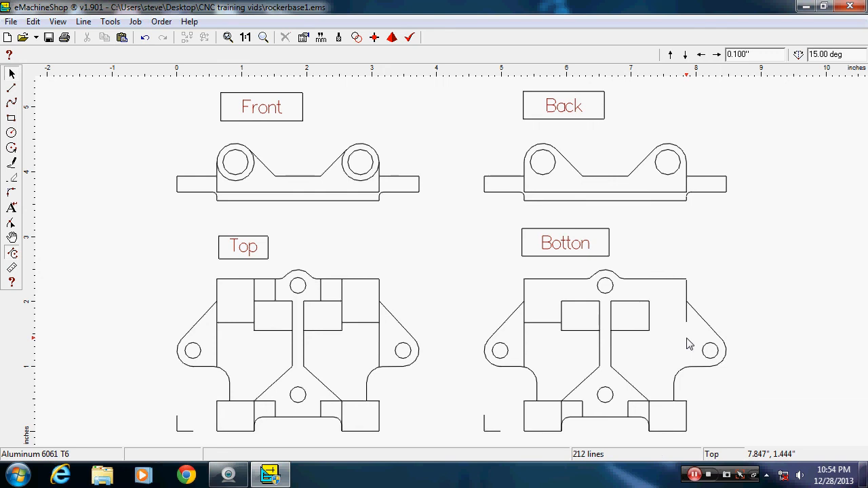
{"action": "left_click", "coordinate": [687, 325]}
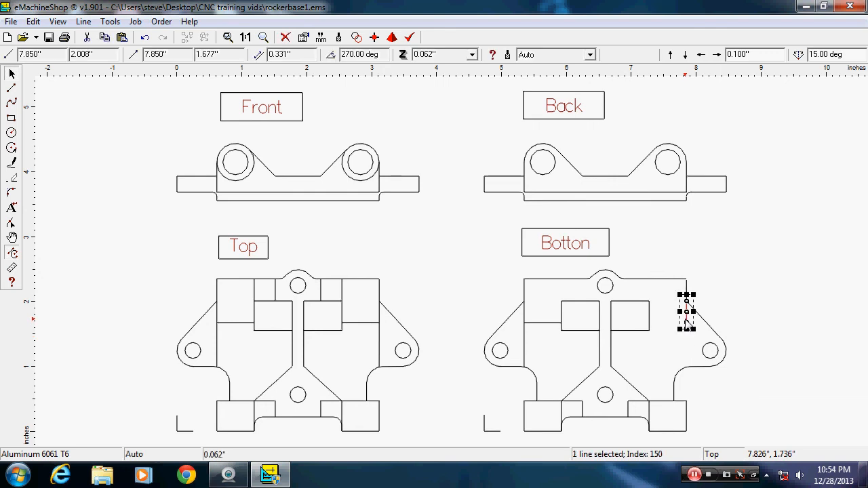
{"action": "key", "text": "Delete"}
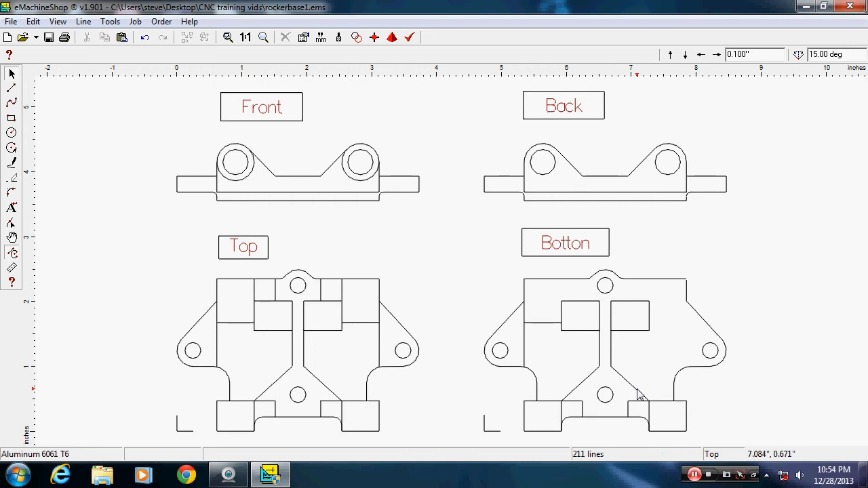
- Delete the lower segment of the Botton view's right diagonal and the two lines of the small rectangle beside the lower-right square
{"action": "left_click", "coordinate": [638, 393]}
{"action": "key", "text": "Delete"}
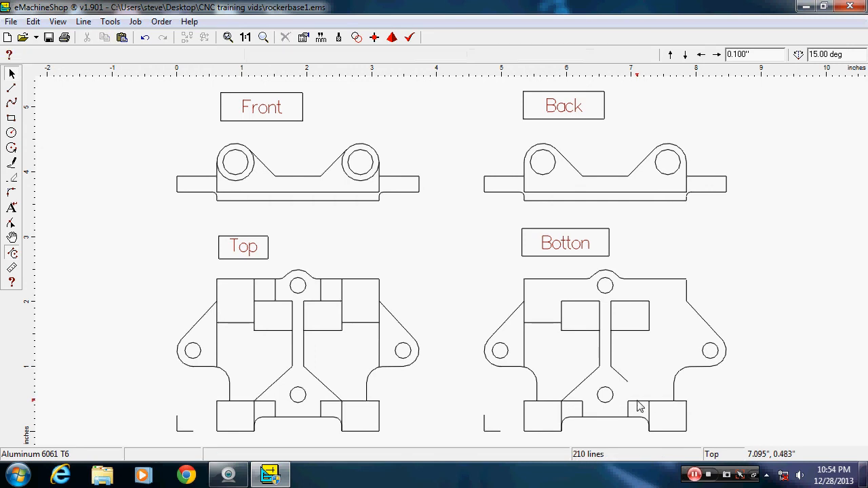
{"action": "left_click", "coordinate": [638, 404]}
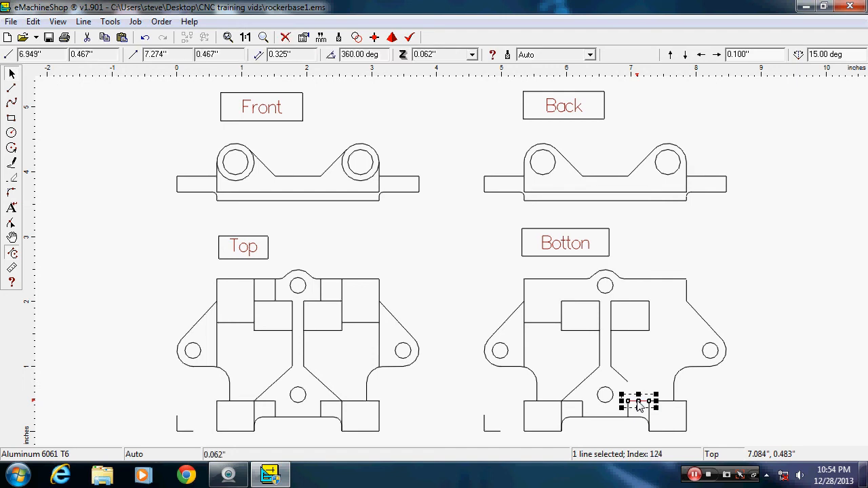
{"action": "key", "text": "Delete"}
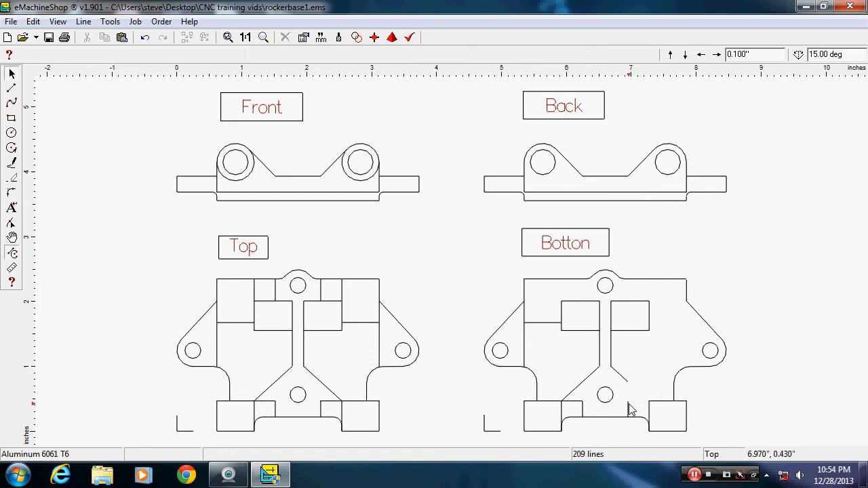
{"action": "left_click", "coordinate": [630, 410]}
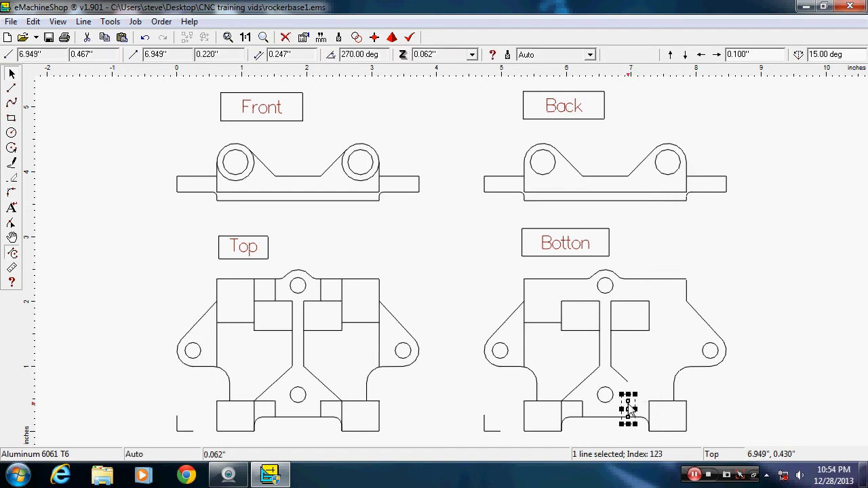
{"action": "key", "text": "Delete"}
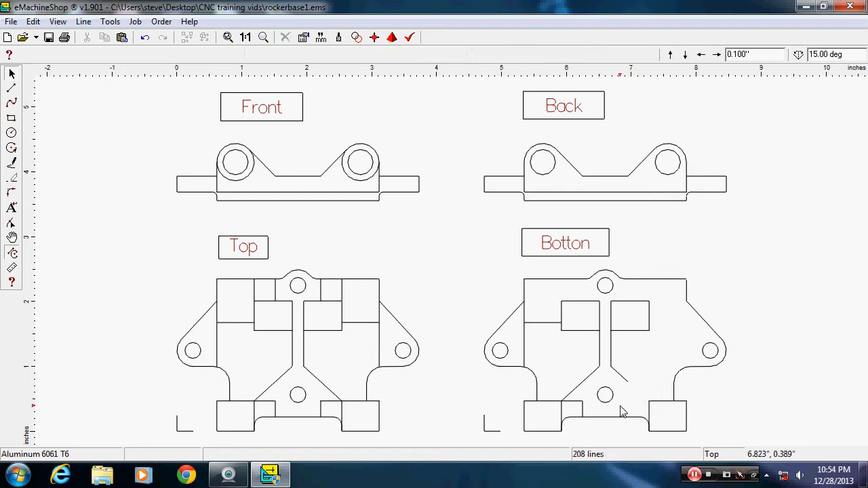
- Delete the vertical and horizontal lines of the small rectangle beside the Botton view's lower-left square
{"action": "left_click", "coordinate": [581, 410]}
{"action": "key", "text": "Delete"}
{"action": "left_click", "coordinate": [574, 403]}
{"action": "key", "text": "Delete"}
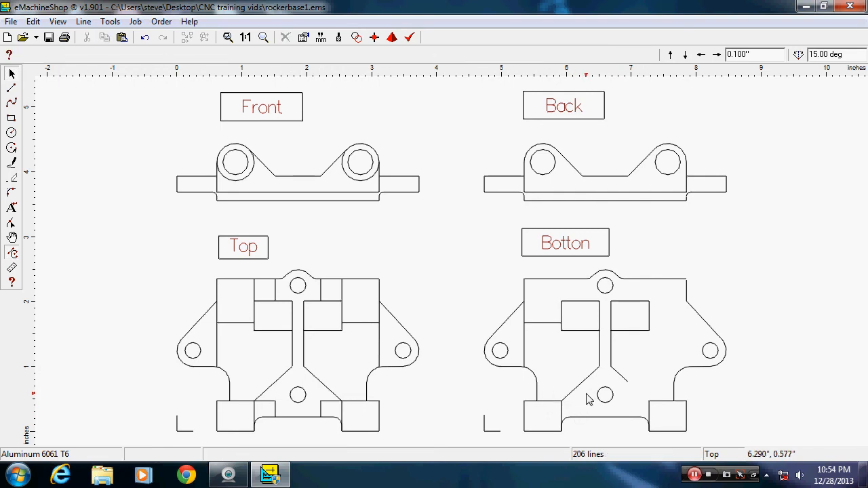
- Delete the Botton view's remaining diagonal segments and the central rib's two vertical lines below the pockets
{"action": "left_click", "coordinate": [572, 391]}
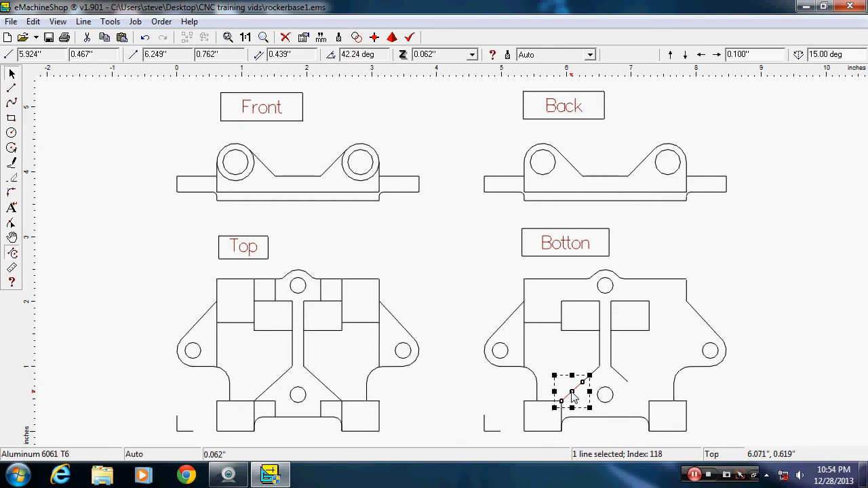
{"action": "left_click_drag", "start_coordinate": [572, 396], "coordinate": [587, 380]}
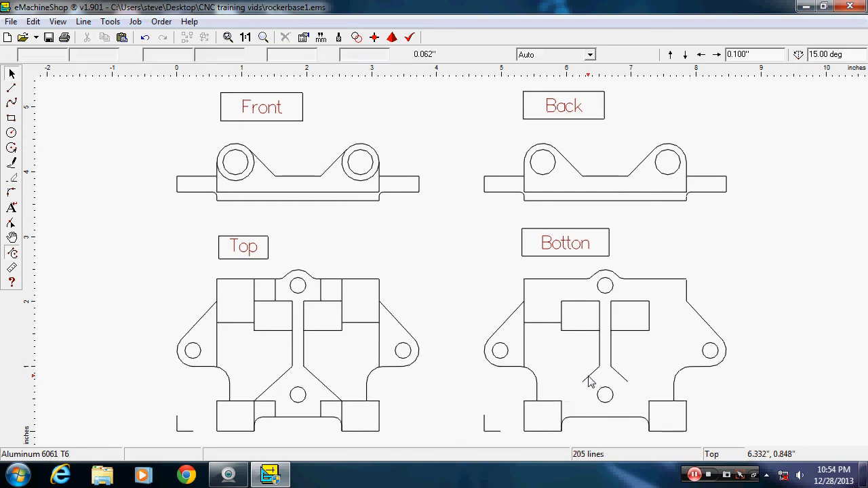
{"action": "key", "text": "Delete"}
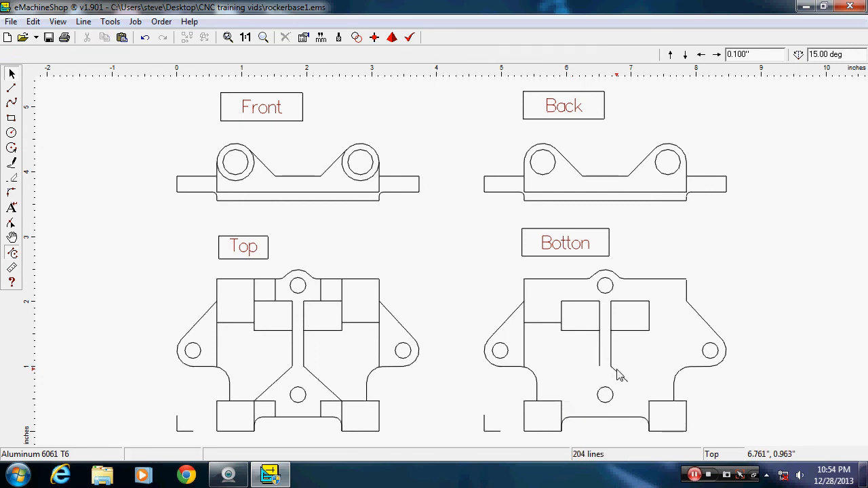
{"action": "left_click", "coordinate": [617, 372]}
{"action": "key", "text": "Delete"}
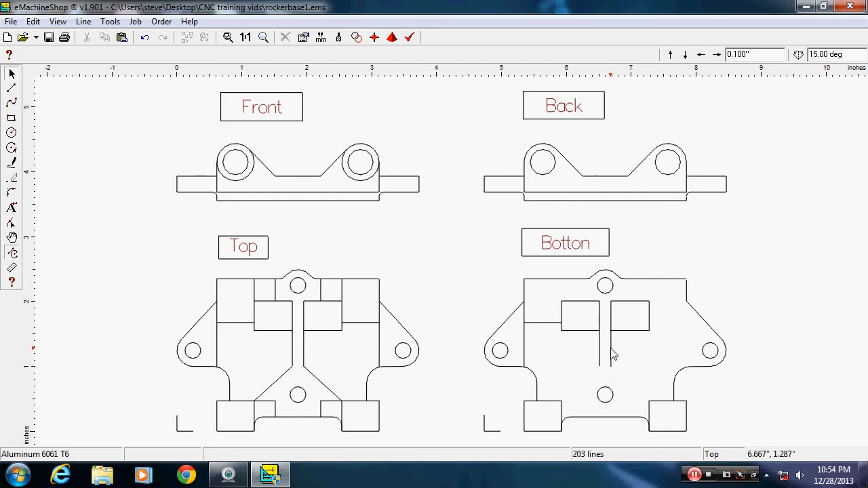
{"action": "left_click", "coordinate": [612, 354]}
{"action": "key", "text": "Delete"}
{"action": "left_click", "coordinate": [600, 349]}
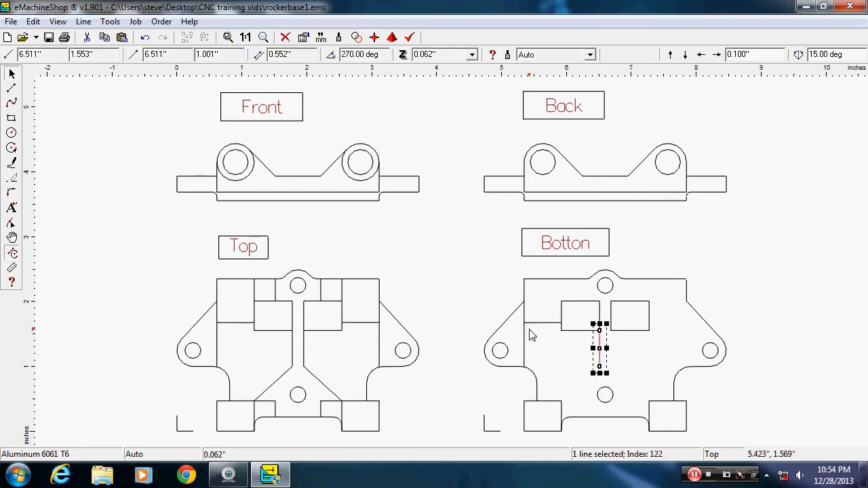
{"action": "key", "text": "Delete"}
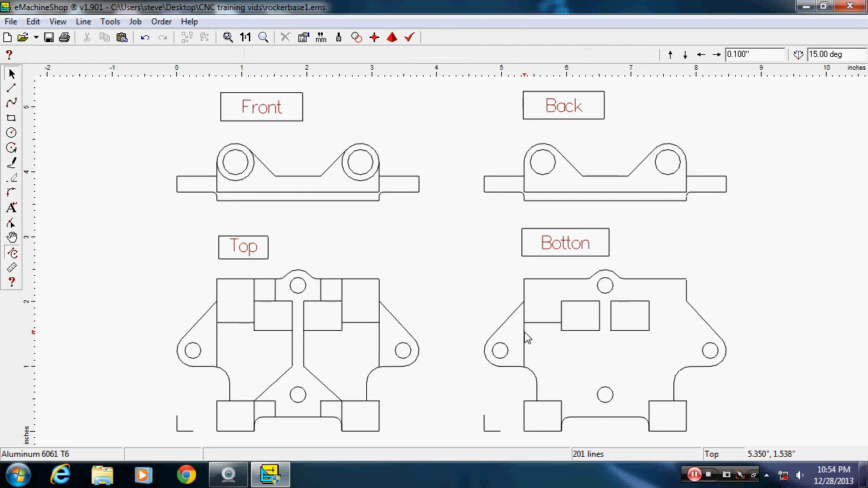
- Delete the horizontal line and the two vertical segments separating the Botton view's left mounting ear from the base
{"action": "left_click", "coordinate": [524, 336]}
{"action": "key", "text": "Delete"}
{"action": "left_click", "coordinate": [540, 325]}
{"action": "key", "text": "Delete"}
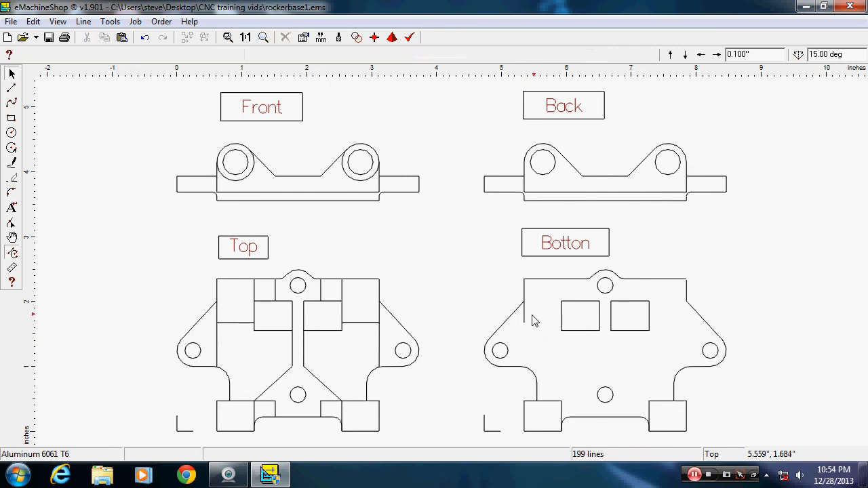
{"action": "left_click", "coordinate": [526, 320]}
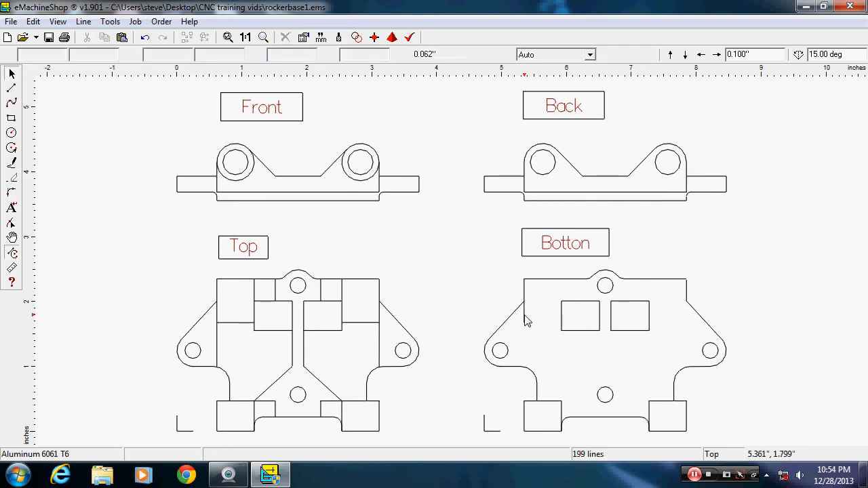
{"action": "key", "text": "Delete"}
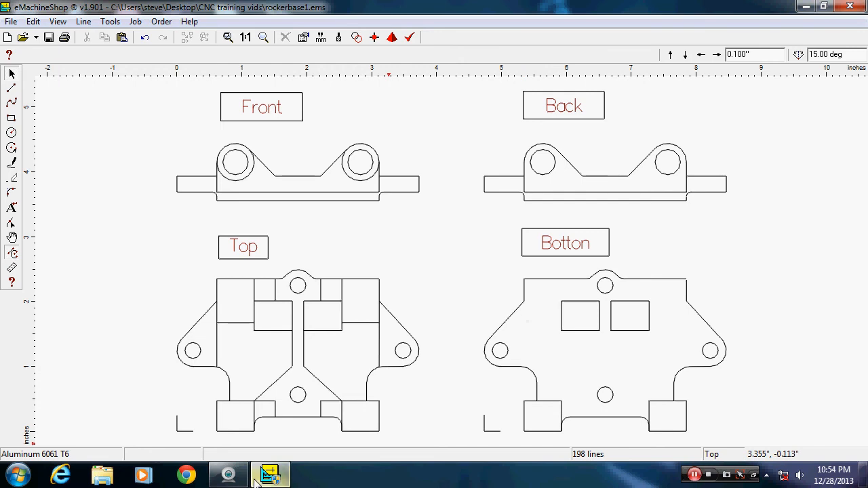
- Switch to the Logitech Webcam Software to examine the physical part's underside, and return to the eMachineShop drawing
{"action": "left_click", "coordinate": [232, 477]}
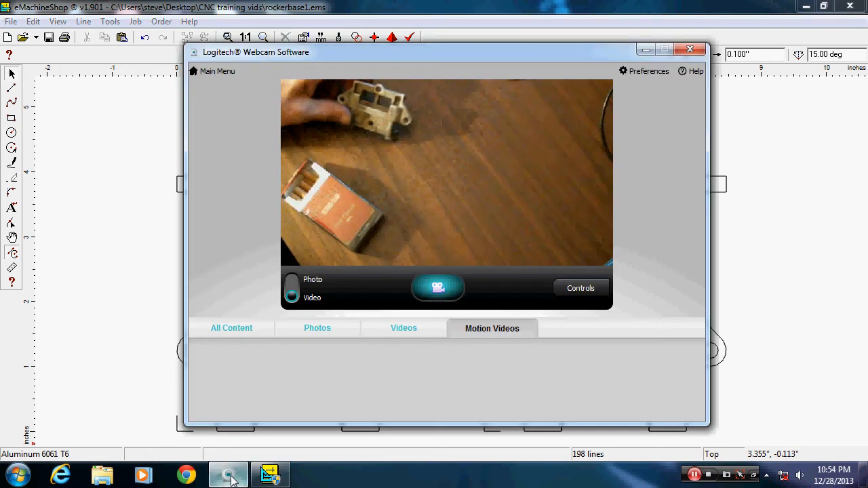
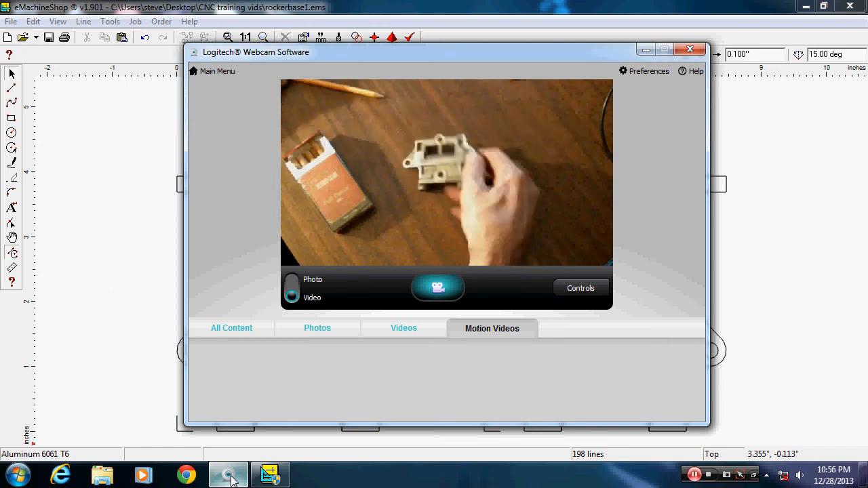
{"action": "left_click", "coordinate": [769, 304]}
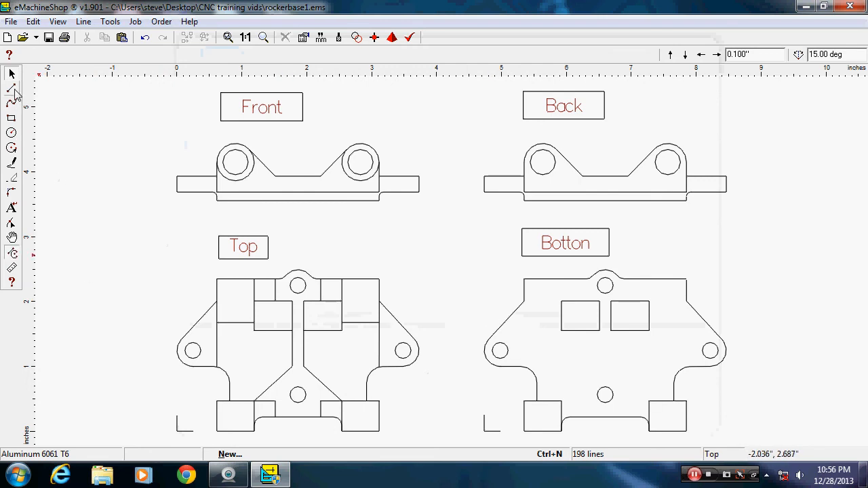
- Draw a 1.029" line down from the Botton view's left inner edge through the lower-left square, and set its angle to 270 degrees
{"action": "left_click", "coordinate": [536, 382]}
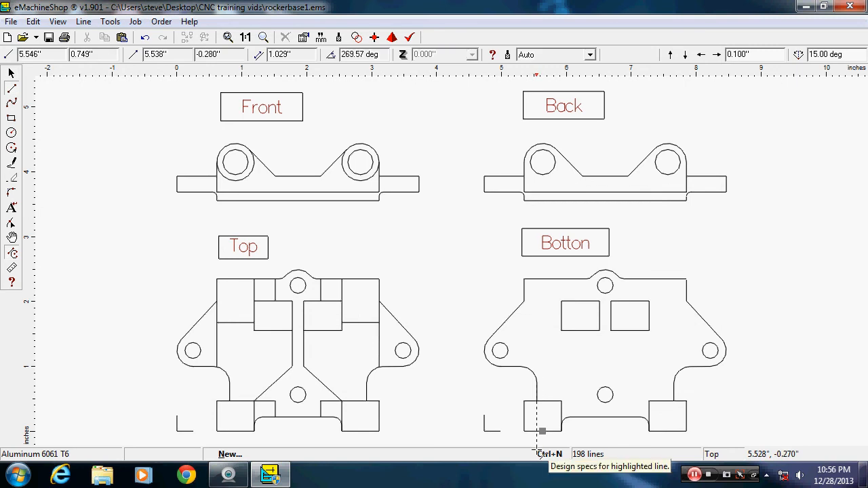
{"action": "left_click", "coordinate": [537, 451]}
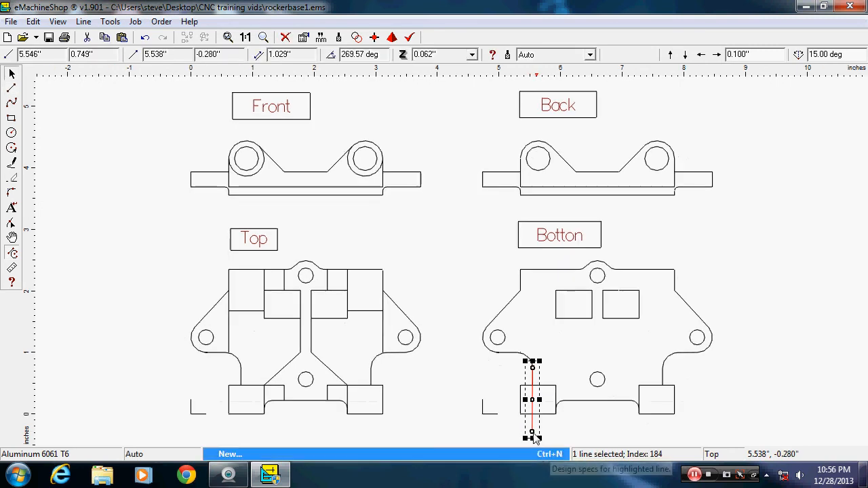
{"action": "left_click", "coordinate": [353, 55]}
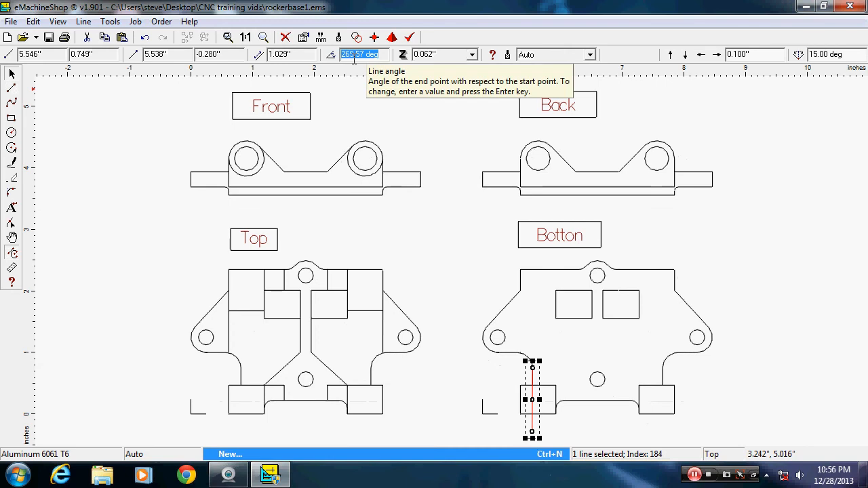
{"action": "type", "text": "2"}
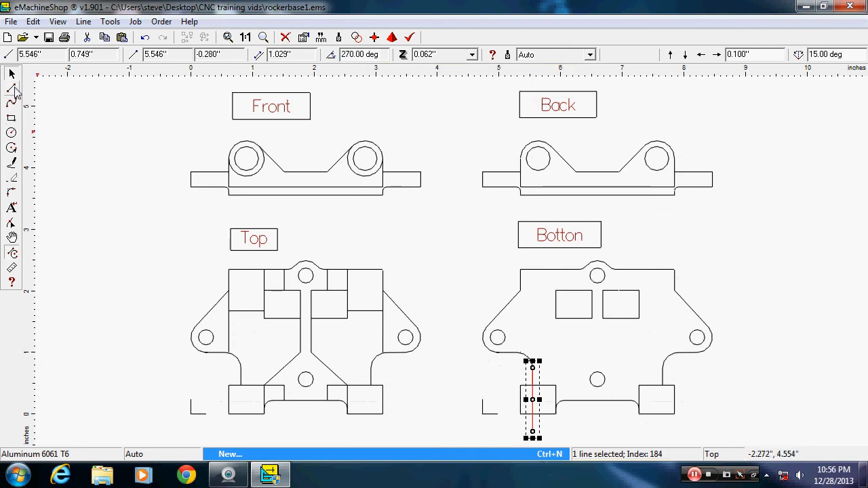
- Draw a line about 1.585" long from the middle of the Botton view's lower edge across the lower-left square, at an angle of 180 degrees
{"action": "left_click", "coordinate": [12, 89]}
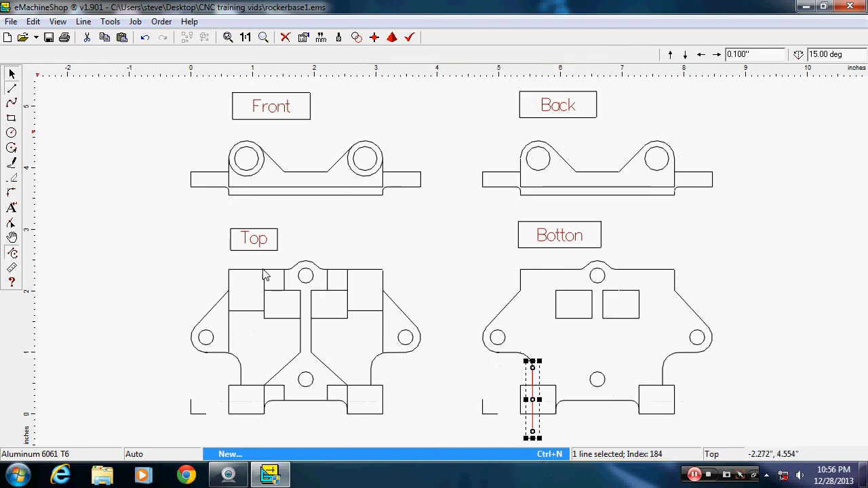
{"action": "left_click", "coordinate": [595, 401]}
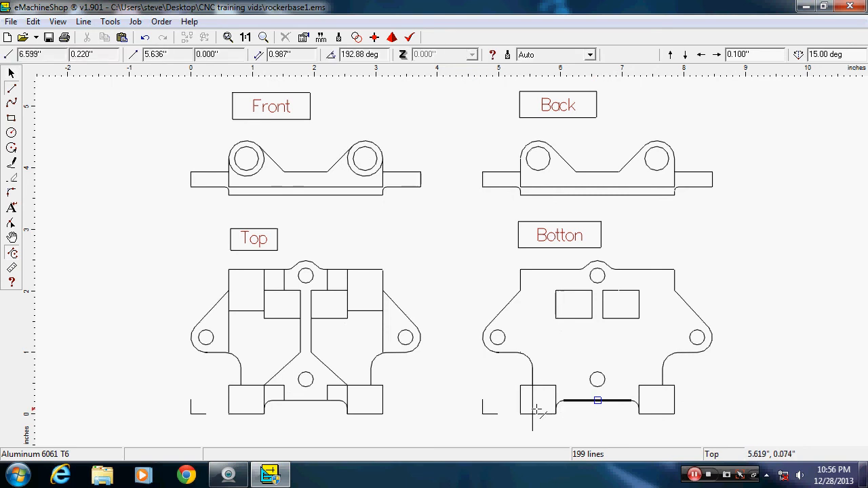
{"action": "left_click", "coordinate": [499, 403]}
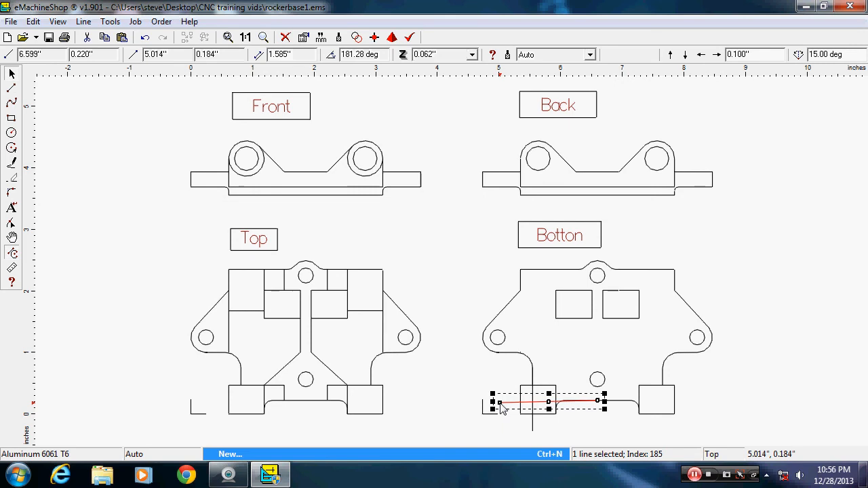
{"action": "triple_click", "coordinate": [356, 54]}
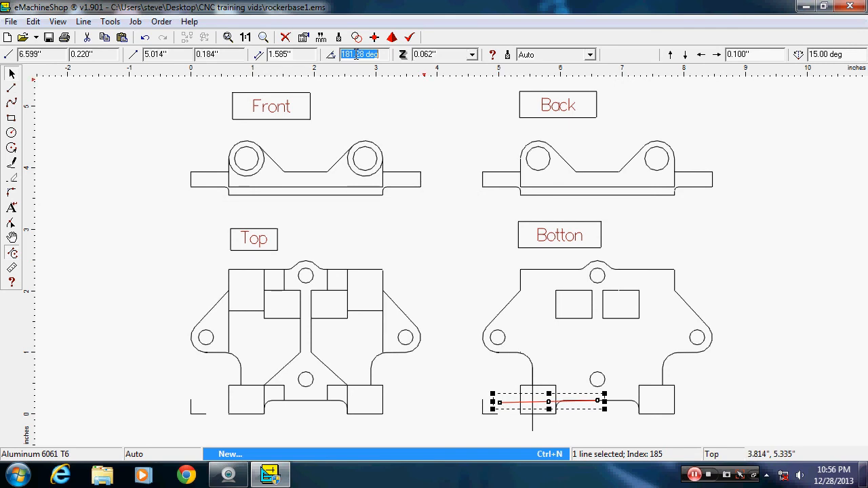
{"action": "type", "text": "180"}
{"action": "key", "text": "Return"}
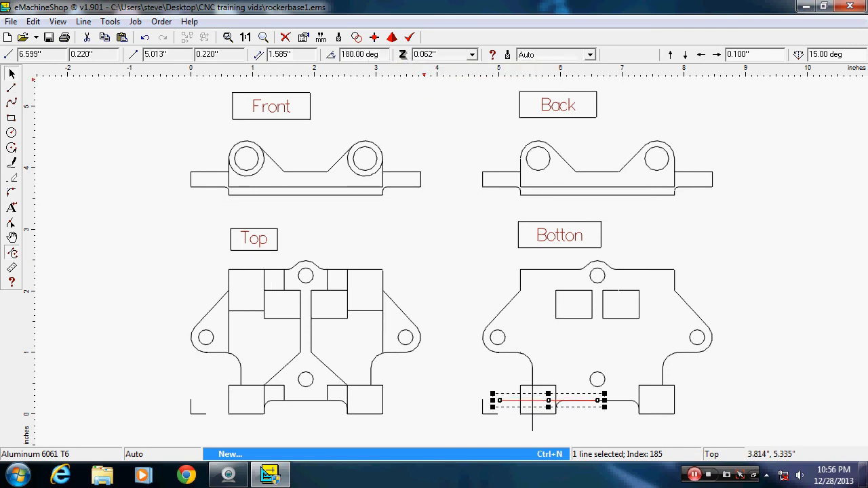
- Draw a line about 0.884" long down from the Botton view's right inner edge through the lower-right square, at an angle of 270 degrees
{"action": "left_click", "coordinate": [12, 89]}
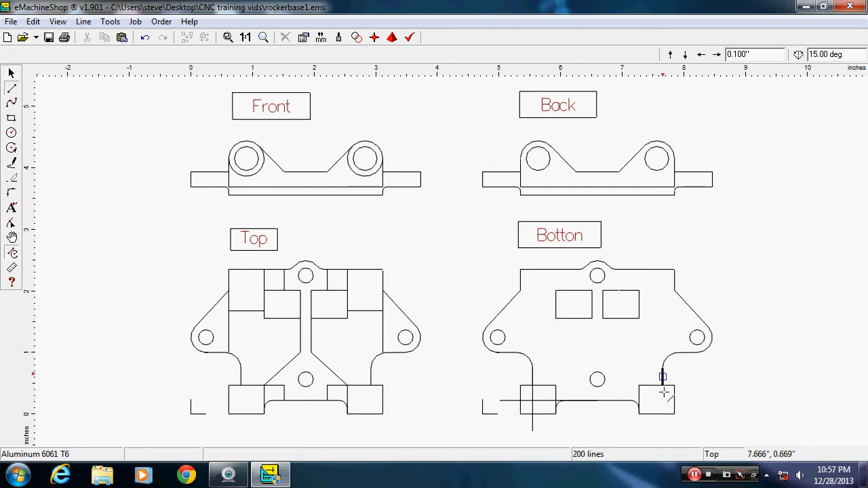
{"action": "left_click", "coordinate": [664, 392]}
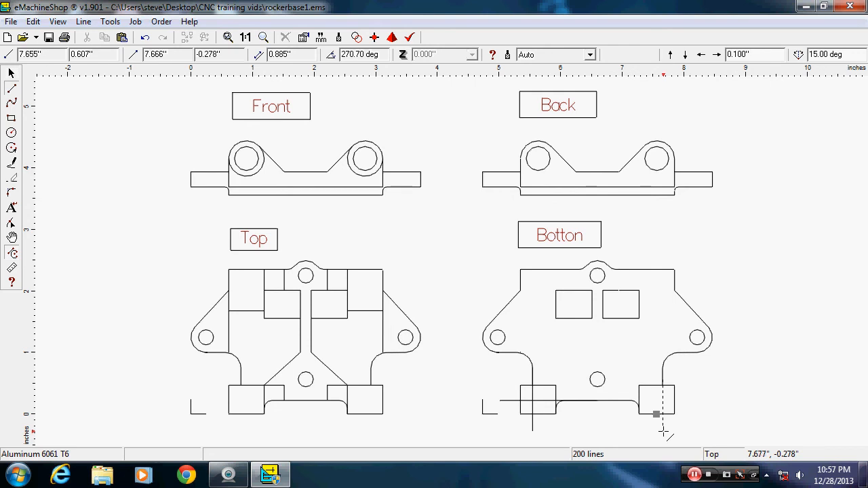
{"action": "left_click", "coordinate": [663, 434]}
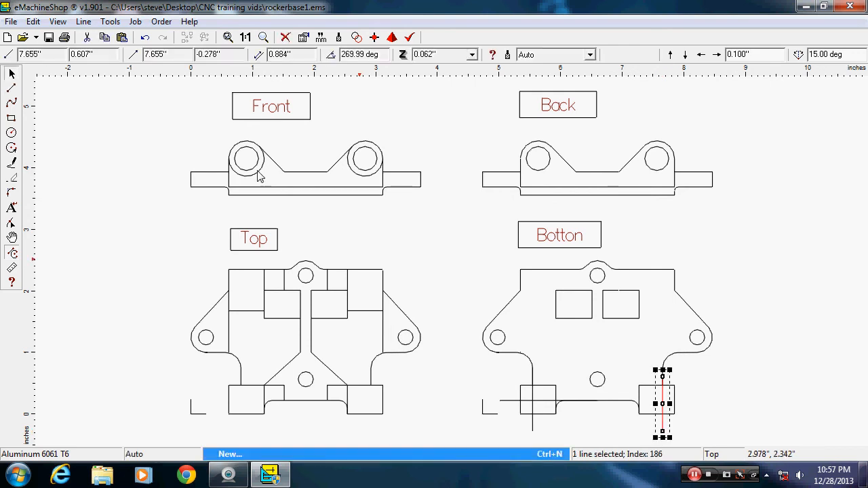
{"action": "triple_click", "coordinate": [356, 54]}
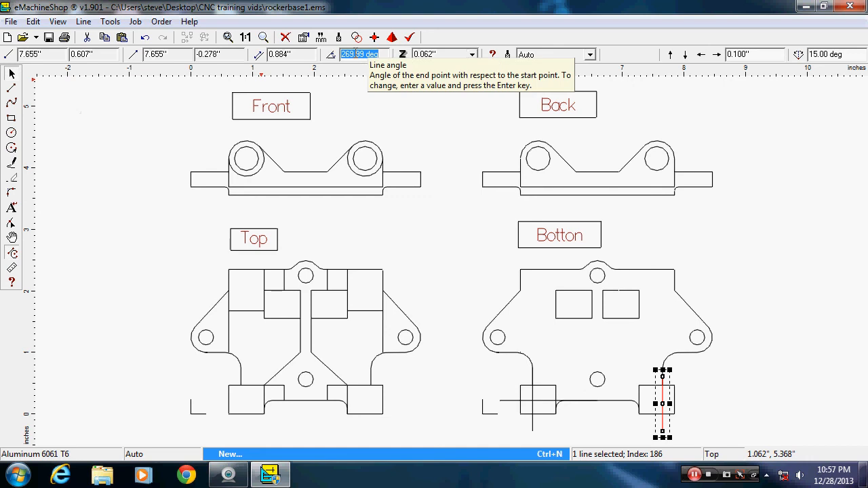
{"action": "type", "text": "270"}
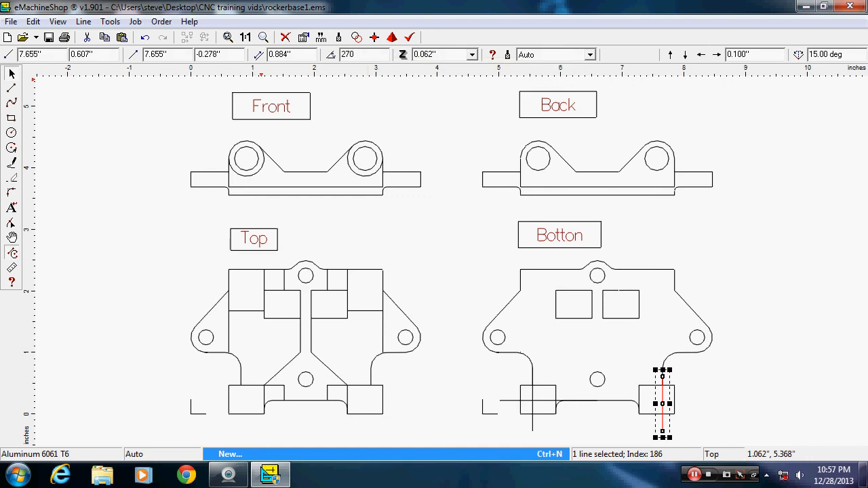
{"action": "key", "text": "Return"}
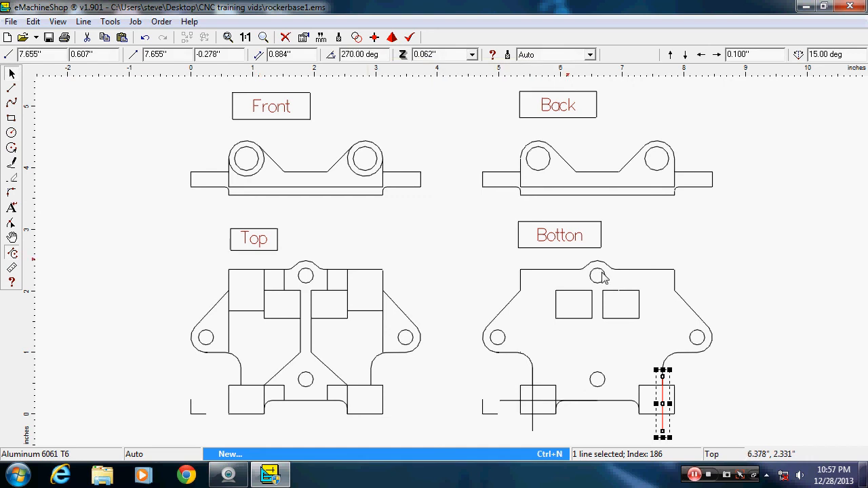
- Draw a line about 1.695" long from the middle of the Botton view's lower edge across the lower-right square, at an angle of 360 degrees
{"action": "left_click", "coordinate": [11, 88]}
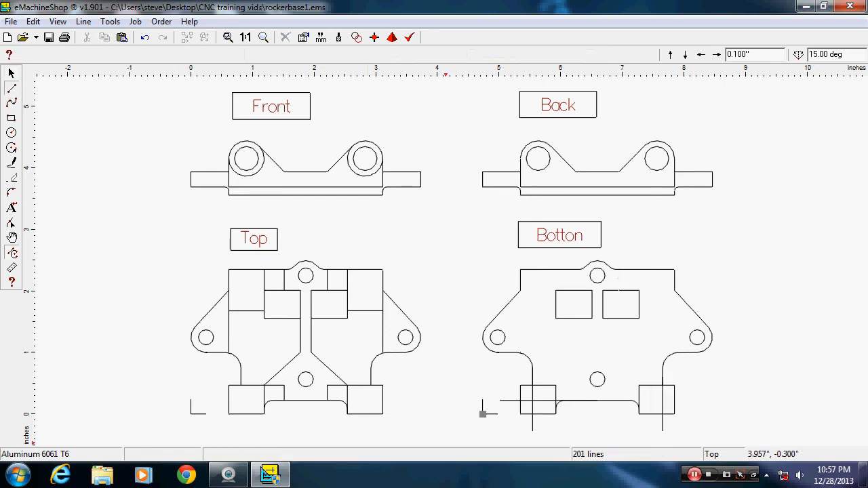
{"action": "left_click", "coordinate": [597, 401]}
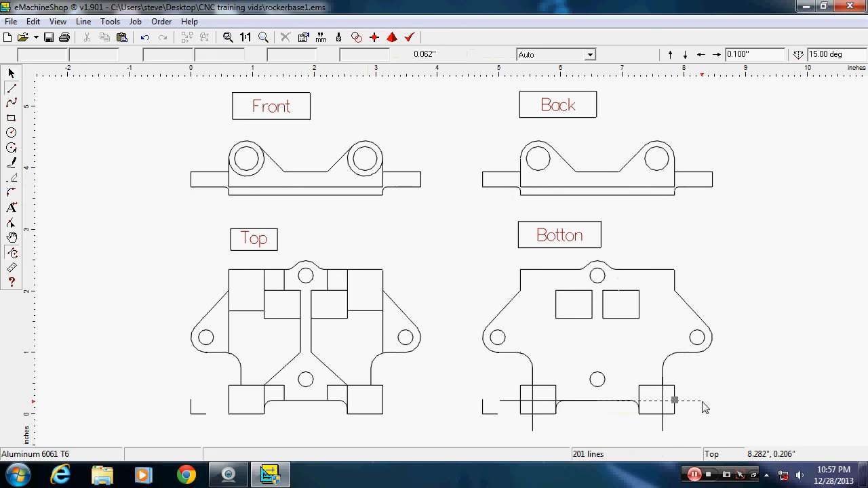
{"action": "left_click", "coordinate": [705, 405]}
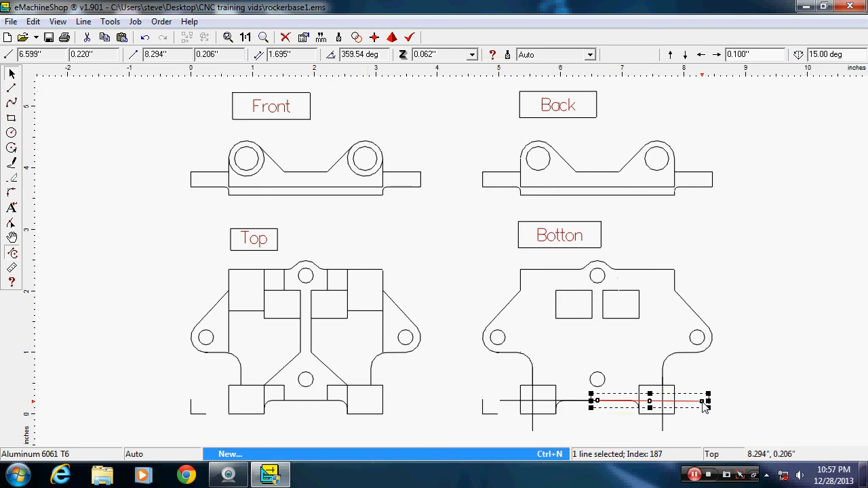
{"action": "left_click", "coordinate": [358, 54]}
{"action": "type", "text": "3"}
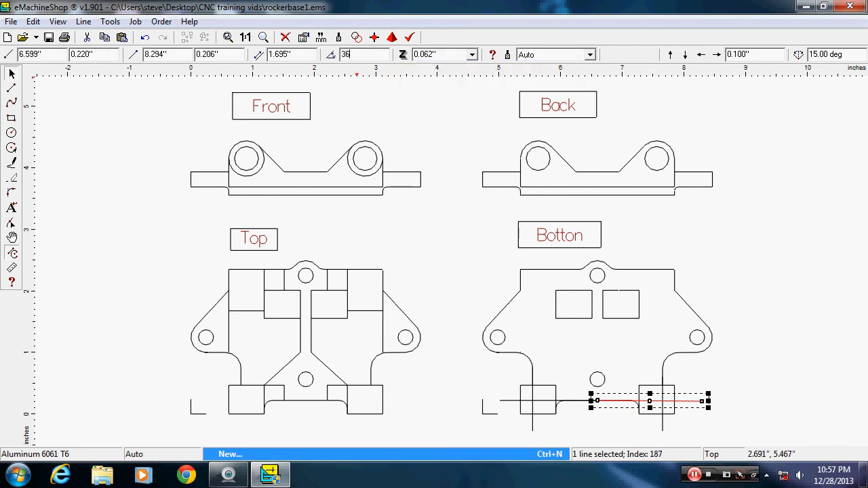
{"action": "type", "text": "60"}
{"action": "key", "text": "Return"}
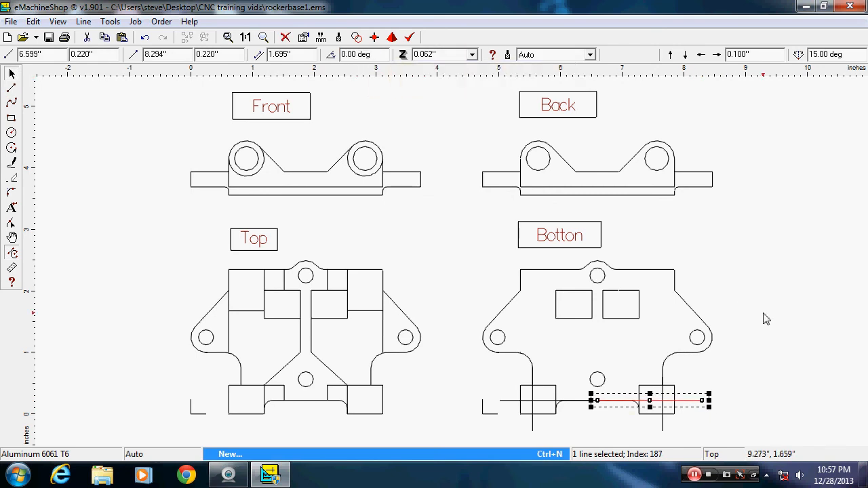
{"action": "left_click", "coordinate": [781, 321]}
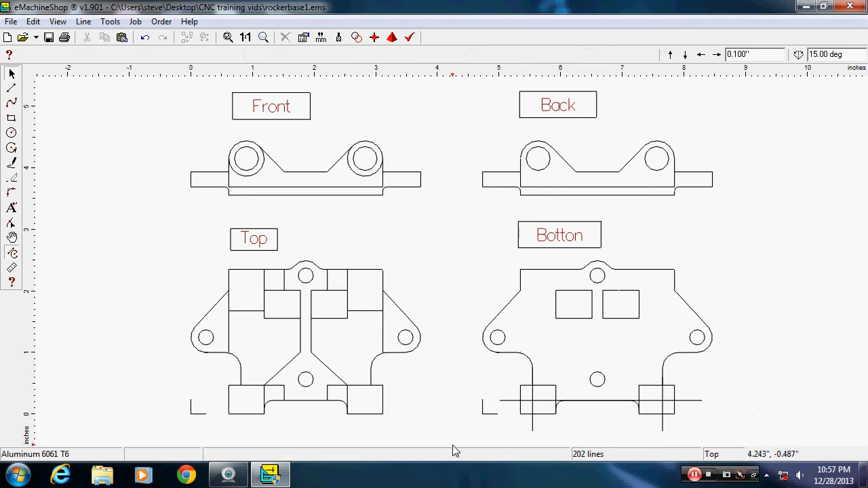
- Select all lines of the Botton view's part and split them at their crossings with Intersect
{"action": "left_click_drag", "start_coordinate": [453, 444], "coordinate": [739, 257]}
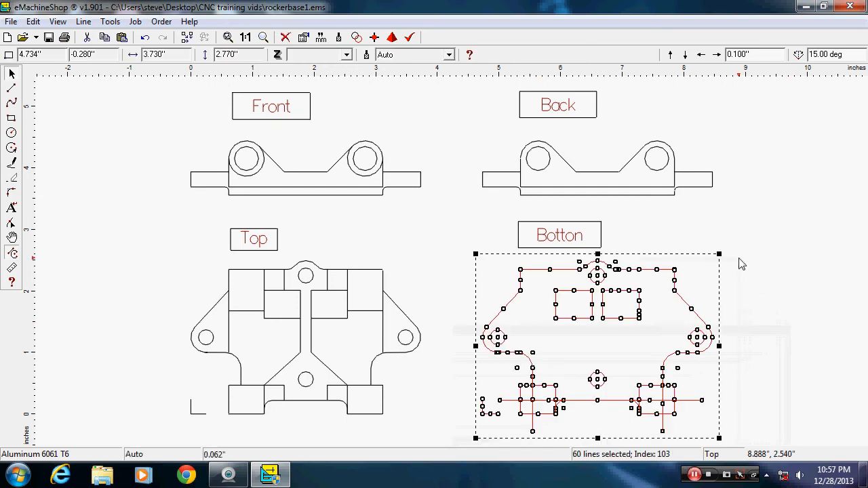
{"action": "left_click", "coordinate": [83, 21]}
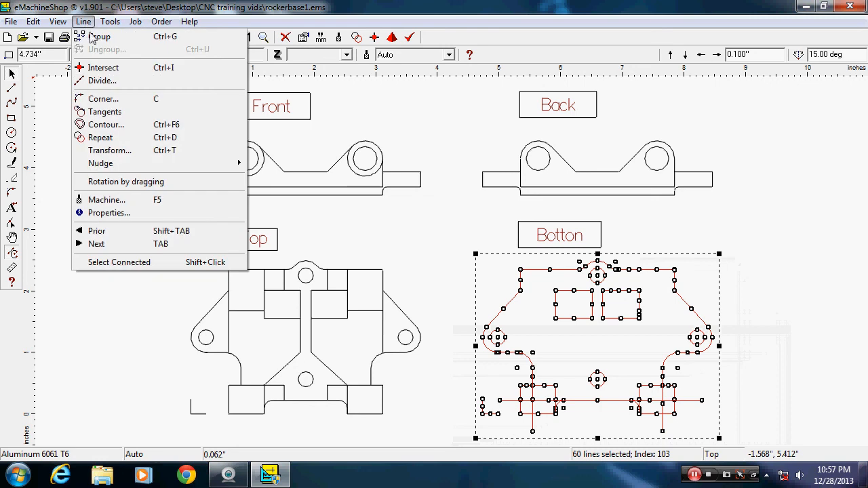
{"action": "left_click", "coordinate": [105, 68]}
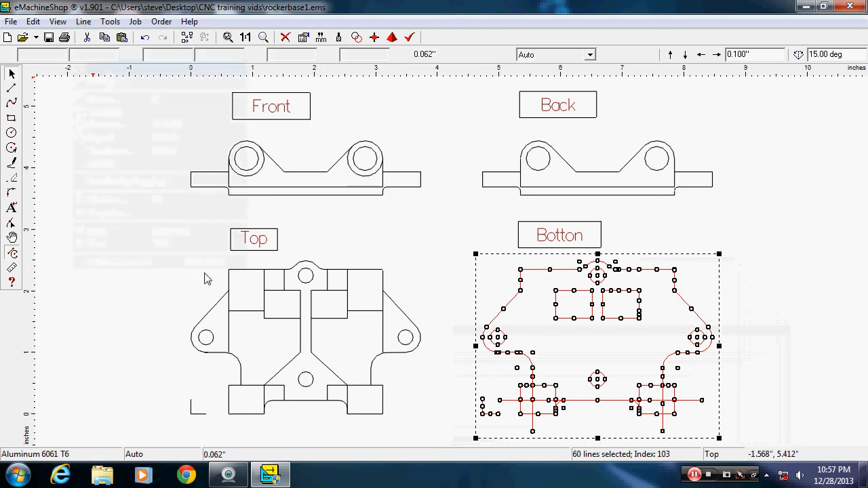
{"action": "left_click", "coordinate": [802, 366]}
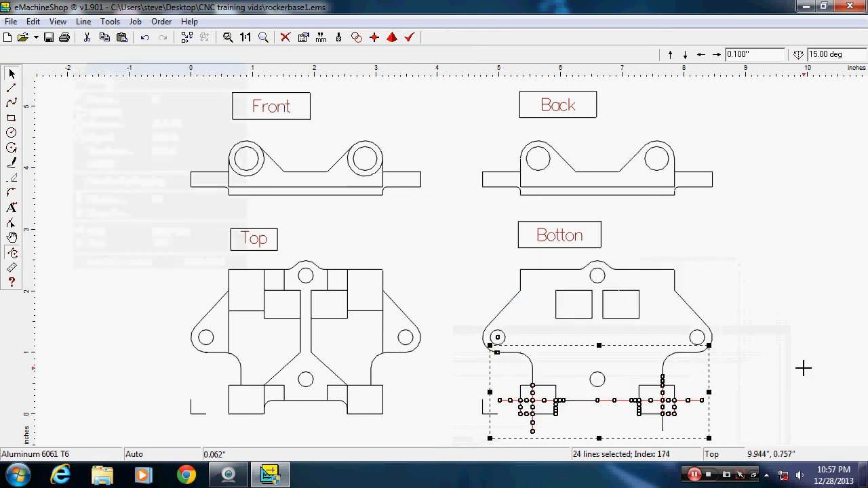
{"action": "left_click", "coordinate": [621, 402]}
{"action": "key", "text": "Delete"}
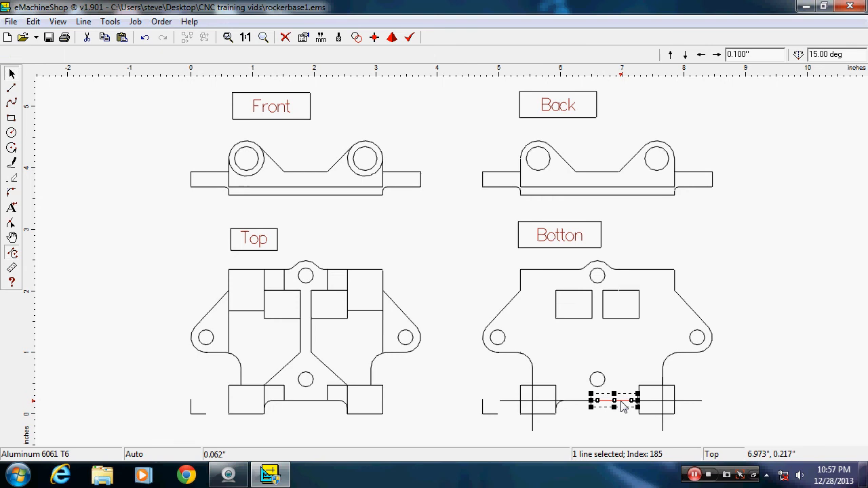
{"action": "left_click", "coordinate": [34, 23]}
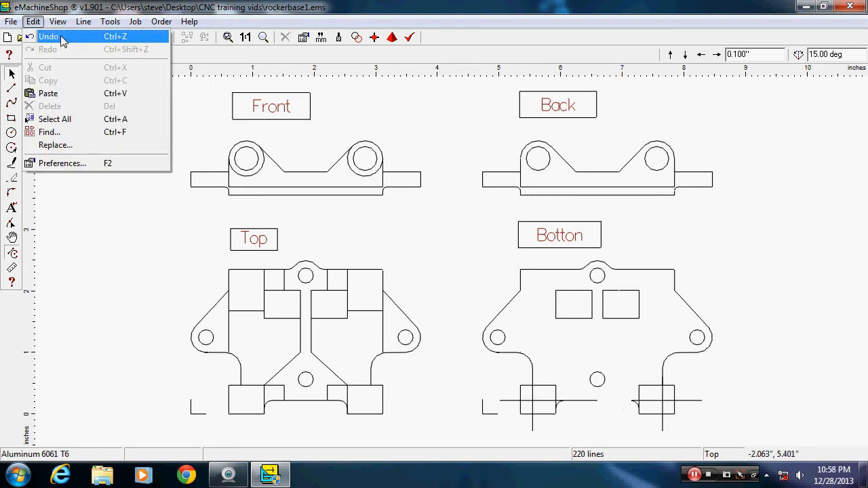
{"action": "left_click", "coordinate": [69, 96]}
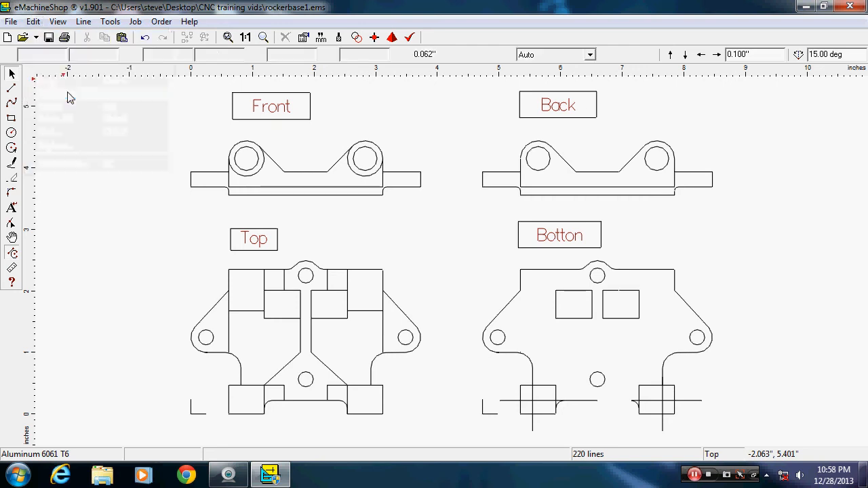
{"action": "left_click", "coordinate": [34, 22]}
{"action": "left_click", "coordinate": [49, 37]}
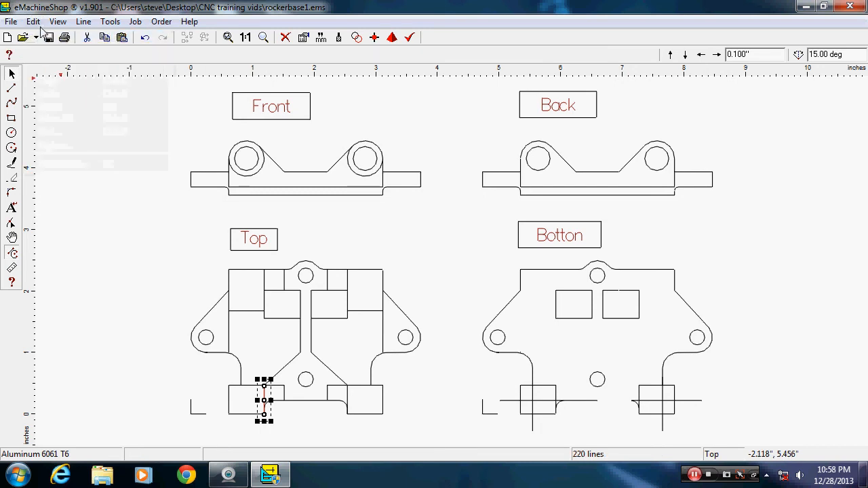
{"action": "left_click", "coordinate": [36, 22]}
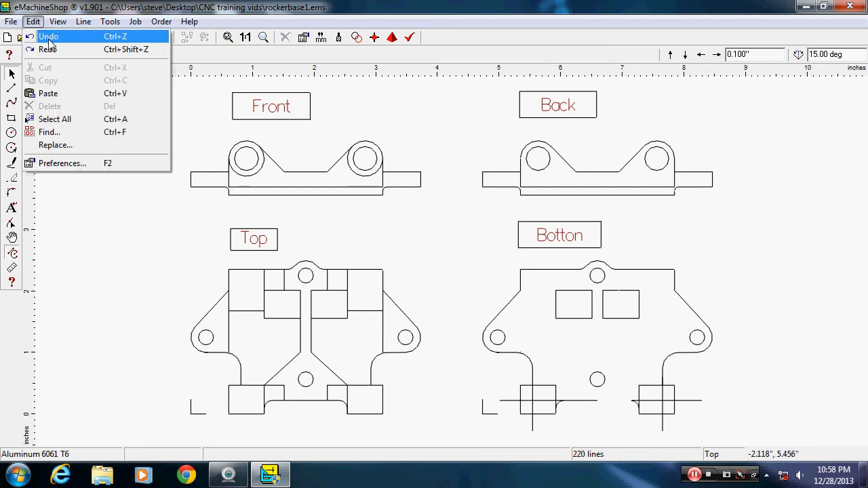
{"action": "left_click", "coordinate": [49, 38]}
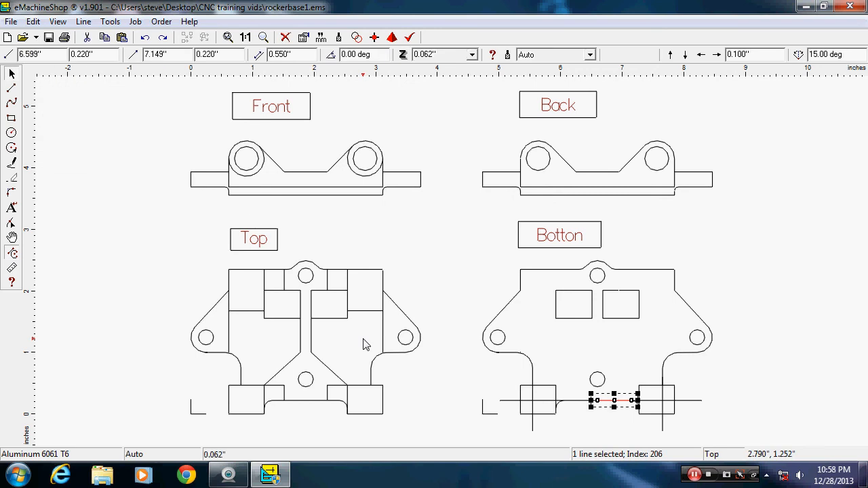
{"action": "left_click", "coordinate": [750, 406]}
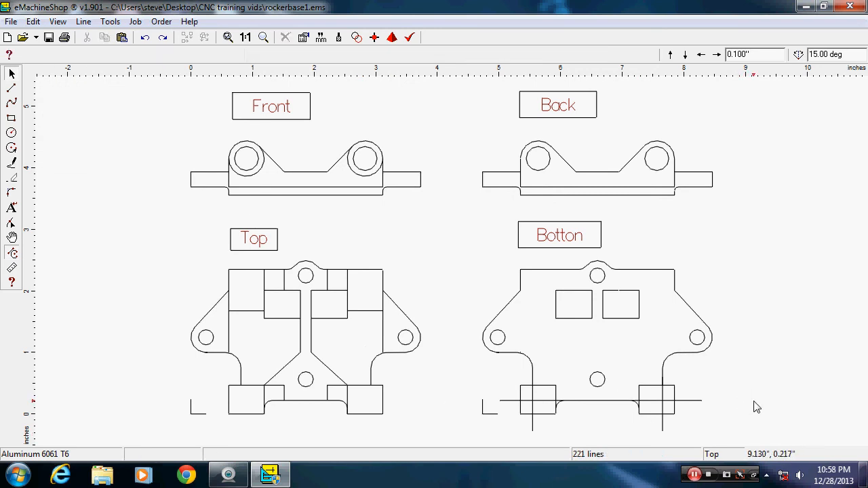
- Delete the two small corner arcs where the Botton view's lower edge meets the inner sides of the lower squares
{"action": "left_click", "coordinate": [637, 407]}
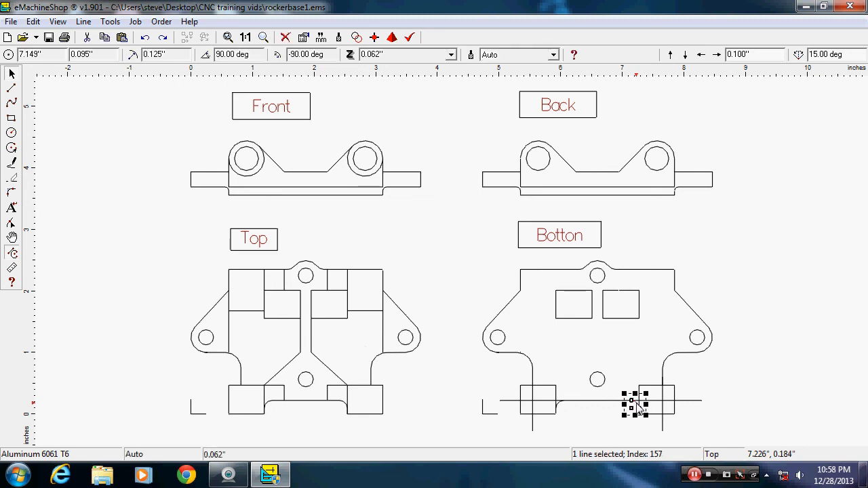
{"action": "key", "text": "Delete"}
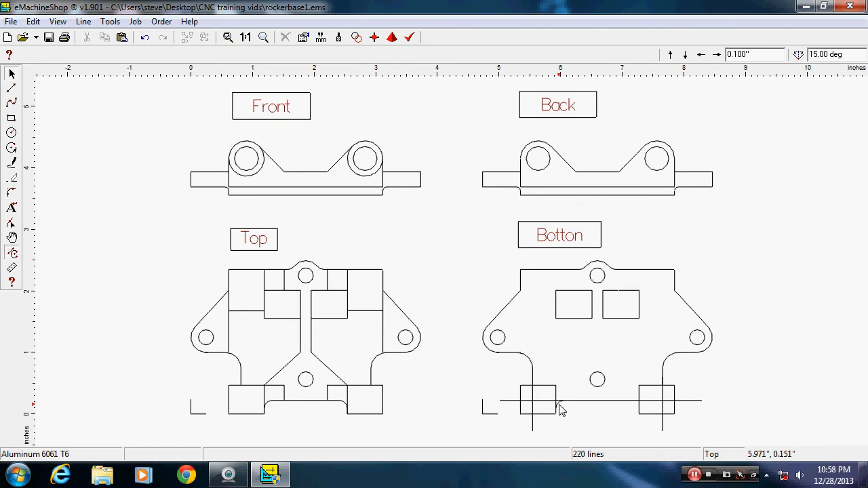
{"action": "left_click", "coordinate": [559, 407]}
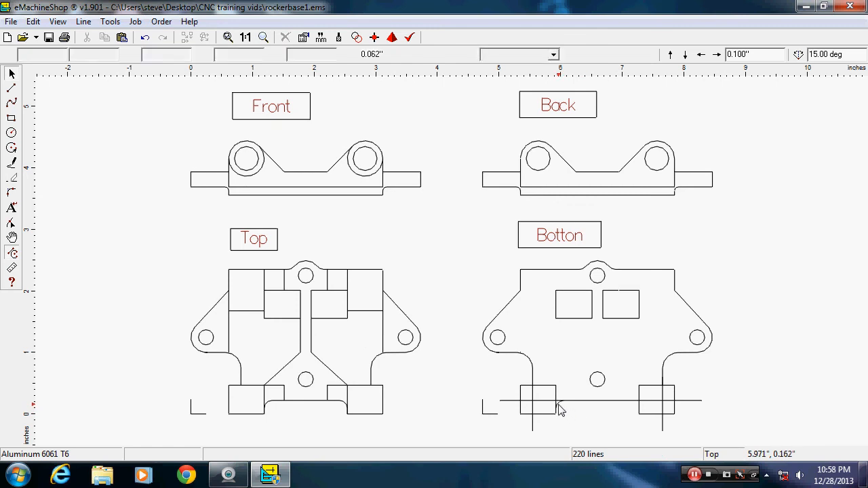
{"action": "key", "text": "Delete"}
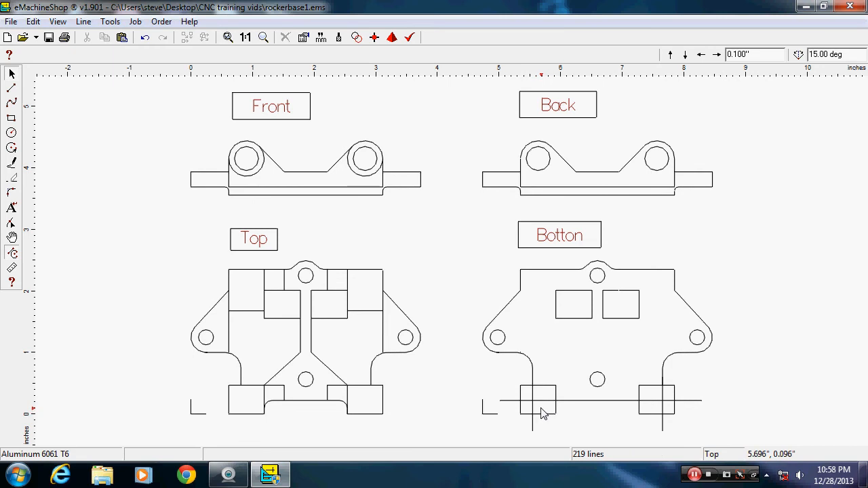
- Trim the extension lines at the Botton view's lower-left square by deleting the four segments beyond the part's new corner
{"action": "left_click", "coordinate": [533, 410]}
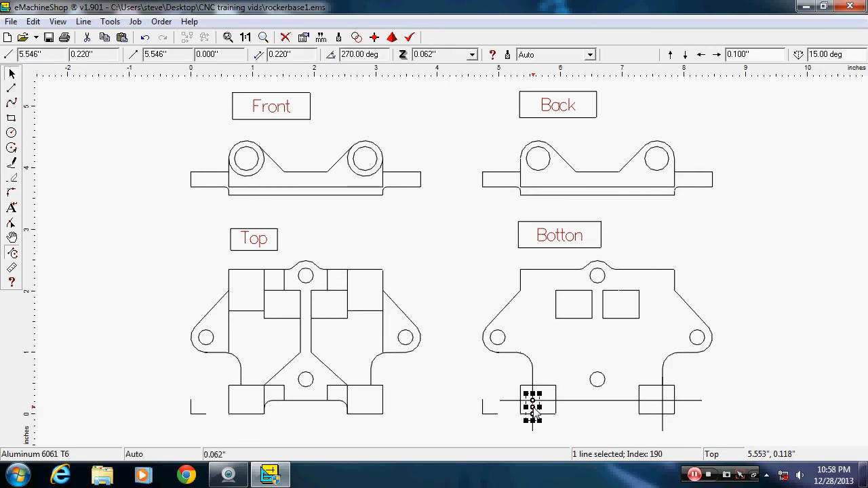
{"action": "key", "text": "Delete"}
{"action": "left_click", "coordinate": [522, 407]}
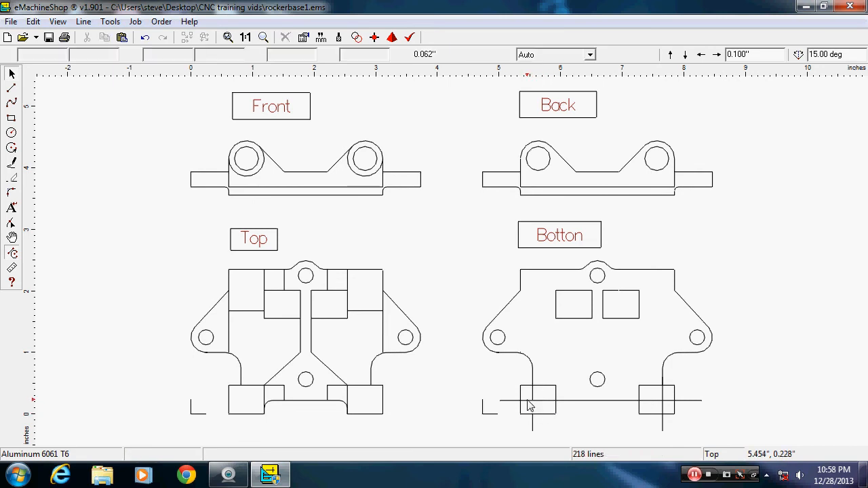
{"action": "key", "text": "Delete"}
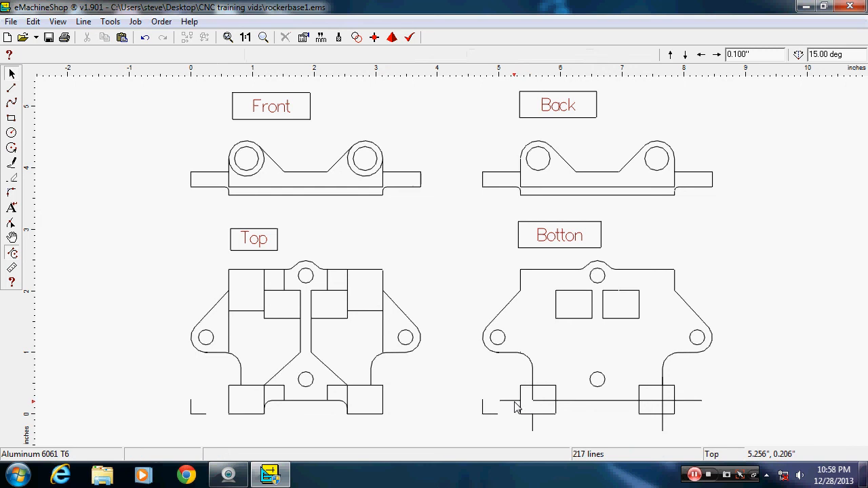
{"action": "left_click", "coordinate": [515, 404]}
{"action": "key", "text": "Delete"}
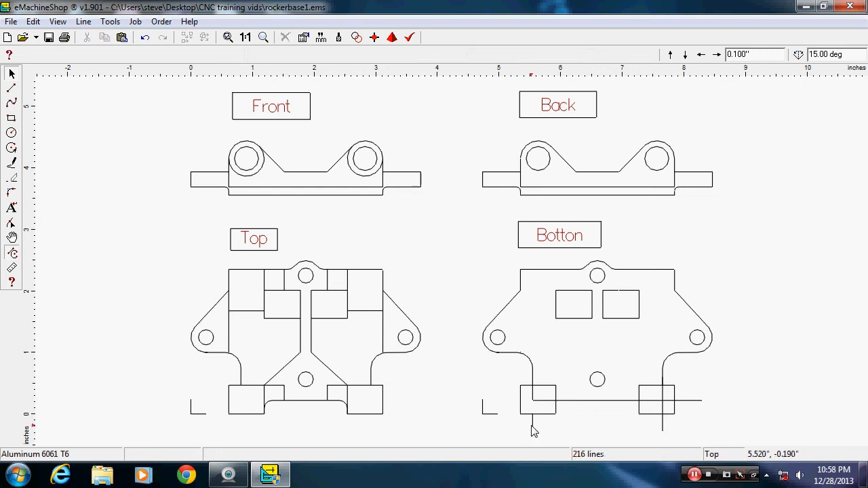
{"action": "left_click", "coordinate": [533, 426]}
{"action": "key", "text": "Delete"}
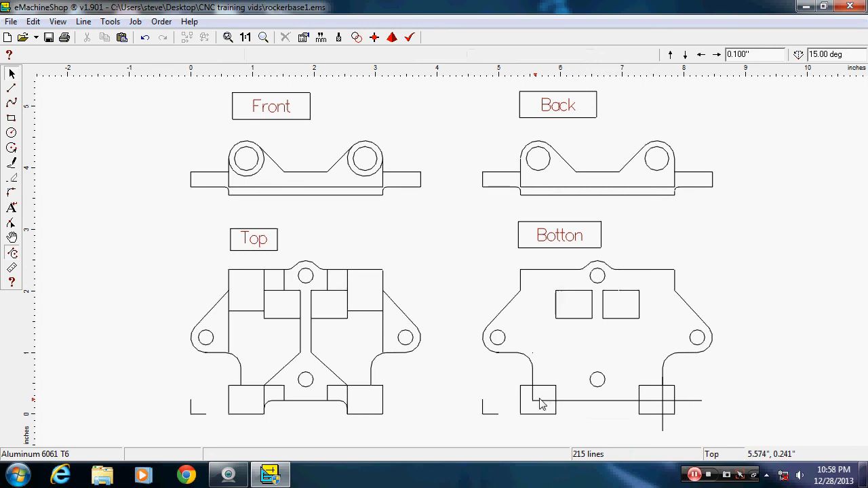
- Delete the upper and inner edge segments of both lower squares that lie inside the Botton view's body outline
{"action": "left_click", "coordinate": [547, 387]}
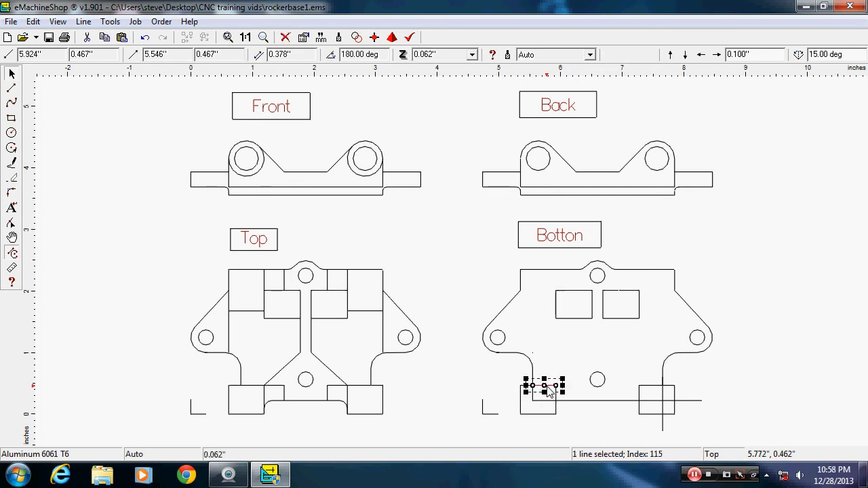
{"action": "key", "text": "Delete"}
{"action": "left_click", "coordinate": [556, 394]}
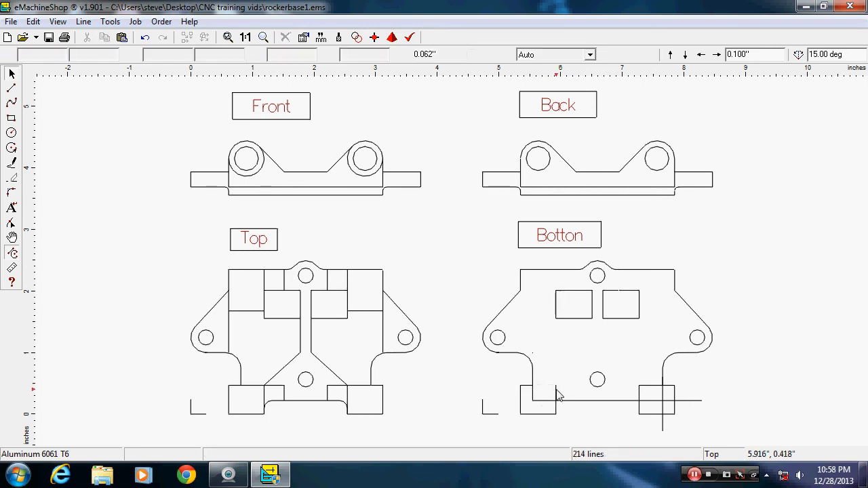
{"action": "key", "text": "Delete"}
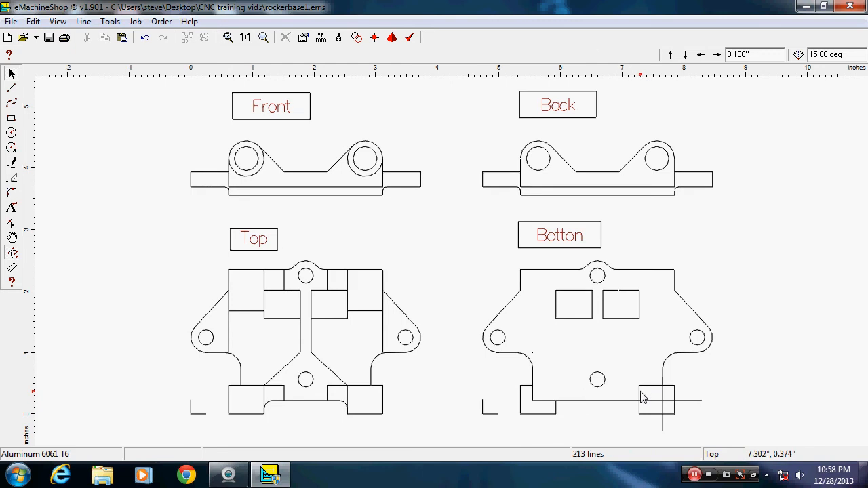
{"action": "left_click", "coordinate": [641, 397]}
{"action": "key", "text": "Delete"}
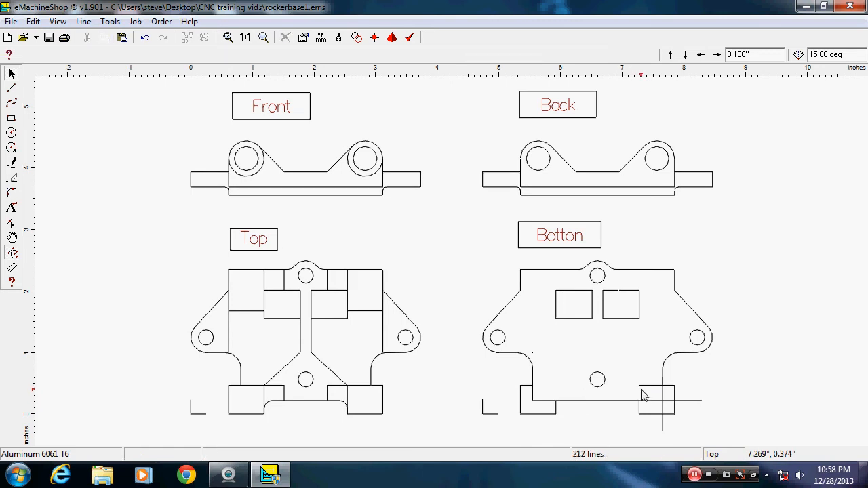
{"action": "left_click", "coordinate": [651, 386]}
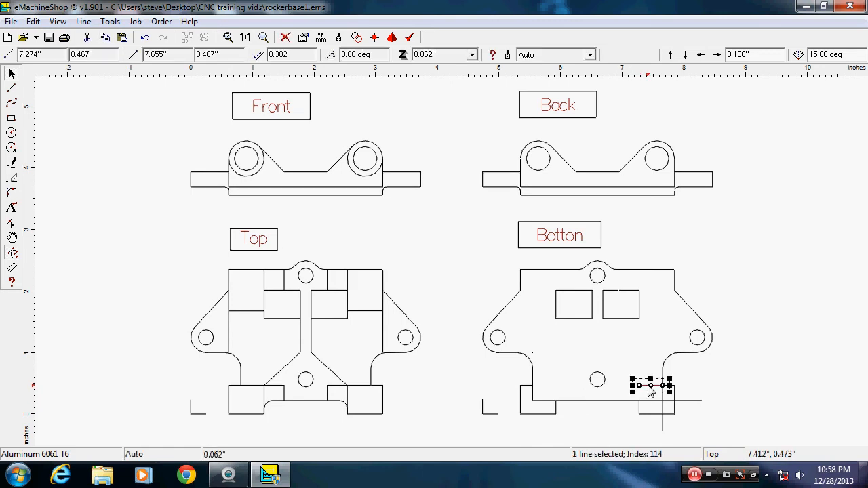
{"action": "key", "text": "Delete"}
- Trim the extension lines at the Botton view's lower-right square by deleting the four segments beyond the part's new corner
{"action": "left_click", "coordinate": [668, 405]}
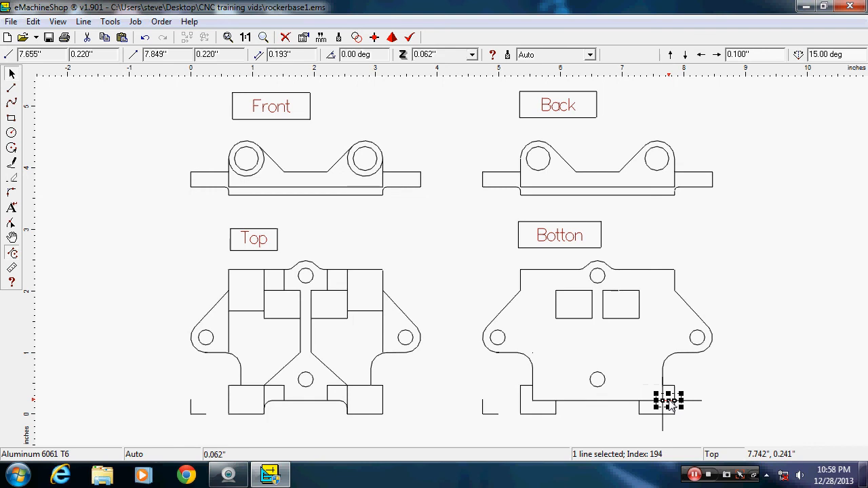
{"action": "key", "text": "Delete"}
{"action": "left_click", "coordinate": [663, 401]}
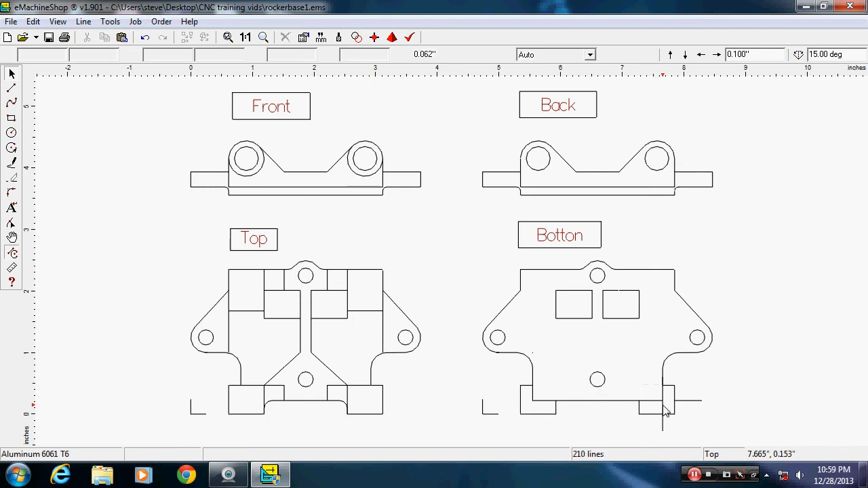
{"action": "key", "text": "Delete"}
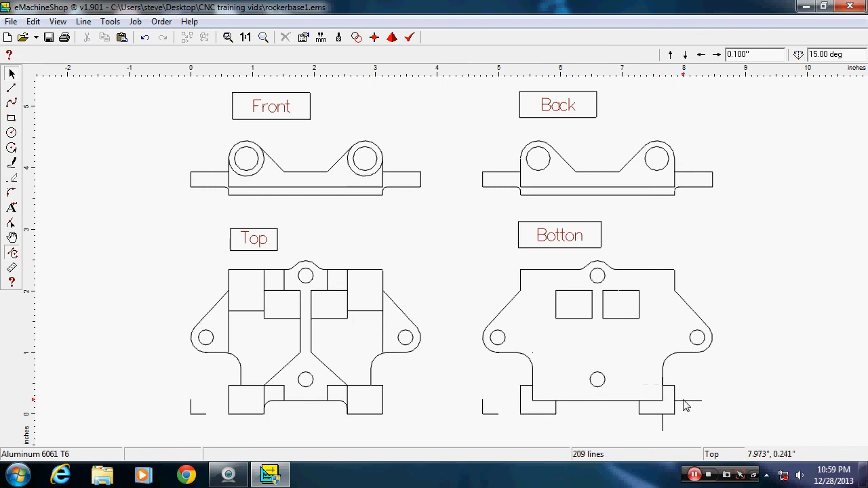
{"action": "left_click", "coordinate": [683, 401]}
{"action": "key", "text": "Delete"}
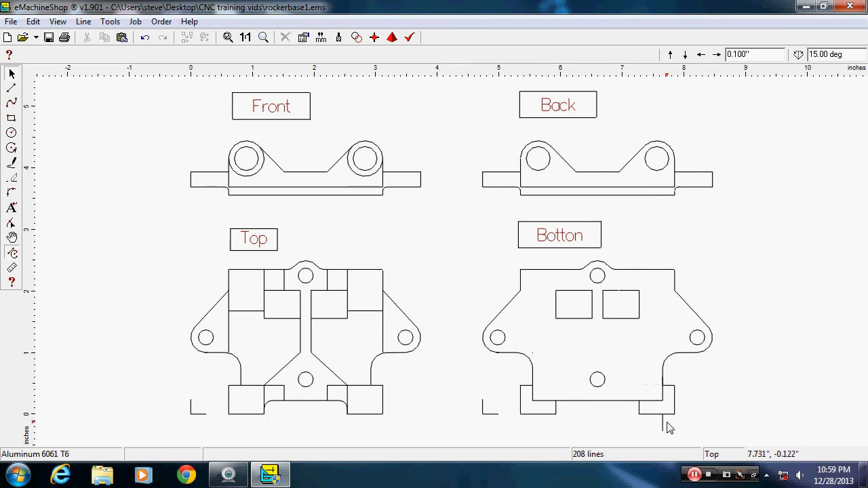
{"action": "left_click", "coordinate": [662, 423]}
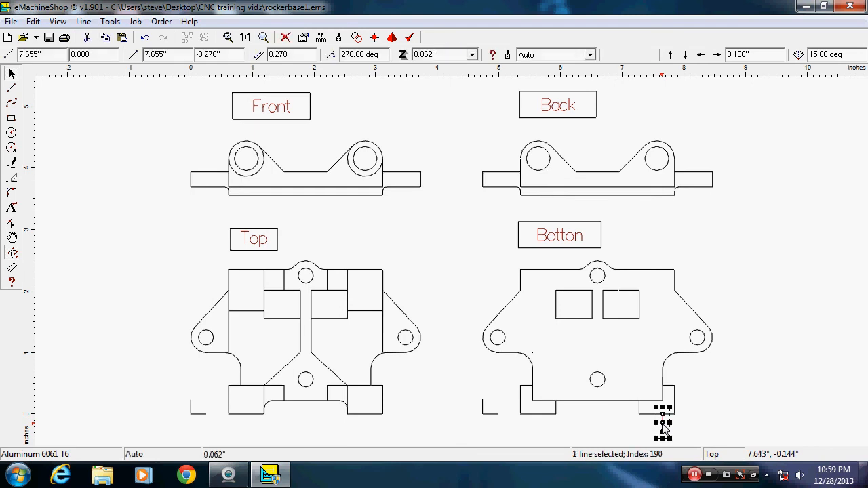
{"action": "key", "text": "Delete"}
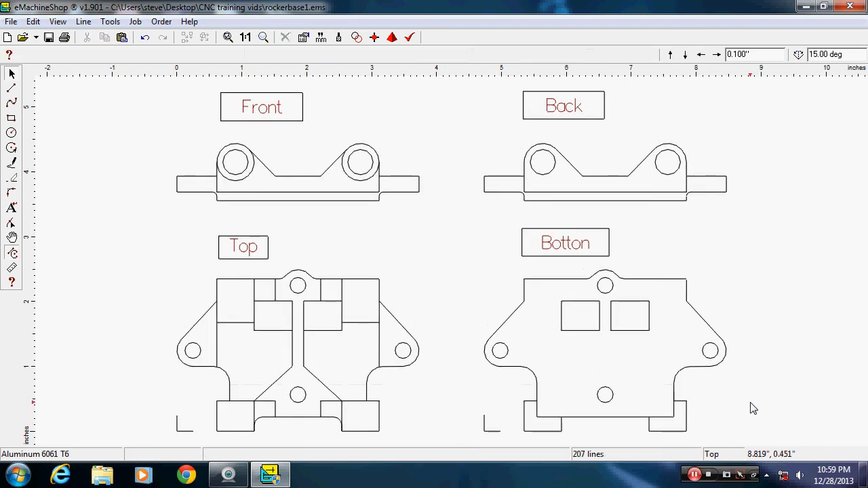
- Compare the drawing with the physical rocker base in the Logitech Webcam Software's live view, ending back in eMachineShop
{"action": "left_click", "coordinate": [229, 475]}
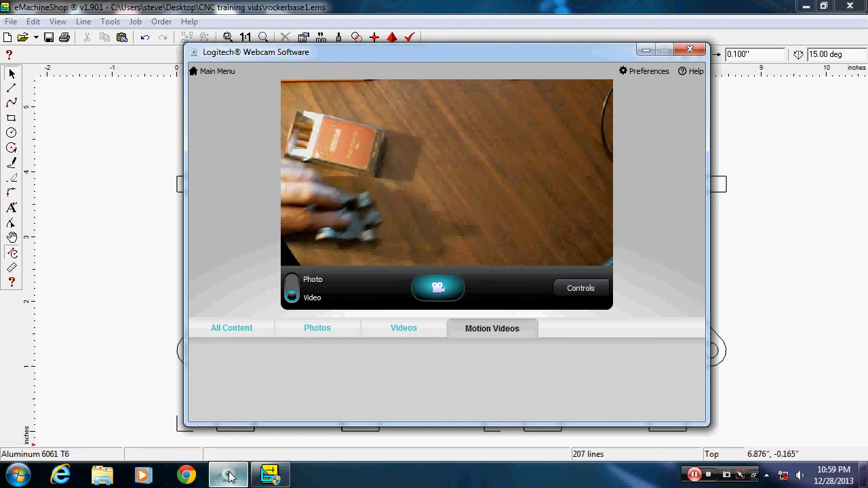
{"action": "left_click", "coordinate": [783, 322]}
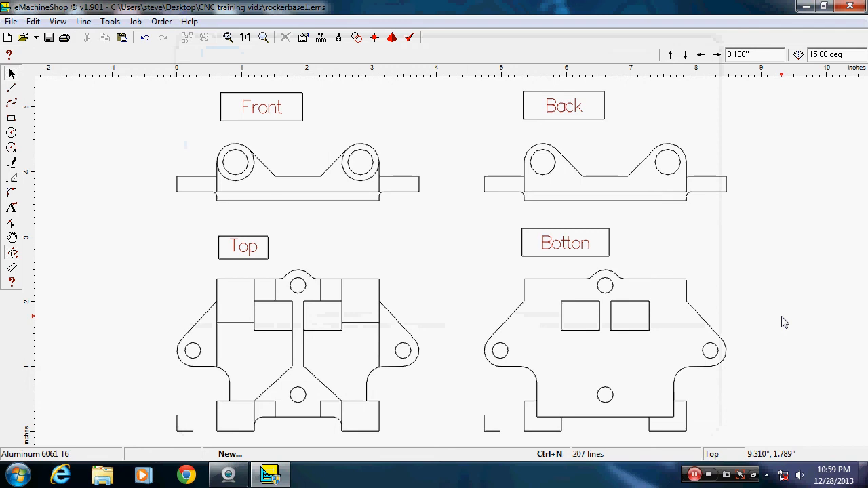
{"action": "left_click", "coordinate": [230, 478]}
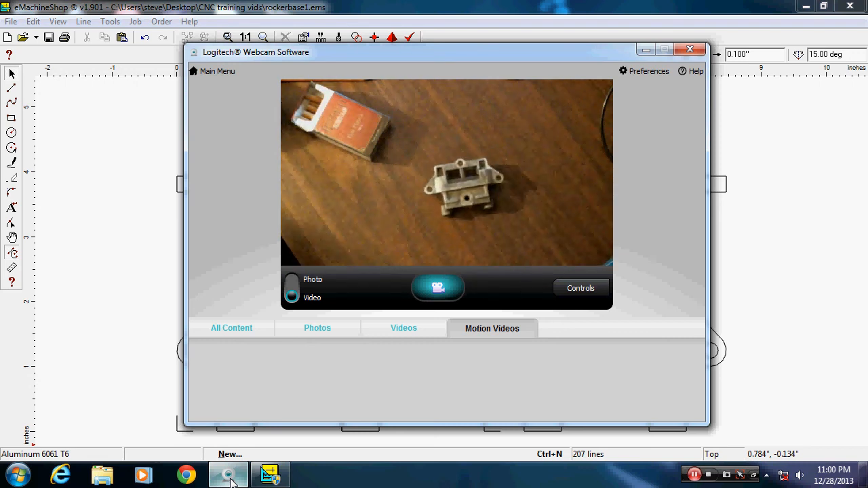
{"action": "left_click", "coordinate": [269, 474]}
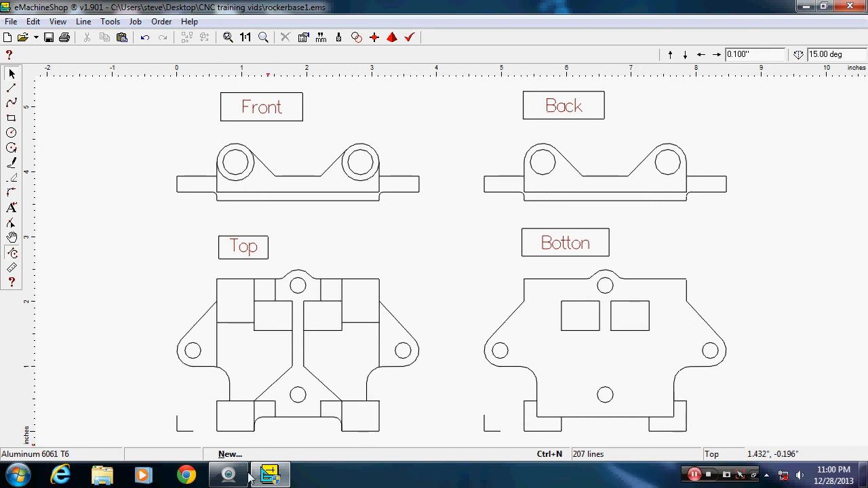
{"action": "left_click", "coordinate": [228, 477]}
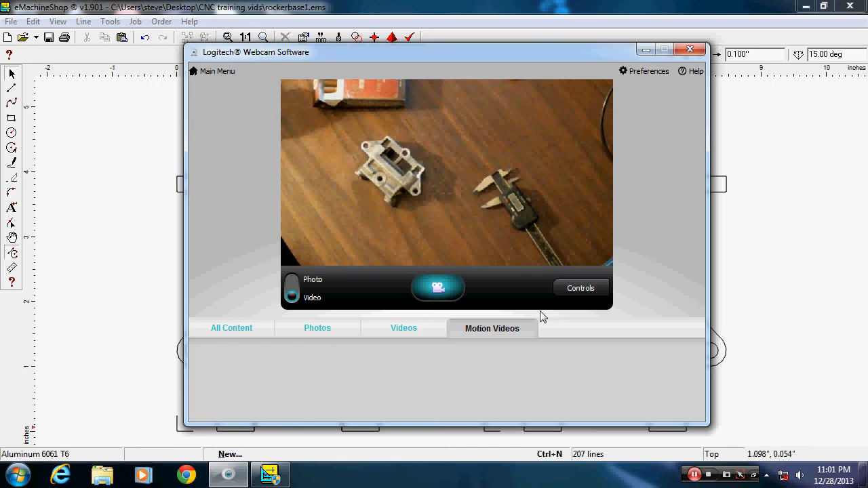
{"action": "left_click", "coordinate": [769, 237]}
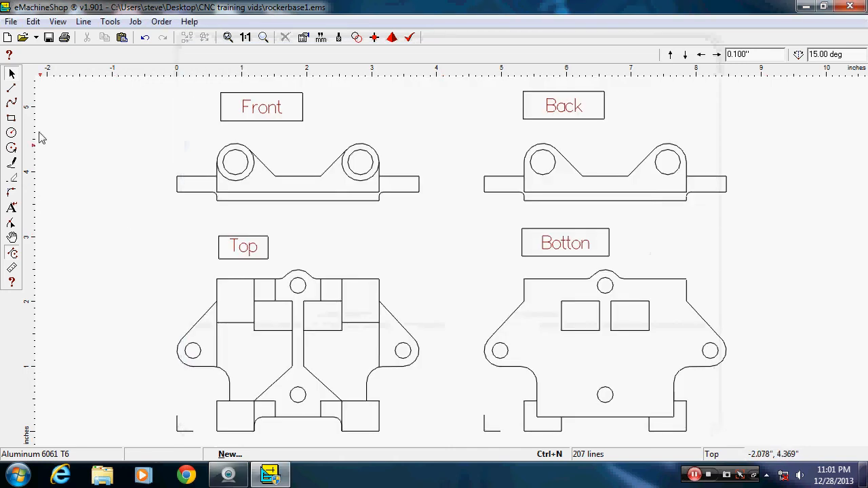
- Draw a rectangle over the Botton view's left square opening, set its width to 0.658", and align its right edge with the opening's inner edge
{"action": "left_click", "coordinate": [11, 120]}
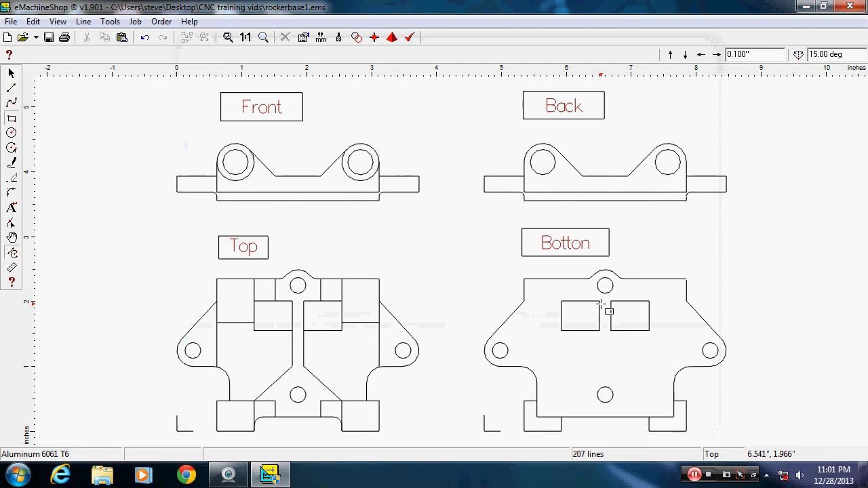
{"action": "left_click_drag", "start_coordinate": [599, 301], "coordinate": [563, 329]}
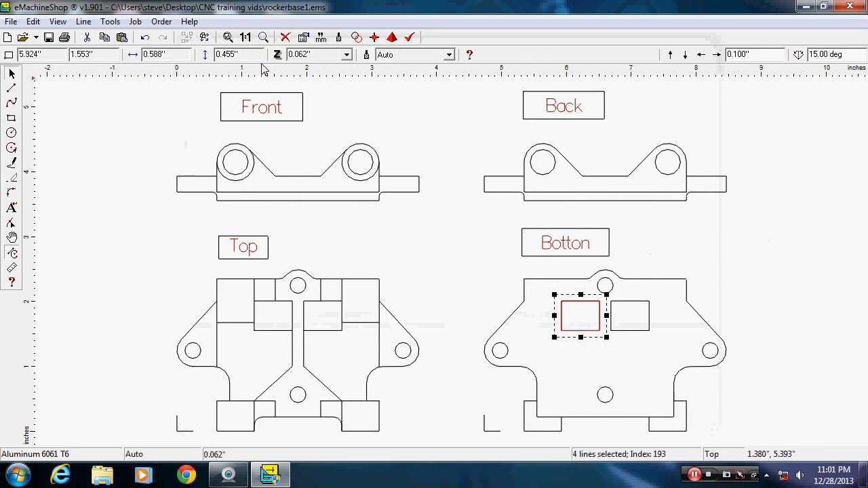
{"action": "left_click", "coordinate": [175, 57]}
{"action": "key", "text": "BackSpace"}
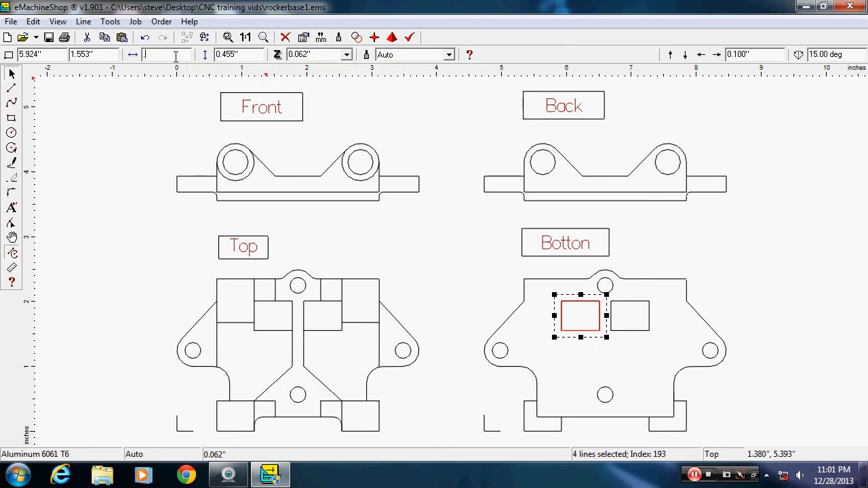
{"action": "type", "text": ".658"}
{"action": "key", "text": "Return"}
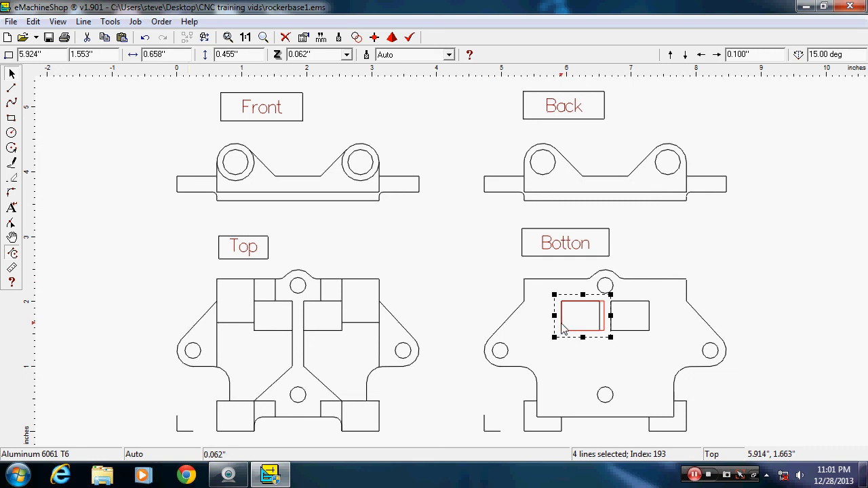
{"action": "left_click_drag", "start_coordinate": [559, 323], "coordinate": [553, 323]}
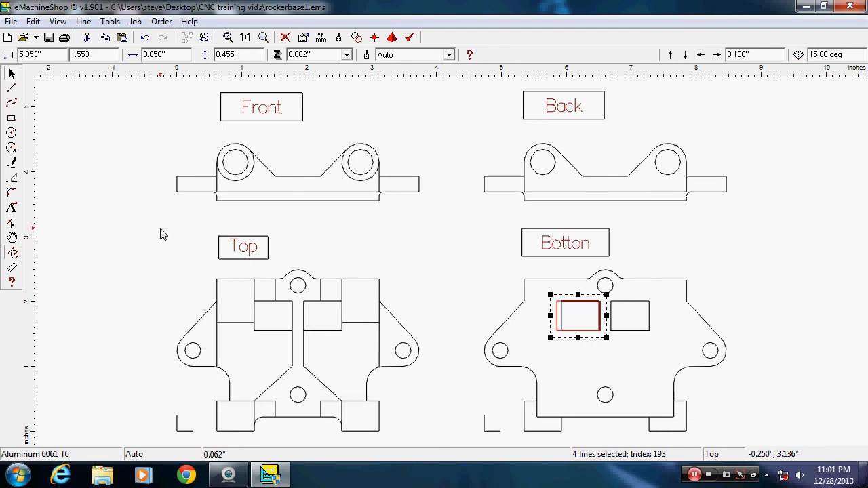
- Copy the 0.658" wide rectangle onto the Botton view's right square opening, aligning its left edge with the opening's inner edge
{"action": "key", "text": "Down"}
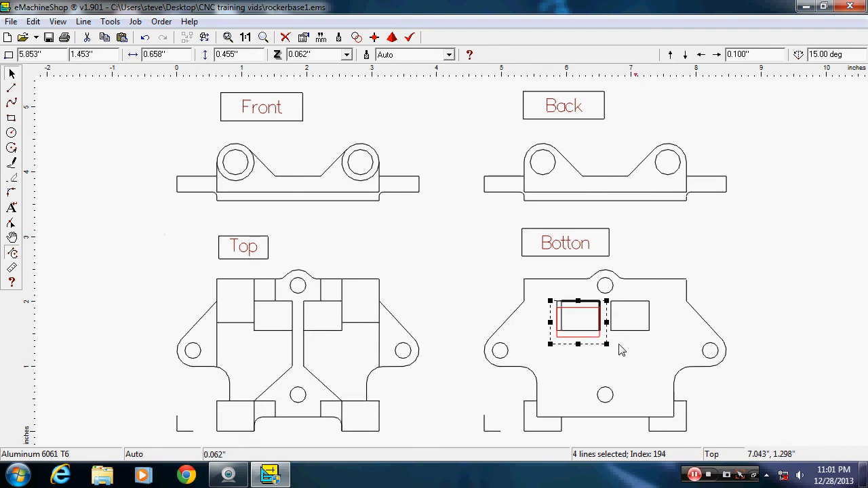
{"action": "left_click_drag", "start_coordinate": [587, 344], "coordinate": [634, 337]}
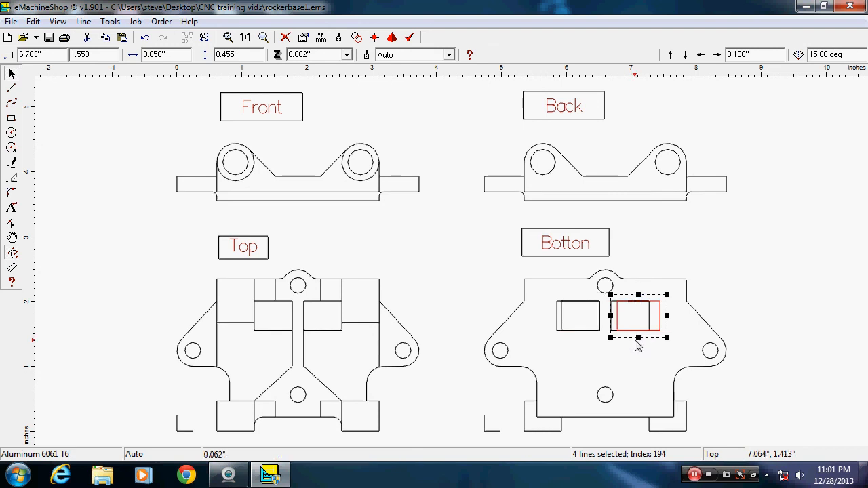
{"action": "key", "text": "Left"}
{"action": "key", "text": "Left"}
{"action": "key", "text": "Left"}
{"action": "key", "text": "Left"}
{"action": "key", "text": "Right"}
{"action": "key", "text": "Right"}
{"action": "key", "text": "Right"}
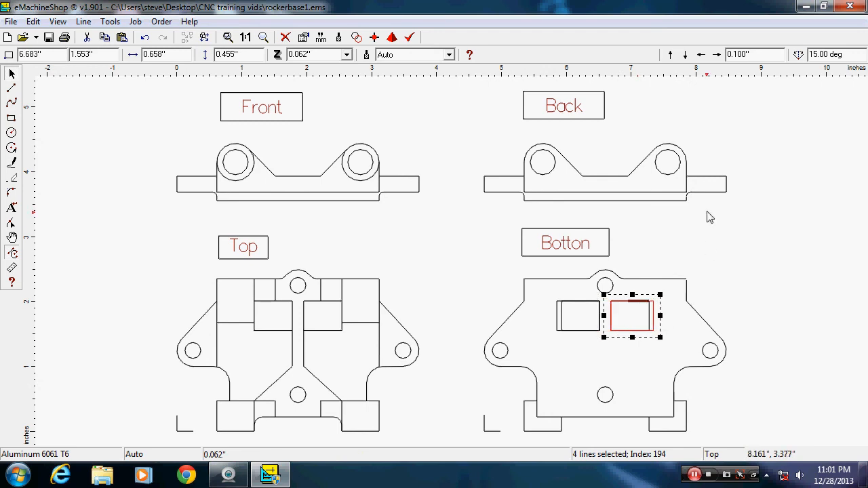
- Set the nudge distance to 0.005", accept the small value, and deselect the copied rectangle
{"action": "double_click", "coordinate": [753, 54]}
{"action": "type", "text": ".005"}
{"action": "key", "text": "Return"}
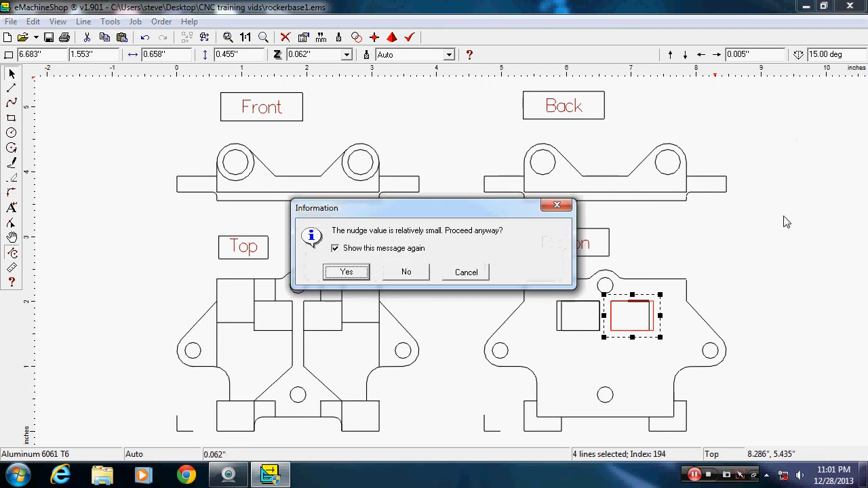
{"action": "left_click", "coordinate": [338, 272]}
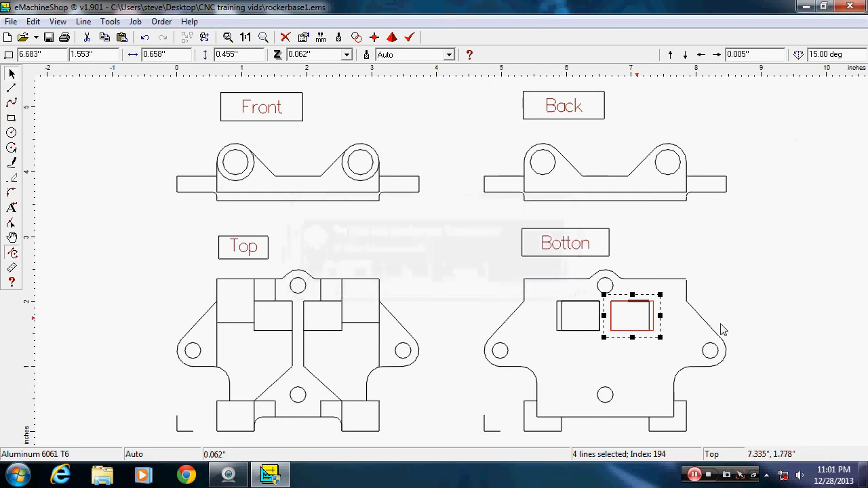
{"action": "left_click", "coordinate": [736, 274]}
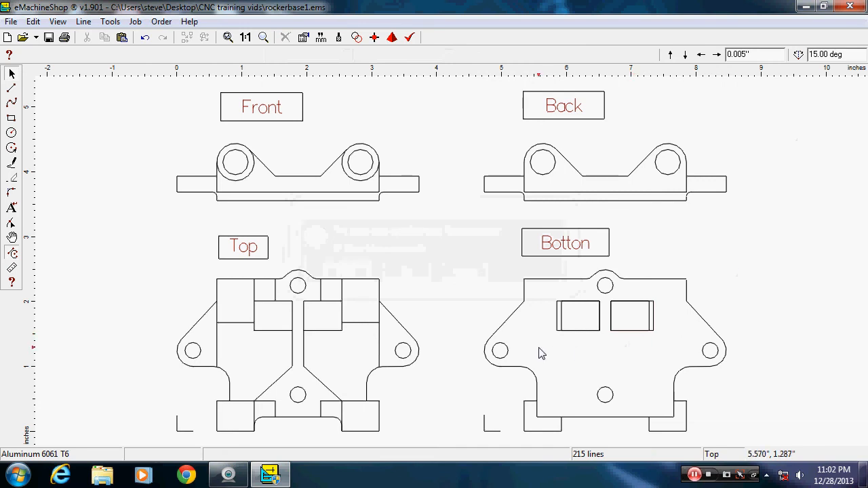
- Intersect all the lines of the Botton view's two square openings and their new overlapping rectangles
{"action": "left_click_drag", "start_coordinate": [539, 347], "coordinate": [670, 296]}
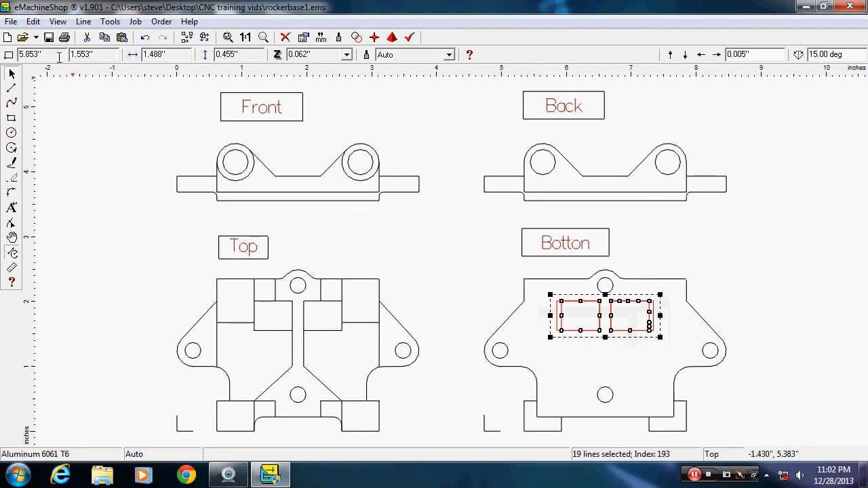
{"action": "left_click", "coordinate": [84, 21]}
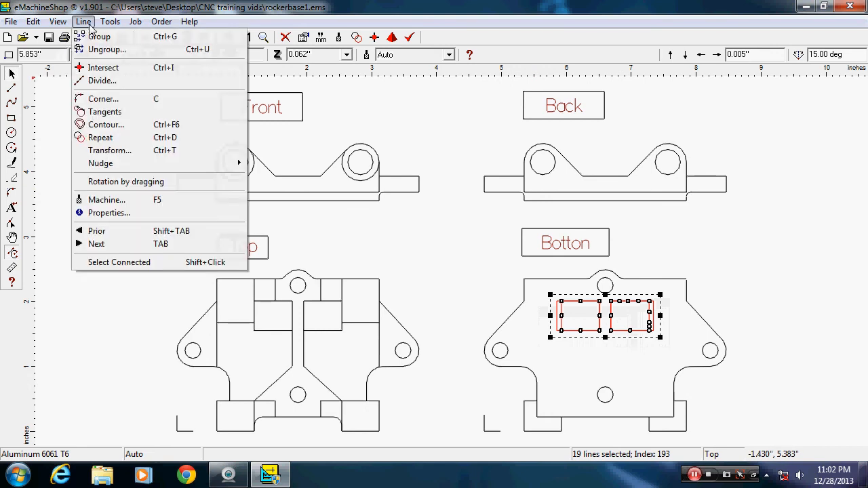
{"action": "left_click", "coordinate": [120, 67]}
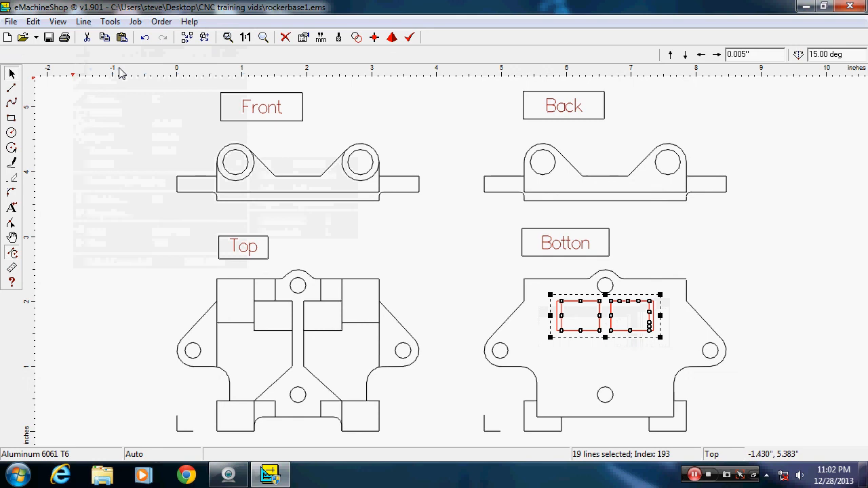
{"action": "left_click", "coordinate": [785, 221]}
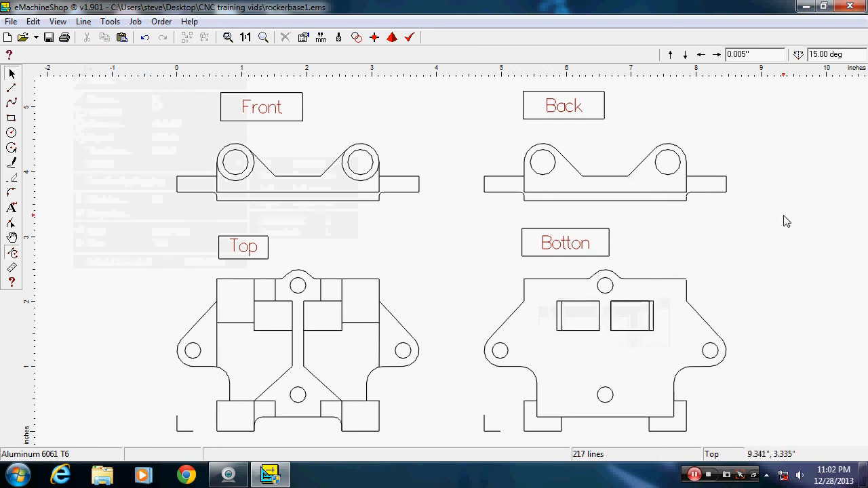
- Delete the old outer vertical edge segments left inside the Botton view's two widened openings
{"action": "left_click", "coordinate": [562, 323]}
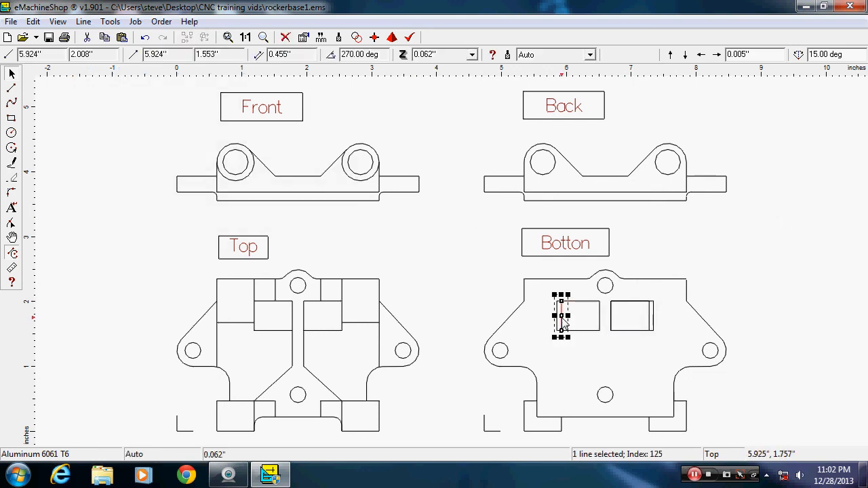
{"action": "key", "text": "Delete"}
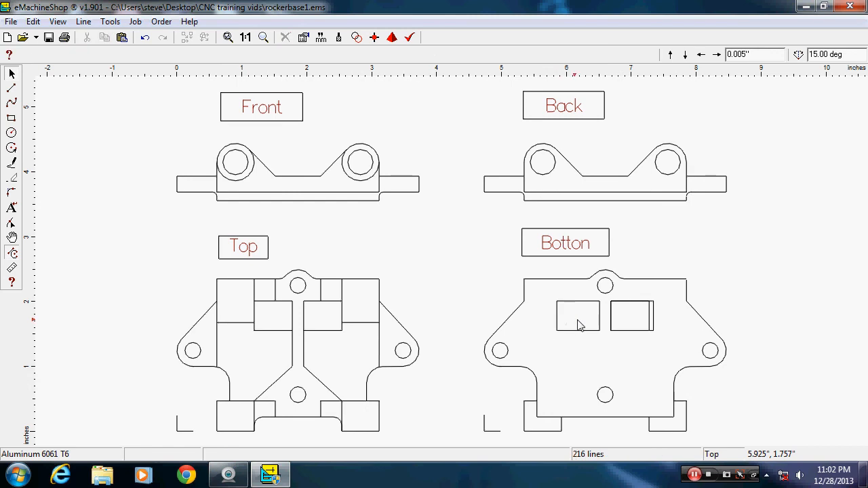
{"action": "left_click", "coordinate": [649, 317]}
{"action": "left_click", "coordinate": [650, 318]}
{"action": "key", "text": "Delete"}
{"action": "left_click", "coordinate": [649, 327]}
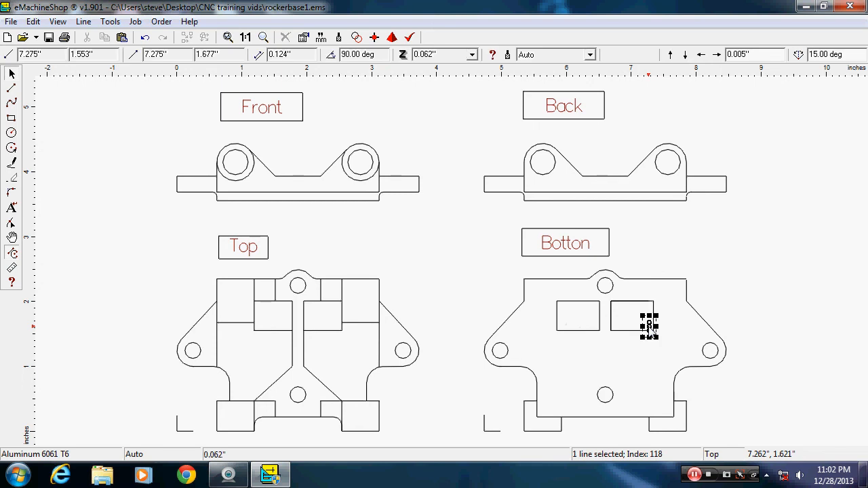
- Delete the redundant overlapping lines at the lower right corner, top edge and left edge of the Bottom view's right-hand rectangle
{"action": "key", "text": "Delete"}
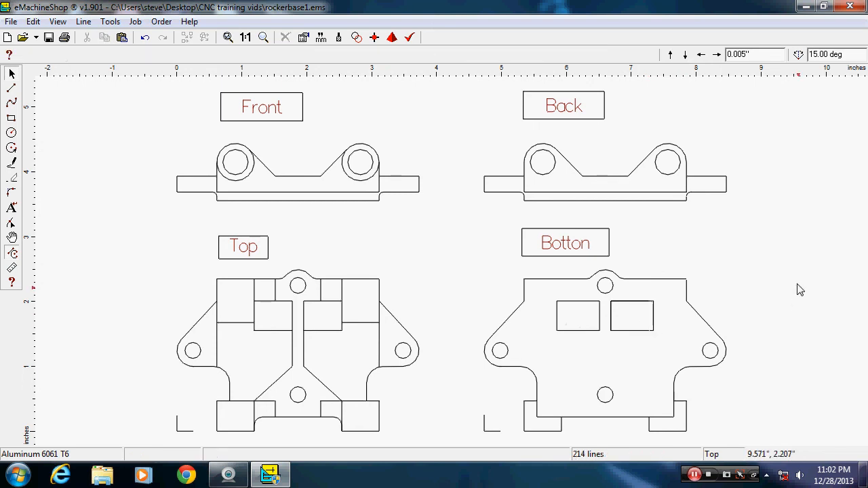
{"action": "left_click", "coordinate": [624, 302]}
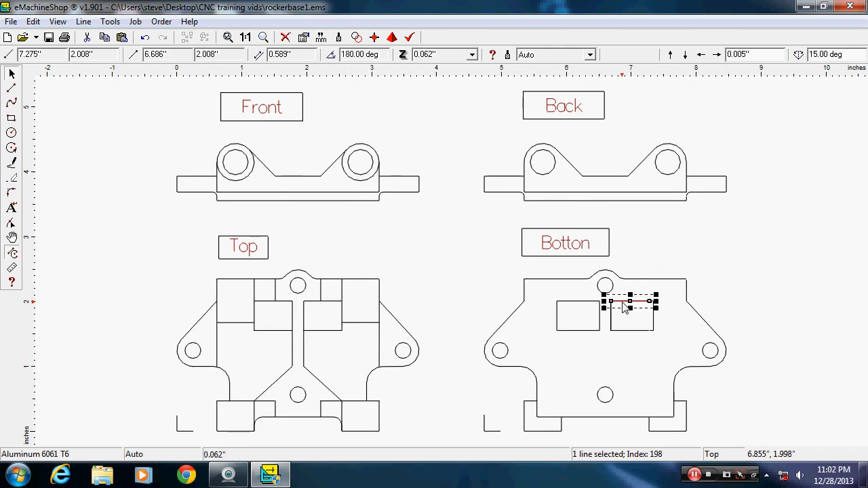
{"action": "key", "text": "Delete"}
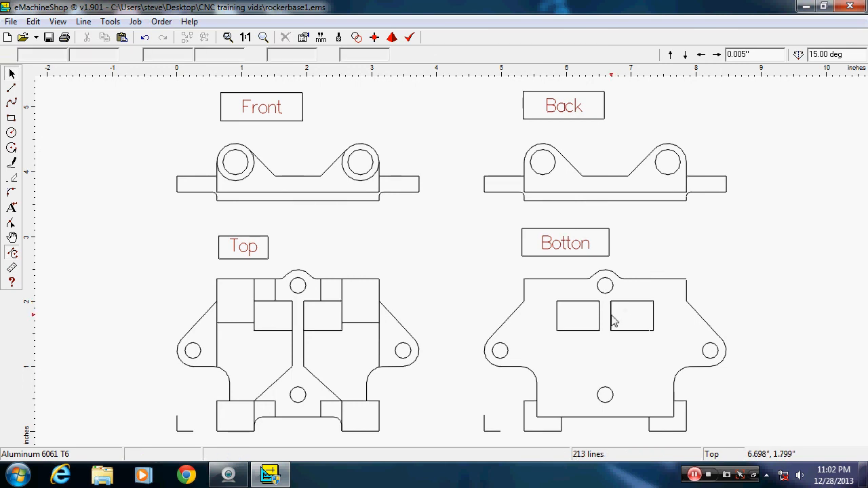
{"action": "left_click", "coordinate": [611, 319]}
{"action": "key", "text": "Delete"}
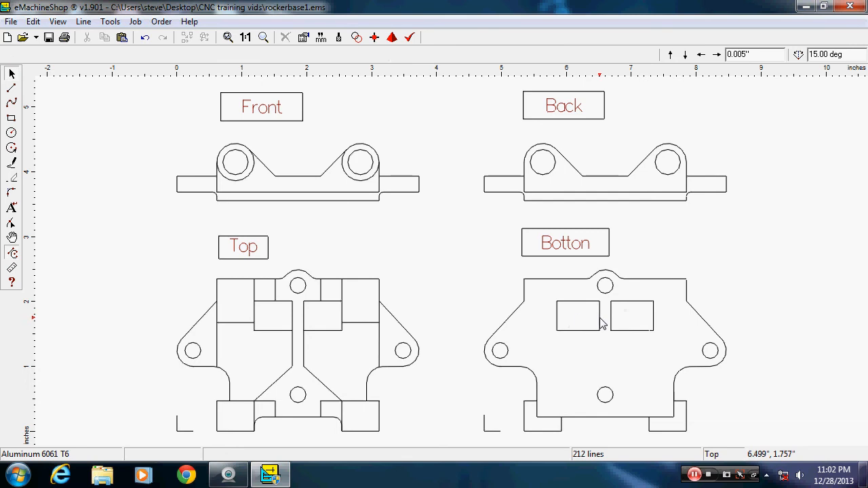
{"action": "left_click", "coordinate": [600, 324]}
{"action": "key", "text": "Delete"}
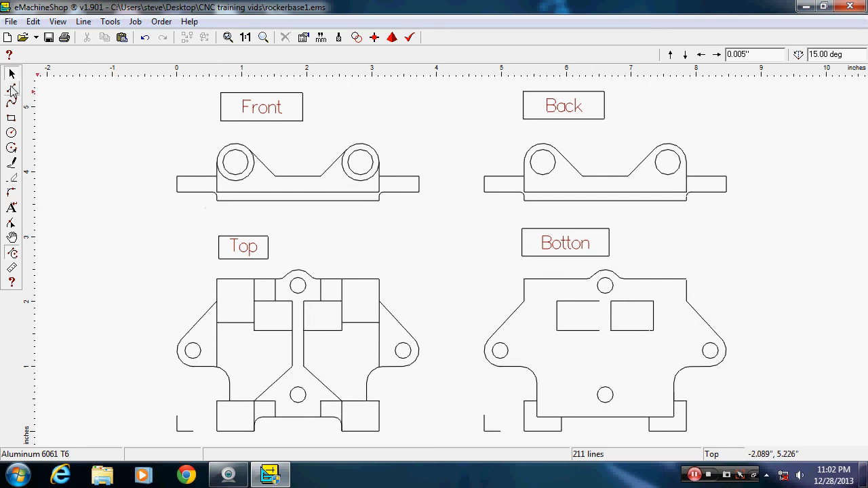
{"action": "left_click", "coordinate": [34, 22]}
{"action": "left_click", "coordinate": [66, 38]}
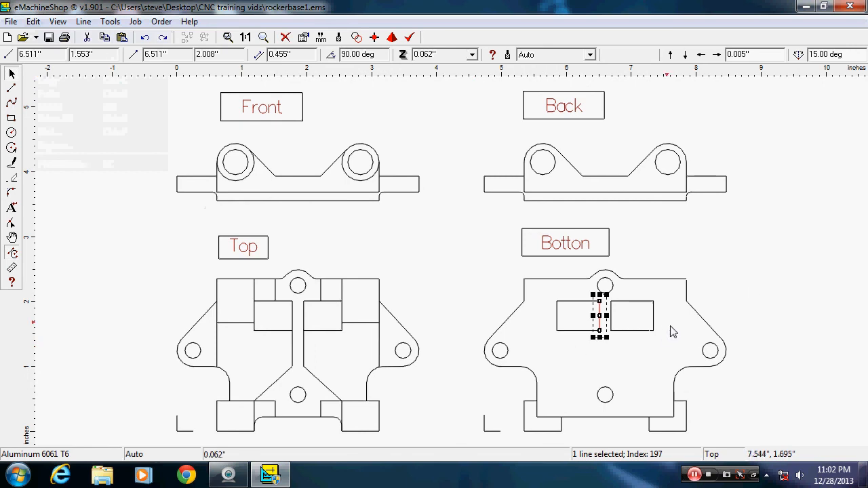
{"action": "left_click", "coordinate": [821, 225]}
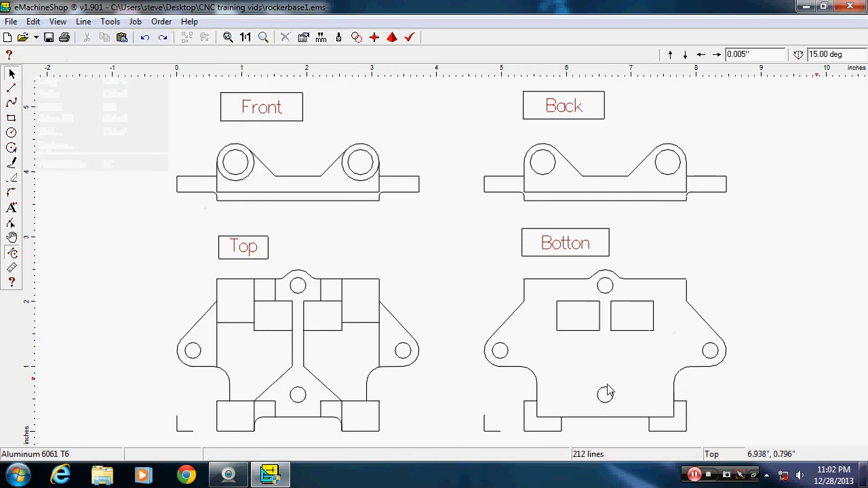
- Delete the long and short segments along the lower edge of the Bottom view's right-hand rectangle
{"action": "left_click", "coordinate": [634, 332]}
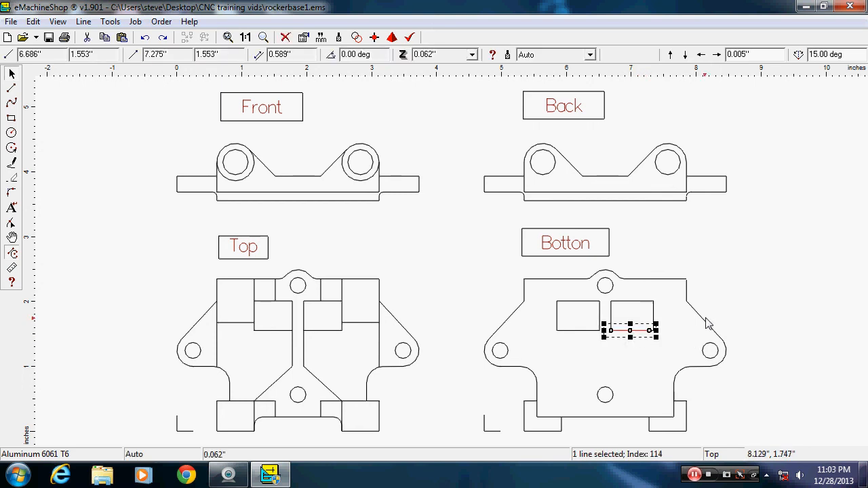
{"action": "left_click", "coordinate": [750, 312]}
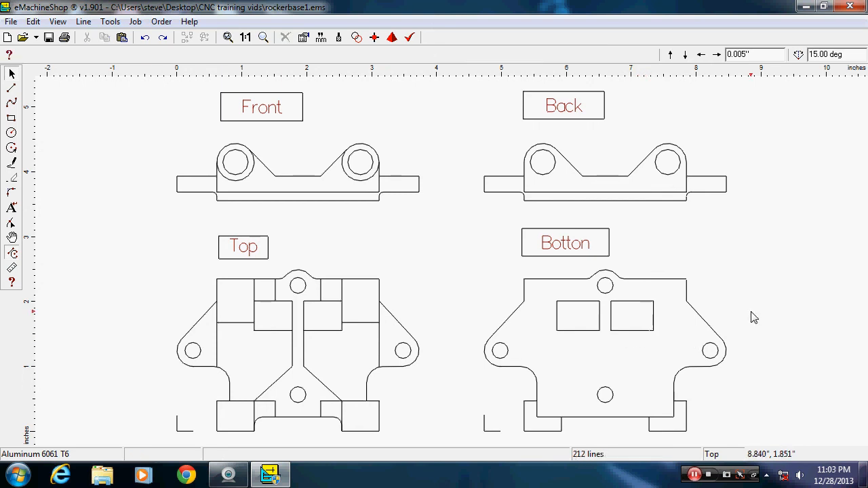
{"action": "left_click", "coordinate": [652, 331]}
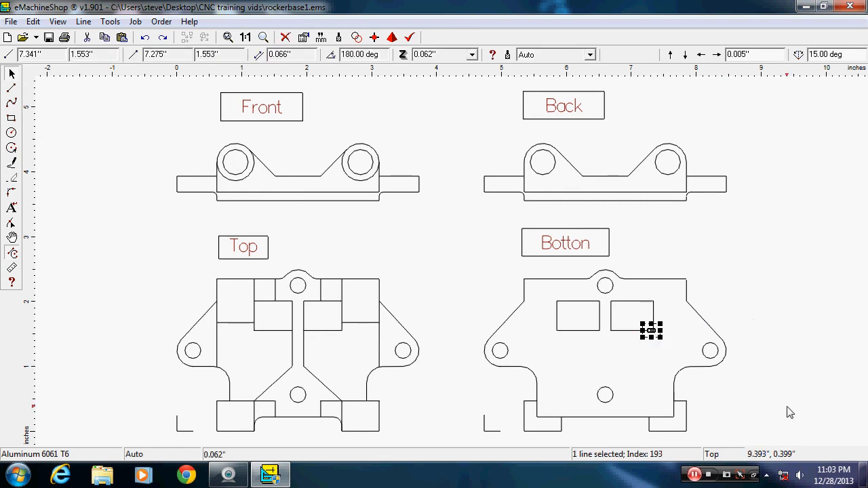
{"action": "left_click", "coordinate": [626, 332]}
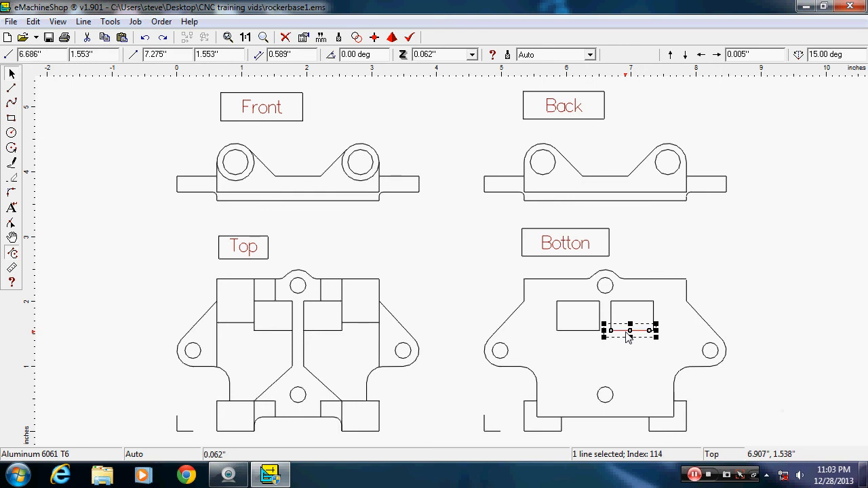
{"action": "key", "text": "Delete"}
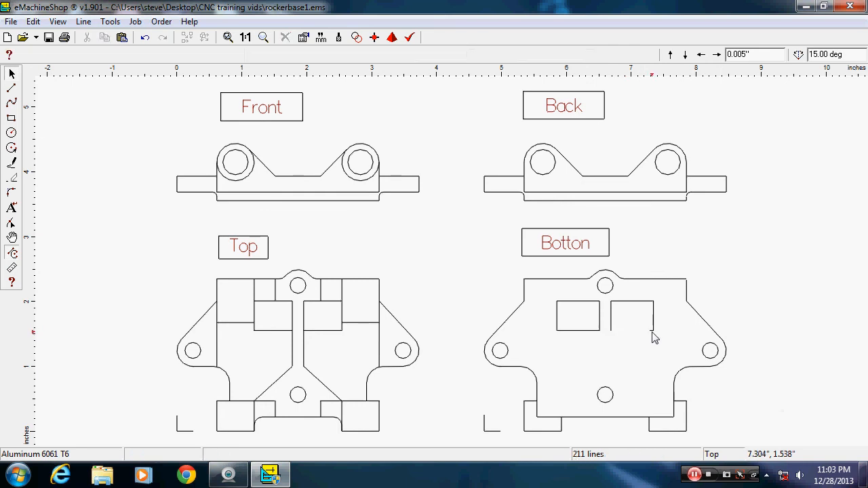
{"action": "left_click", "coordinate": [652, 332]}
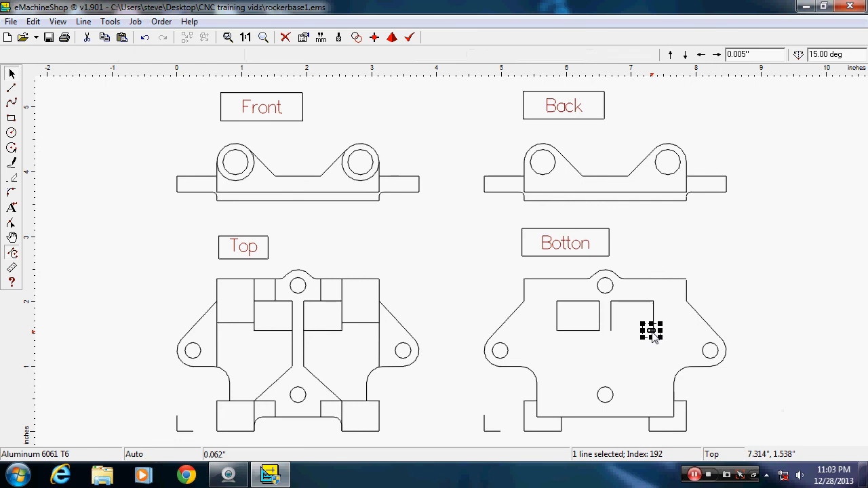
{"action": "key", "text": "Delete"}
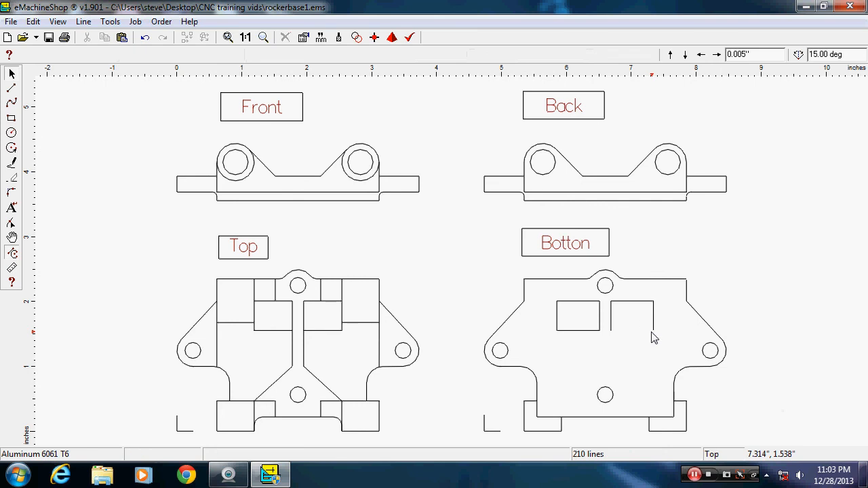
- Redraw the lower edge of the Bottom view's right-hand rectangle as one horizontal line about 0.655" long
{"action": "left_click", "coordinate": [11, 89]}
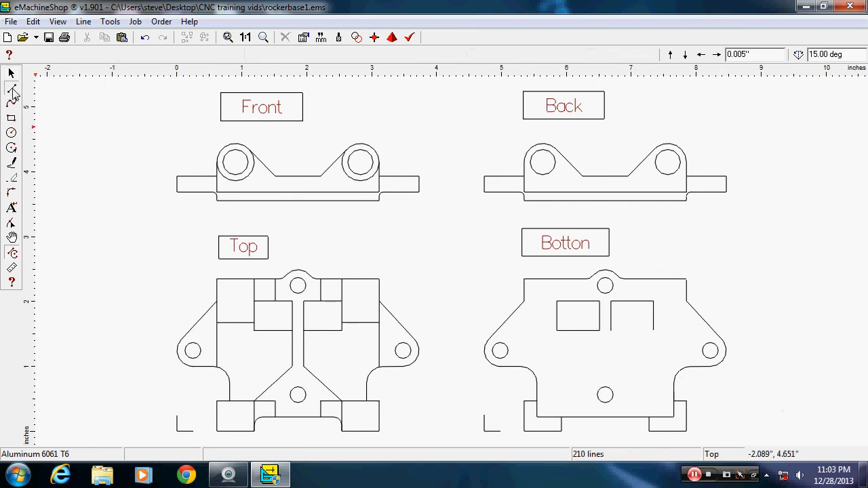
{"action": "left_click", "coordinate": [611, 330]}
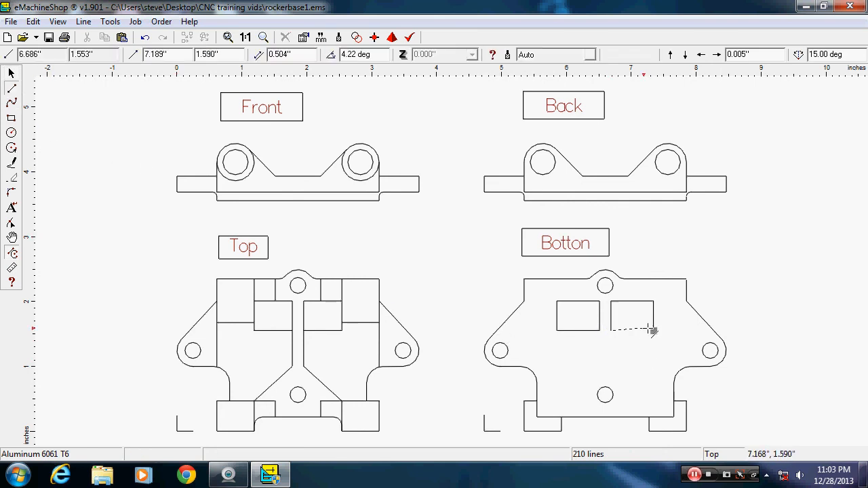
{"action": "left_click", "coordinate": [653, 331]}
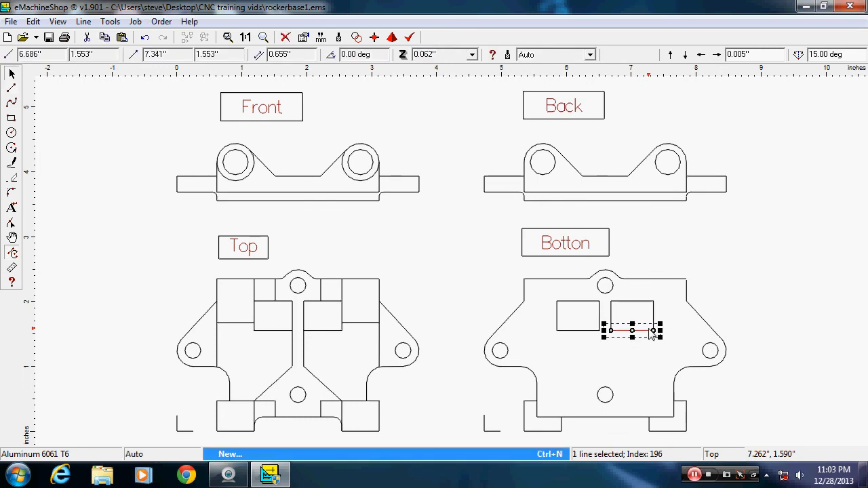
{"action": "key", "text": "Delete"}
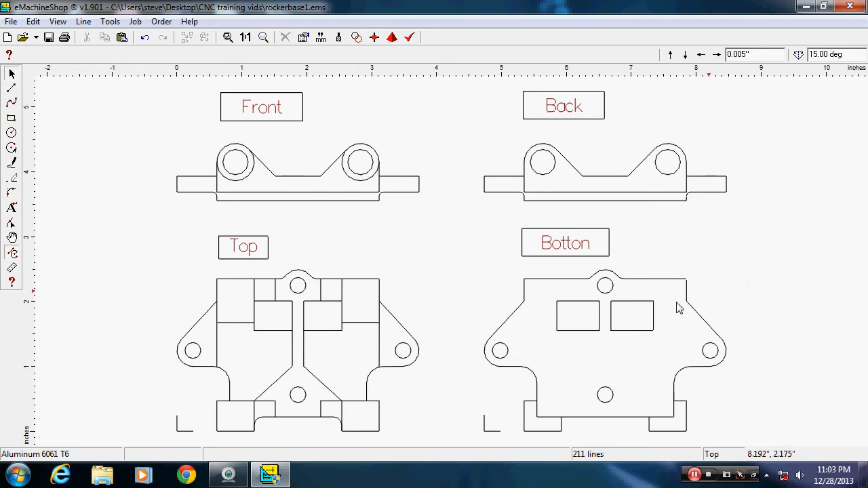
- Check the physical part in the webcam window and draw a 2.700" wide by 0.737" high rectangle in the empty area beyond the Back view
{"action": "left_click", "coordinate": [229, 478]}
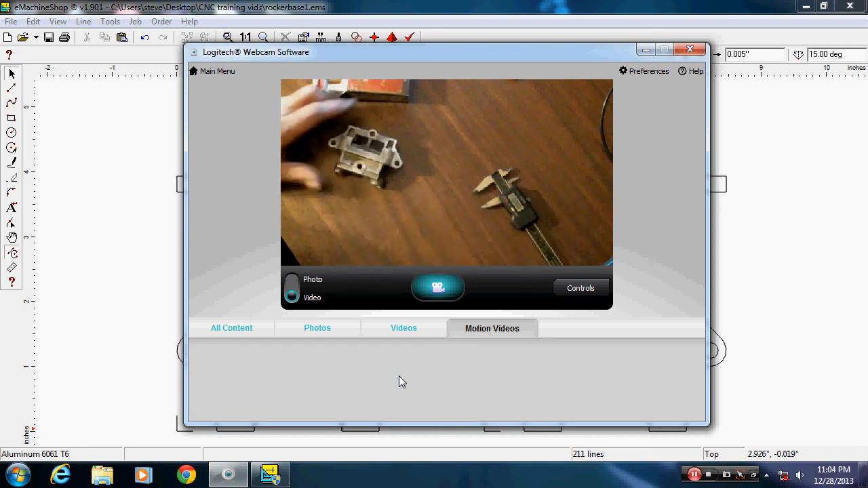
{"action": "left_click", "coordinate": [787, 263]}
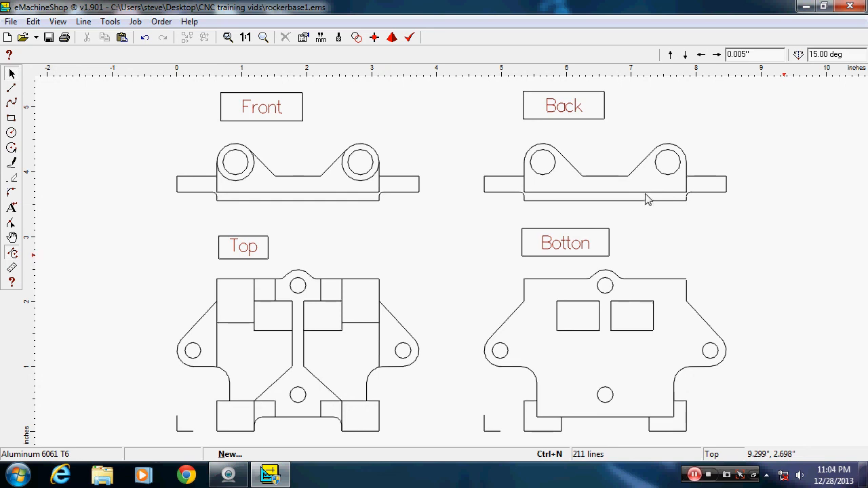
{"action": "left_click", "coordinate": [12, 121]}
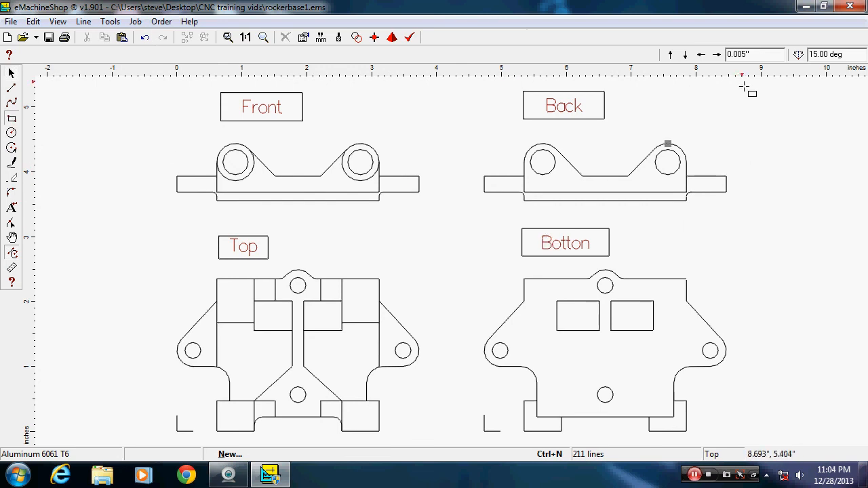
{"action": "left_click_drag", "start_coordinate": [753, 116], "coordinate": [859, 128]}
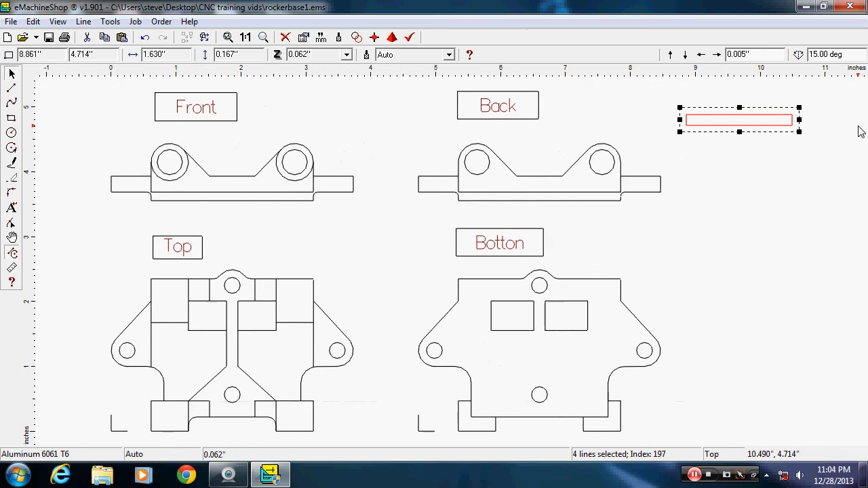
{"action": "double_click", "coordinate": [243, 56]}
{"action": "key", "text": "Delete"}
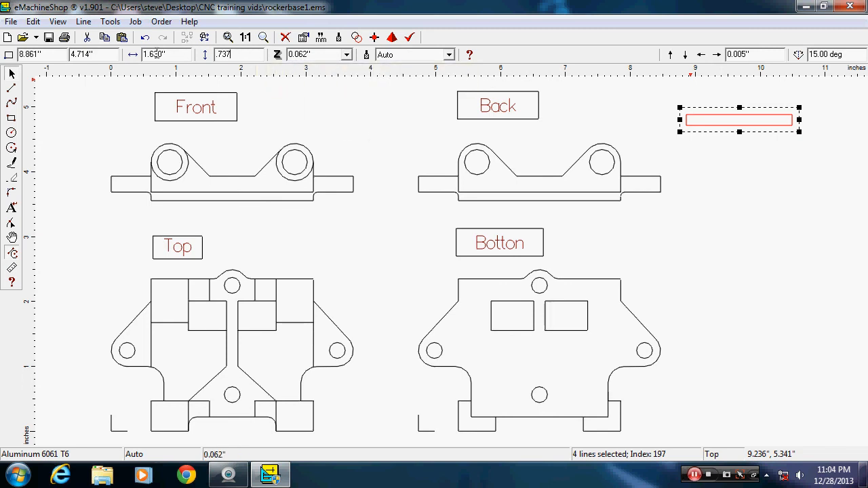
{"action": "double_click", "coordinate": [161, 55]}
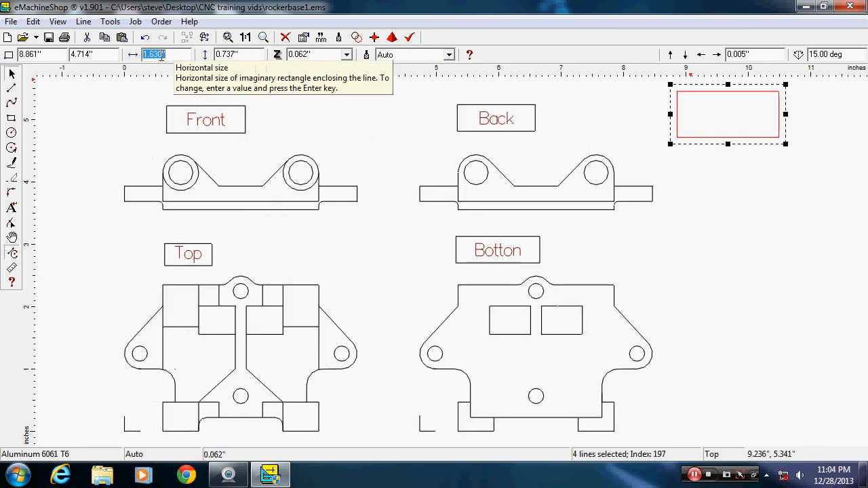
{"action": "type", "text": "2"}
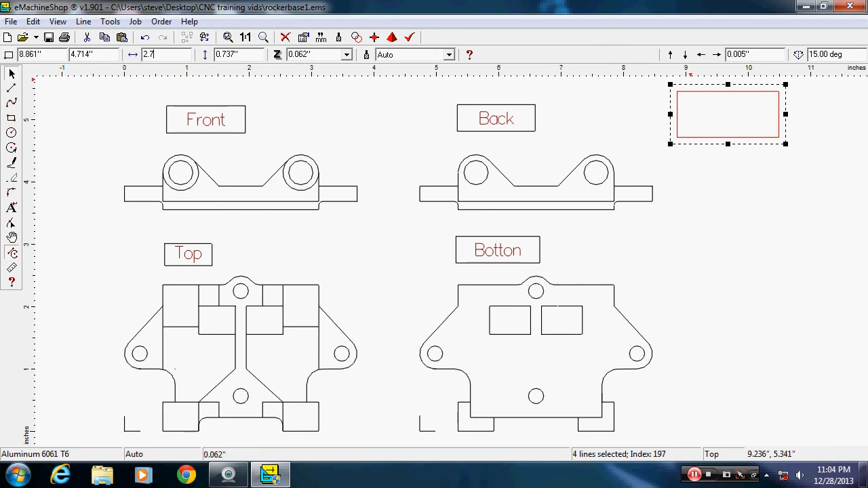
{"action": "type", "text": ".7"}
{"action": "key", "text": "Return"}
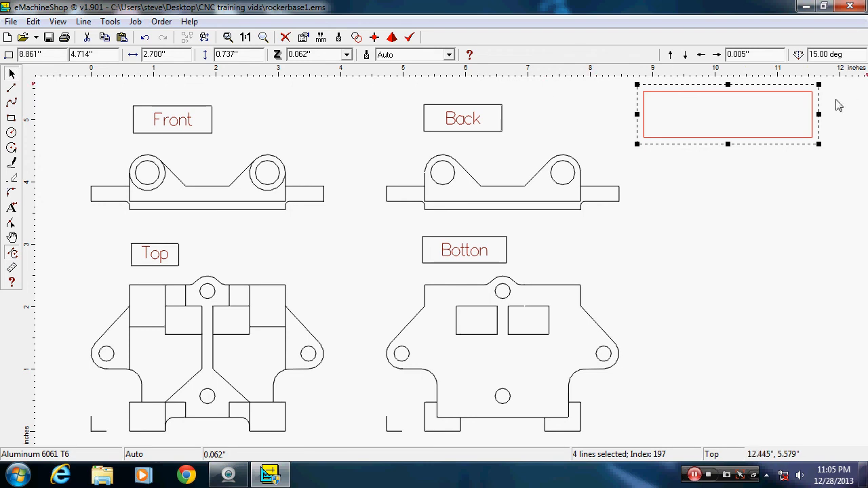
- Try the new rectangle over the Bottom view's outline, and move it clear to the empty area beside the views at about 9.078", 2.344"
{"action": "left_click_drag", "start_coordinate": [754, 99], "coordinate": [528, 319]}
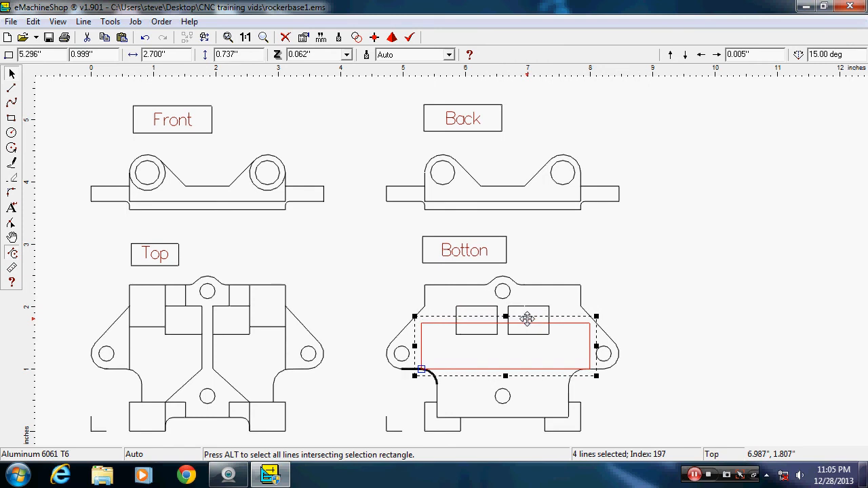
{"action": "left_click_drag", "start_coordinate": [527, 319], "coordinate": [764, 241]}
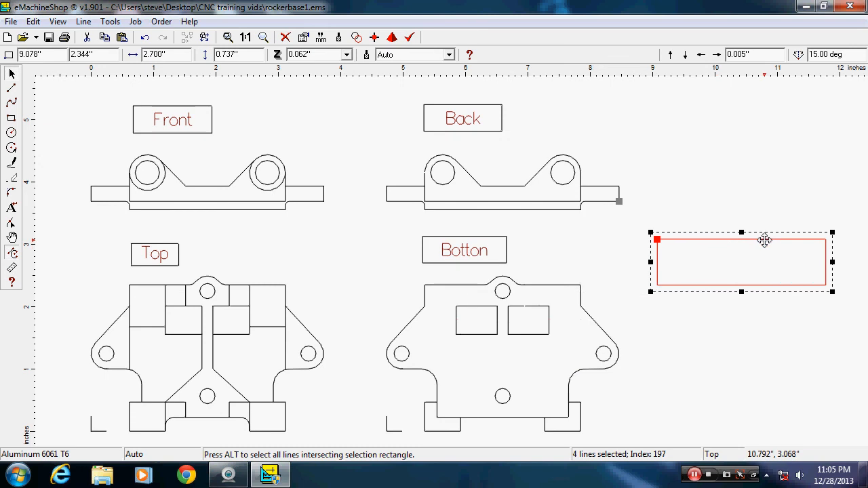
- Draw a horizontal line about 3.219" long across the Bottom view, joining the undersides of the two mounting ears
{"action": "scroll", "coordinate": [765, 241], "scroll_direction": "up", "scroll_amount": 3}
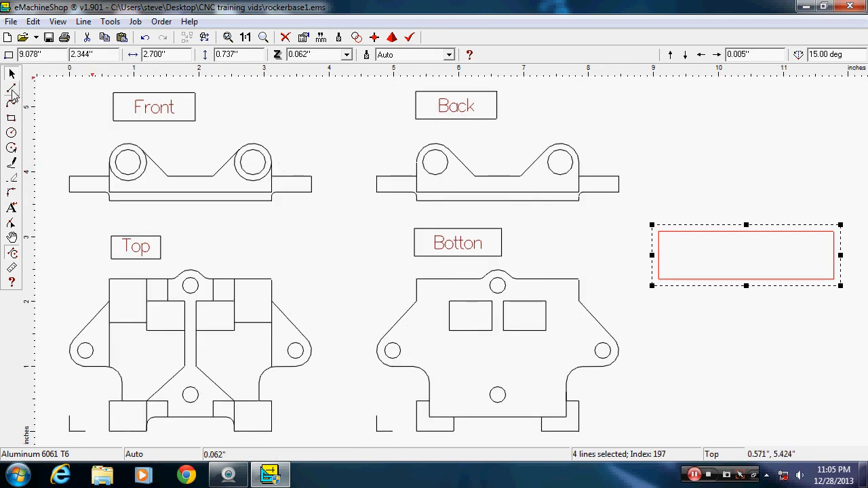
{"action": "left_click", "coordinate": [11, 89]}
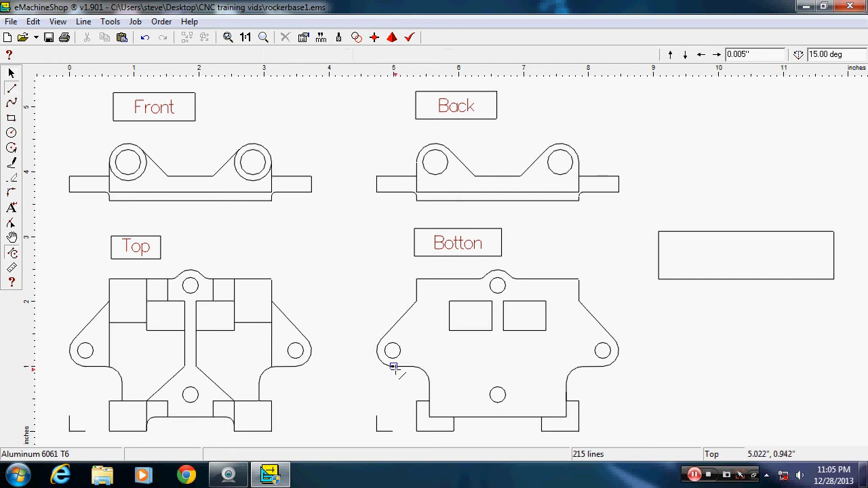
{"action": "left_click", "coordinate": [393, 367]}
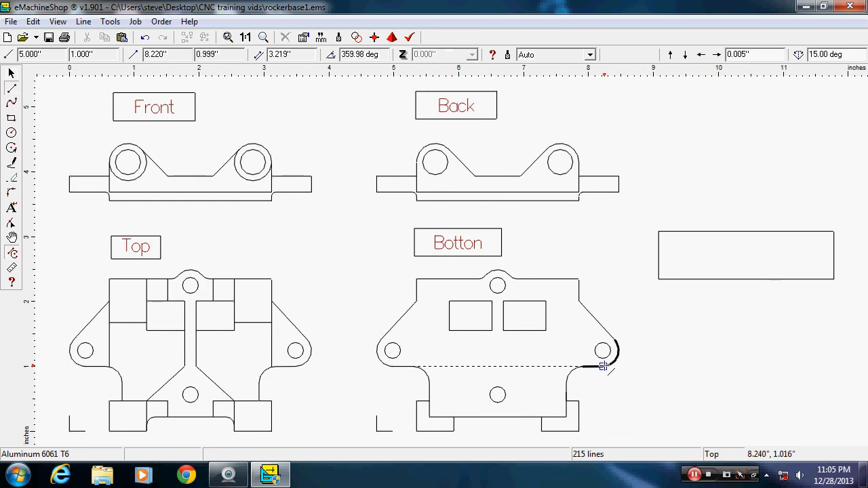
{"action": "left_click", "coordinate": [604, 366]}
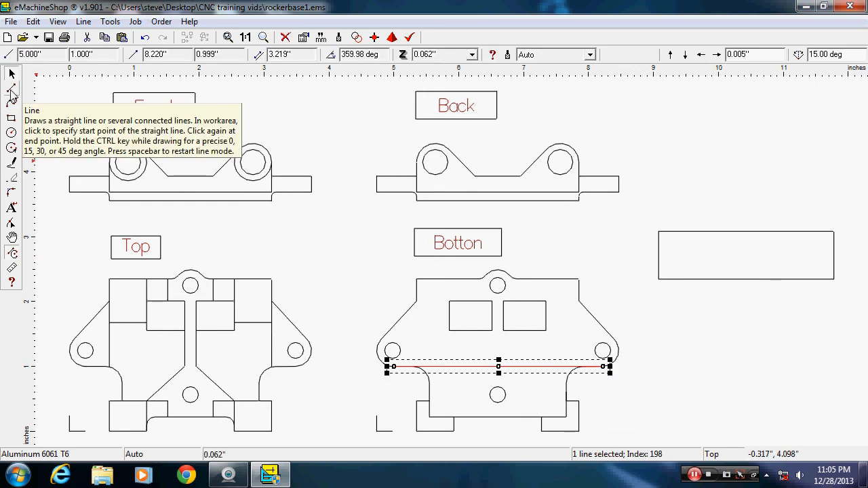
- Draw a near-vertical line about 0.780" long from the midpoint of the Bottom view's lower edge up to the horizontal line
{"action": "left_click", "coordinate": [11, 90]}
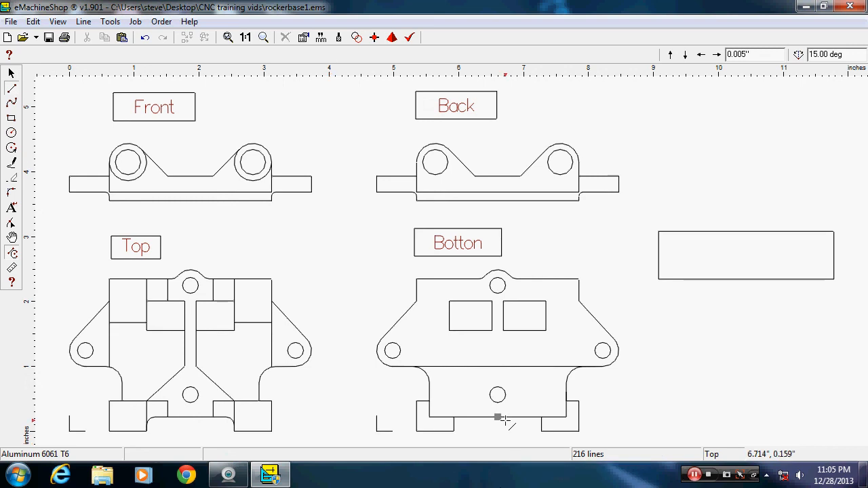
{"action": "left_click", "coordinate": [497, 394]}
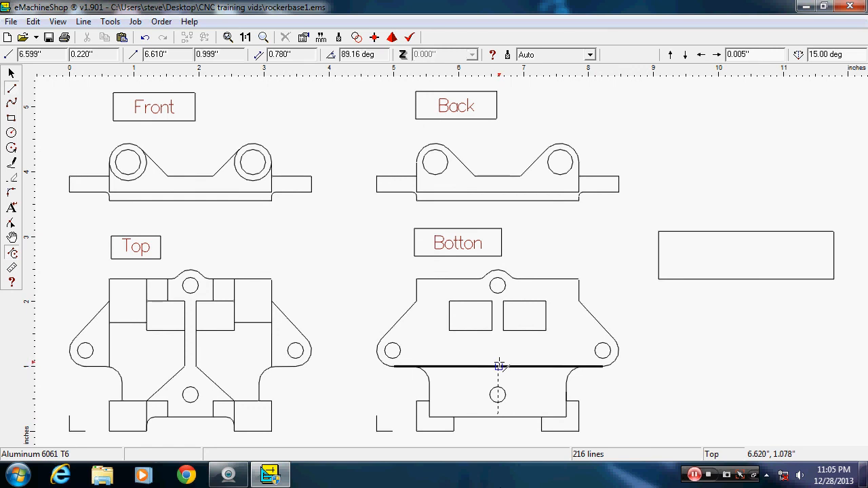
{"action": "left_click", "coordinate": [498, 367]}
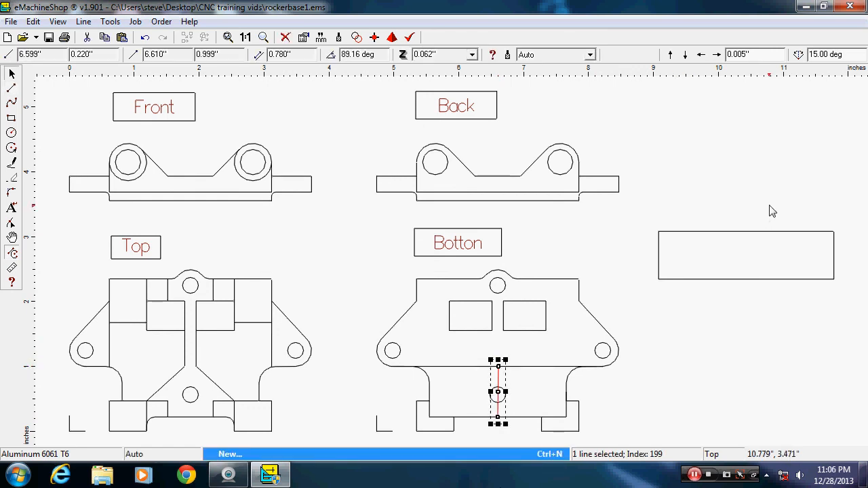
- Move the 2.700" by 0.737" rectangle onto the Bottom view, centering its lower edge on the horizontal construction line where the vertical one meets it
{"action": "left_click", "coordinate": [756, 231]}
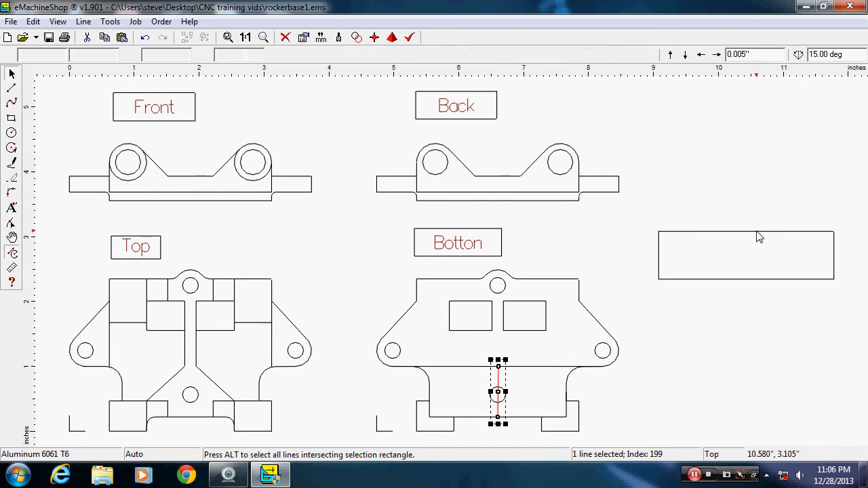
{"action": "mouse_move", "coordinate": [757, 231]}
{"action": "left_mouse_down"}
{"action": "mouse_move", "coordinate": [585, 274]}
{"action": "mouse_move", "coordinate": [504, 282]}
{"action": "mouse_move", "coordinate": [515, 295]}
{"action": "mouse_move", "coordinate": [505, 296]}
{"action": "mouse_move", "coordinate": [508, 312]}
{"action": "left_mouse_up"}
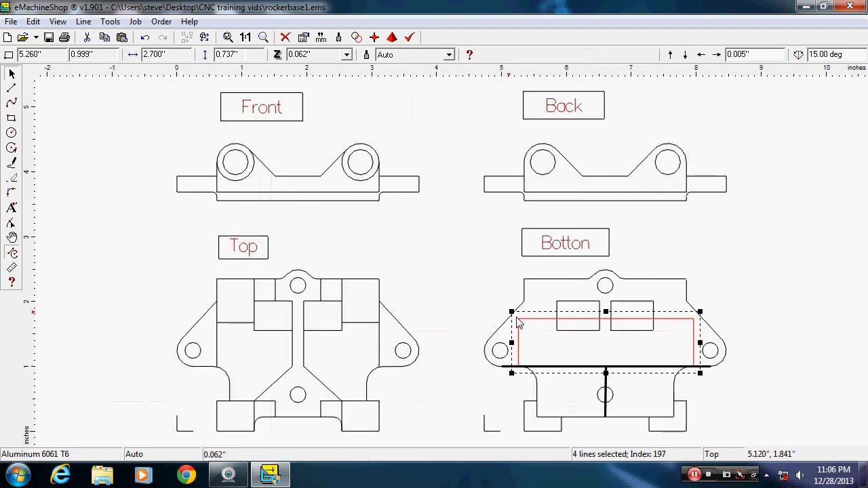
{"action": "left_click", "coordinate": [836, 399]}
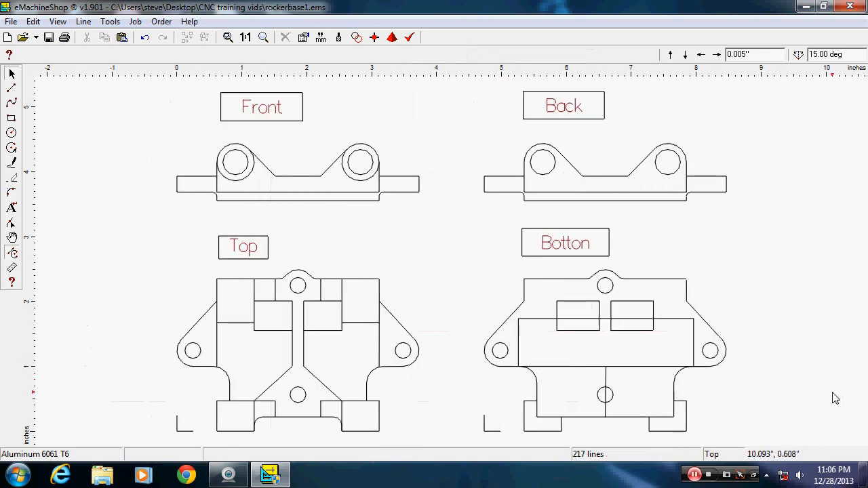
- Delete the horizontal and vertical construction lines from the Bottom view
{"action": "left_click", "coordinate": [698, 368]}
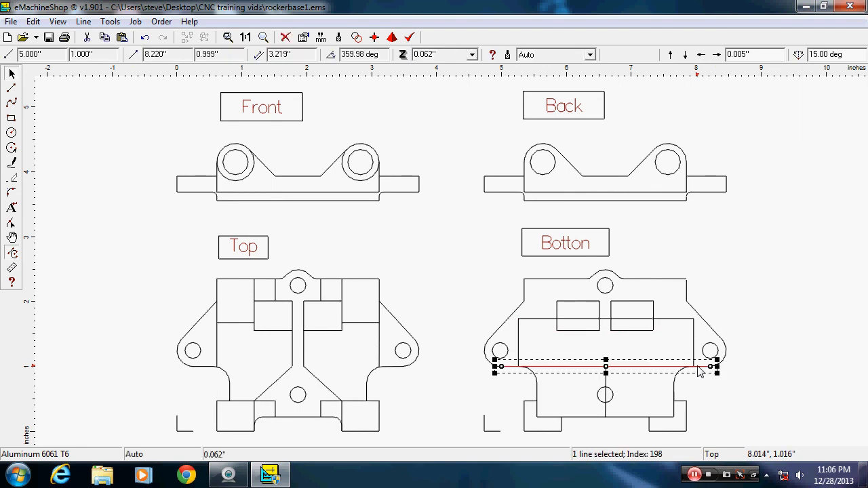
{"action": "key", "text": "Delete"}
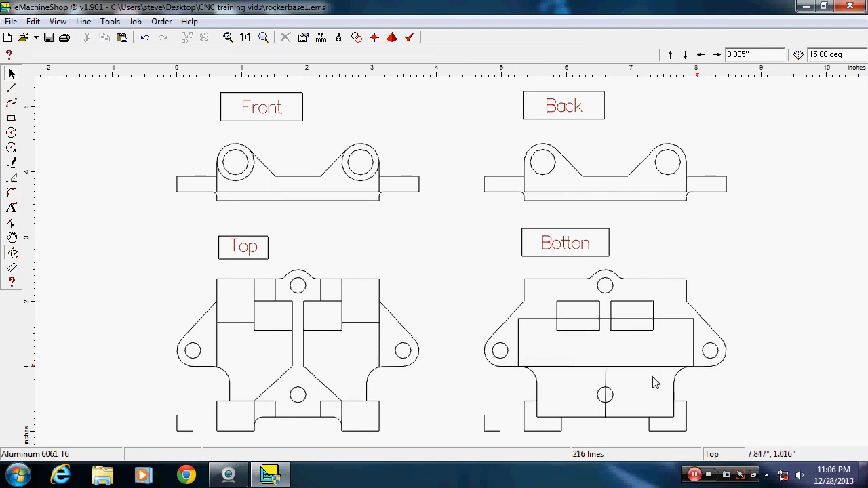
{"action": "left_click", "coordinate": [607, 382]}
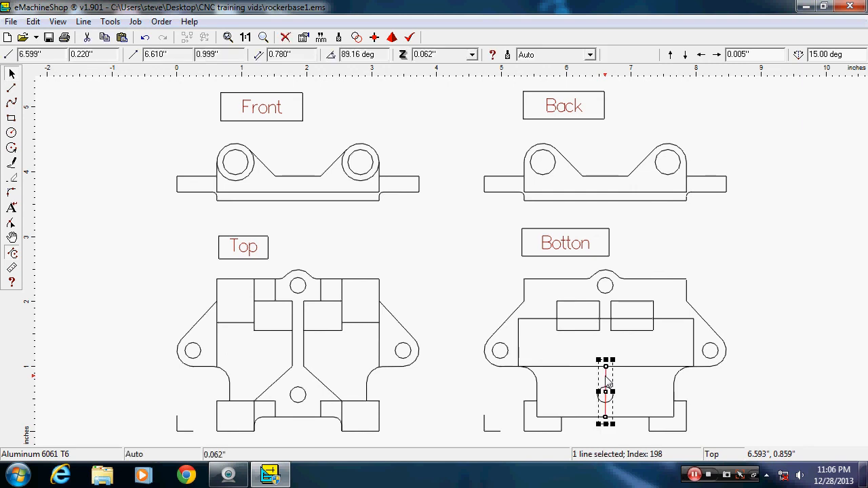
{"action": "key", "text": "Delete"}
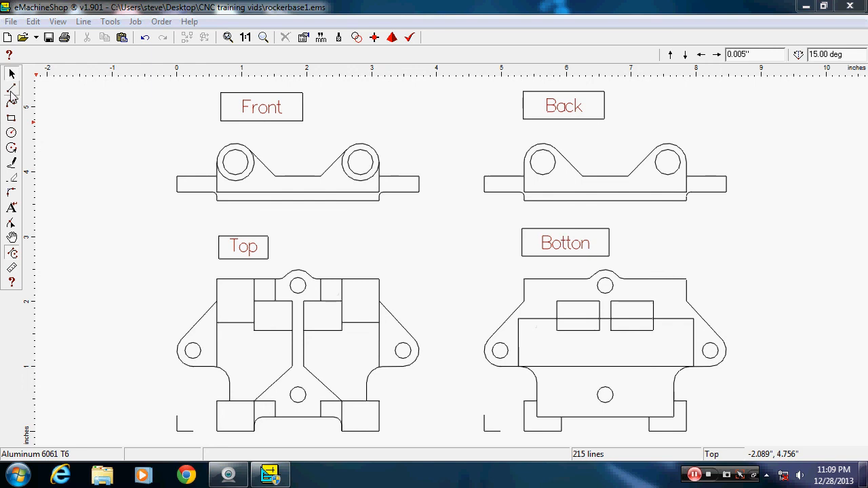
- Draw a rectangle about 1.488" wide across the two windows of the Bottom view and set its height to 0.370"
{"action": "left_click", "coordinate": [11, 120]}
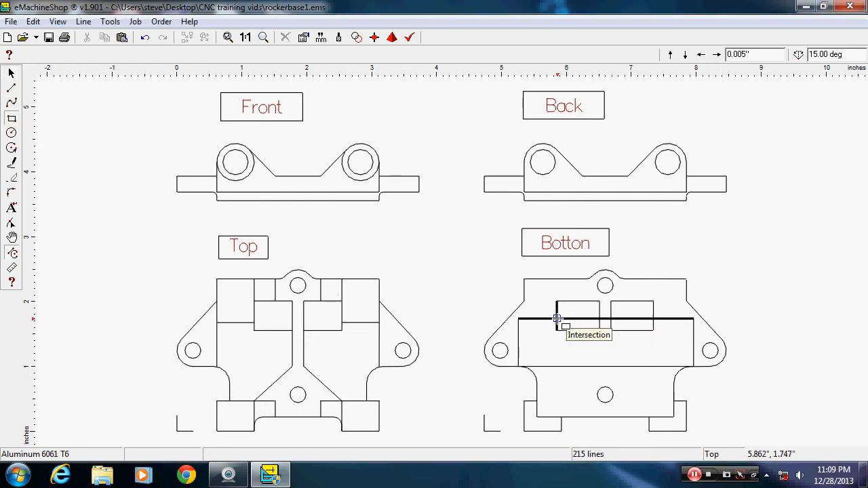
{"action": "left_click_drag", "start_coordinate": [556, 319], "coordinate": [653, 330]}
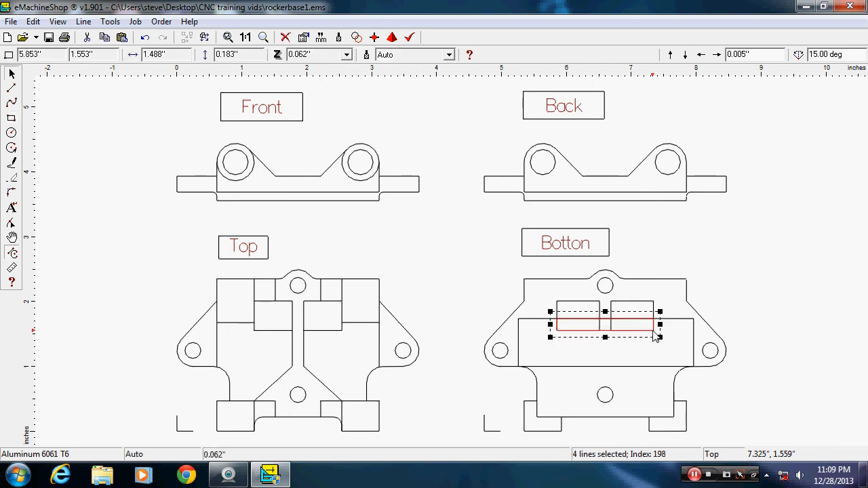
{"action": "double_click", "coordinate": [249, 55]}
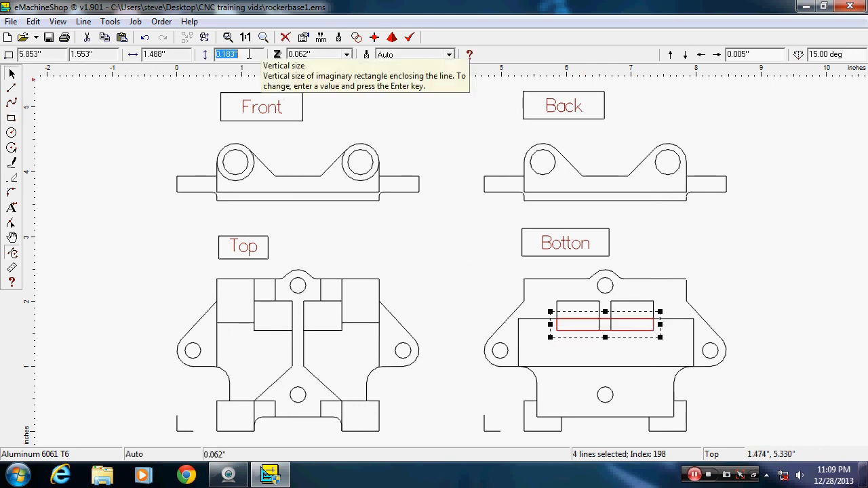
{"action": "key", "text": "BackSpace"}
{"action": "type", "text": "0.37"}
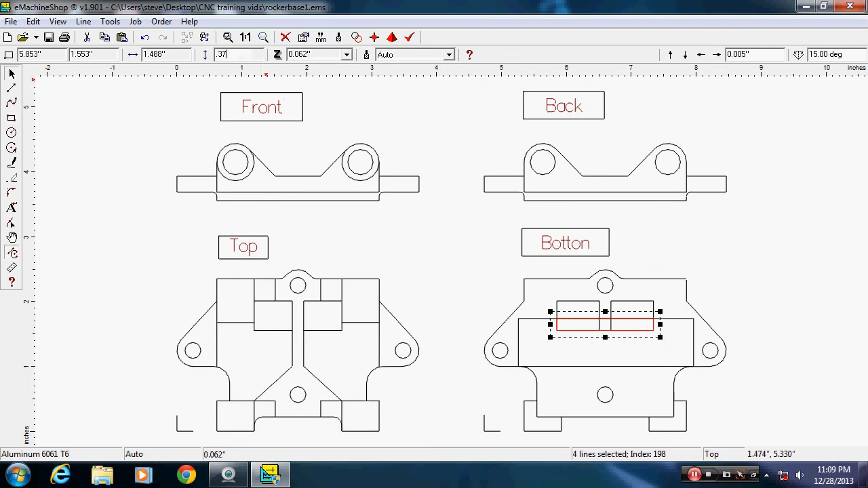
{"action": "key", "text": "Return"}
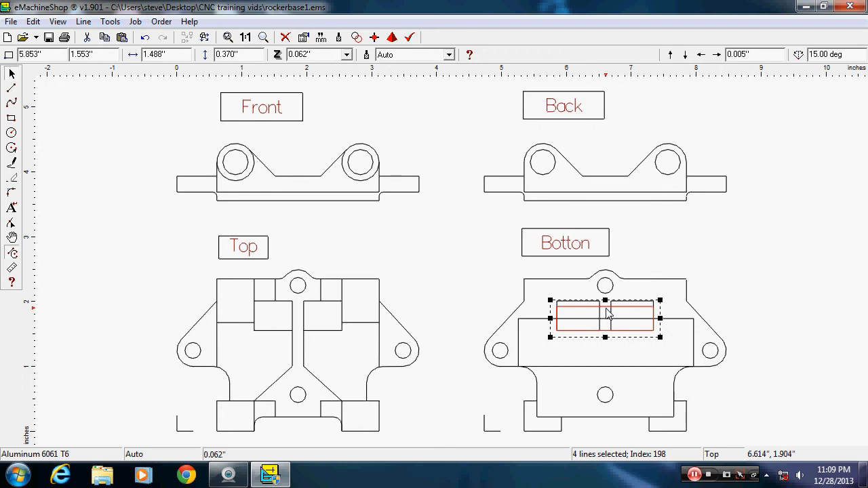
- Move the 0.370" high rectangle down so its top lies on the larger rectangle's upper edge and its sides align with the windows' outer sides
{"action": "left_click_drag", "start_coordinate": [605, 306], "coordinate": [607, 313]}
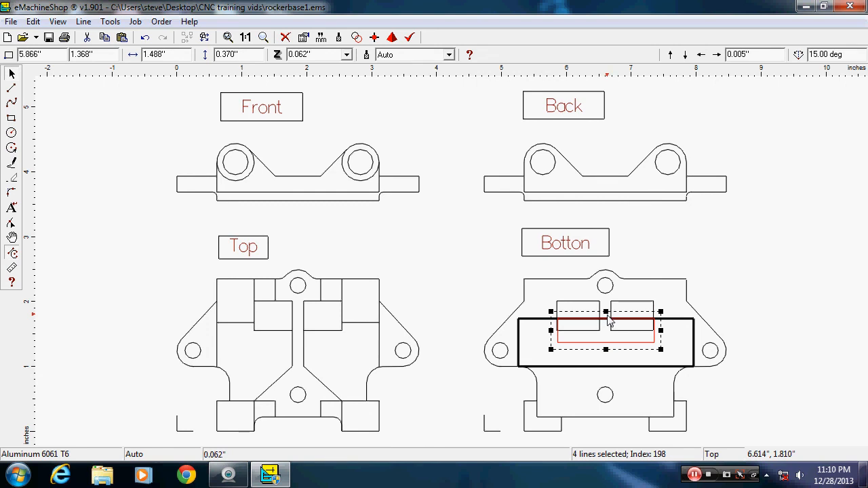
{"action": "left_click", "coordinate": [588, 383], "text": "shift"}
{"action": "left_click", "coordinate": [811, 387]}
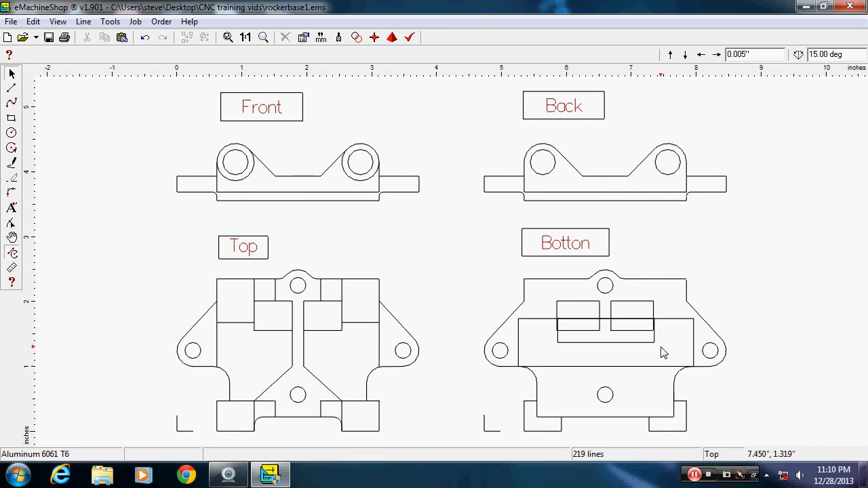
{"action": "left_click", "coordinate": [606, 344]}
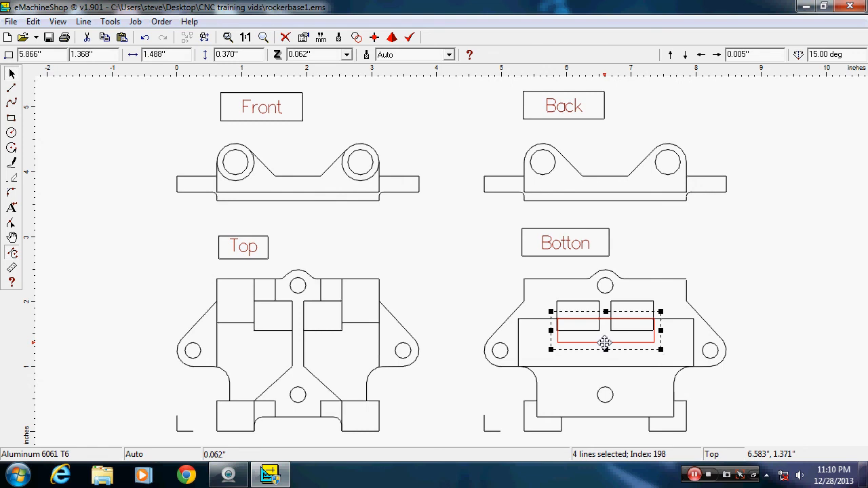
{"action": "left_click_drag", "start_coordinate": [604, 344], "coordinate": [606, 344]}
{"action": "left_click", "coordinate": [781, 328]}
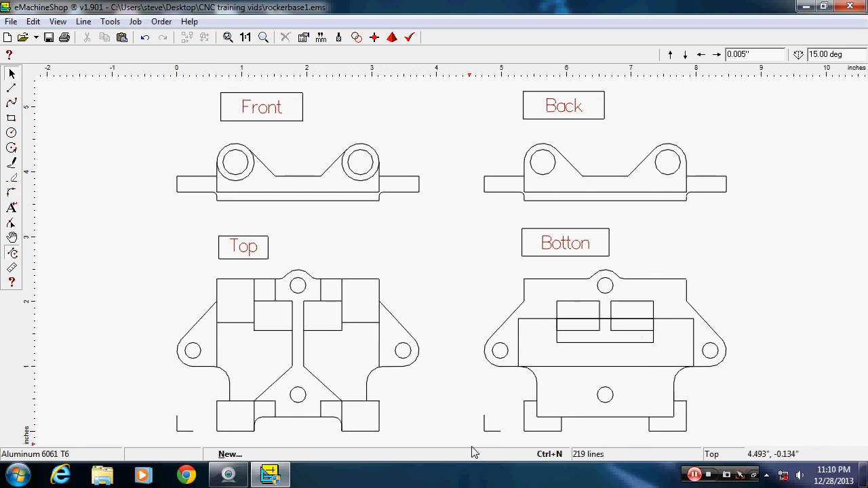
- Intersect all the lines of the Bottom view so they split where they cross
{"action": "left_click_drag", "start_coordinate": [515, 429], "coordinate": [748, 265]}
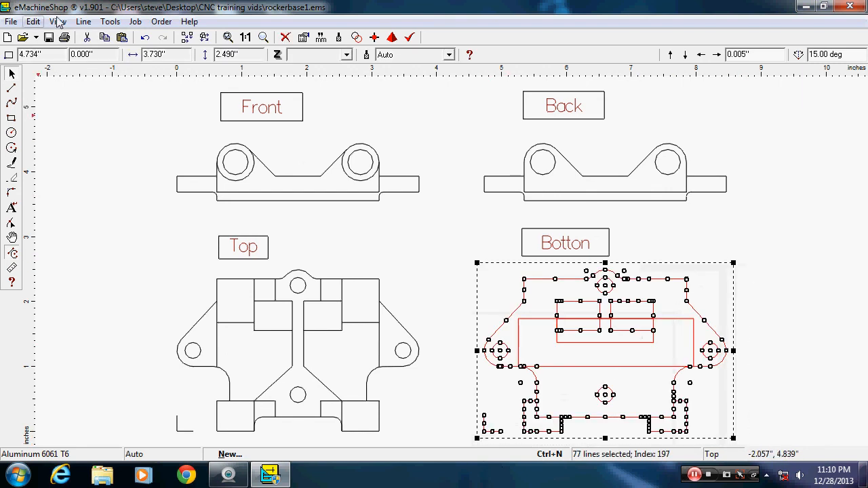
{"action": "left_click", "coordinate": [83, 22]}
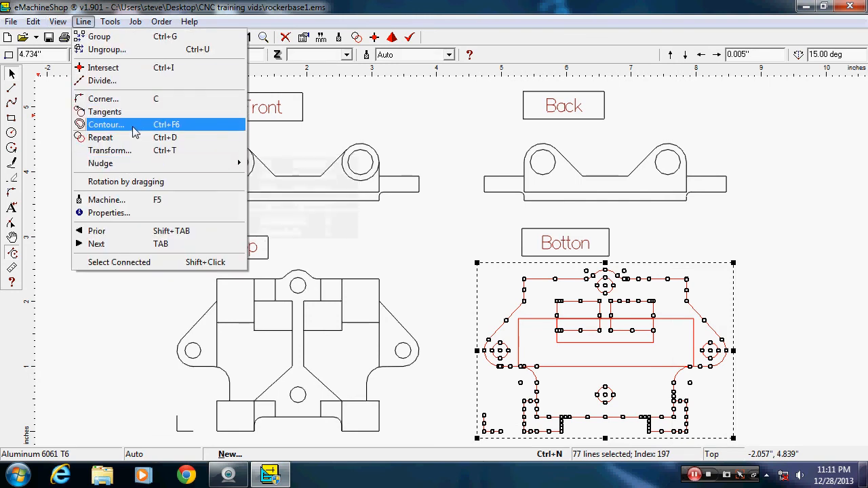
{"action": "left_click", "coordinate": [135, 69]}
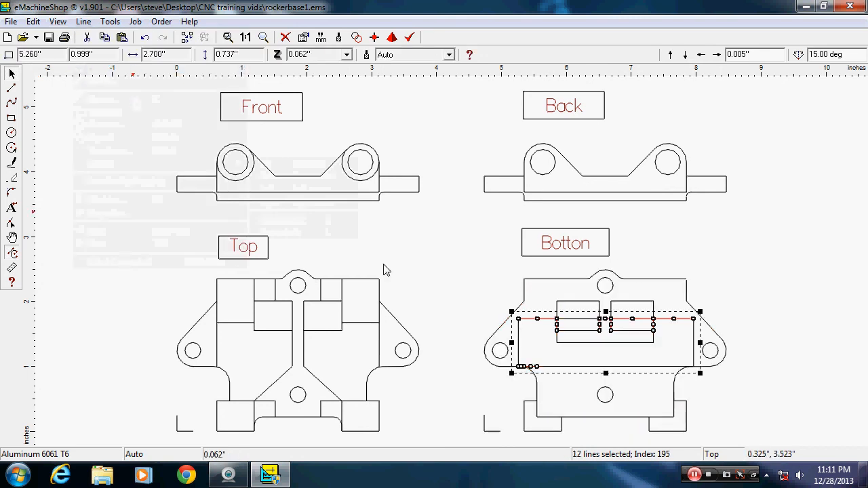
{"action": "key", "text": "Escape"}
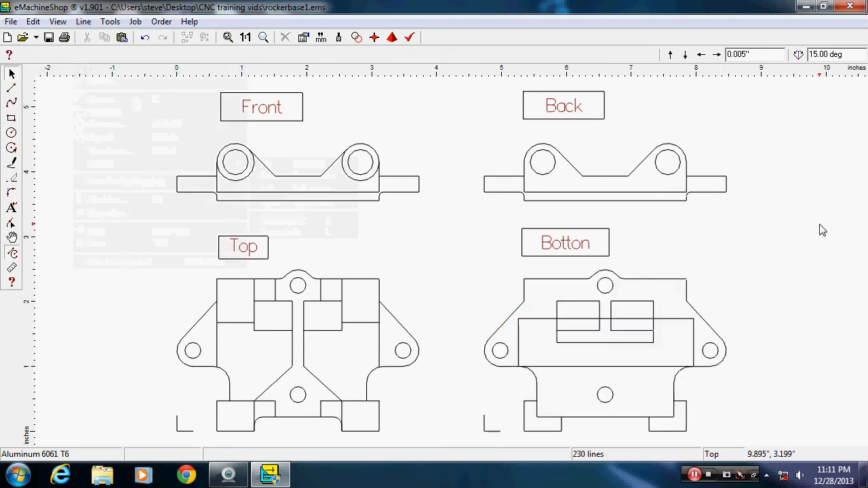
- Delete the three segments of the 2.700" rectangle's upper edge that run through and between the two windows in the Bottom view
{"action": "left_click", "coordinate": [581, 325]}
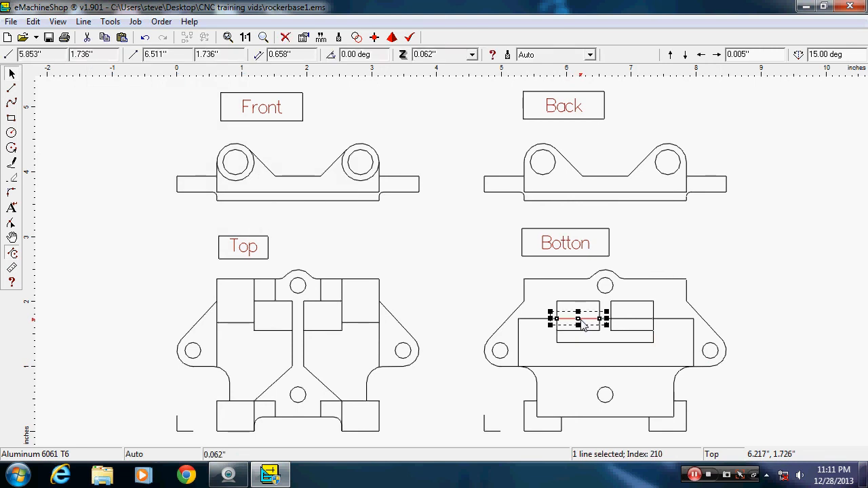
{"action": "key", "text": "Delete"}
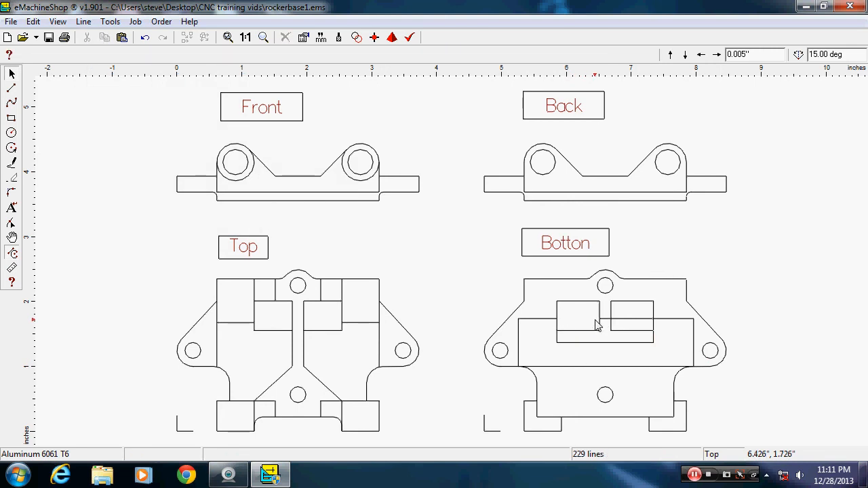
{"action": "left_click", "coordinate": [607, 326]}
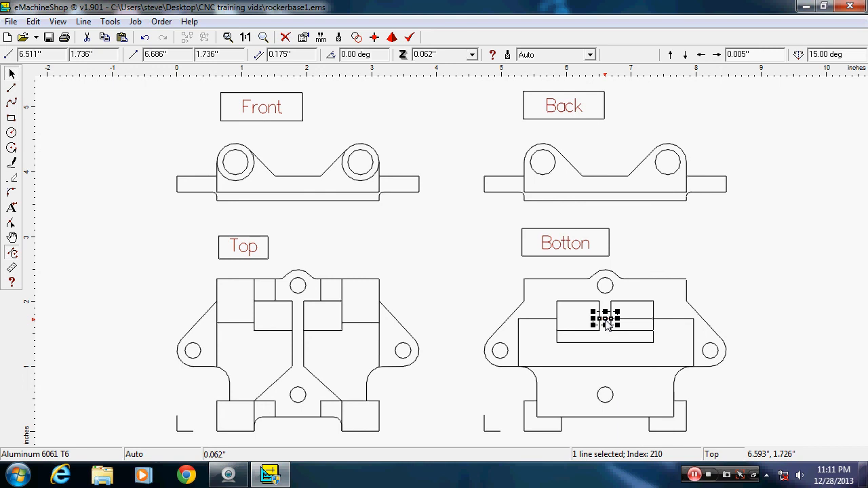
{"action": "key", "text": "Delete"}
{"action": "left_click", "coordinate": [641, 323]}
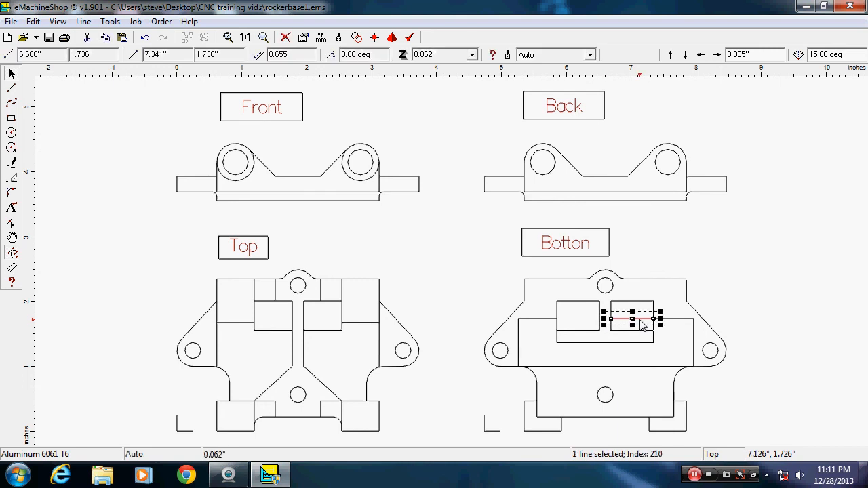
{"action": "key", "text": "Delete"}
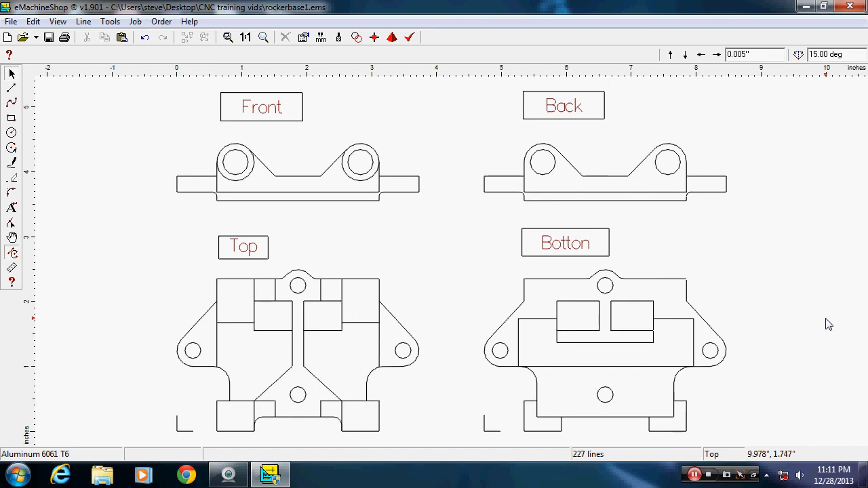
- Check the physical part in the webcam window and draw a rectangle about 2.109" wide by 0.387" high up from the Bottom view's lower edge
{"action": "left_click", "coordinate": [229, 476]}
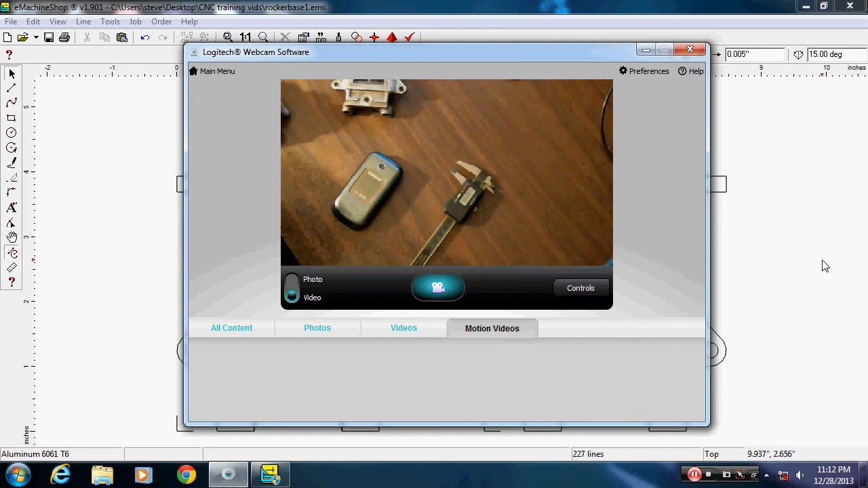
{"action": "left_click", "coordinate": [785, 265]}
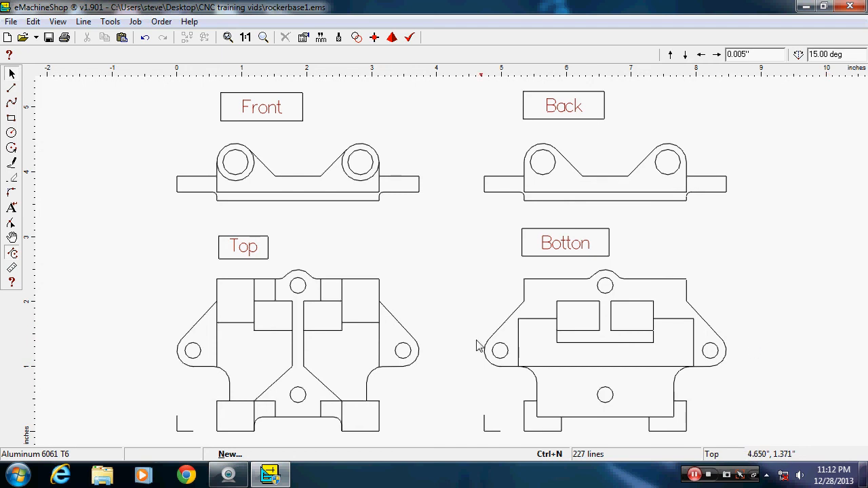
{"action": "left_click", "coordinate": [10, 118]}
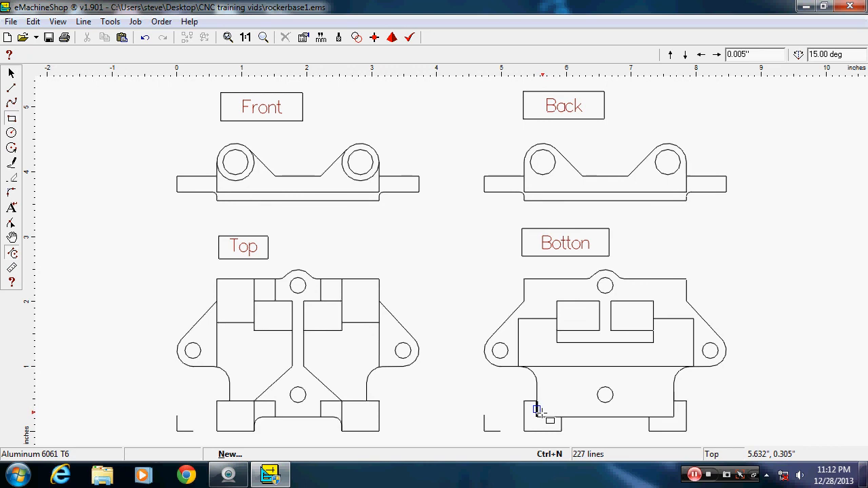
{"action": "mouse_move", "coordinate": [537, 416]}
{"action": "left_mouse_down"}
{"action": "mouse_move", "coordinate": [629, 383]}
{"action": "mouse_move", "coordinate": [676, 393]}
{"action": "left_mouse_up"}
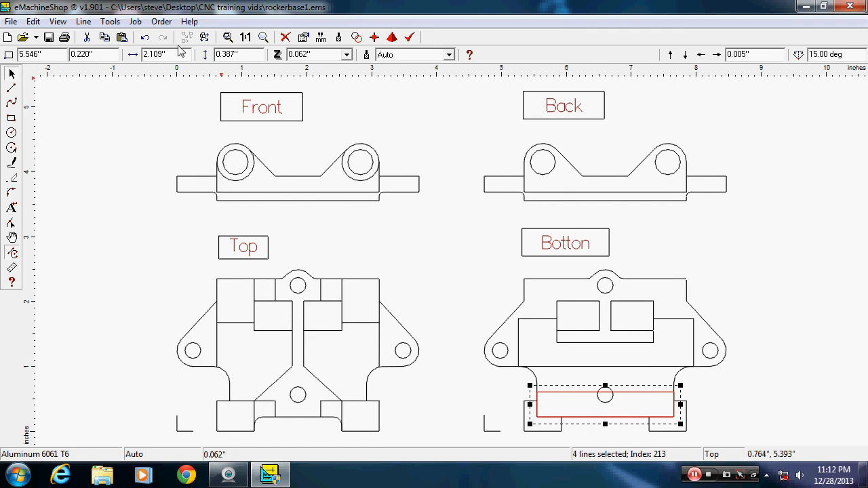
- Set the new rectangle's height to 0.530" and move it up so its upper edge meets the underside of the 2.700" rectangle
{"action": "double_click", "coordinate": [250, 56]}
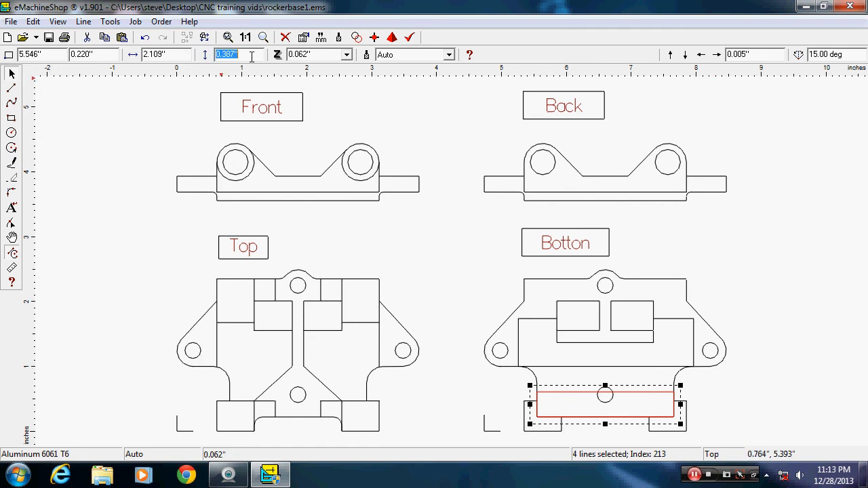
{"action": "key", "text": "BackSpace"}
{"action": "type", "text": ".53"}
{"action": "key", "text": "Return"}
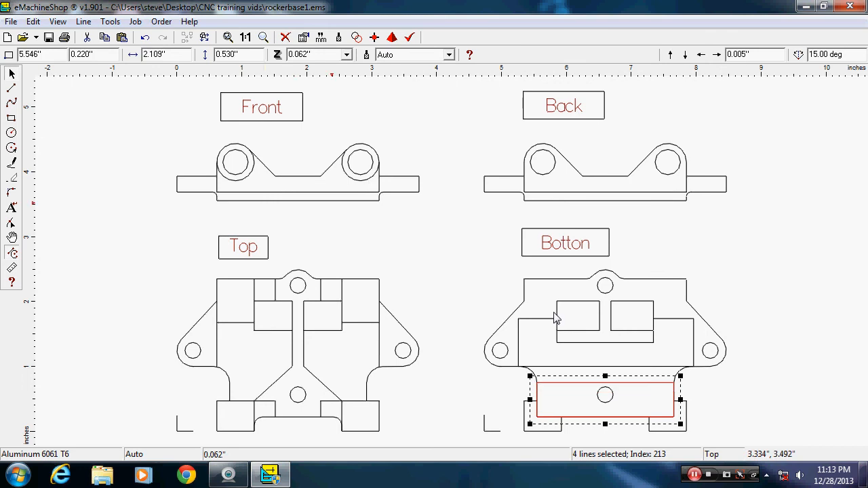
{"action": "left_click_drag", "start_coordinate": [635, 383], "coordinate": [631, 373]}
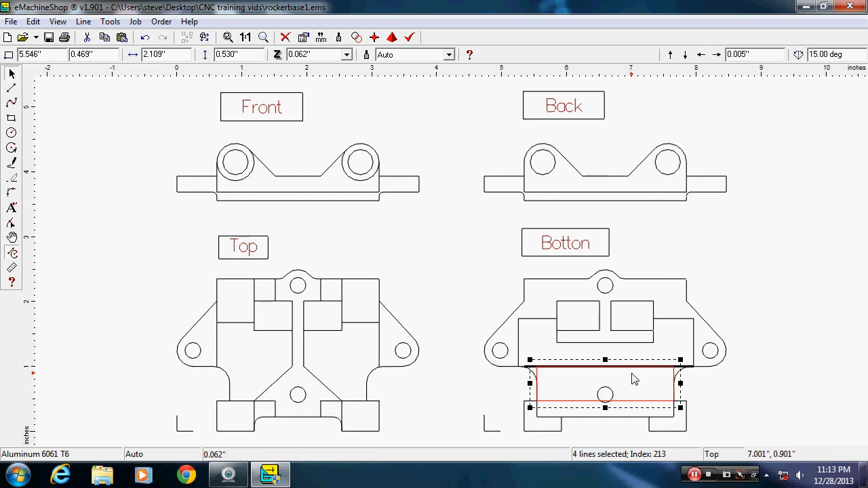
{"action": "left_click", "coordinate": [804, 354]}
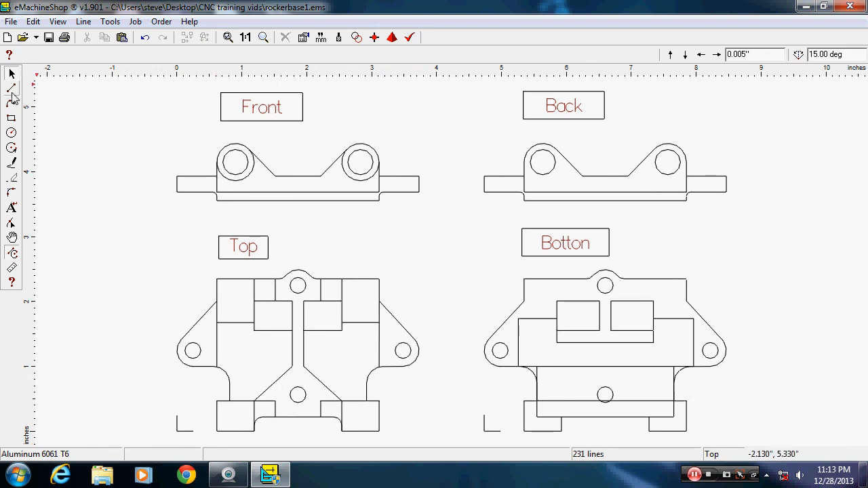
- Draw a circle about 0.760" in diameter centered on the lower hole of the Bottom view
{"action": "left_click", "coordinate": [12, 133]}
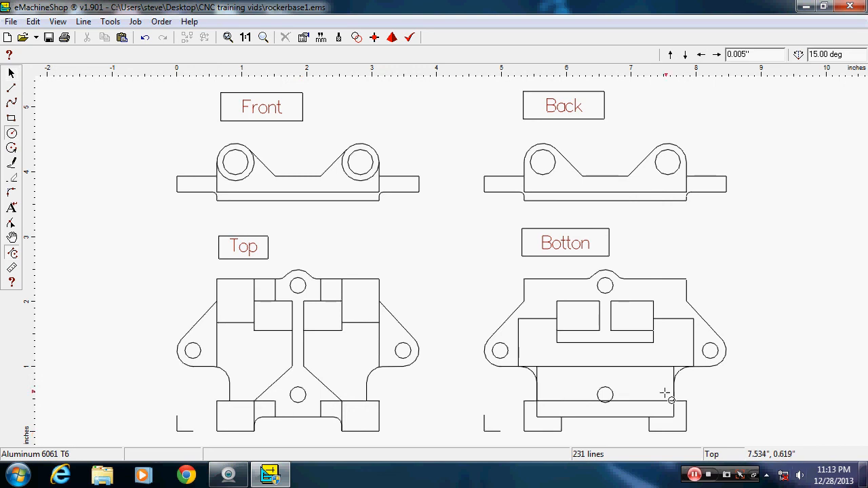
{"action": "left_click", "coordinate": [608, 396]}
{"action": "left_click_drag", "start_coordinate": [608, 393], "coordinate": [628, 384]}
{"action": "left_click", "coordinate": [627, 388]}
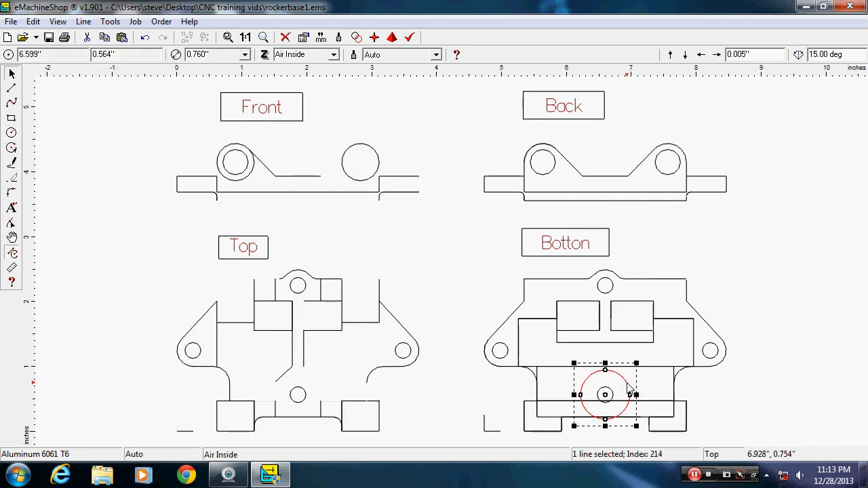
- Set the diameter of the circle around the Bottom view's lower hole to 0.800"
{"action": "double_click", "coordinate": [214, 55]}
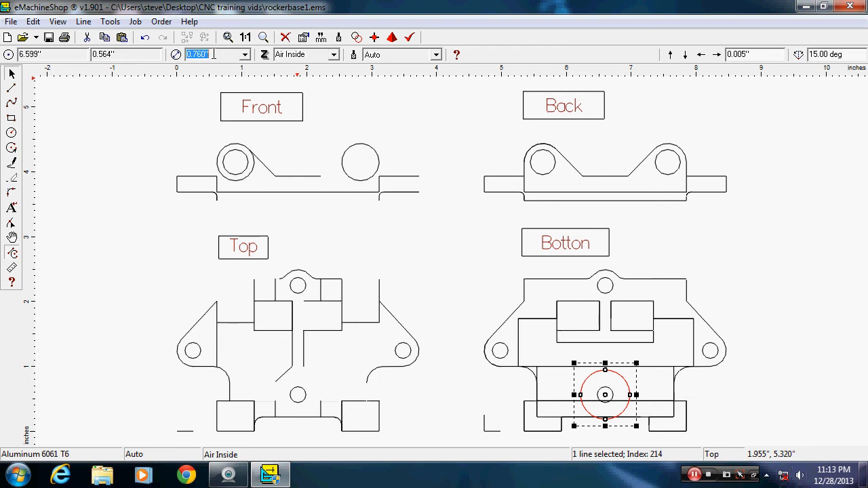
{"action": "key", "text": "BackSpace"}
{"action": "type", "text": "."}
{"action": "type", "text": "8"}
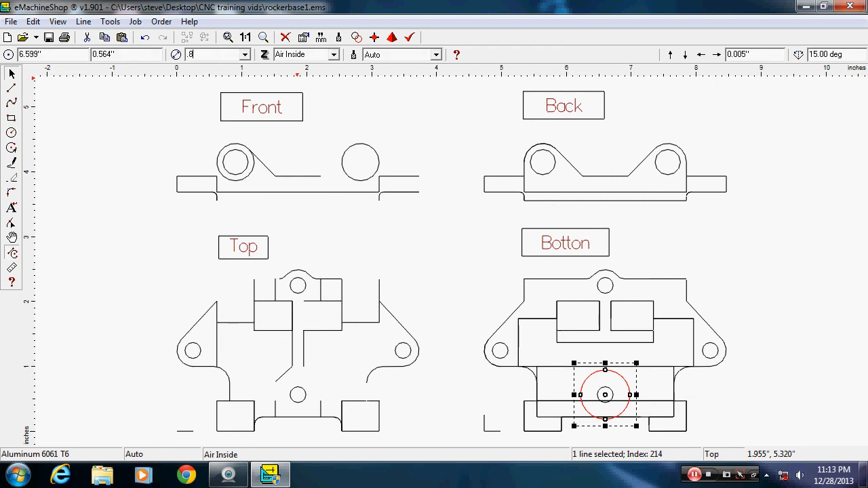
{"action": "key", "text": "Return"}
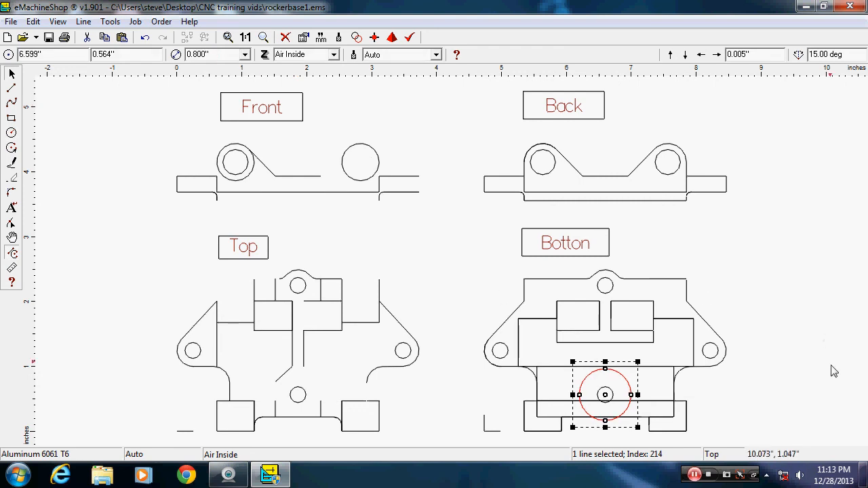
{"action": "left_click", "coordinate": [821, 398]}
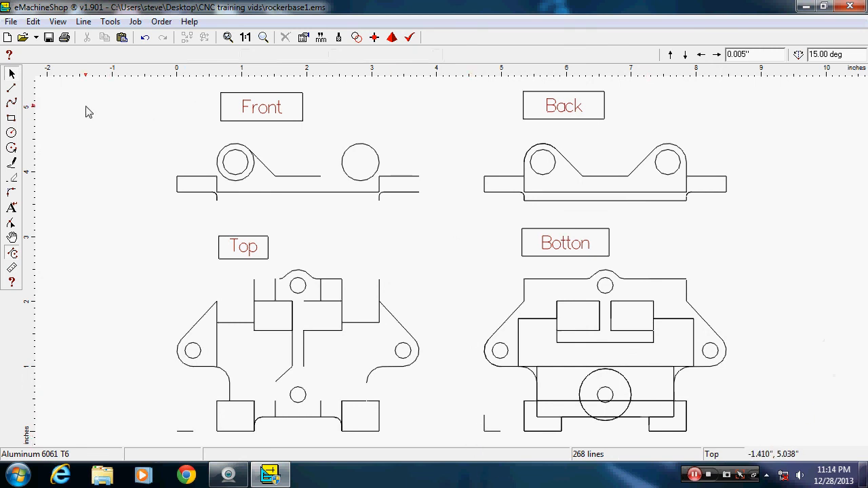
- Draw a rectangle 0.800" wide and about 1.170" high, and place its upper edge across the center of the Bottom view's 0.800" circle
{"action": "left_click", "coordinate": [11, 119]}
{"action": "left_click_drag", "start_coordinate": [67, 125], "coordinate": [111, 201]}
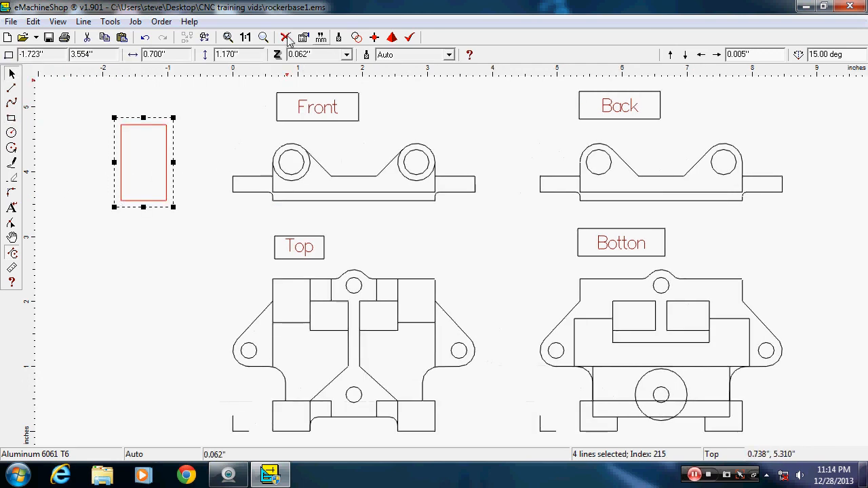
{"action": "left_click", "coordinate": [166, 54]}
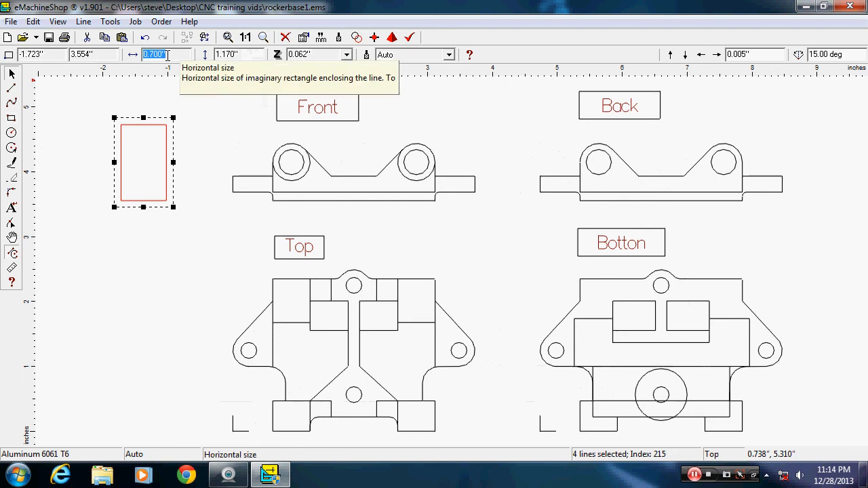
{"action": "type", "text": "."}
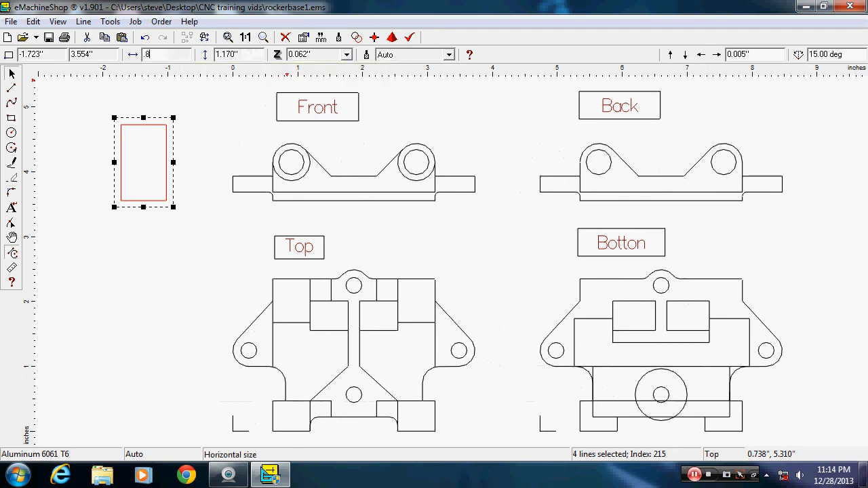
{"action": "type", "text": "8"}
{"action": "key", "text": "Return"}
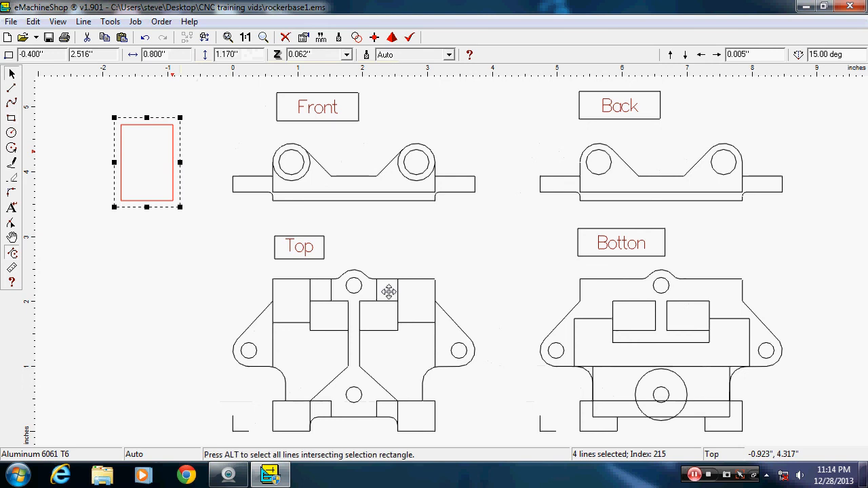
{"action": "mouse_move", "coordinate": [388, 291]}
{"action": "left_mouse_down"}
{"action": "mouse_move", "coordinate": [697, 412]}
{"action": "mouse_move", "coordinate": [692, 397]}
{"action": "mouse_move", "coordinate": [691, 416]}
{"action": "left_mouse_up"}
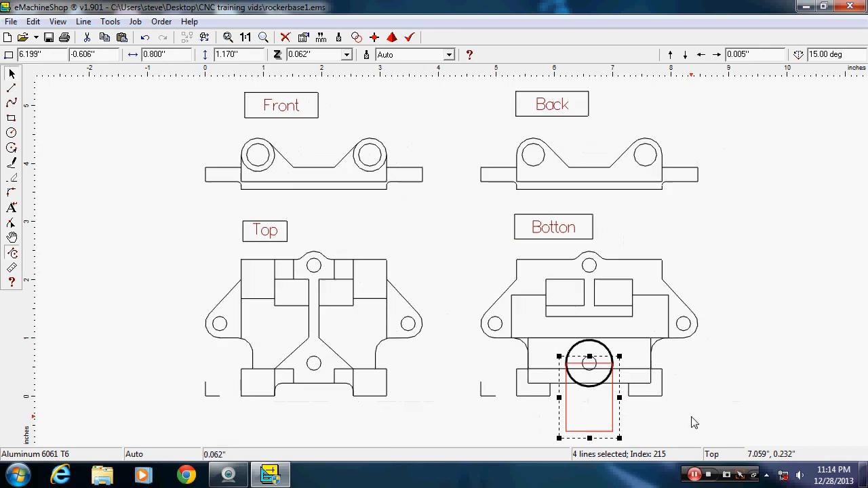
{"action": "left_click", "coordinate": [785, 239]}
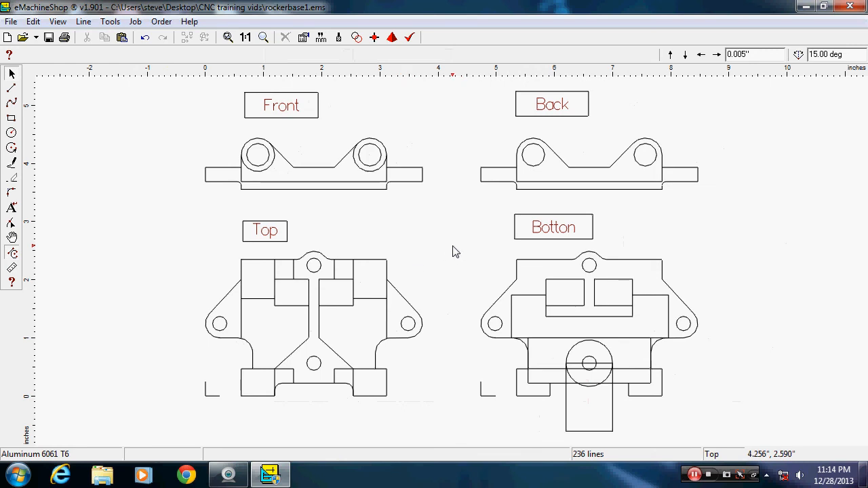
- Intersect all lines of the Bottom view, including the new circle and rectangle
{"action": "mouse_move", "coordinate": [453, 246]}
{"action": "left_mouse_down"}
{"action": "mouse_move", "coordinate": [653, 314]}
{"action": "mouse_move", "coordinate": [738, 378]}
{"action": "mouse_move", "coordinate": [737, 446]}
{"action": "left_mouse_up"}
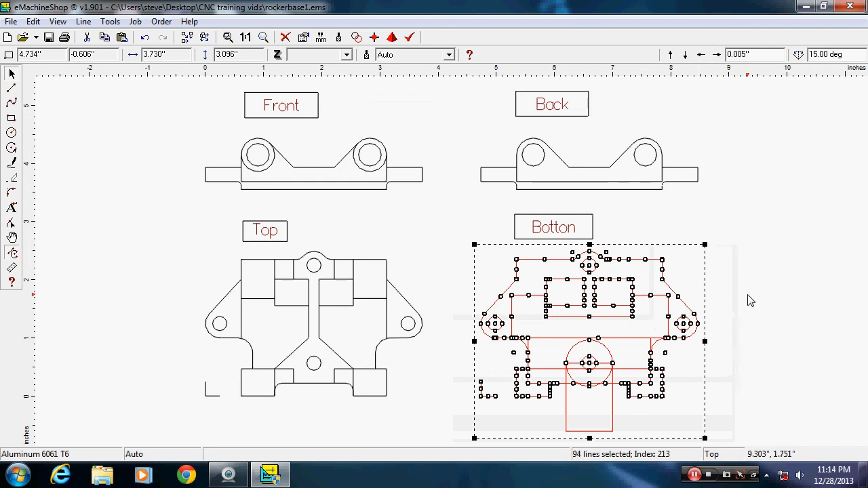
{"action": "left_click", "coordinate": [83, 22]}
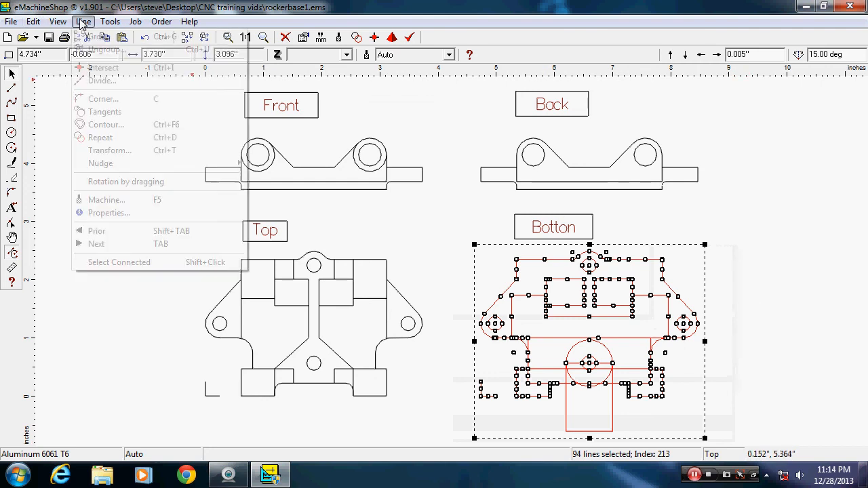
{"action": "left_click", "coordinate": [103, 68]}
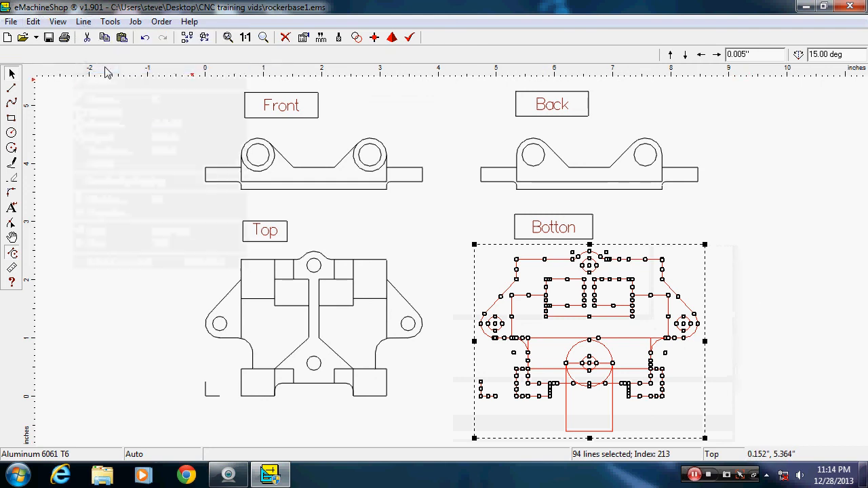
{"action": "left_click", "coordinate": [764, 278]}
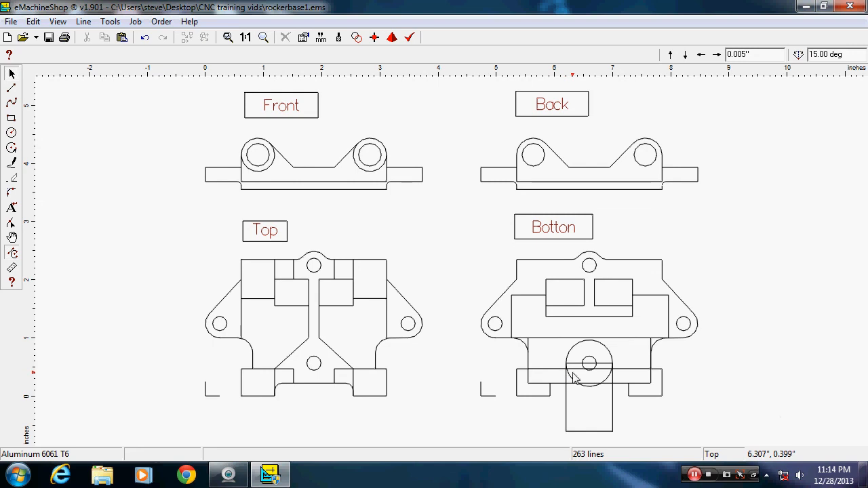
- Delete the horizontal segment inside the circle left of the lower hole and the rectangle's sides extending below the Bottom view
{"action": "left_click", "coordinate": [576, 377]}
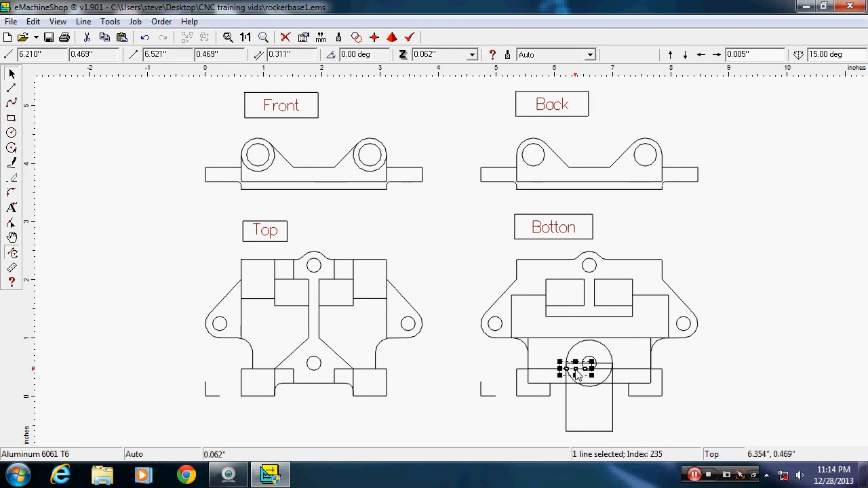
{"action": "key", "text": "Delete"}
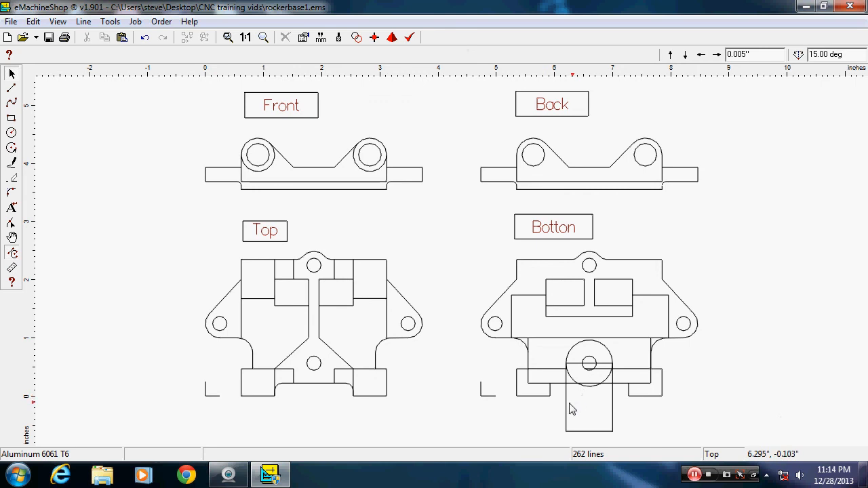
{"action": "left_click", "coordinate": [567, 409]}
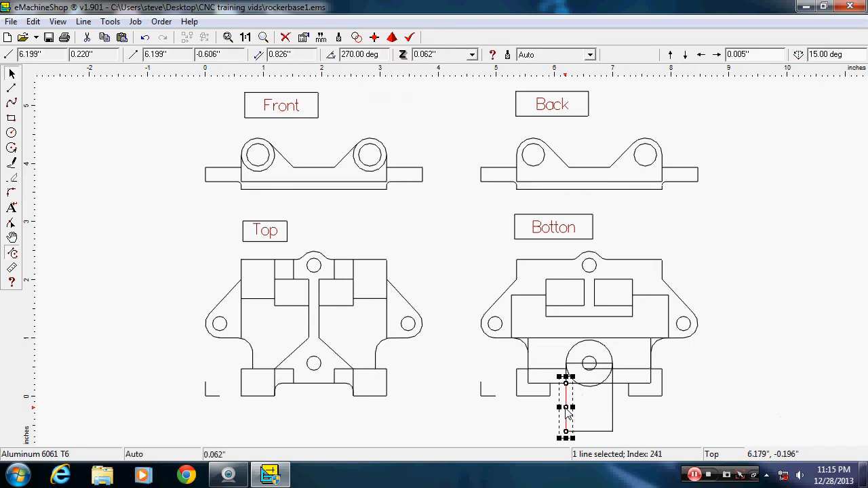
{"action": "key", "text": "Delete"}
{"action": "left_click", "coordinate": [588, 431]}
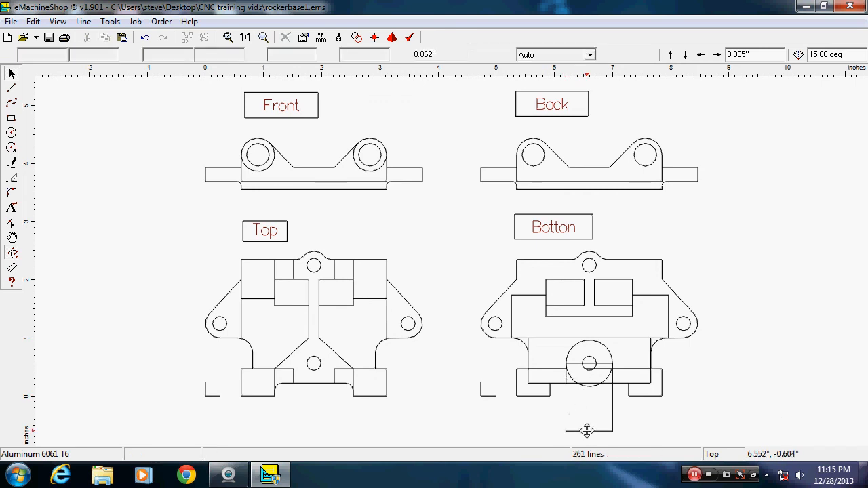
{"action": "key", "text": "Delete"}
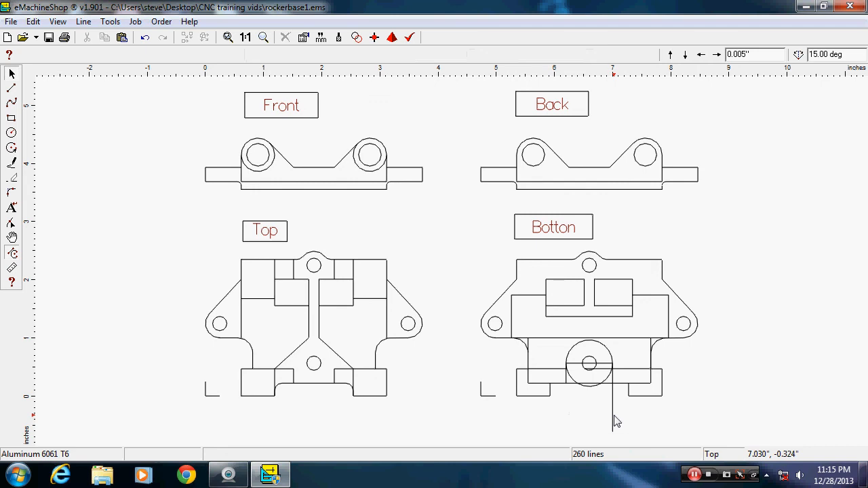
{"action": "left_click", "coordinate": [613, 416]}
{"action": "left_click", "coordinate": [613, 418]}
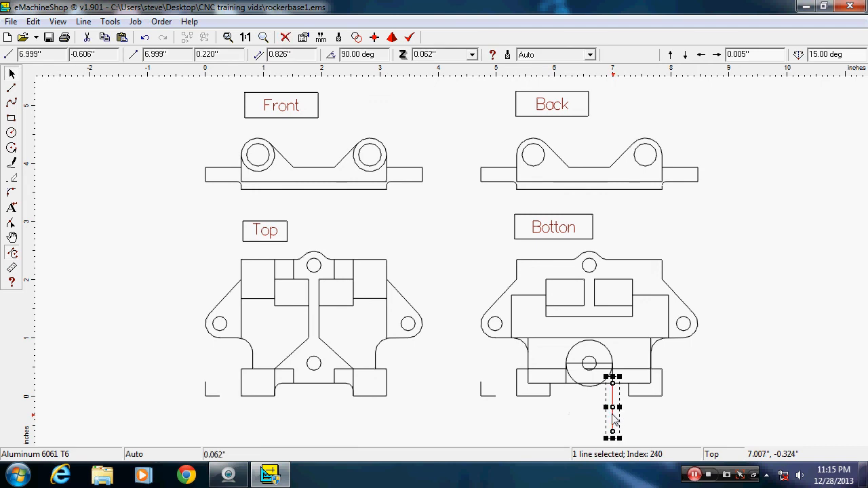
{"action": "key", "text": "Delete"}
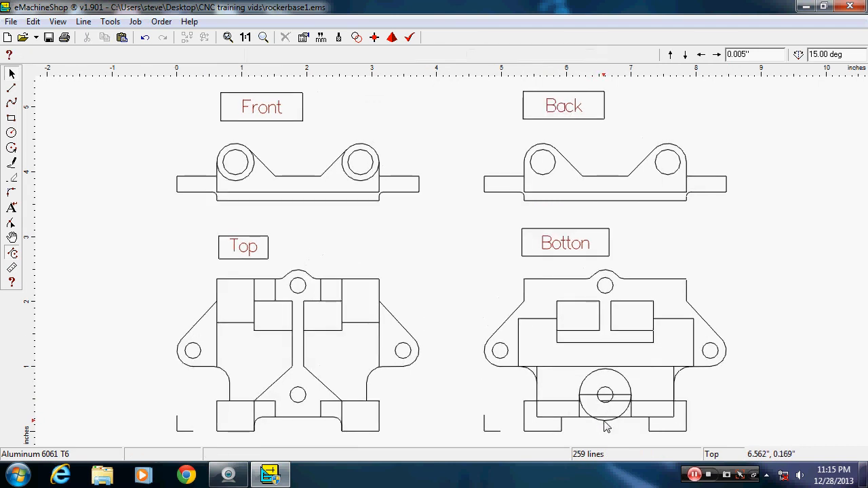
- Delete the circle's arc below the Bottom view's lower edge and the two remaining horizontal segments inside the circle beneath its center
{"action": "left_click", "coordinate": [606, 423]}
{"action": "key", "text": "Delete"}
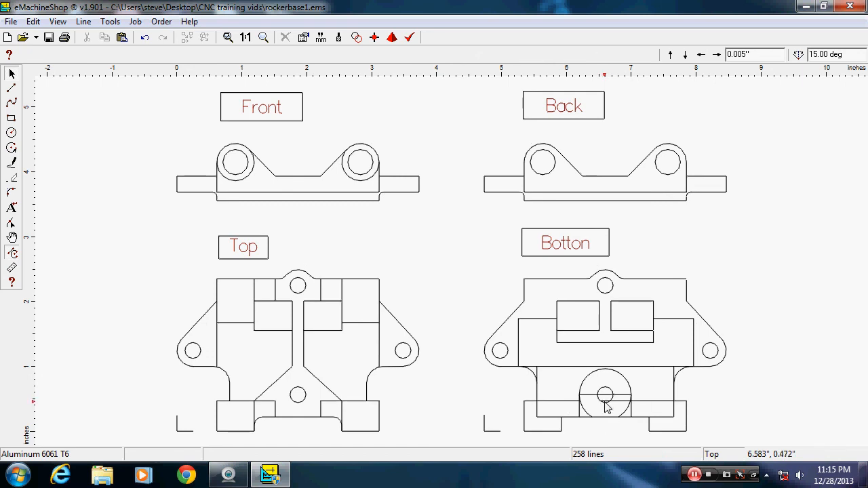
{"action": "left_click", "coordinate": [607, 406]}
{"action": "left_click", "coordinate": [607, 405]}
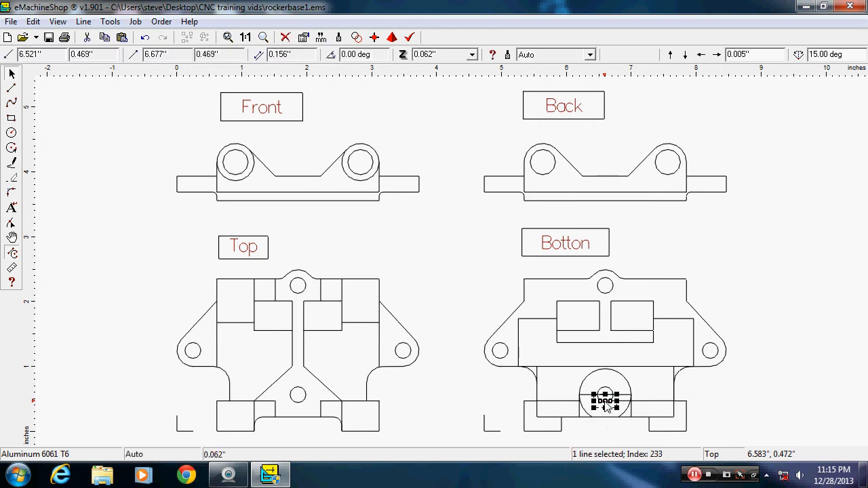
{"action": "key", "text": "Delete"}
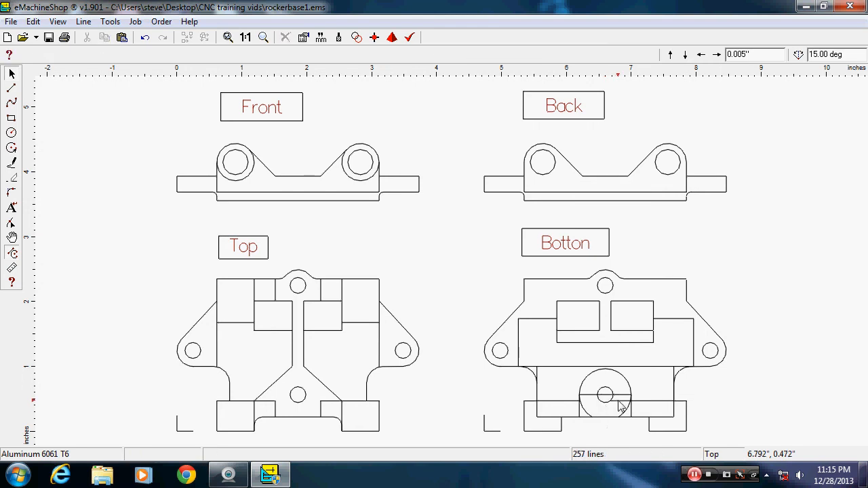
{"action": "left_click", "coordinate": [622, 405]}
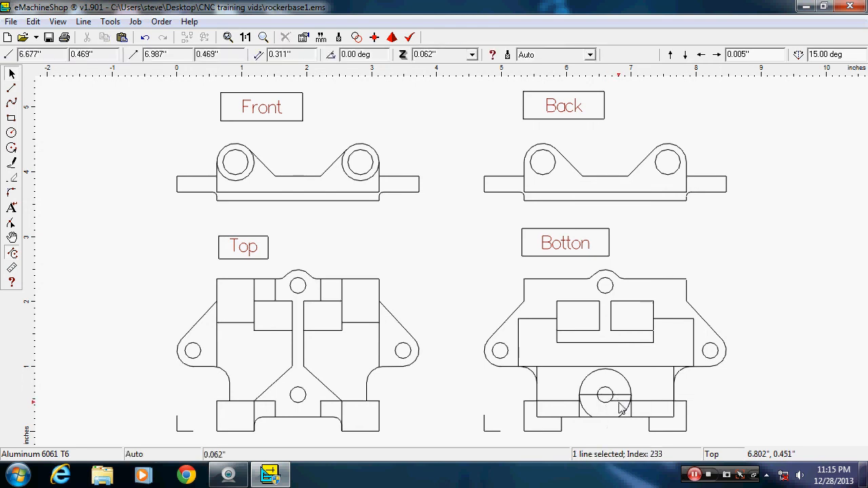
{"action": "key", "text": "Delete"}
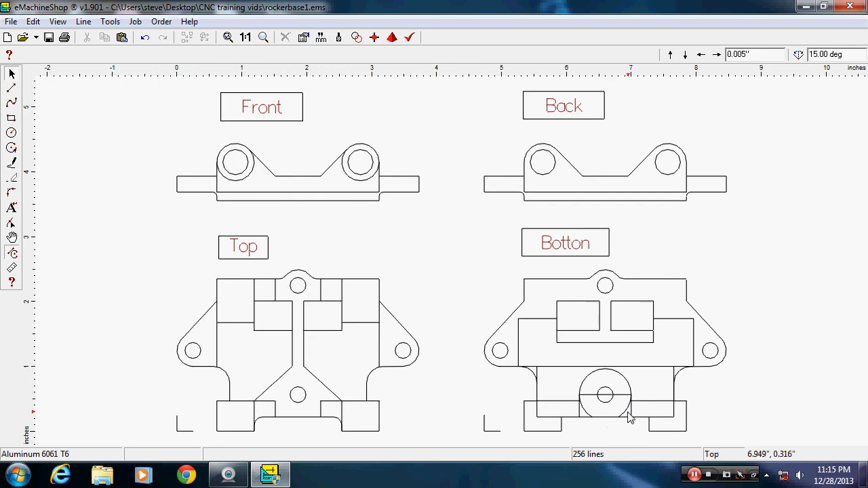
- Delete the circle's two lower side arcs and the rectangle's two vertical segments just above the Bottom view's lower edge
{"action": "left_click", "coordinate": [629, 419]}
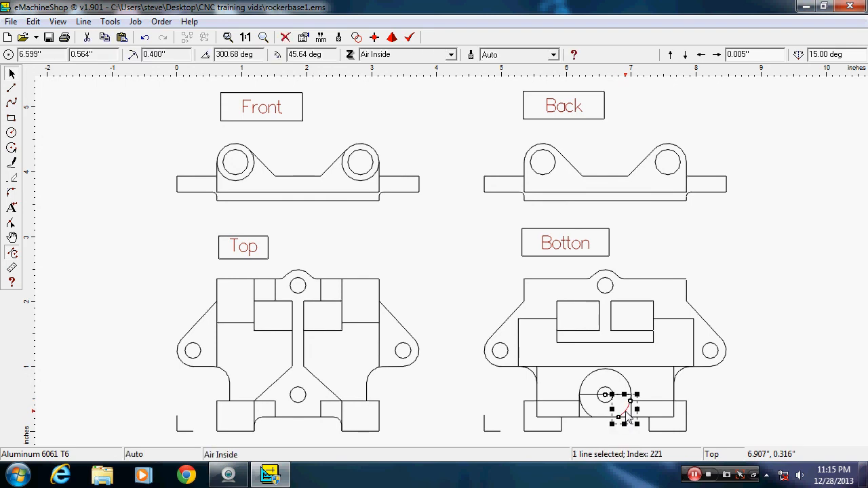
{"action": "key", "text": "Delete"}
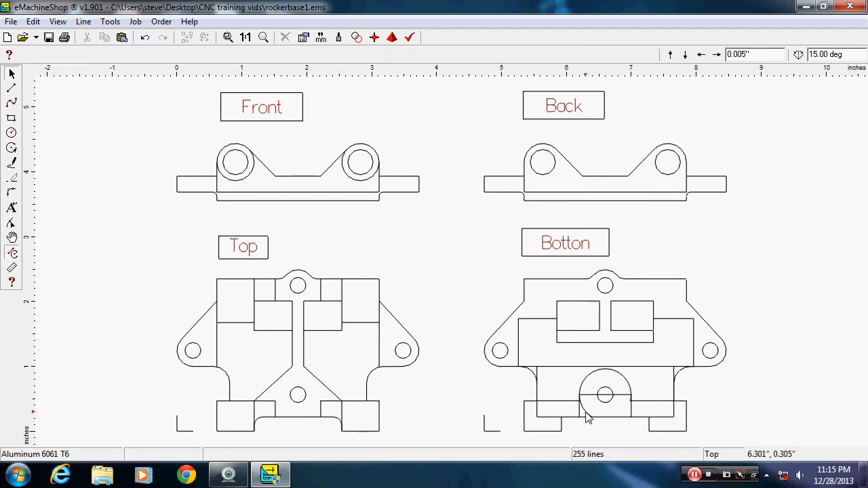
{"action": "left_click", "coordinate": [588, 418]}
{"action": "key", "text": "Delete"}
{"action": "left_click", "coordinate": [580, 415]}
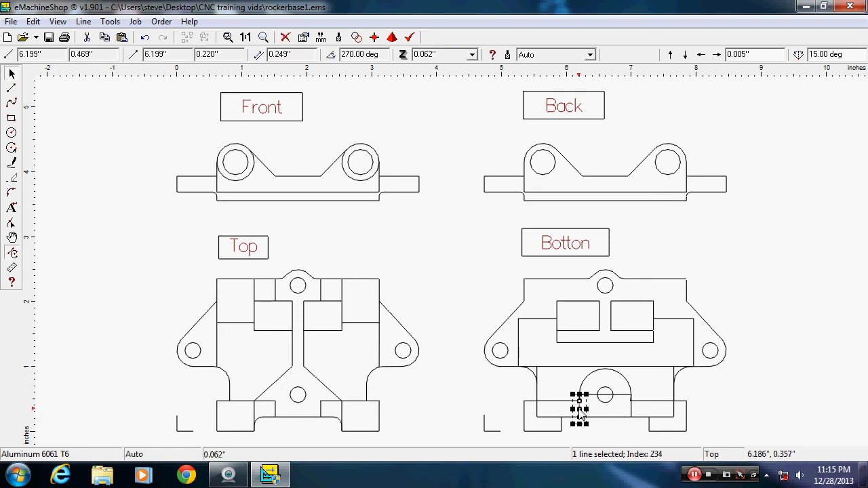
{"action": "key", "text": "Delete"}
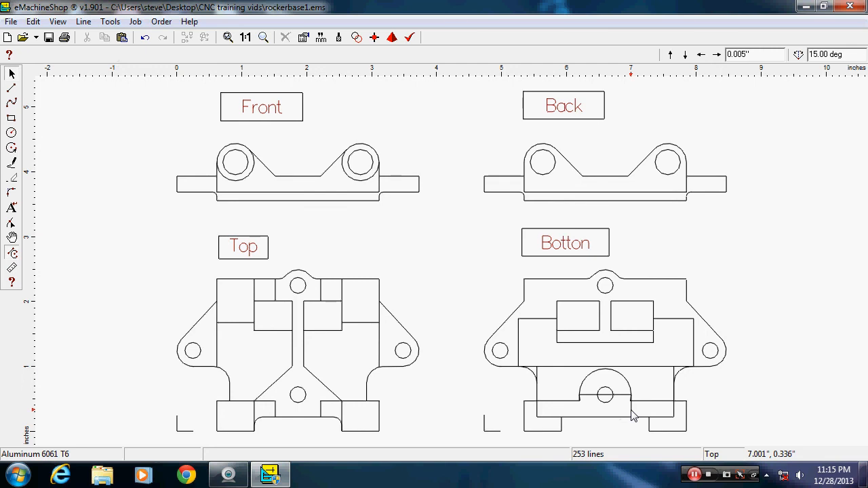
{"action": "left_click", "coordinate": [631, 415]}
{"action": "key", "text": "Delete"}
- Delete the three segments of the rectangle's upper edge that run across the circle and through the lower hole
{"action": "left_click", "coordinate": [624, 399]}
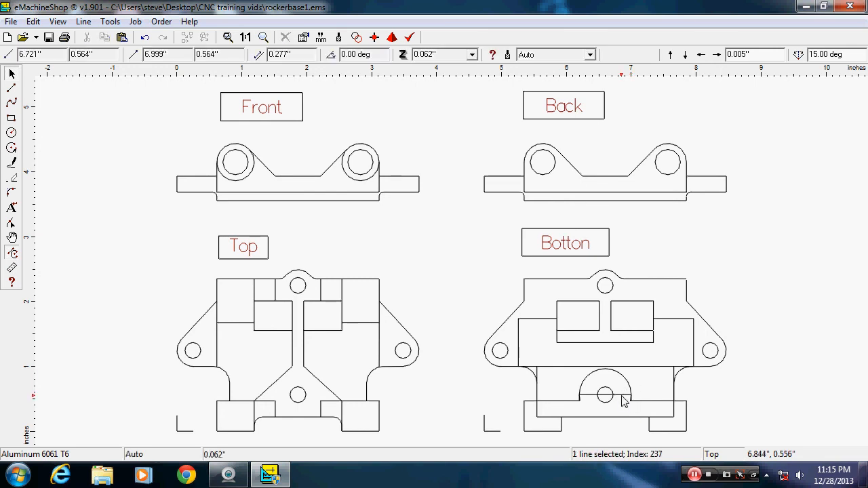
{"action": "key", "text": "Delete"}
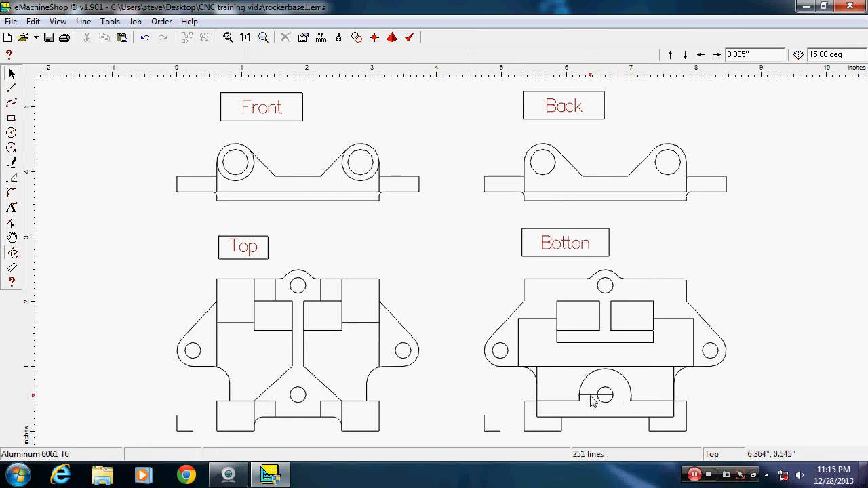
{"action": "left_click", "coordinate": [591, 400]}
{"action": "key", "text": "Delete"}
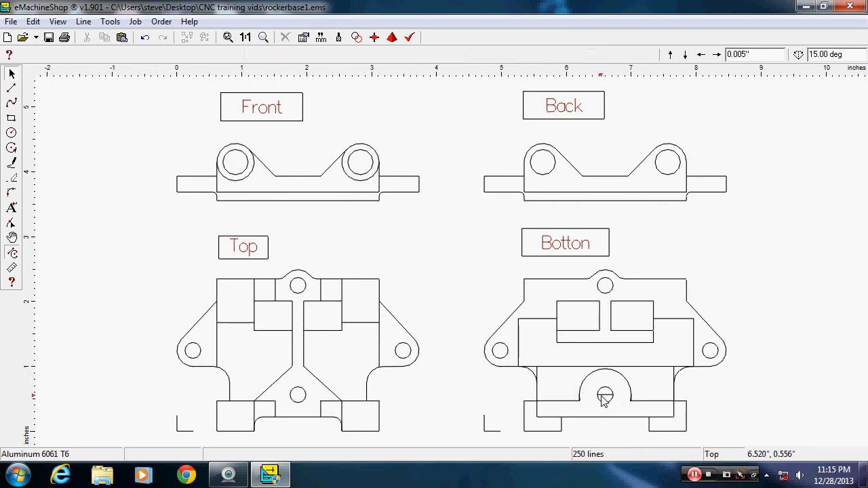
{"action": "left_click", "coordinate": [605, 399]}
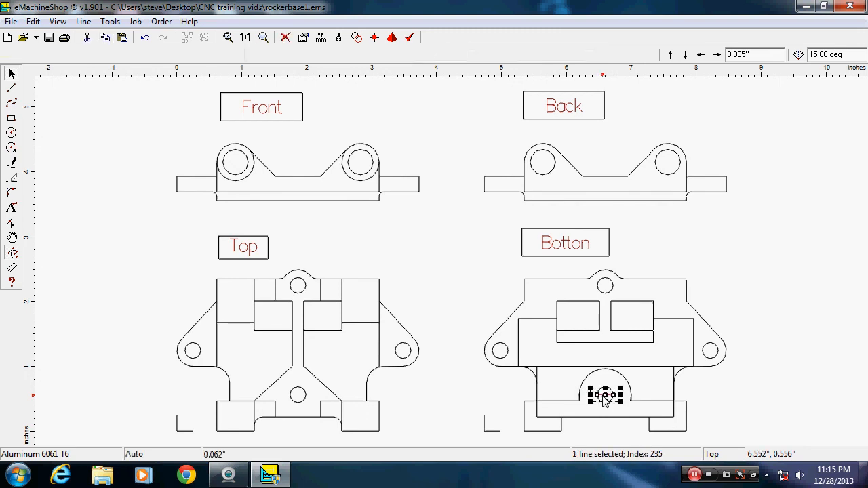
{"action": "key", "text": "Delete"}
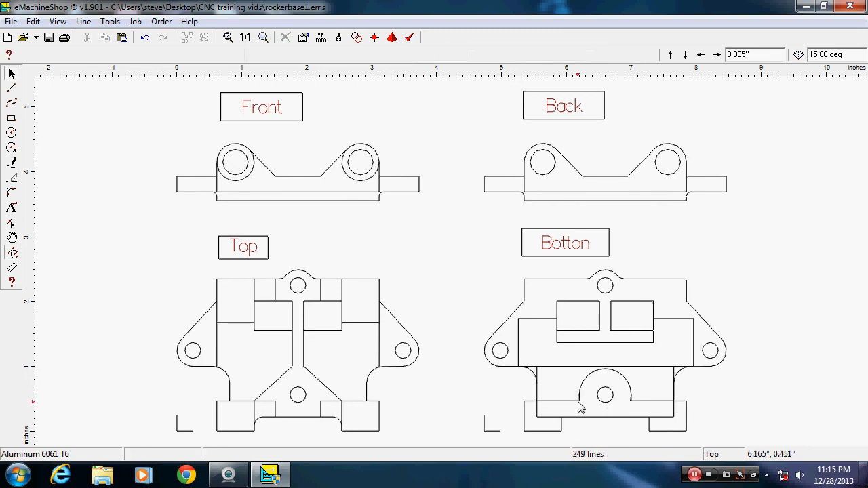
- Delete the leftover arc piece and short horizontal segment at the boss's left foot in the Bottom view, keeping the vertical line
{"action": "left_click", "coordinate": [581, 405]}
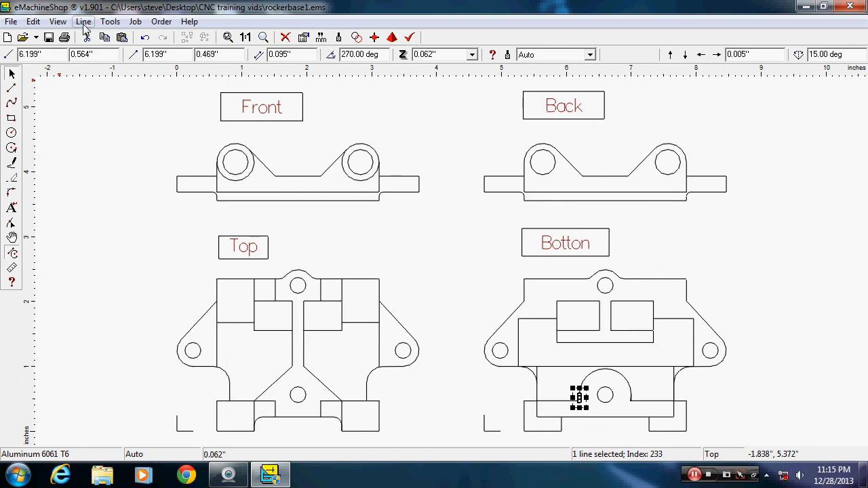
{"action": "left_click", "coordinate": [58, 22]}
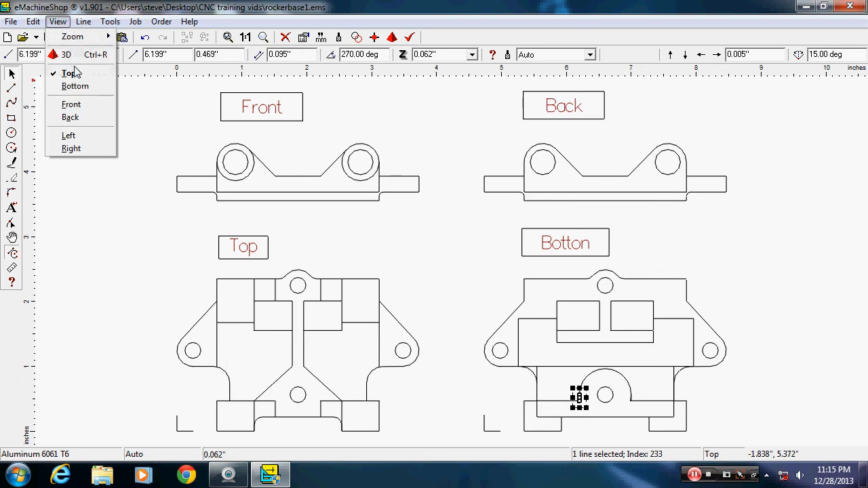
{"action": "mouse_move", "coordinate": [82, 39]}
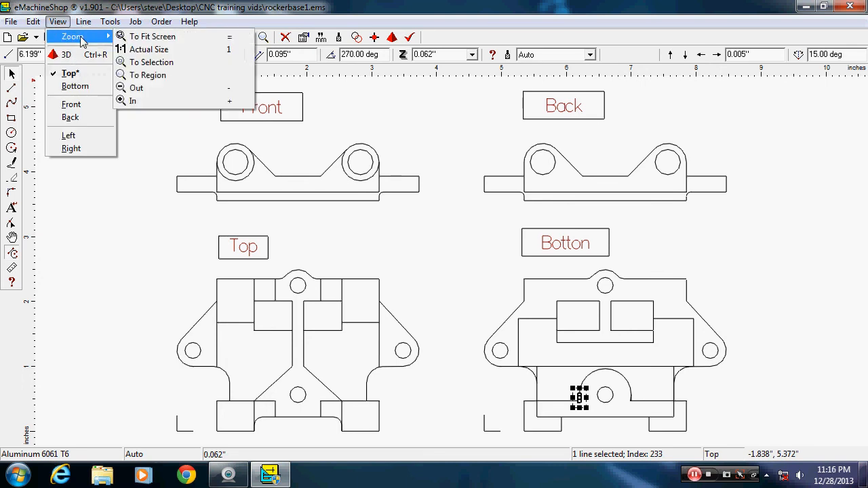
{"action": "left_click", "coordinate": [170, 63]}
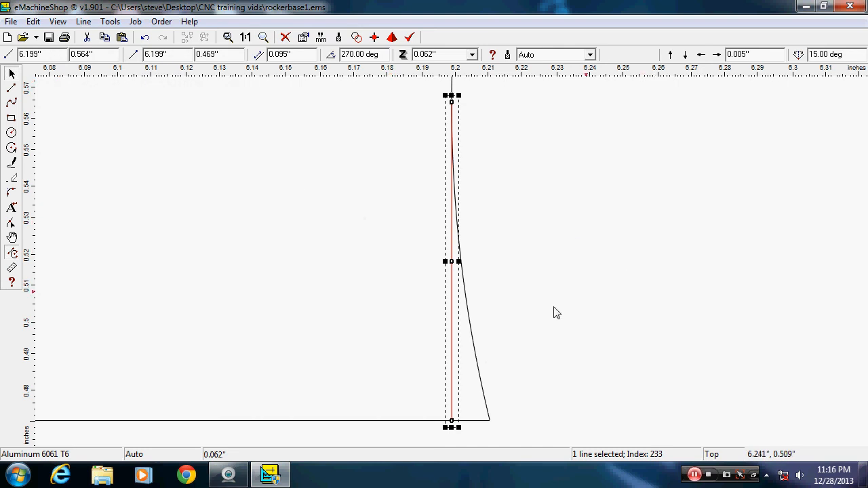
{"action": "left_click", "coordinate": [476, 423], "text": "shift"}
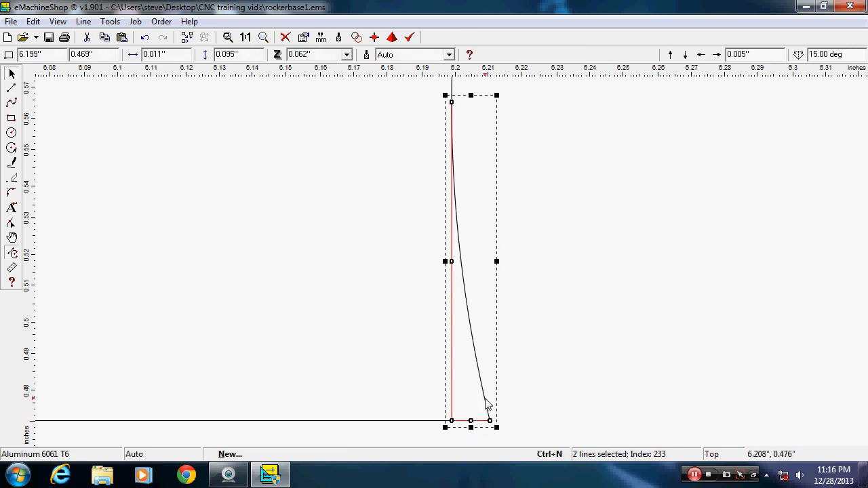
{"action": "left_click", "coordinate": [487, 403], "text": "shift"}
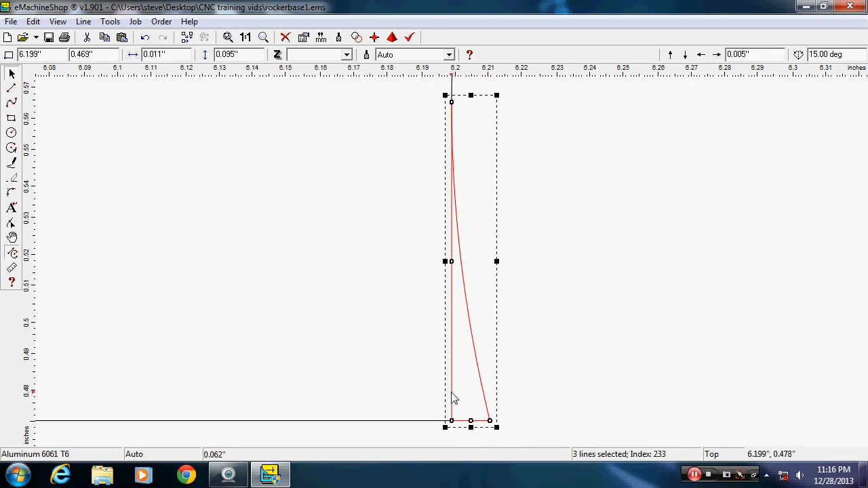
{"action": "left_click", "coordinate": [452, 394], "text": "shift"}
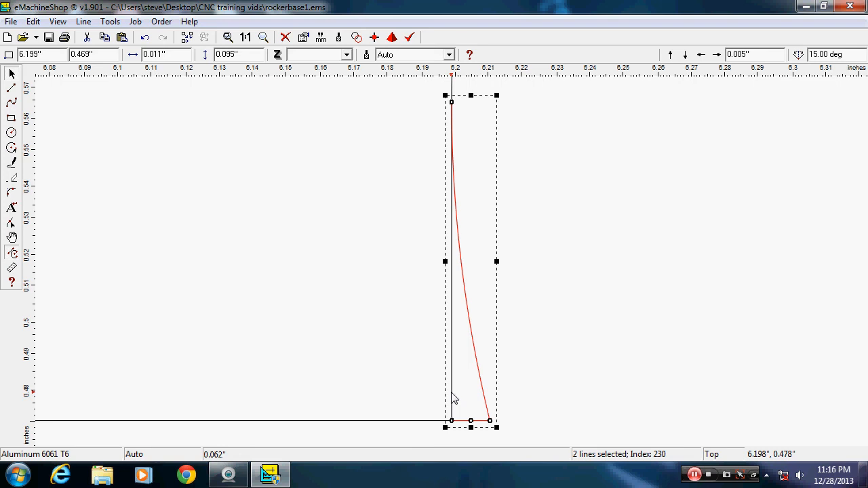
{"action": "key", "text": "Delete"}
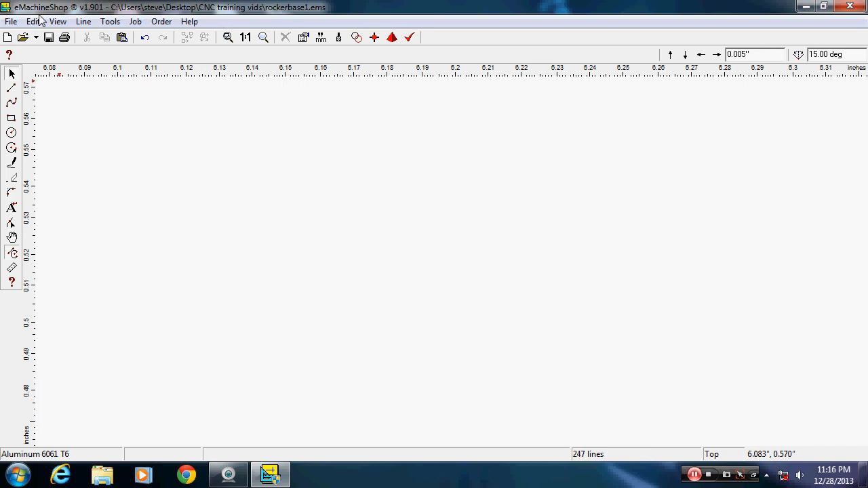
{"action": "scroll", "coordinate": [41, 21], "scroll_direction": "down", "scroll_amount": 10}
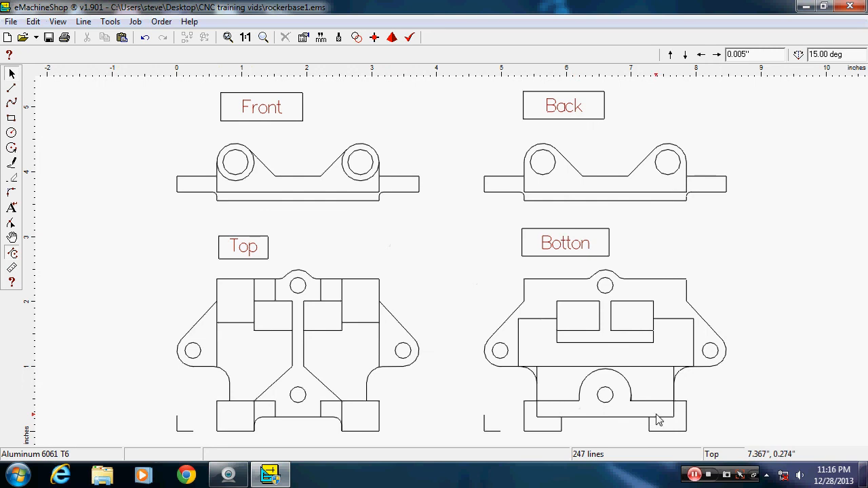
- Delete the leftover arc piece and short horizontal segment at the boss's right foot in the Bottom view, keeping the vertical line
{"action": "left_click", "coordinate": [631, 401]}
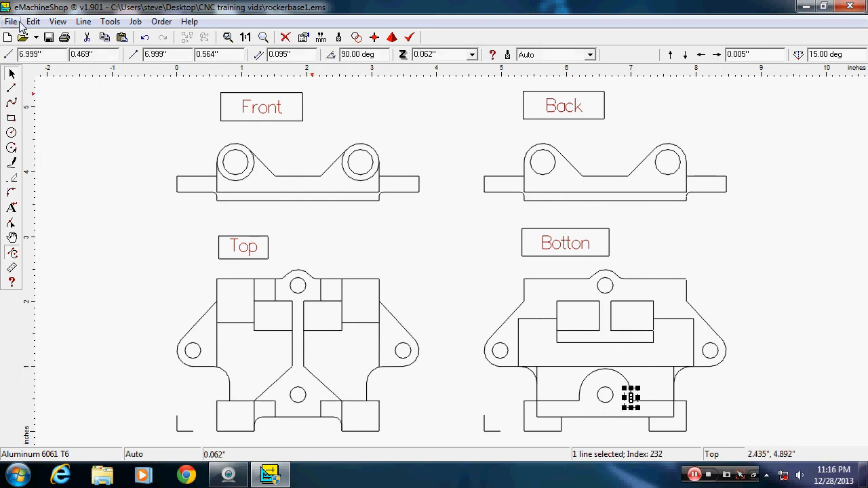
{"action": "left_click", "coordinate": [59, 22]}
{"action": "mouse_move", "coordinate": [83, 43]}
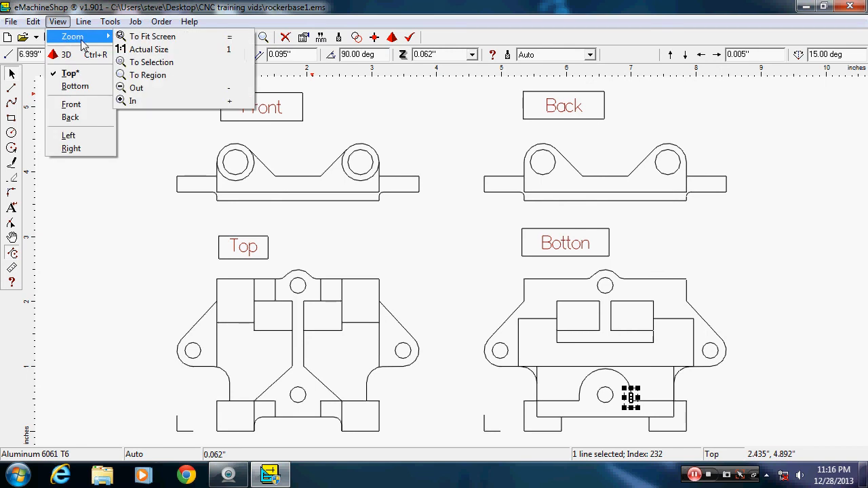
{"action": "left_click", "coordinate": [159, 62]}
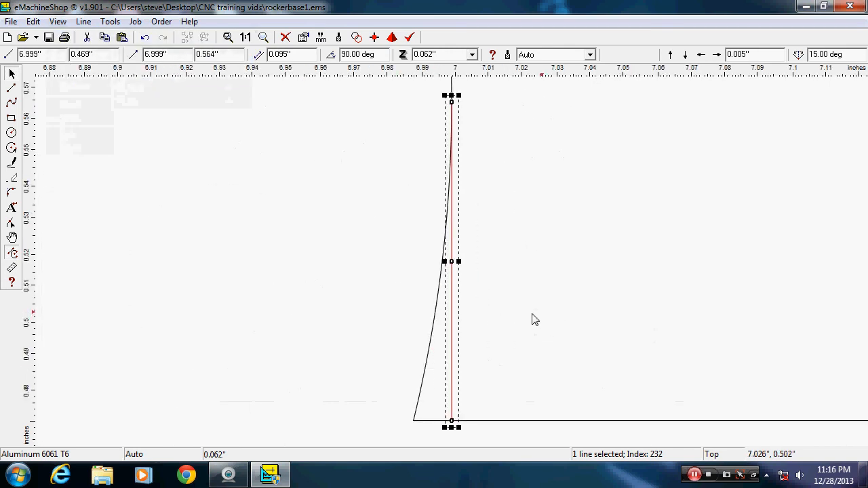
{"action": "left_click", "coordinate": [429, 421]}
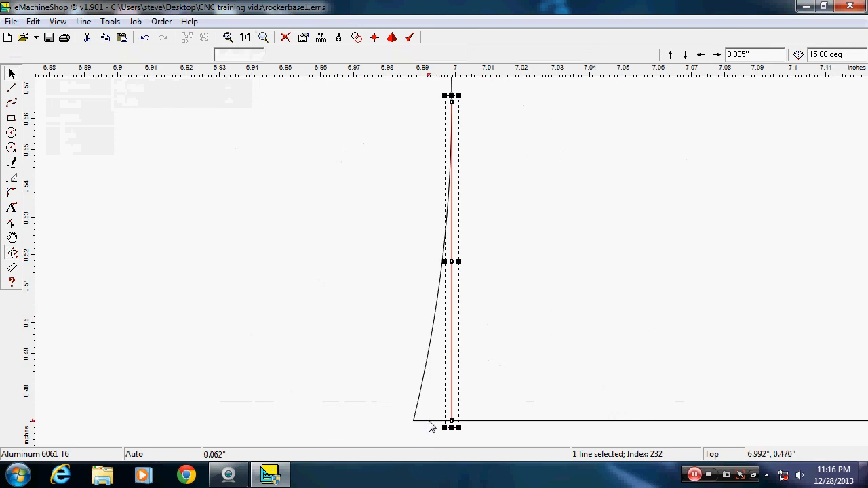
{"action": "left_click", "coordinate": [421, 394], "text": "shift"}
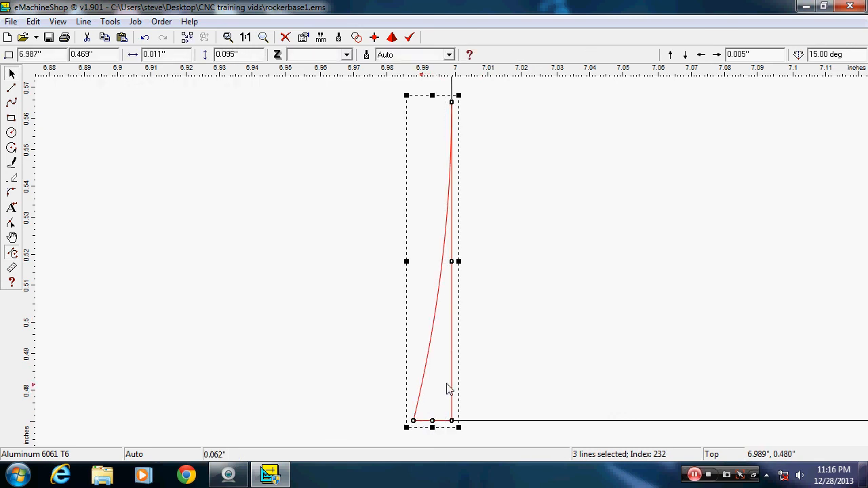
{"action": "left_click", "coordinate": [453, 383], "text": "shift"}
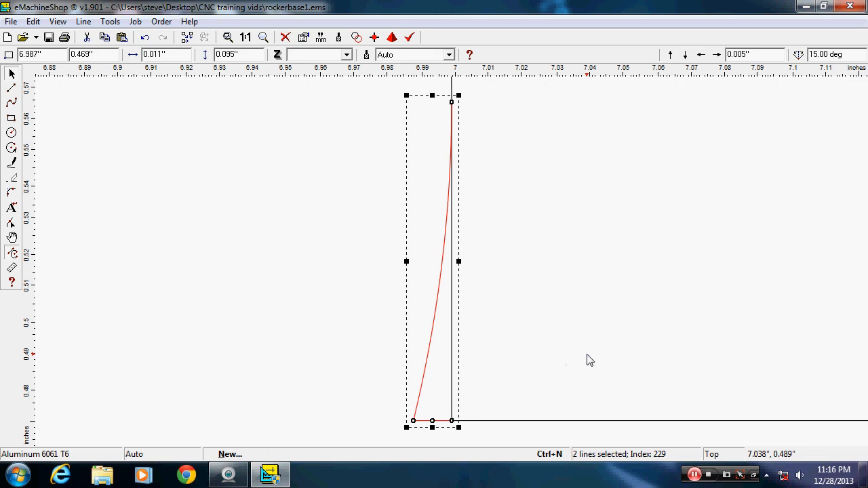
{"action": "key", "text": "Delete"}
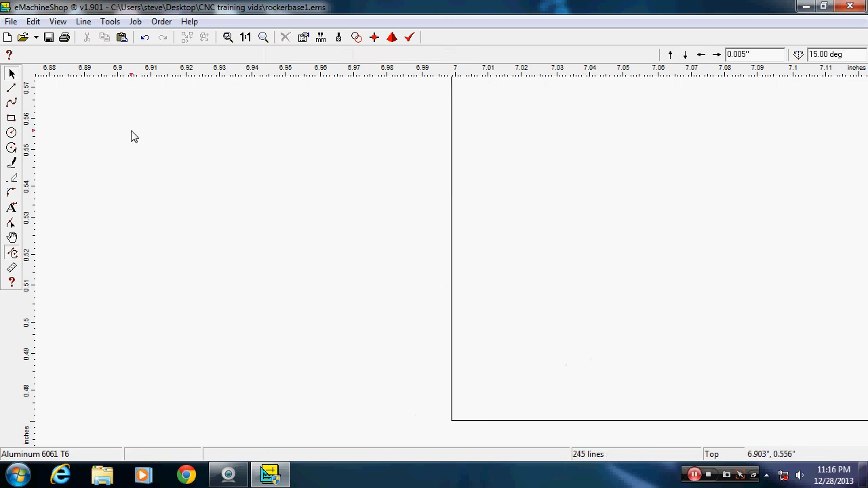
{"action": "key", "text": "Home"}
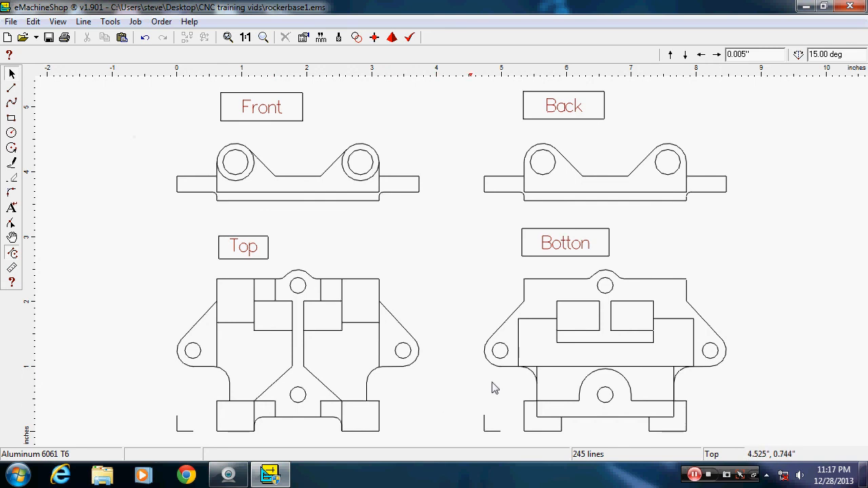
- Delete the two short vertical segments beside the left and right fillets, just below the wide rectangle in the Bottom view
{"action": "left_click", "coordinate": [538, 377]}
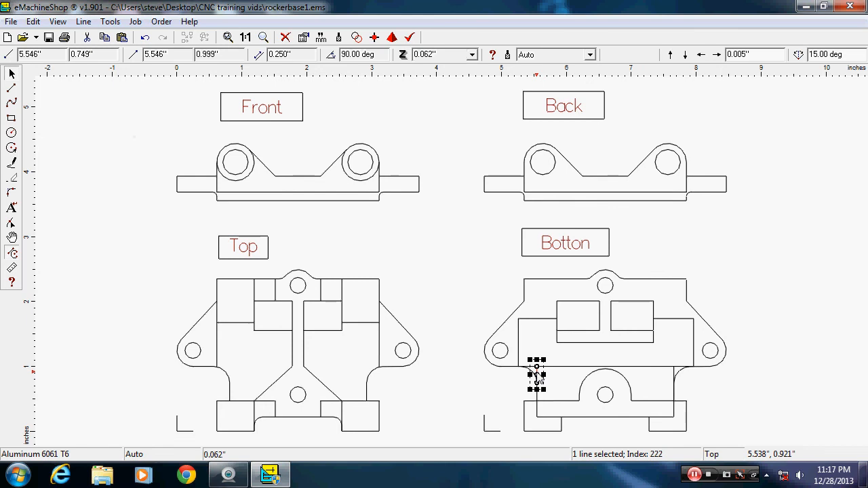
{"action": "key", "text": "Delete"}
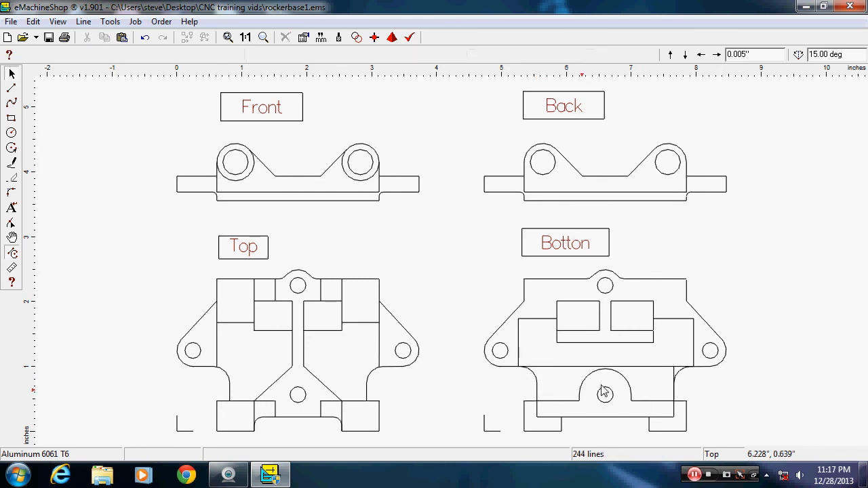
{"action": "left_click", "coordinate": [674, 377]}
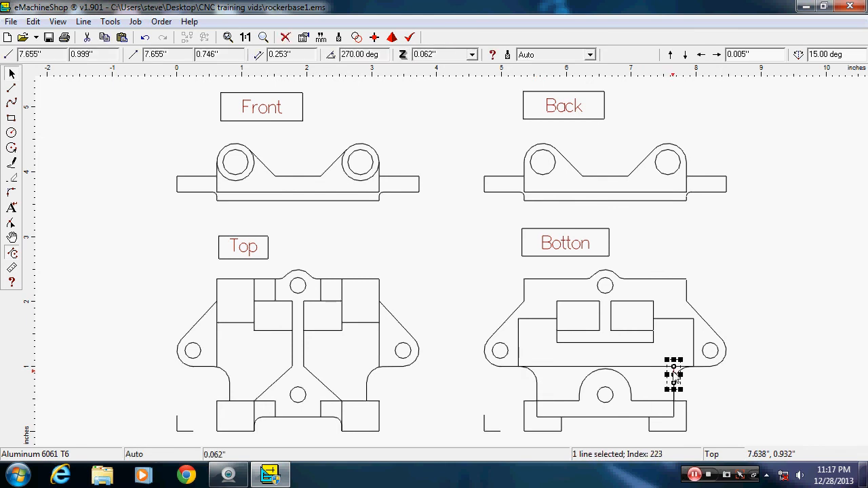
{"action": "key", "text": "Delete"}
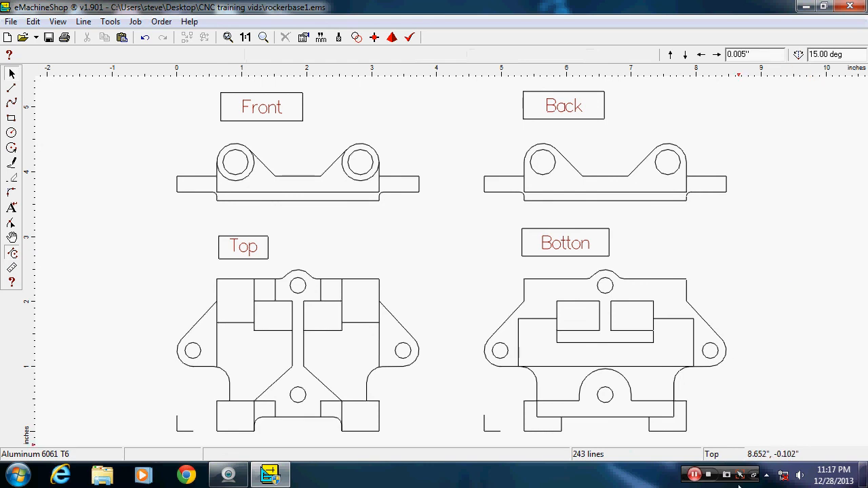
{"action": "left_click", "coordinate": [693, 475]}
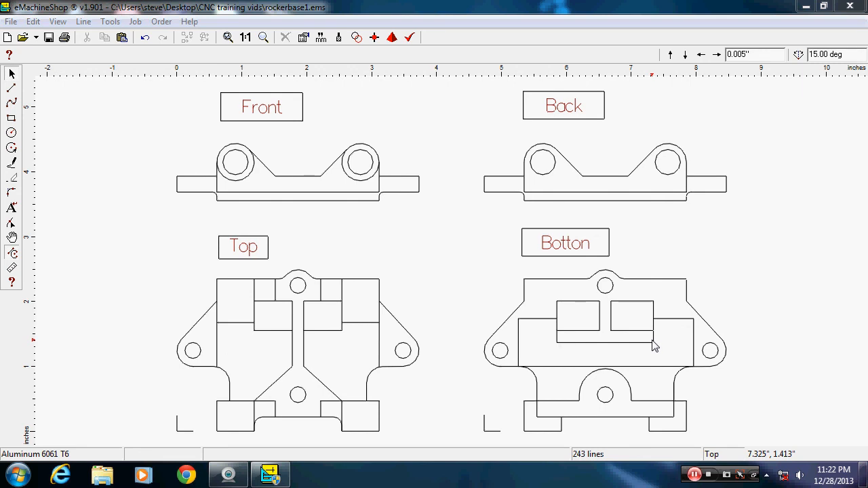
- Draw a vertical centre line from the midpoint of the central recess's lower edge through the lower hole, about 1.146" long
{"action": "left_click", "coordinate": [609, 345]}
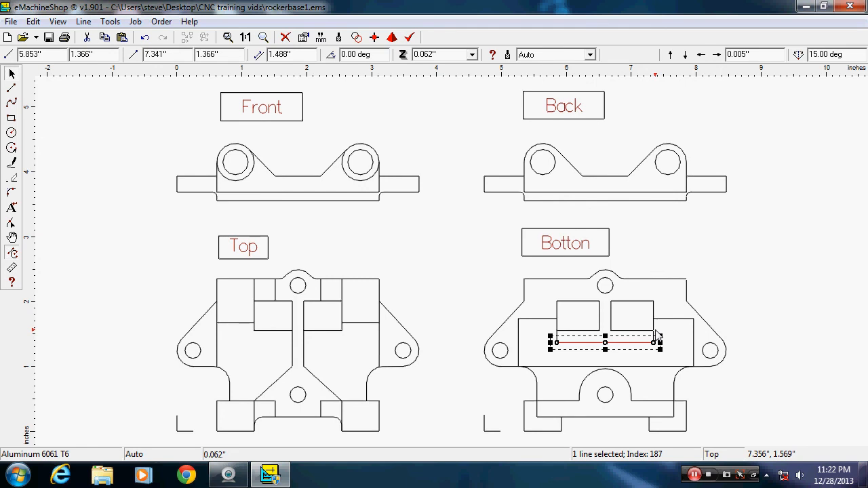
{"action": "left_click", "coordinate": [11, 89]}
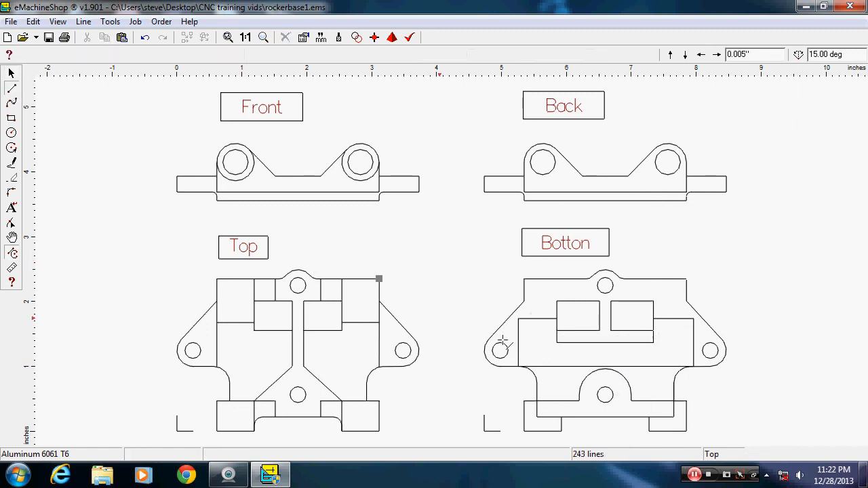
{"action": "left_click", "coordinate": [604, 343]}
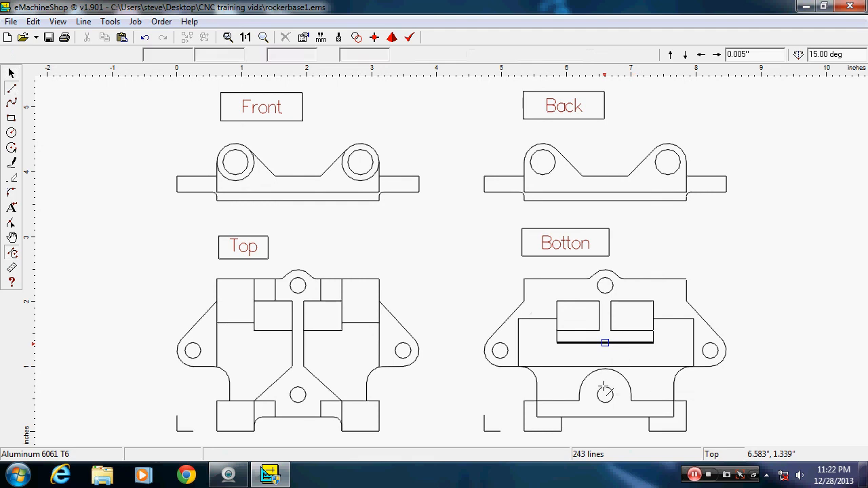
{"action": "left_click", "coordinate": [605, 424]}
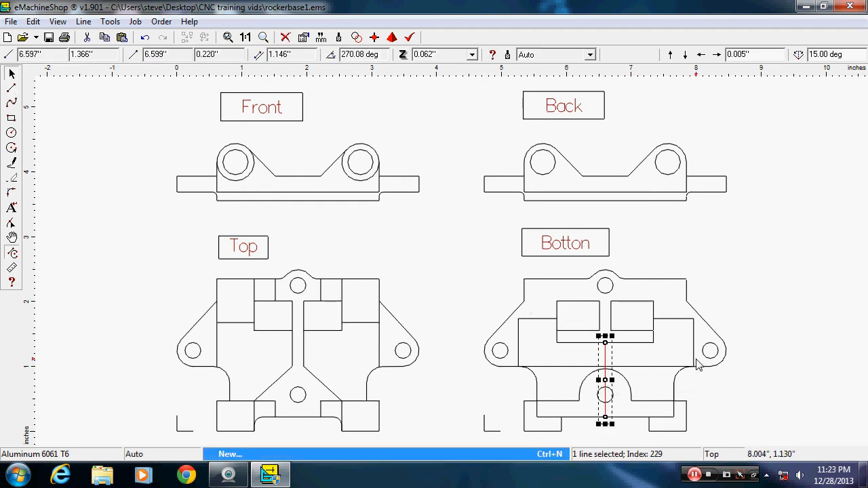
- Set the length of the central recess's lower edge to 1.588" and centre it on the vertical centre line
{"action": "left_click", "coordinate": [630, 345]}
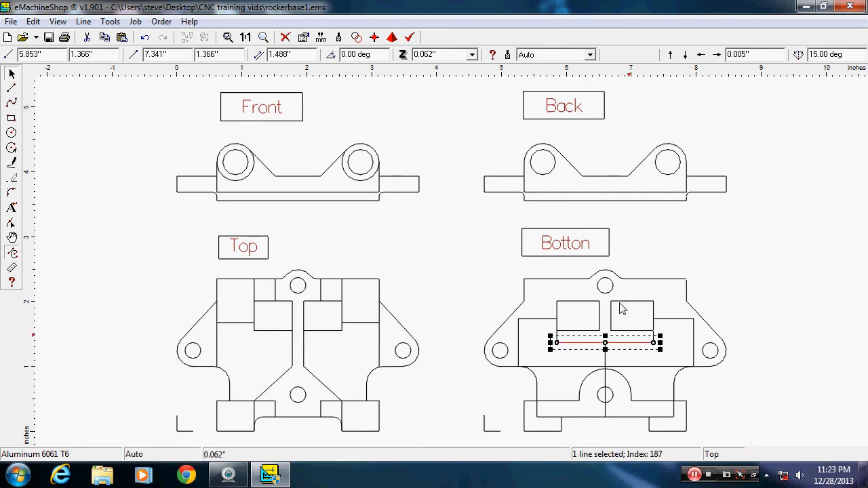
{"action": "left_click", "coordinate": [298, 57]}
{"action": "type", "text": "1"}
{"action": "key", "text": "Return"}
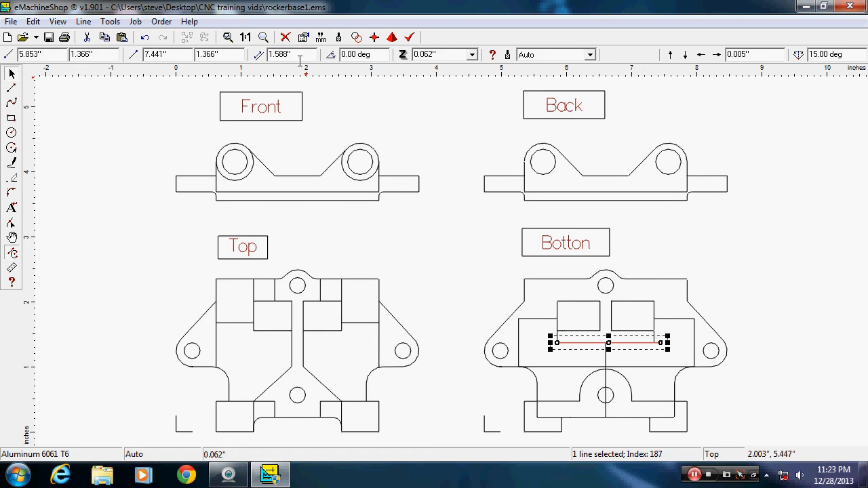
{"action": "left_click", "coordinate": [838, 231]}
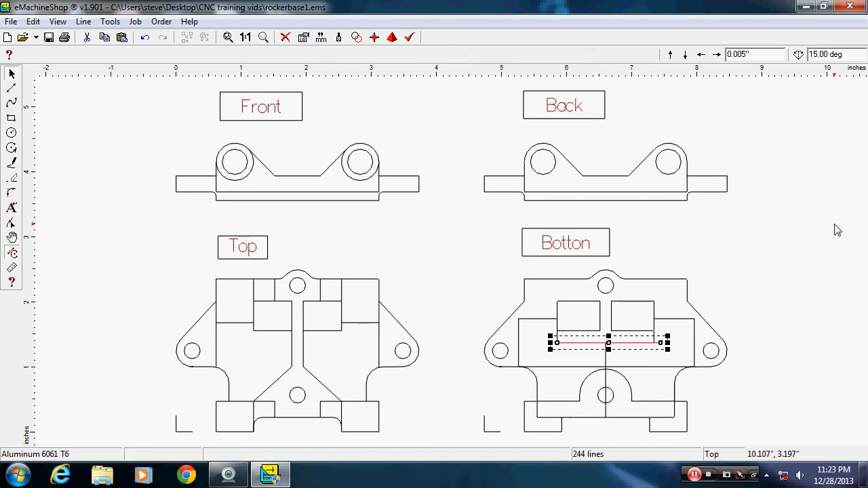
{"action": "left_click", "coordinate": [620, 343]}
{"action": "left_click_drag", "start_coordinate": [620, 344], "coordinate": [617, 344]}
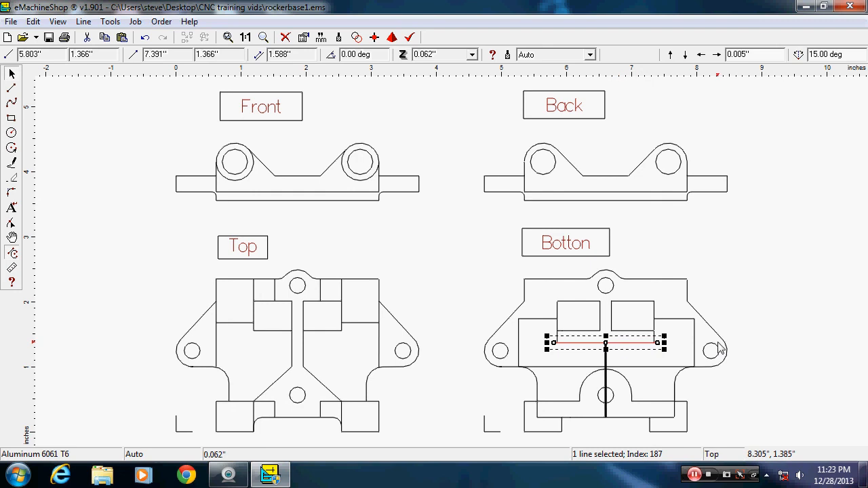
{"action": "left_click", "coordinate": [785, 318]}
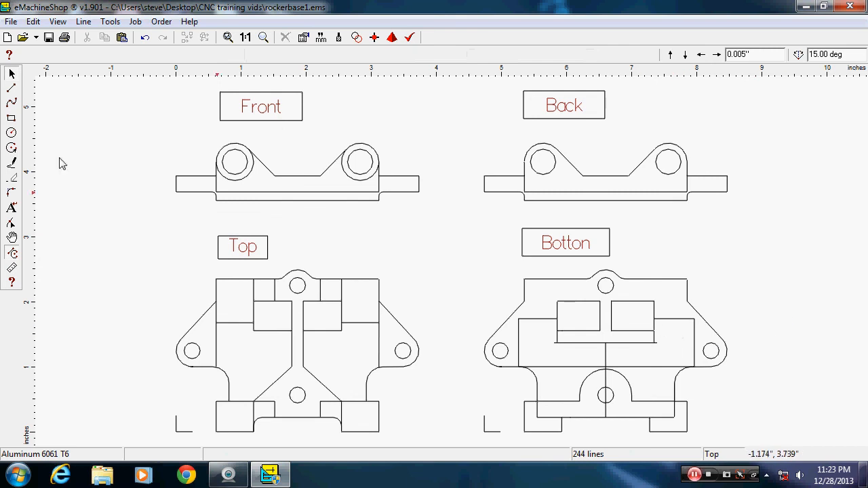
- Draw a rectangle about 1.690" by 0.352" upward from the left end of the lengthened lower edge, across both square pockets
{"action": "left_click", "coordinate": [12, 120]}
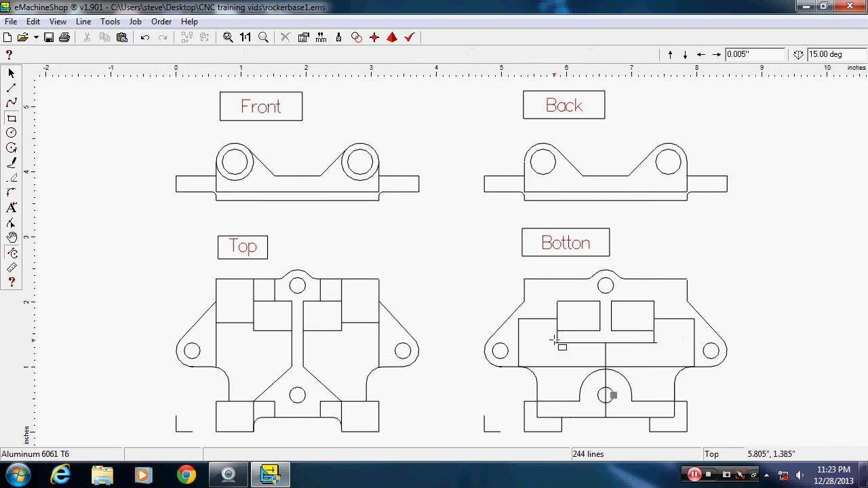
{"action": "left_click_drag", "start_coordinate": [555, 342], "coordinate": [661, 321]}
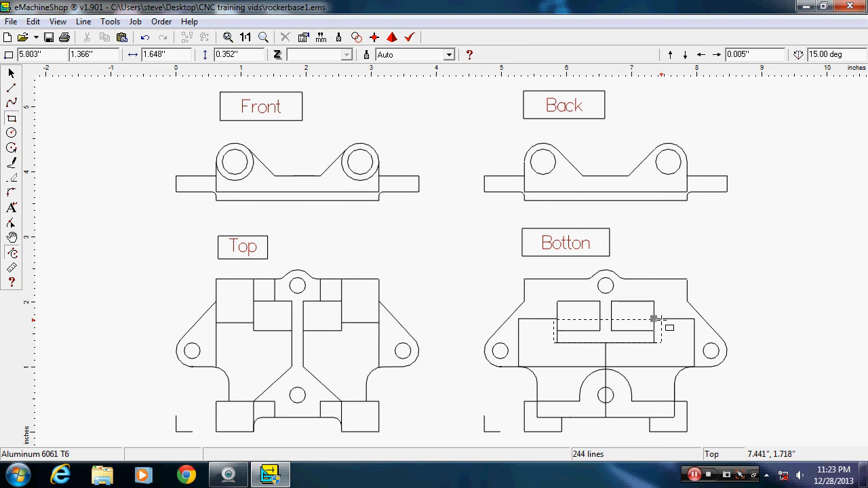
{"action": "left_click_drag", "start_coordinate": [661, 319], "coordinate": [655, 318]}
{"action": "left_click_drag", "start_coordinate": [661, 320], "coordinate": [664, 319]}
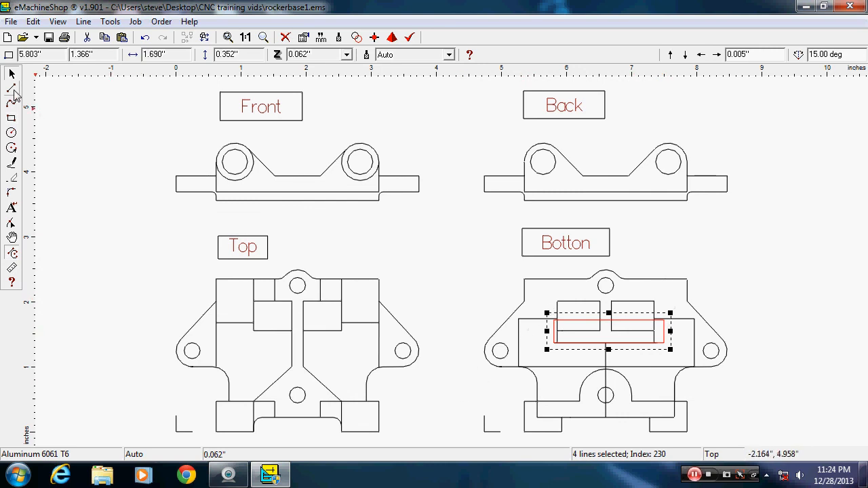
- Draw a line about 0.790" long upward from the right end of the central recess's lower edge and set its angle to 90 degrees
{"action": "left_click", "coordinate": [13, 90]}
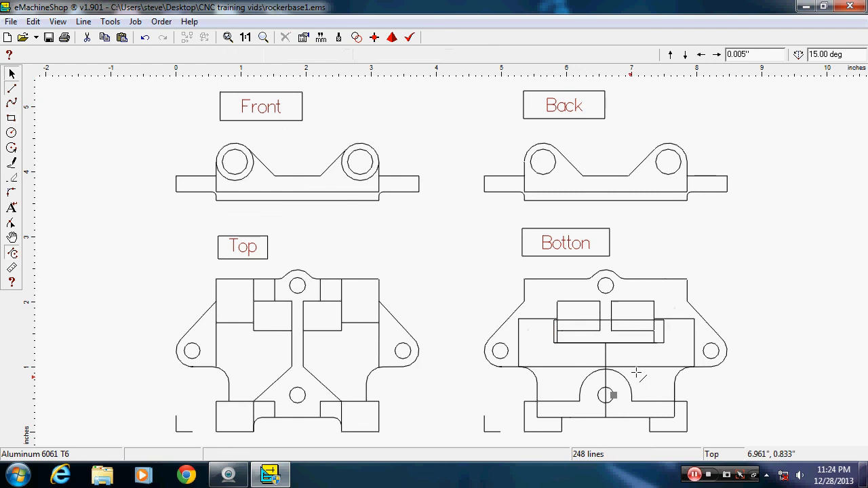
{"action": "left_click", "coordinate": [657, 342]}
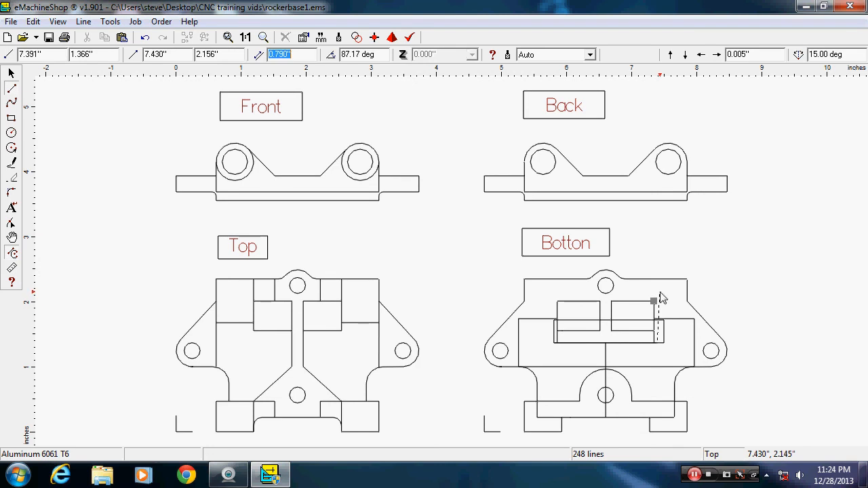
{"action": "left_click", "coordinate": [659, 293]}
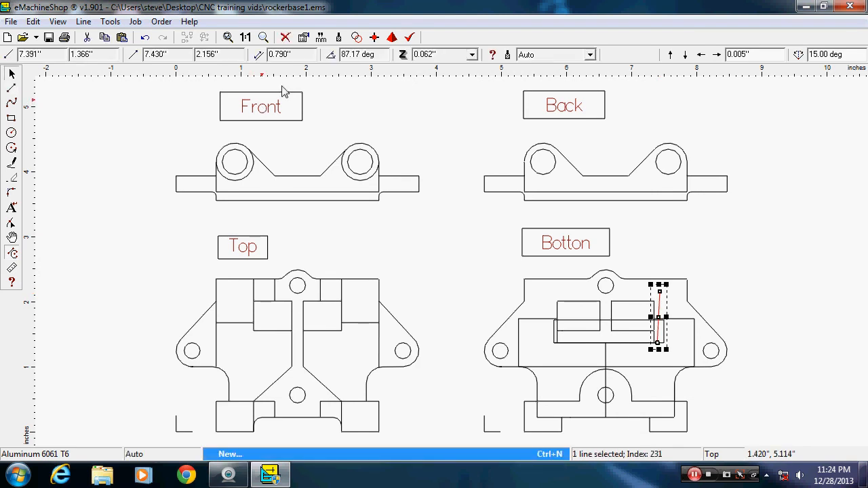
{"action": "left_click", "coordinate": [359, 55]}
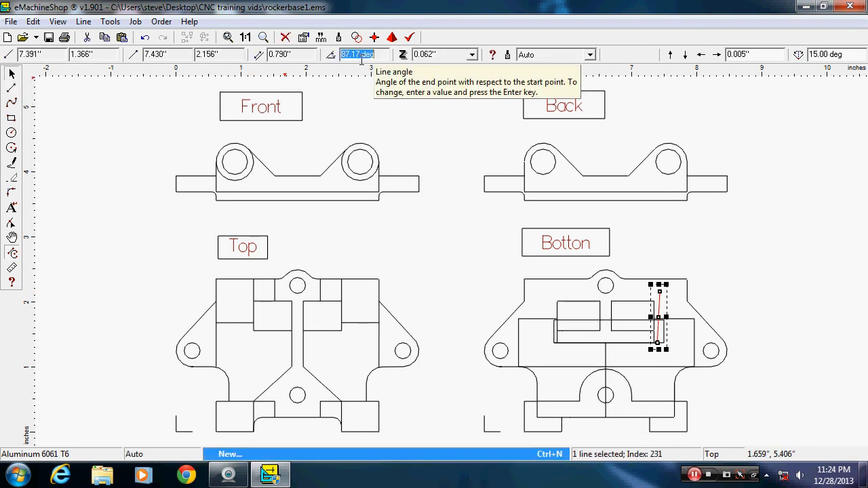
{"action": "type", "text": "90"}
{"action": "key", "text": "Return"}
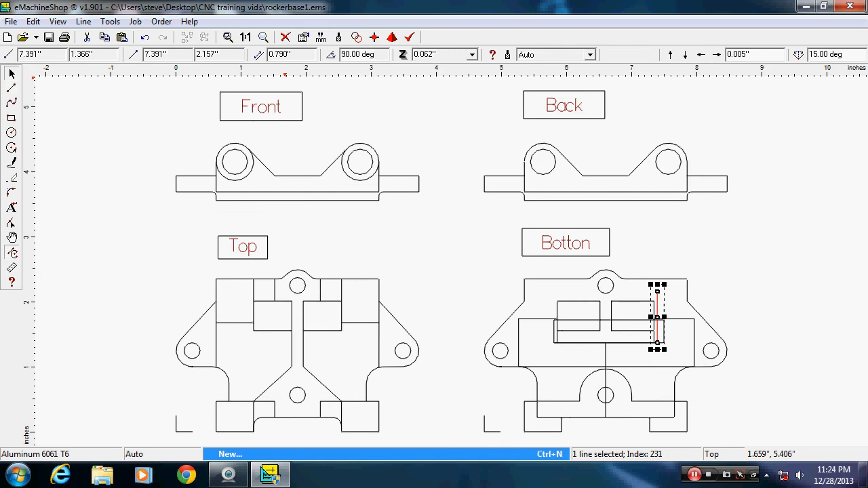
- Select the whole Bottom view and intersect all its lines so they split at their crossings
{"action": "left_click", "coordinate": [455, 435]}
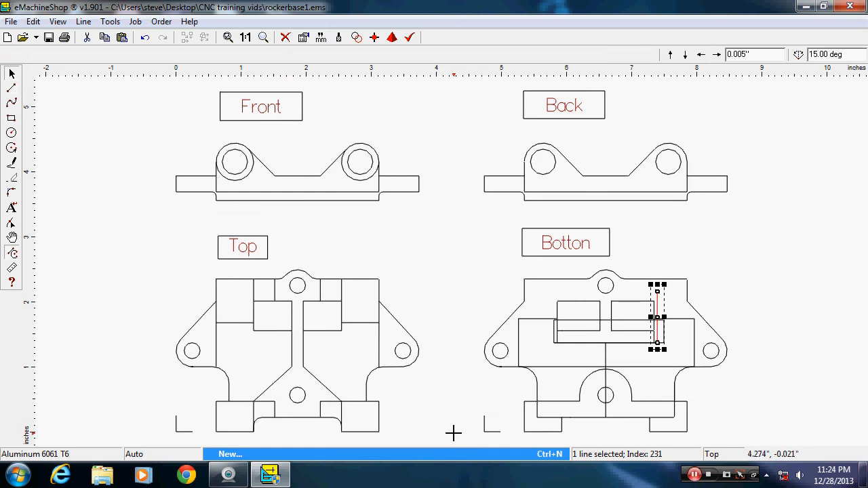
{"action": "left_click_drag", "start_coordinate": [479, 435], "coordinate": [744, 264]}
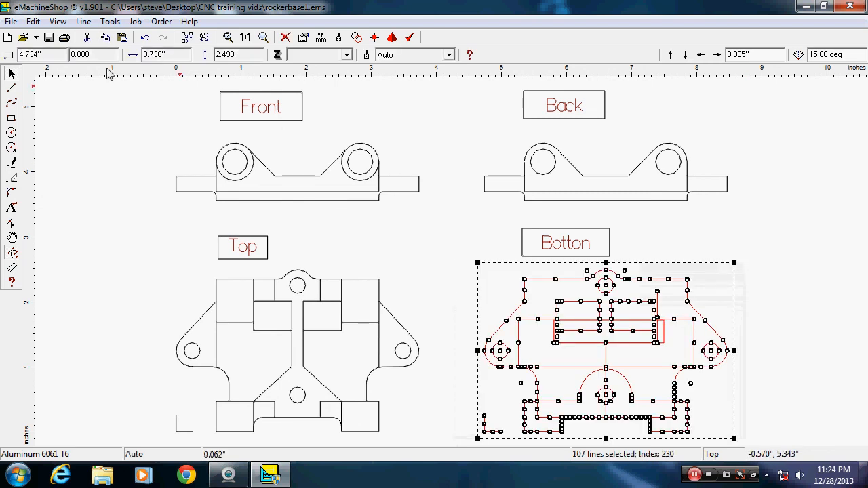
{"action": "left_click", "coordinate": [85, 22]}
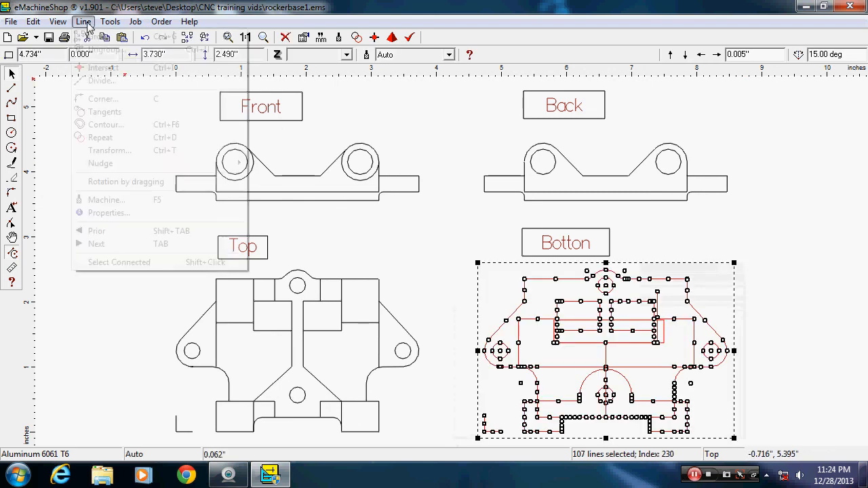
{"action": "left_click", "coordinate": [103, 69]}
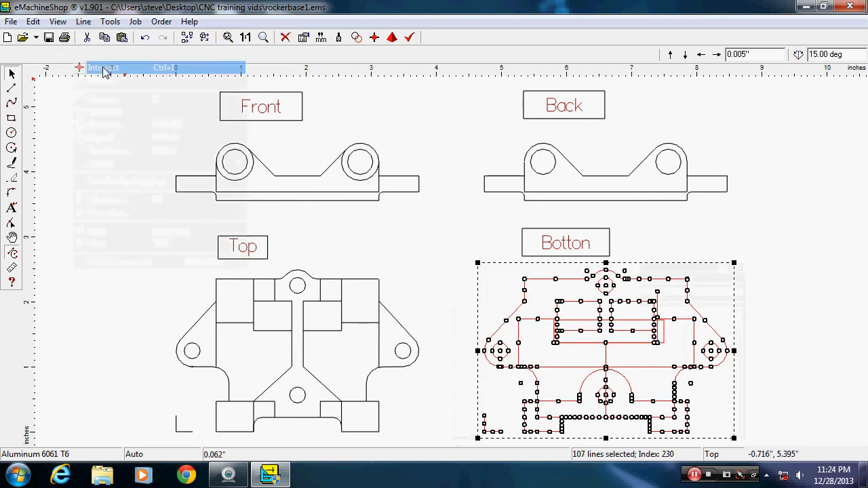
{"action": "left_click", "coordinate": [826, 320]}
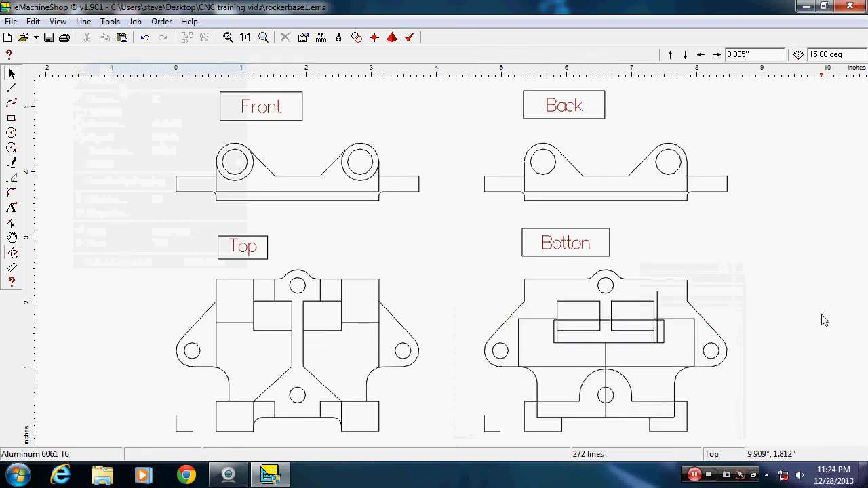
- Delete the vertical centre line segments running from the lower body edge through the lower hole up to the central recess
{"action": "left_click", "coordinate": [606, 416]}
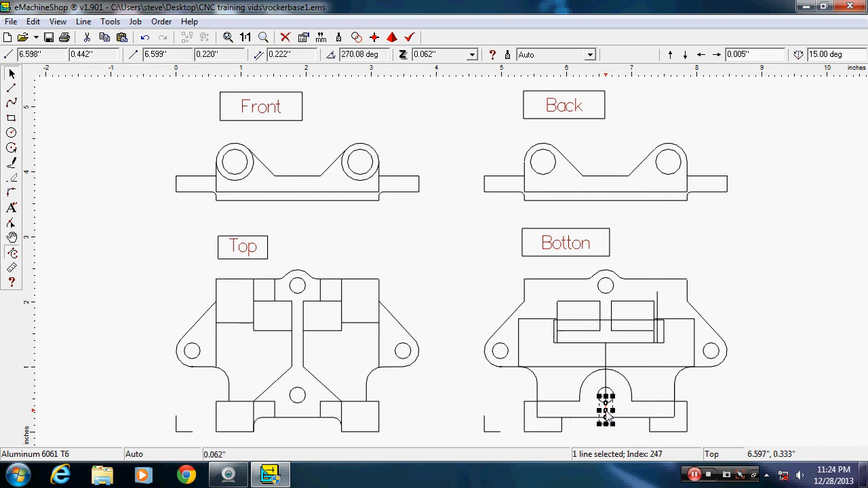
{"action": "key", "text": "Delete"}
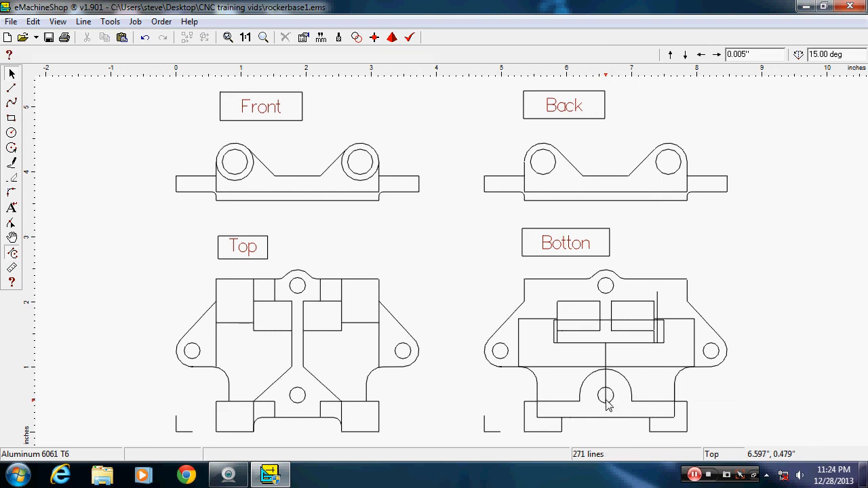
{"action": "left_click", "coordinate": [606, 399]}
{"action": "key", "text": "Delete"}
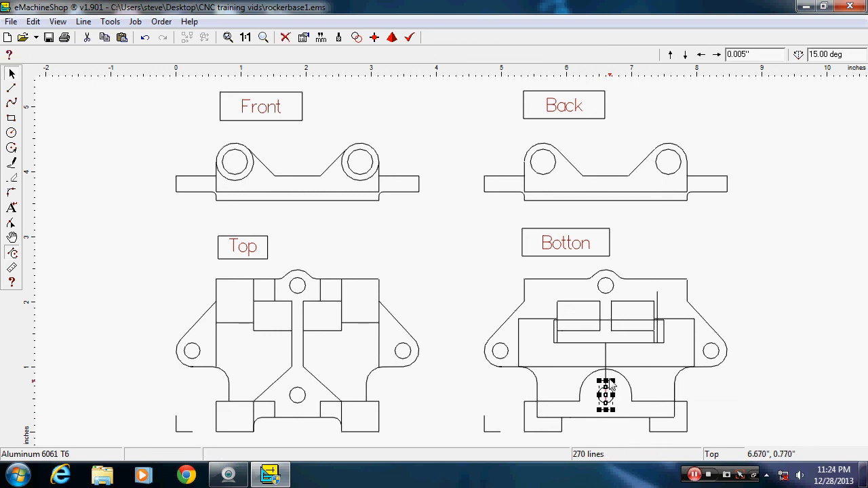
{"action": "left_click", "coordinate": [606, 379]}
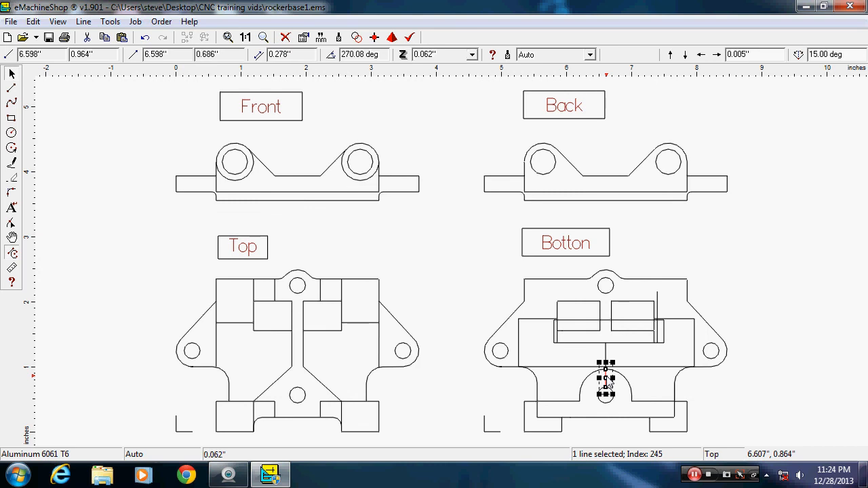
{"action": "key", "text": "Delete"}
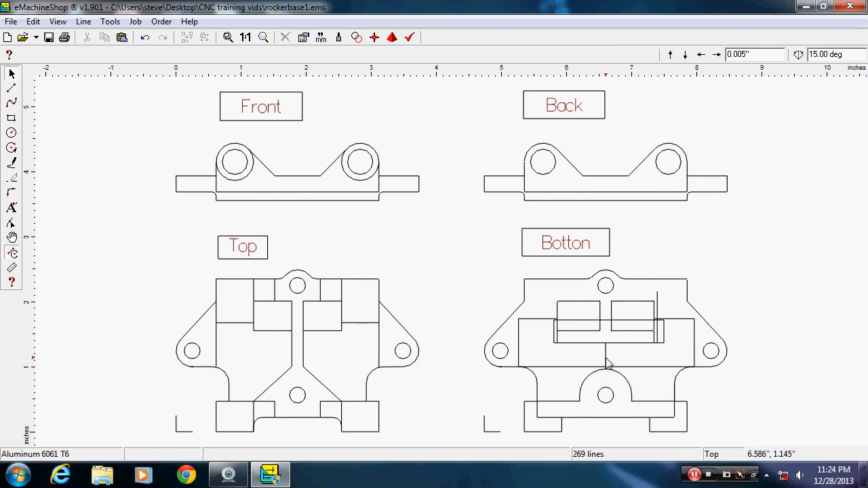
{"action": "left_click", "coordinate": [608, 363]}
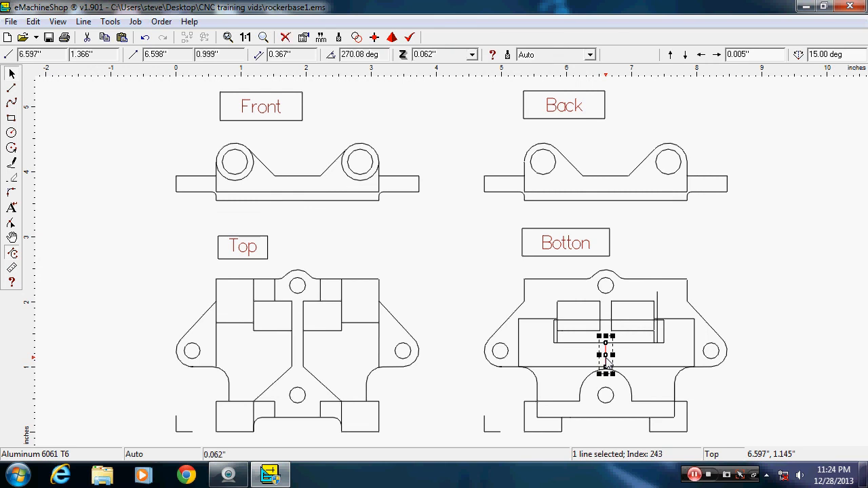
{"action": "key", "text": "Delete"}
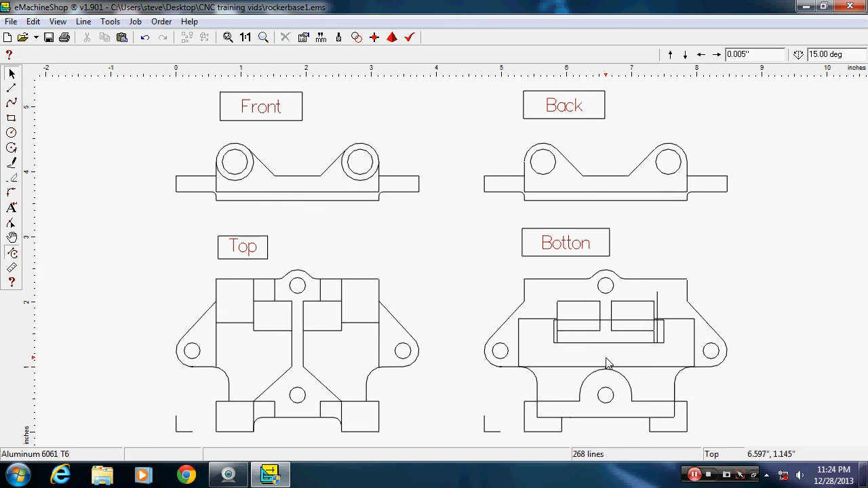
- Delete the lower, right and upper segments of the recess rectangle that extend past the new vertical line on the right
{"action": "left_click", "coordinate": [664, 347]}
{"action": "key", "text": "Delete"}
{"action": "left_click", "coordinate": [664, 339]}
{"action": "key", "text": "Delete"}
{"action": "left_click", "coordinate": [665, 328]}
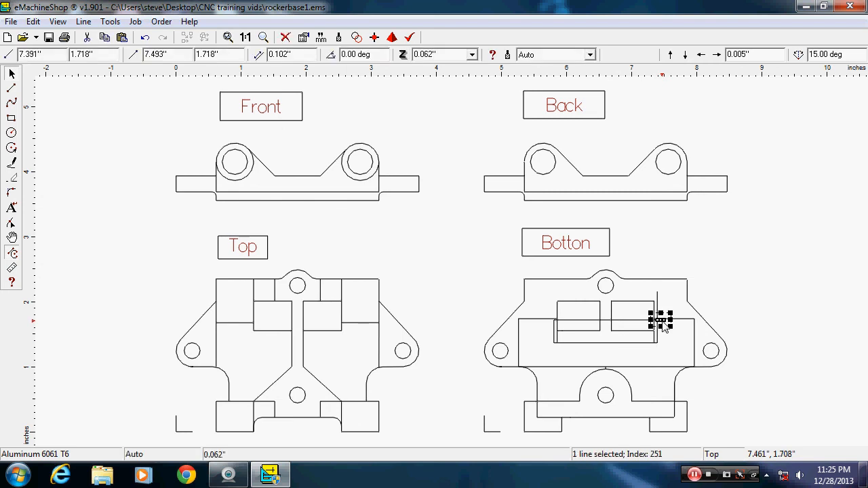
{"action": "key", "text": "Delete"}
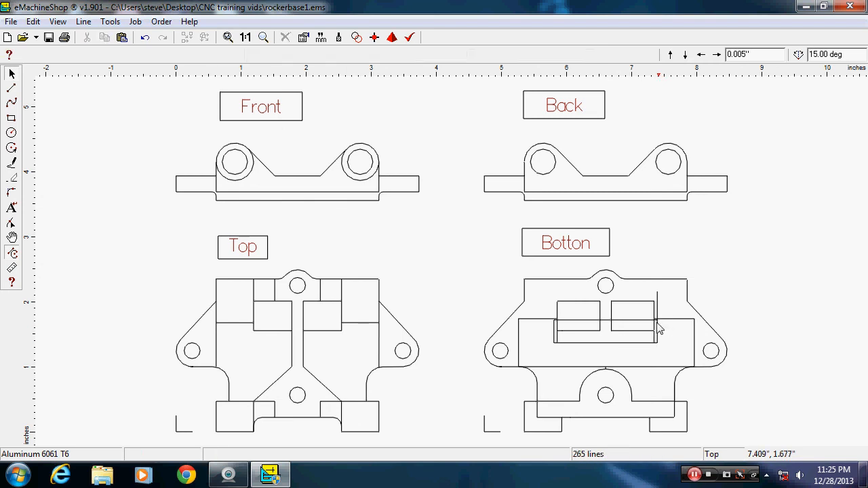
- Delete the two short horizontal segments beside the right pocket and the part of the vertical line above the wide rectangle
{"action": "left_click", "coordinate": [657, 327]}
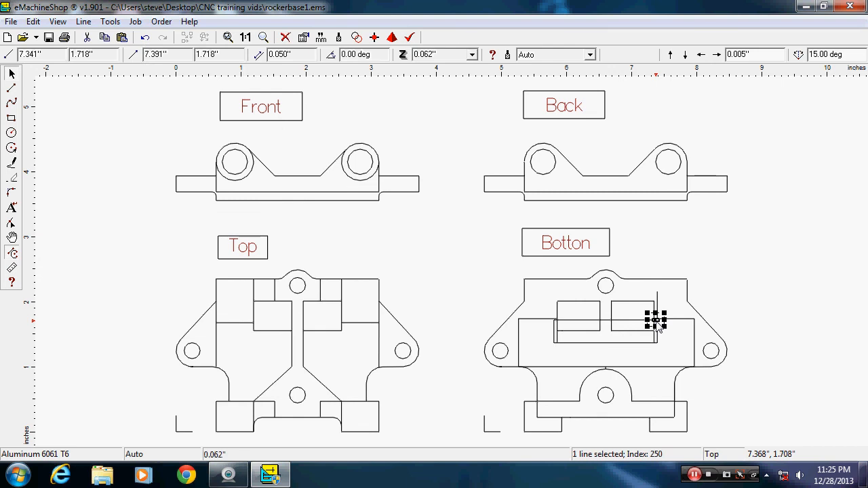
{"action": "key", "text": "Delete"}
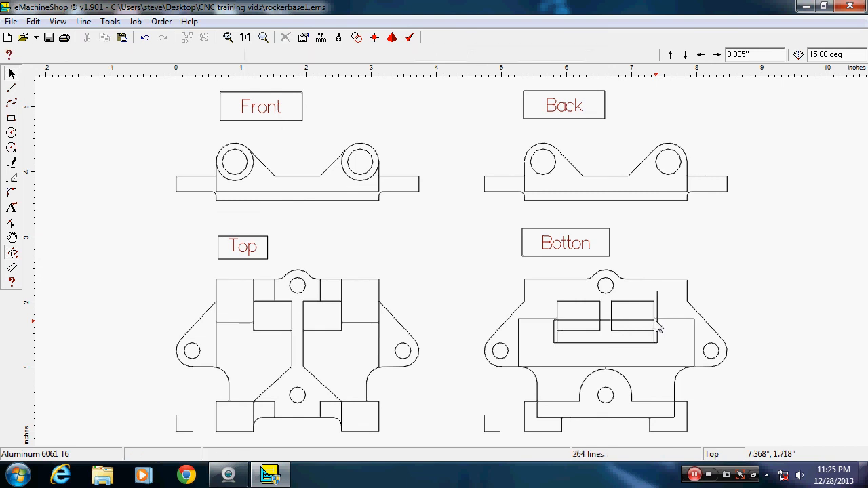
{"action": "left_click", "coordinate": [657, 327]}
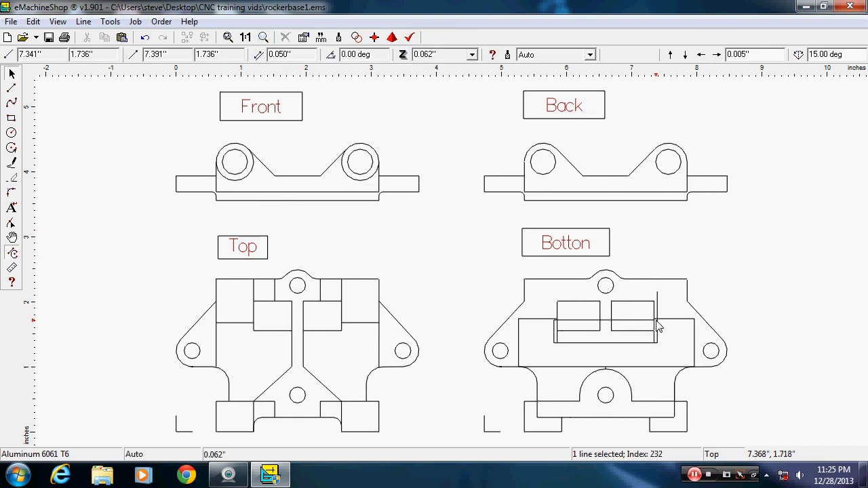
{"action": "key", "text": "Delete"}
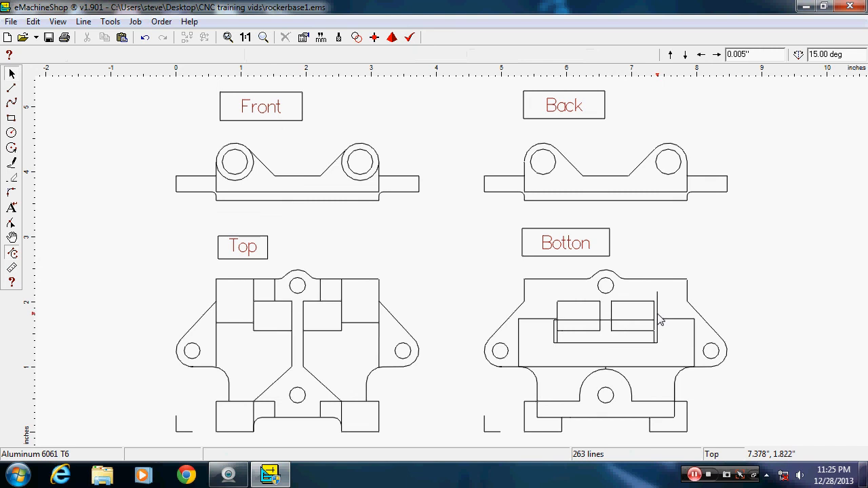
{"action": "left_click", "coordinate": [660, 320]}
{"action": "left_click", "coordinate": [658, 319]}
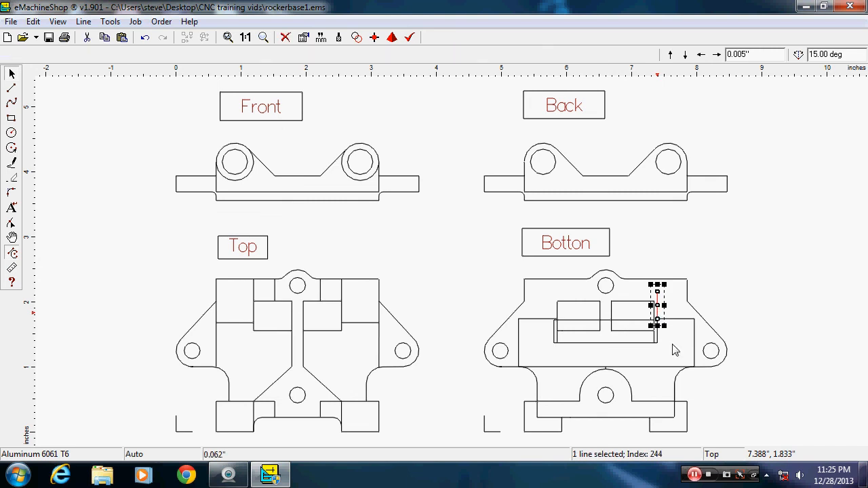
{"action": "key", "text": "Delete"}
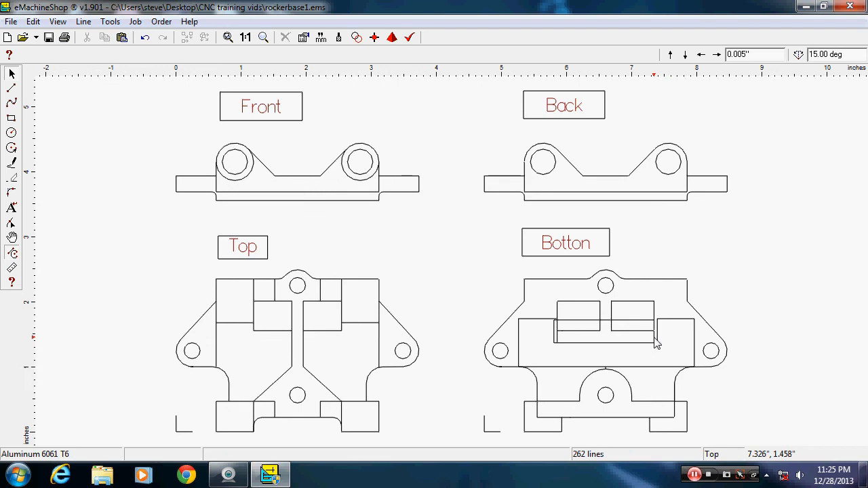
- Delete the short vertical segment below the right pocket and the recess rectangle's upper edge across both pockets, including its short left end
{"action": "left_click", "coordinate": [653, 343]}
{"action": "key", "text": "Delete"}
{"action": "left_click", "coordinate": [606, 326]}
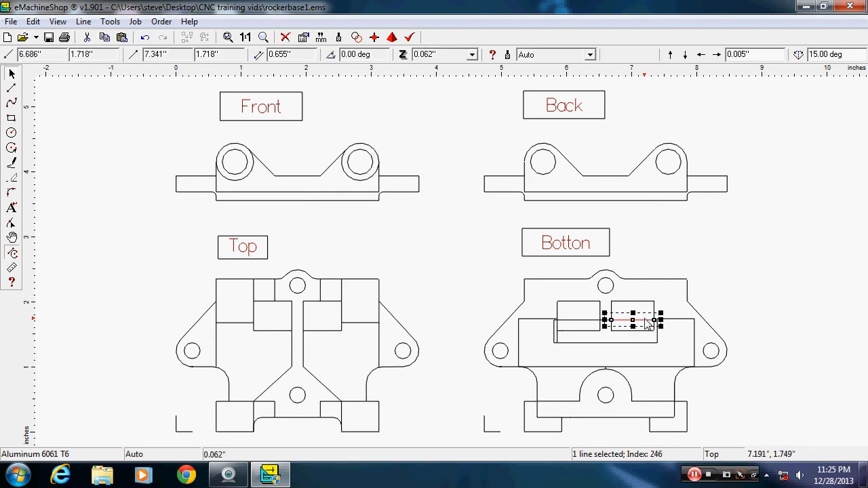
{"action": "key", "text": "Delete"}
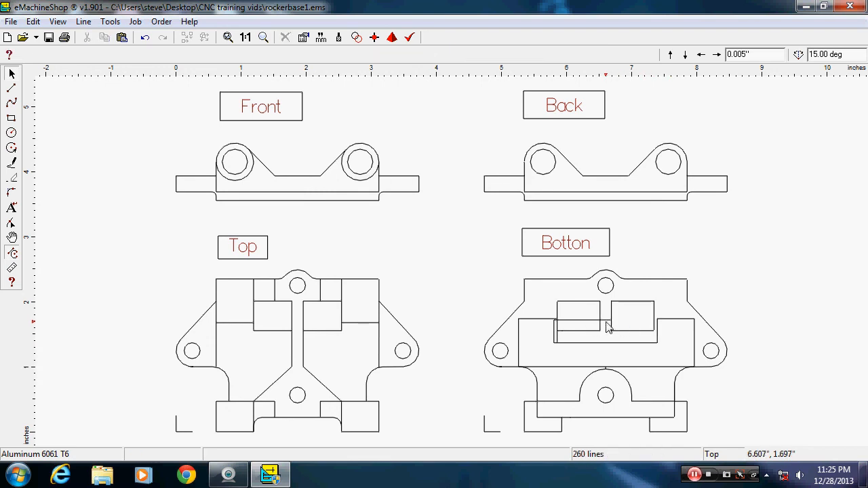
{"action": "left_click", "coordinate": [605, 326]}
{"action": "key", "text": "Delete"}
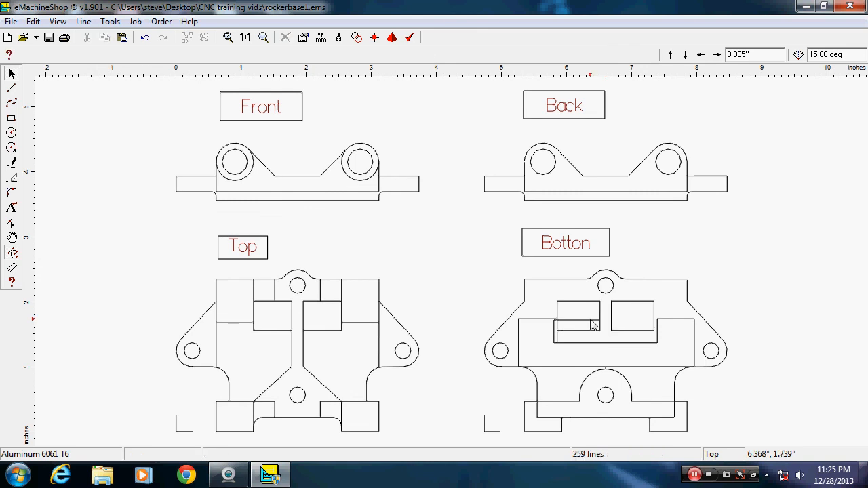
{"action": "left_click", "coordinate": [592, 323]}
{"action": "key", "text": "Delete"}
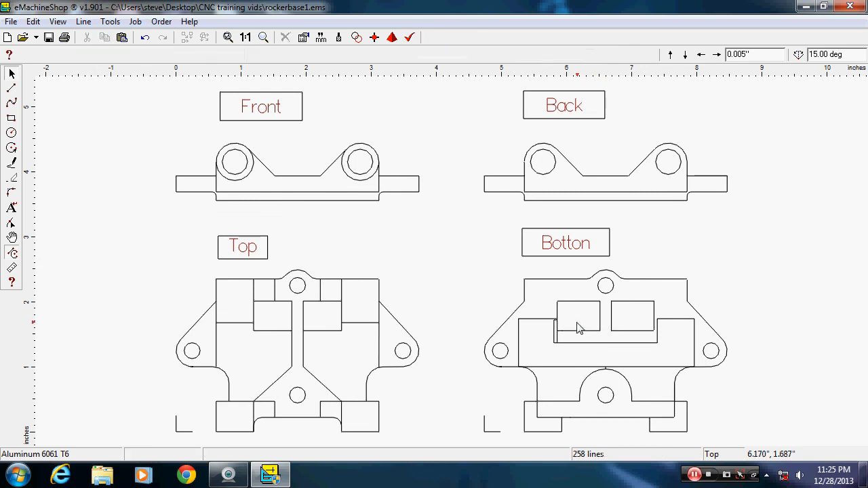
{"action": "left_click", "coordinate": [555, 326]}
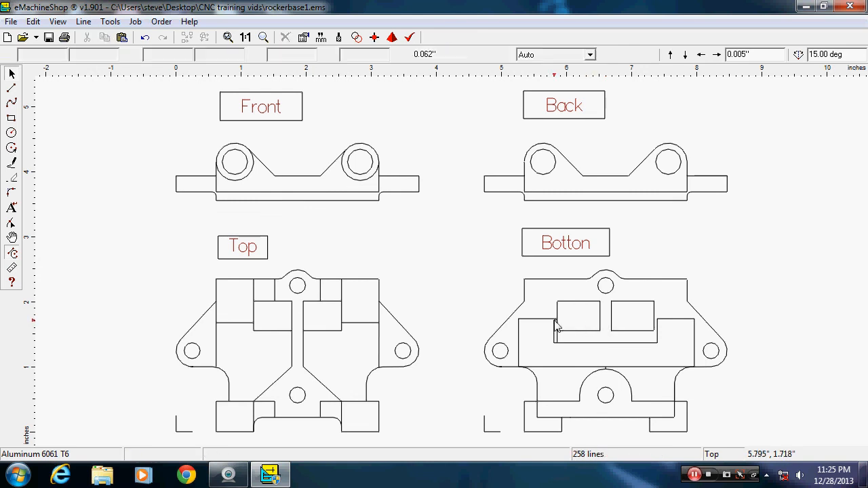
{"action": "key", "text": "Delete"}
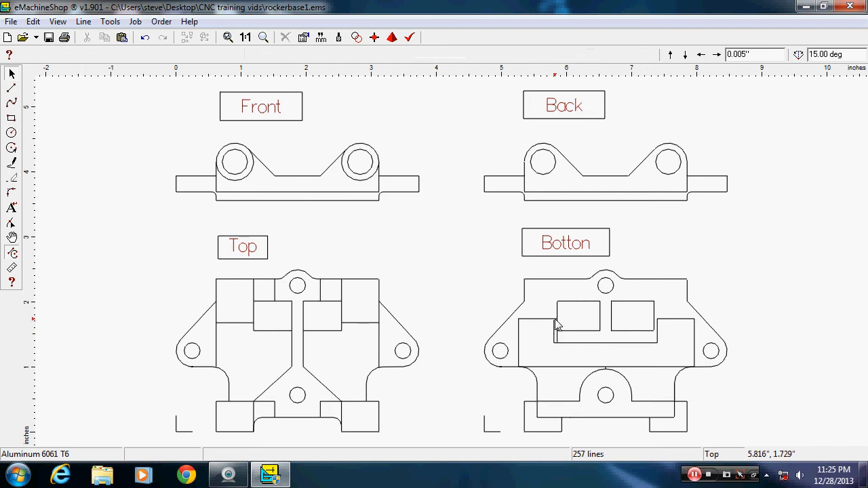
{"action": "left_click", "coordinate": [555, 327]}
{"action": "key", "text": "Delete"}
{"action": "left_click", "coordinate": [35, 22]}
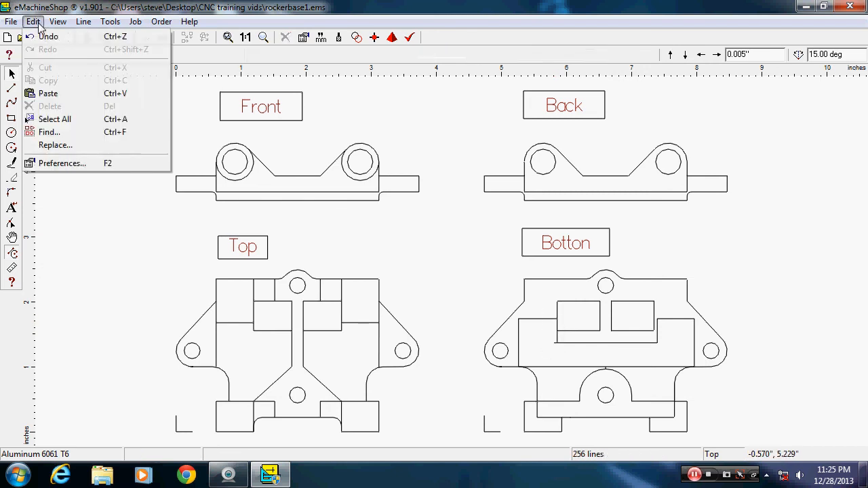
{"action": "left_click", "coordinate": [48, 37]}
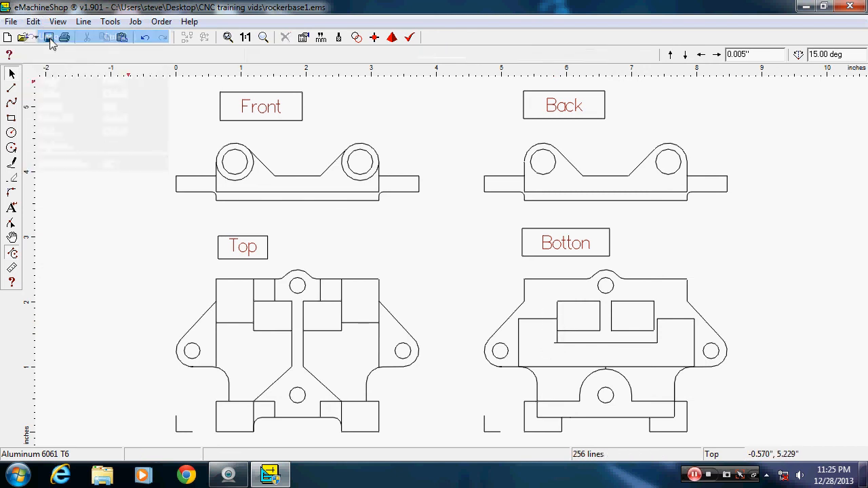
- Delete the short vertical segment between the left pocket's lower corner and the central recess's lower edge
{"action": "left_click", "coordinate": [558, 339]}
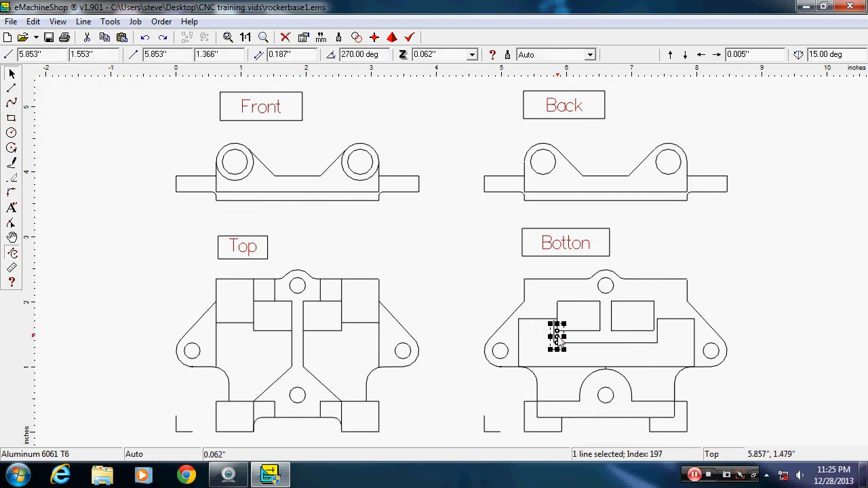
{"action": "key", "text": "Escape"}
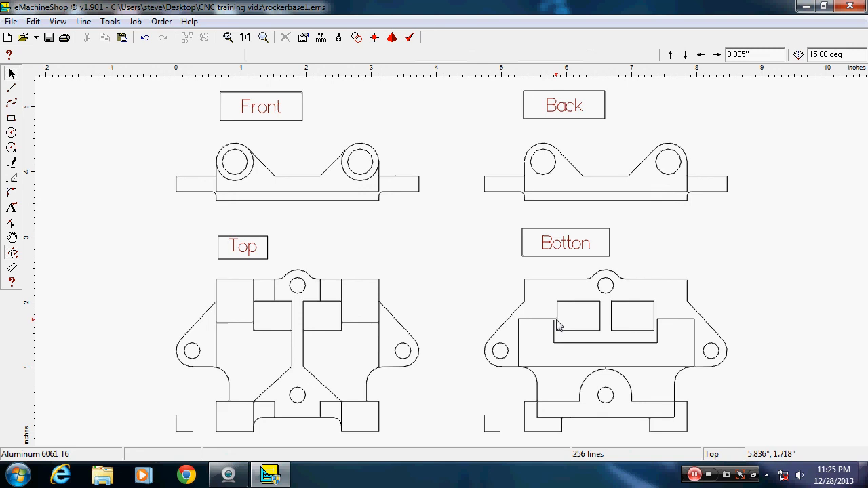
- Delete the short vertical line beside the left pocket that forms the central recess's left edge in the Bottom view
{"action": "left_click", "coordinate": [557, 322]}
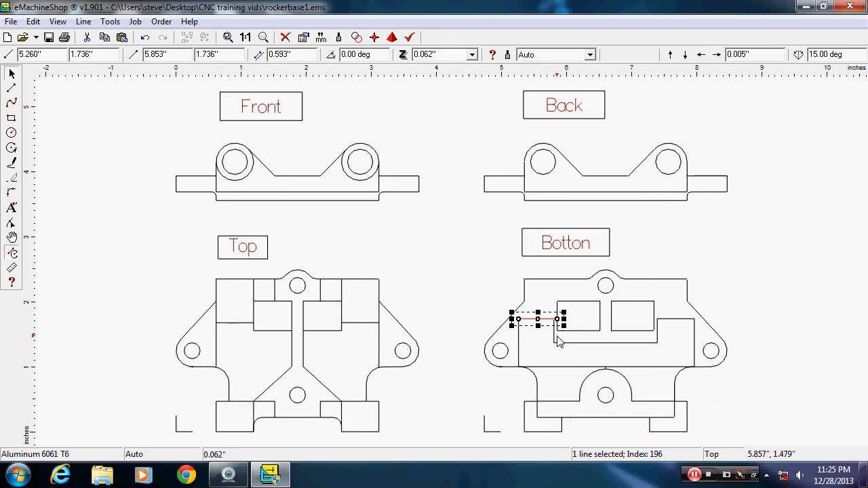
{"action": "left_click", "coordinate": [778, 281]}
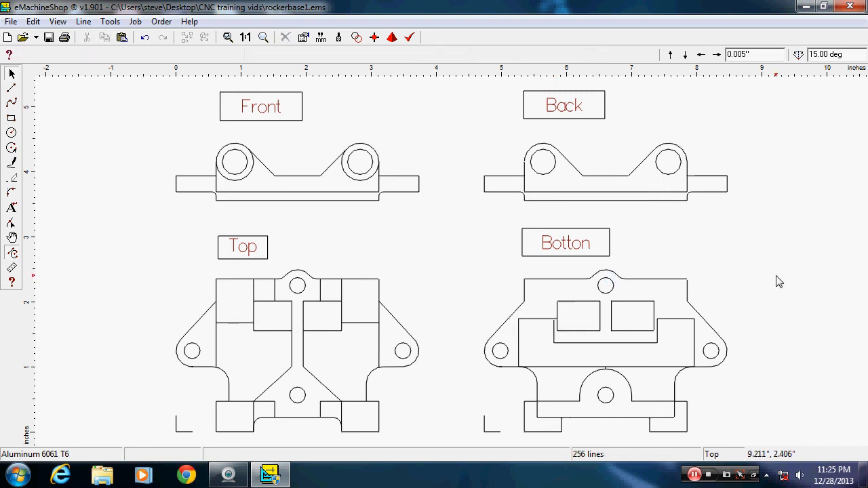
{"action": "left_click", "coordinate": [556, 337]}
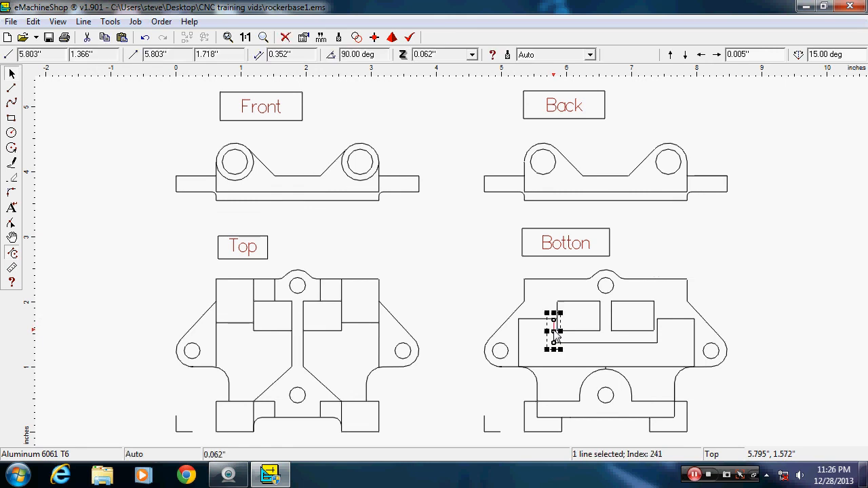
{"action": "key", "text": "Delete"}
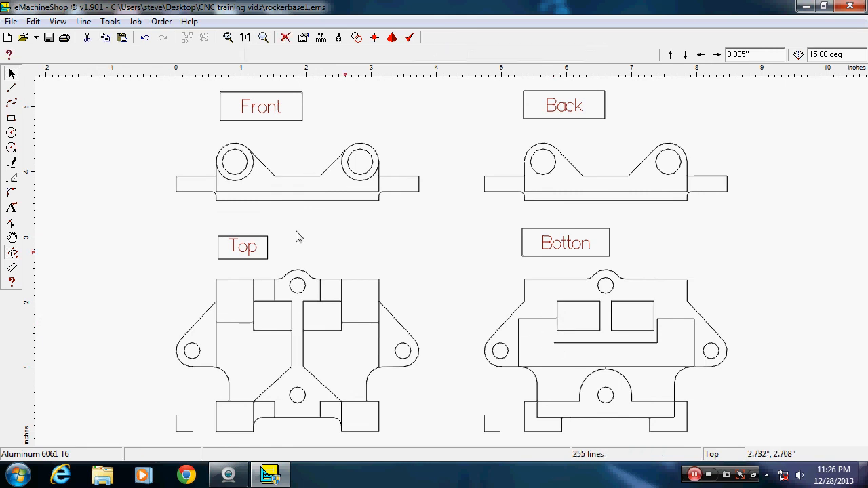
- Draw a line about 0.717" long upward from the left end of the recess's lower edge and set its angle to 90 degrees
{"action": "left_click", "coordinate": [13, 89]}
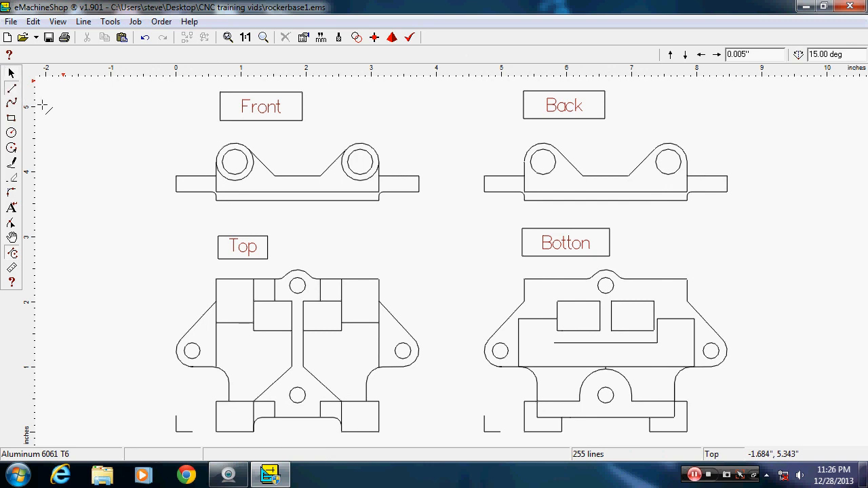
{"action": "left_click", "coordinate": [552, 342]}
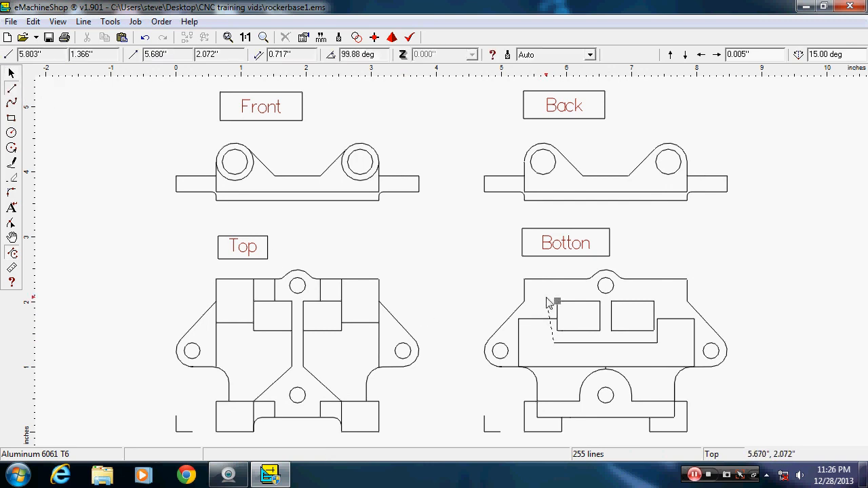
{"action": "left_click", "coordinate": [547, 297]}
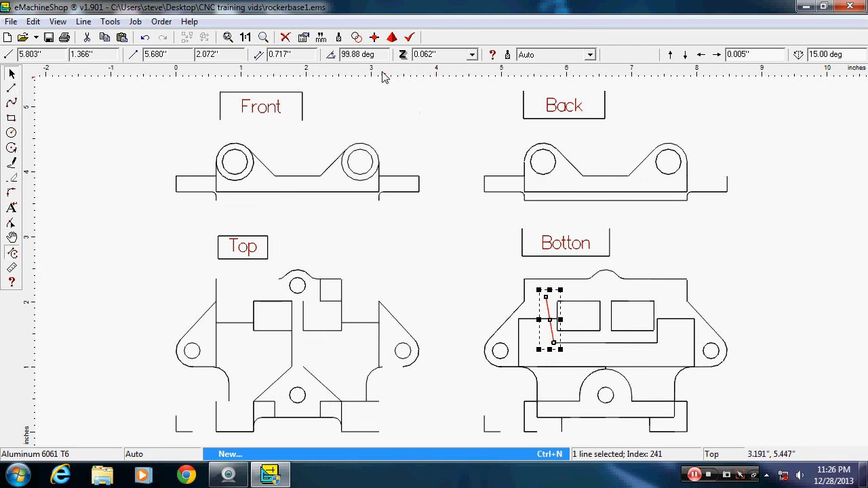
{"action": "left_click", "coordinate": [367, 55]}
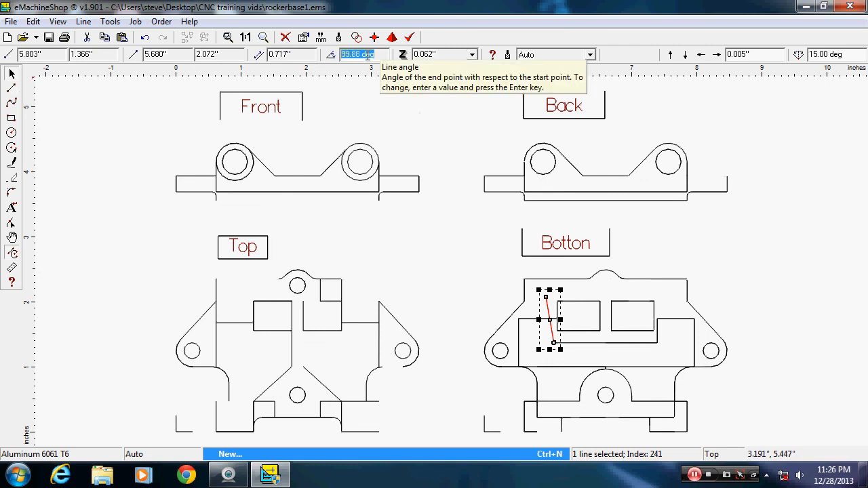
{"action": "type", "text": "90"}
{"action": "key", "text": "Return"}
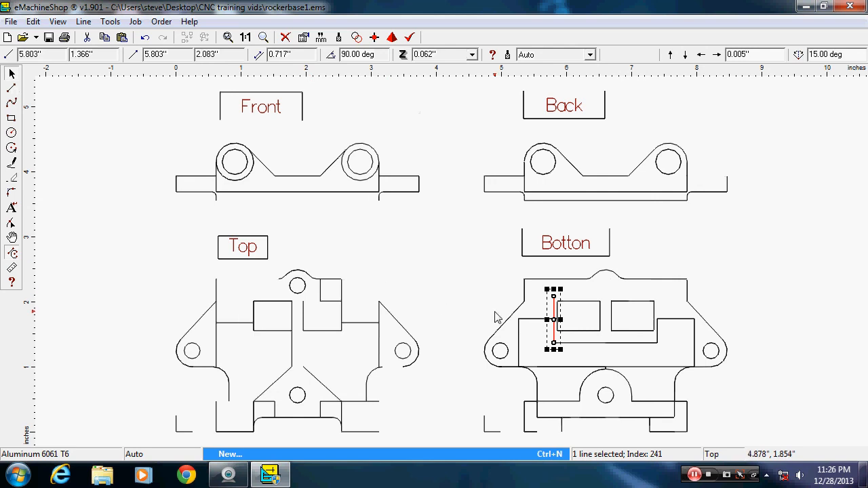
- Intersect the new vertical line with the horizontal edge beside the left pocket and delete the two projecting stubs
{"action": "left_click", "coordinate": [541, 320], "text": "shift"}
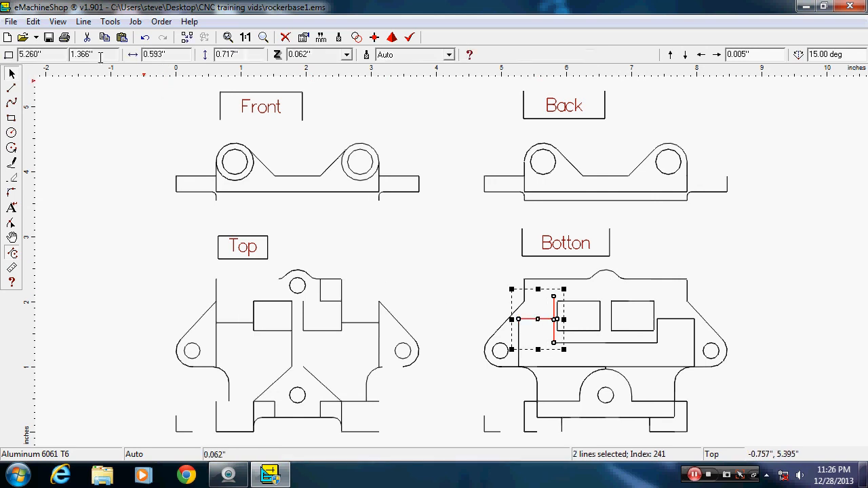
{"action": "left_click", "coordinate": [84, 21]}
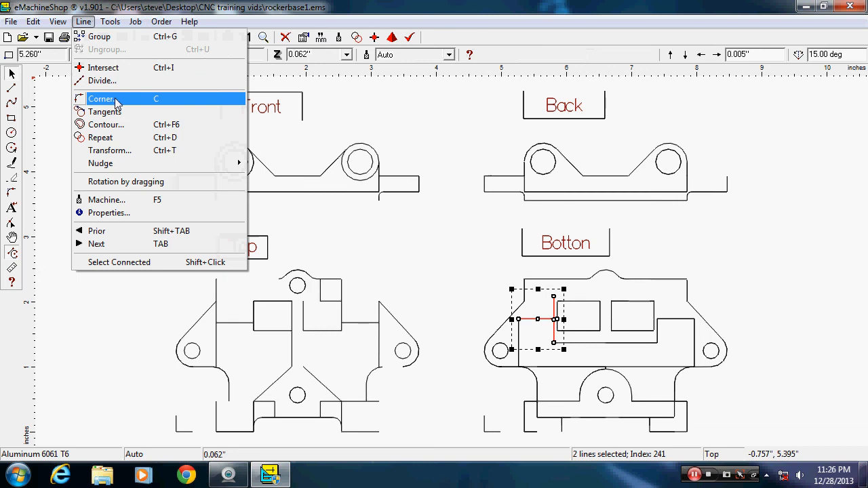
{"action": "left_click", "coordinate": [139, 68]}
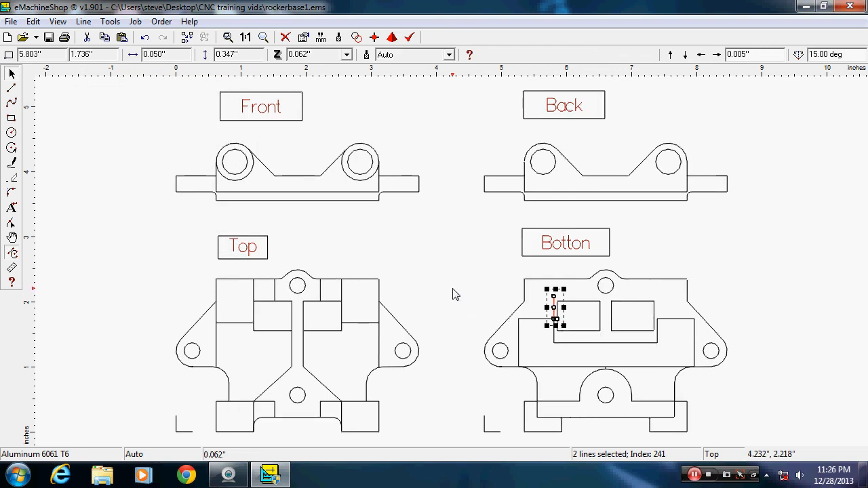
{"action": "key", "text": "Escape"}
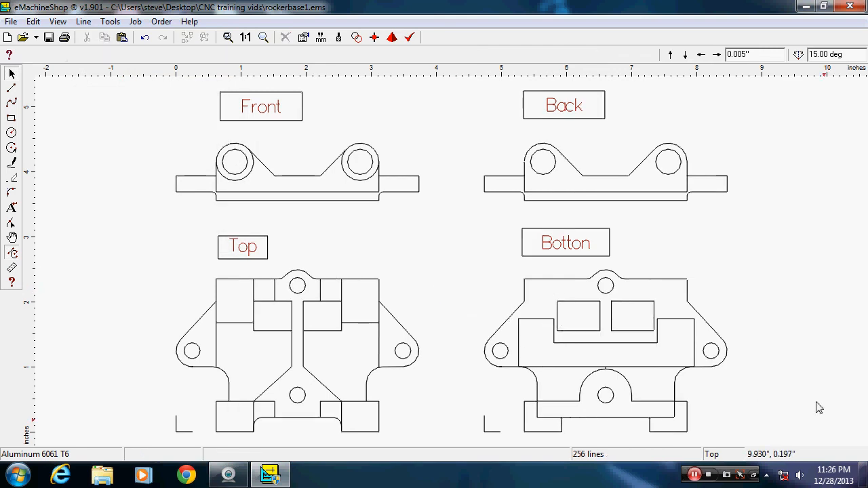
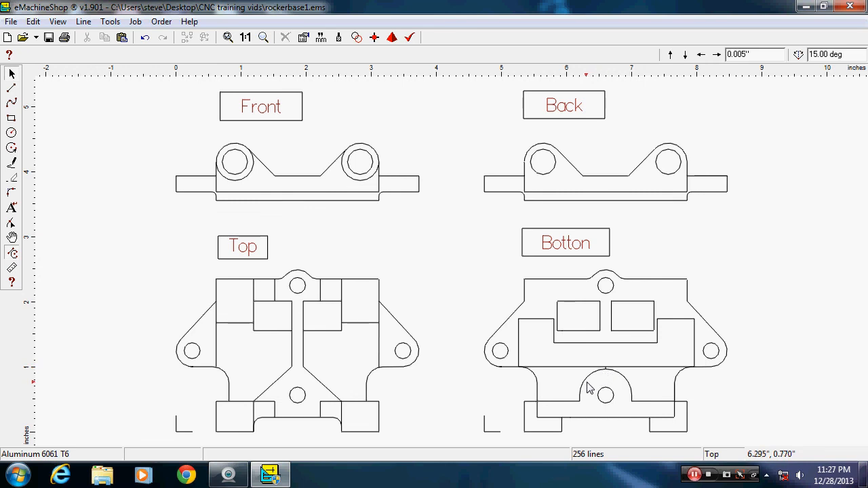
{"action": "left_click_drag", "start_coordinate": [588, 382], "coordinate": [621, 360]}
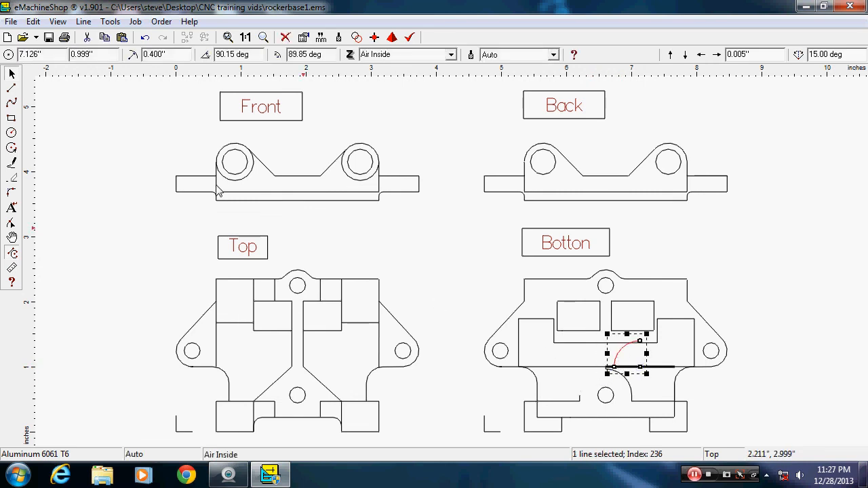
{"action": "left_click", "coordinate": [33, 21]}
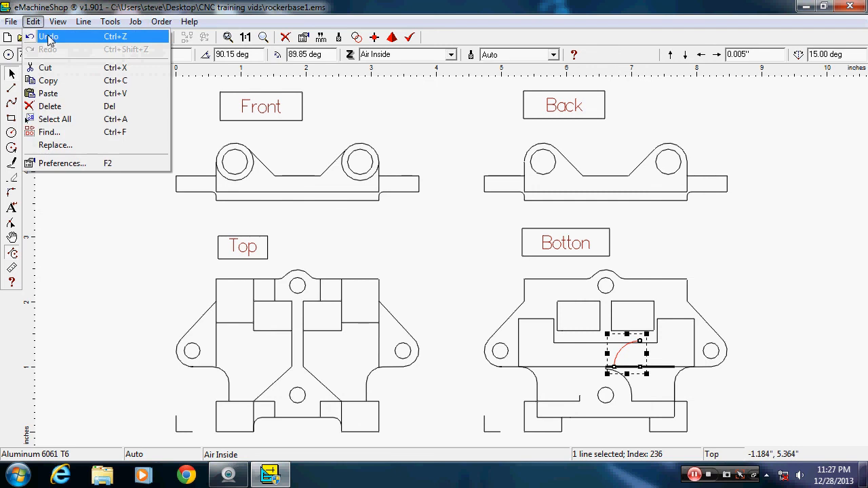
{"action": "left_click", "coordinate": [47, 33]}
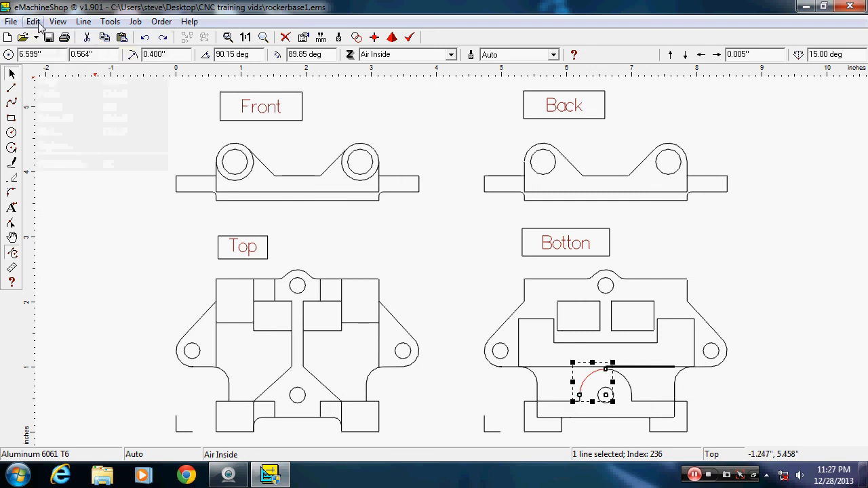
{"action": "left_click", "coordinate": [35, 21]}
{"action": "left_click", "coordinate": [46, 34]}
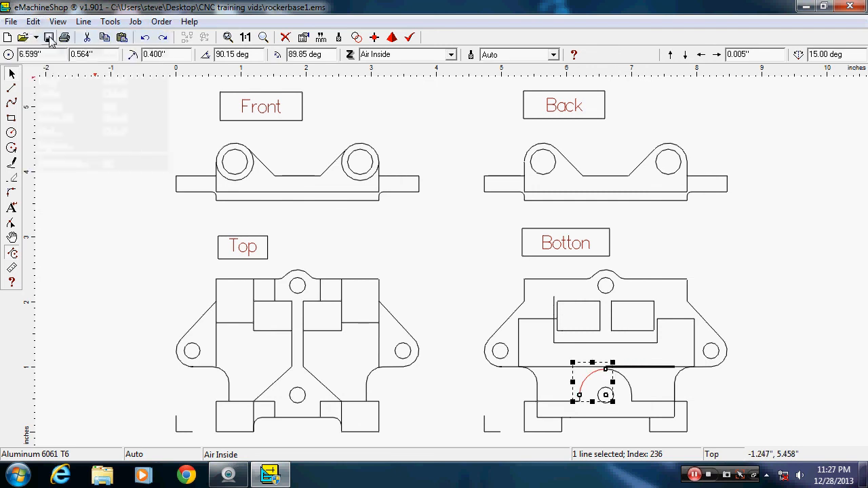
{"action": "left_click", "coordinate": [95, 224]}
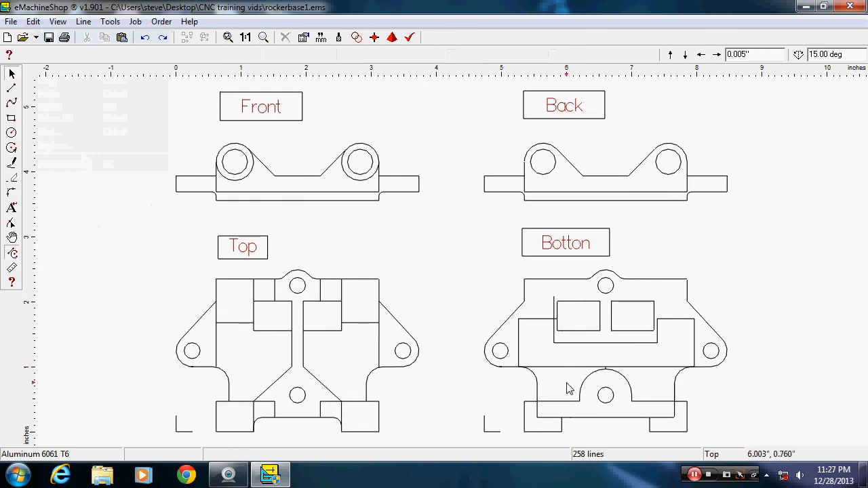
- Delete the tiny vertical line between the wide rectangle's lower edge and the top of the arch in the Bottom view
{"action": "left_click_drag", "start_coordinate": [567, 383], "coordinate": [641, 360]}
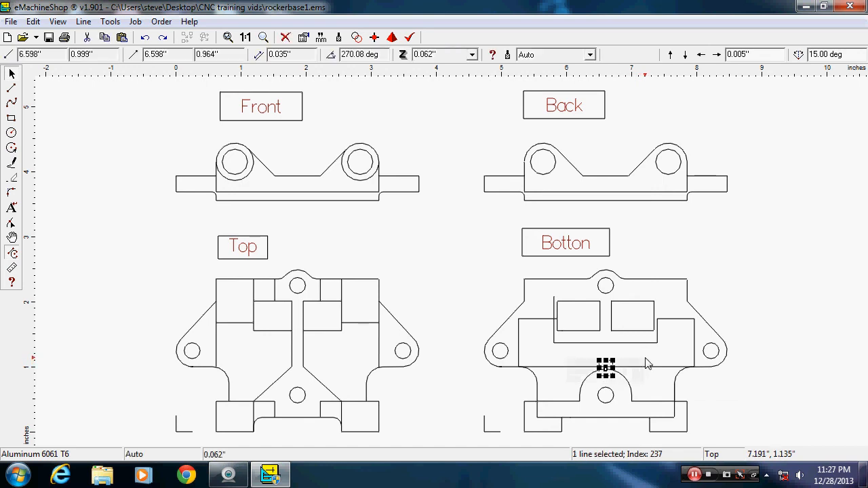
{"action": "left_click", "coordinate": [83, 22]}
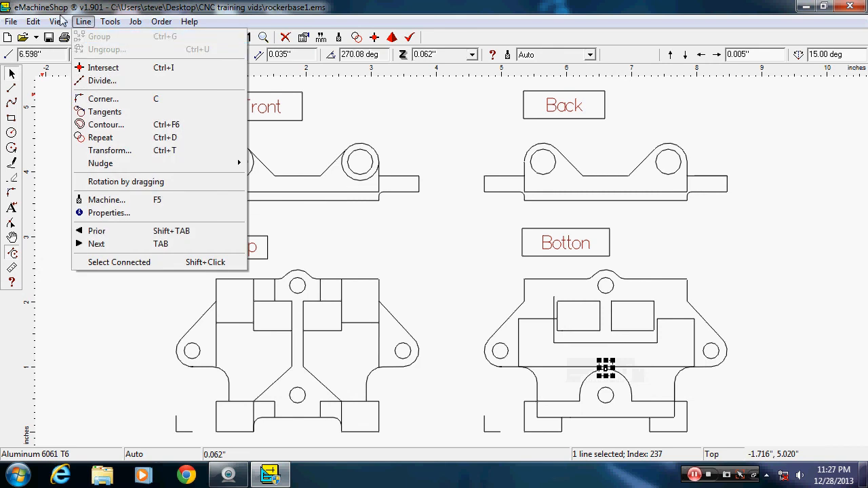
{"action": "mouse_move", "coordinate": [60, 23]}
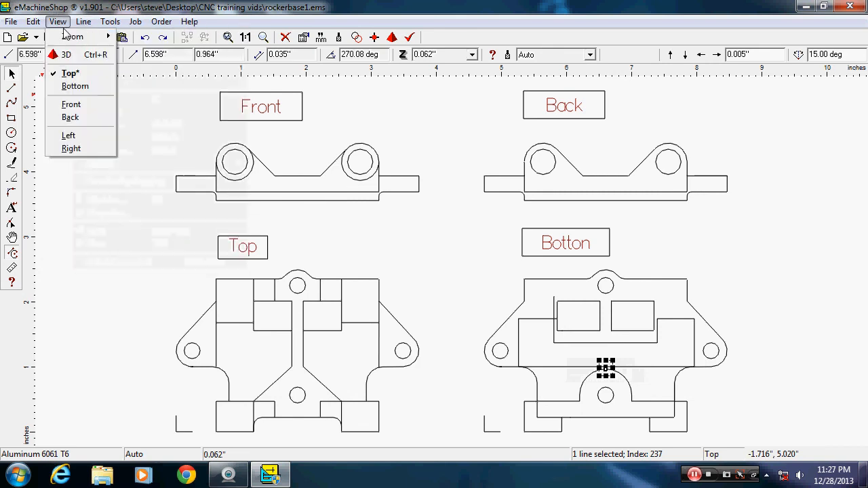
{"action": "mouse_move", "coordinate": [72, 41]}
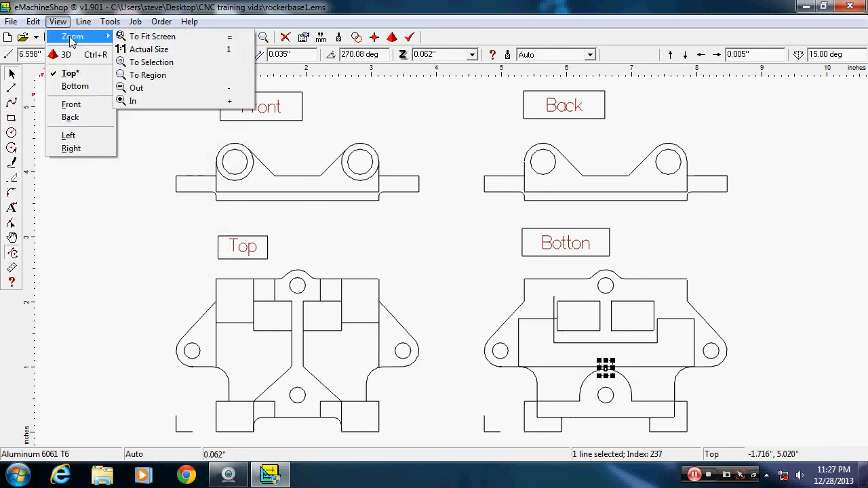
{"action": "left_click", "coordinate": [165, 63]}
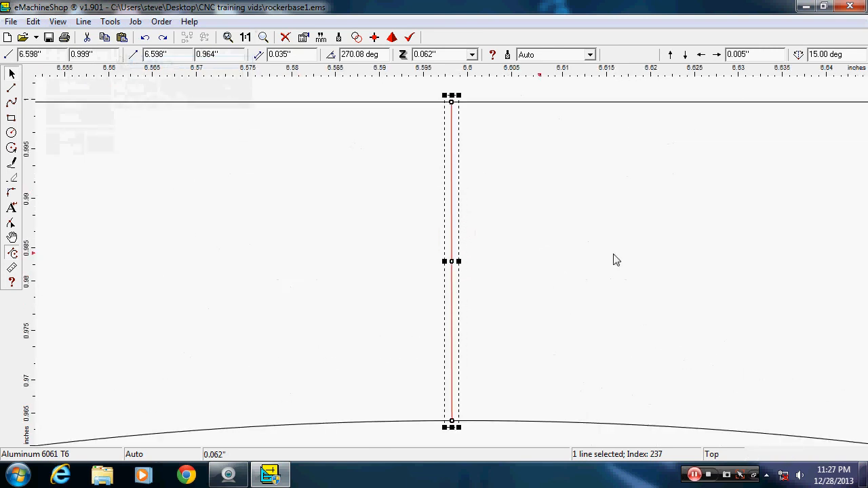
{"action": "key", "text": "Delete"}
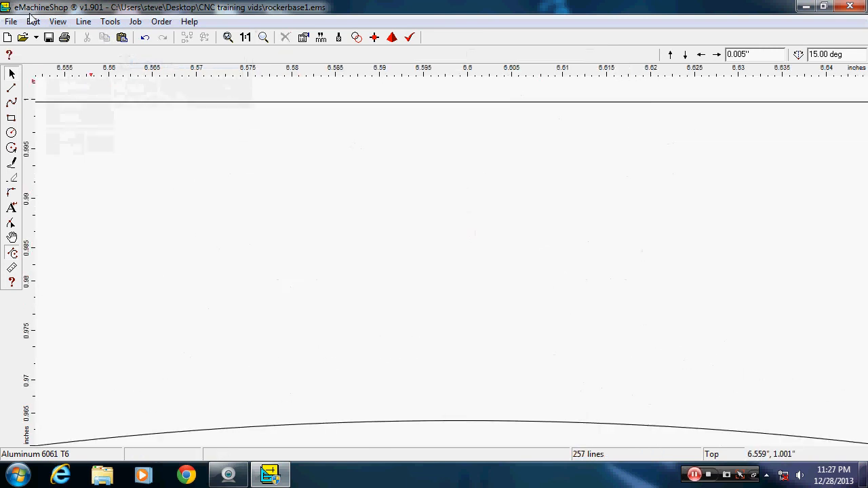
{"action": "key", "text": "Home"}
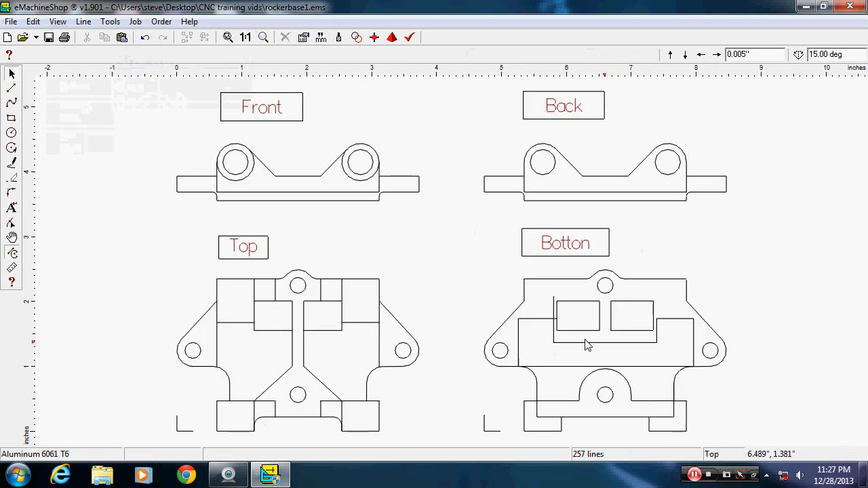
- Delete the vertical stub and the short horizontal stub that project past the recess corner beside the left pocket
{"action": "left_click", "coordinate": [554, 316]}
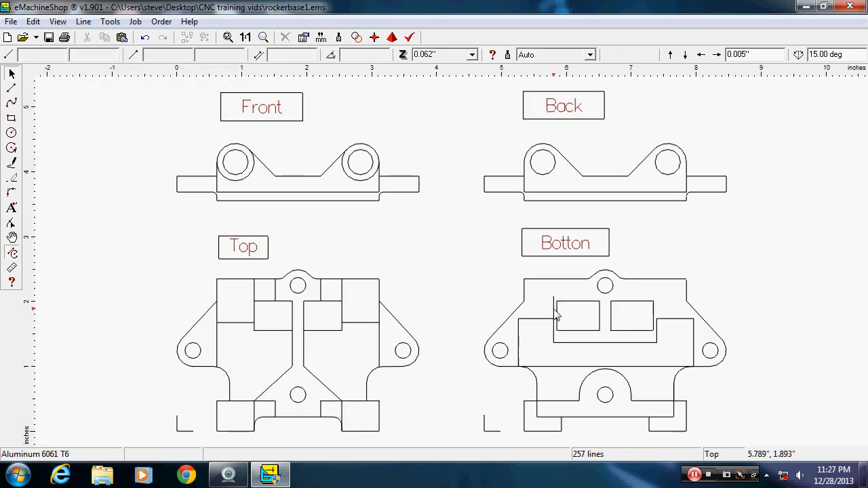
{"action": "key", "text": "Delete"}
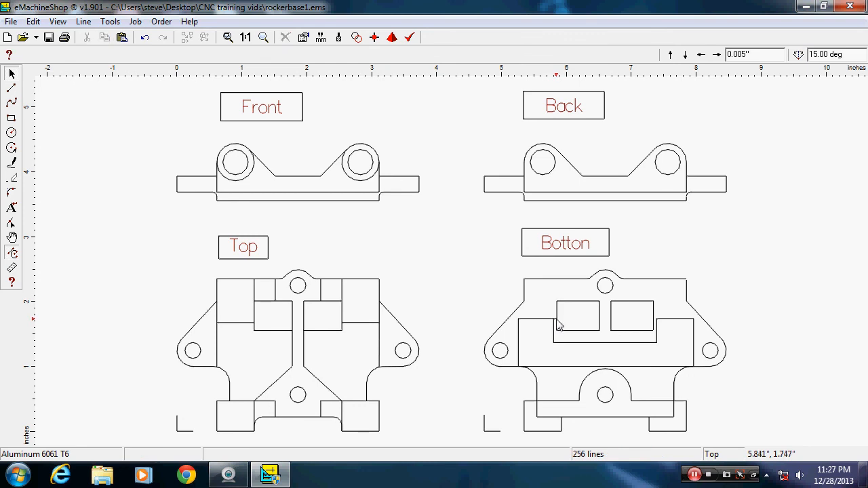
{"action": "left_click", "coordinate": [555, 325]}
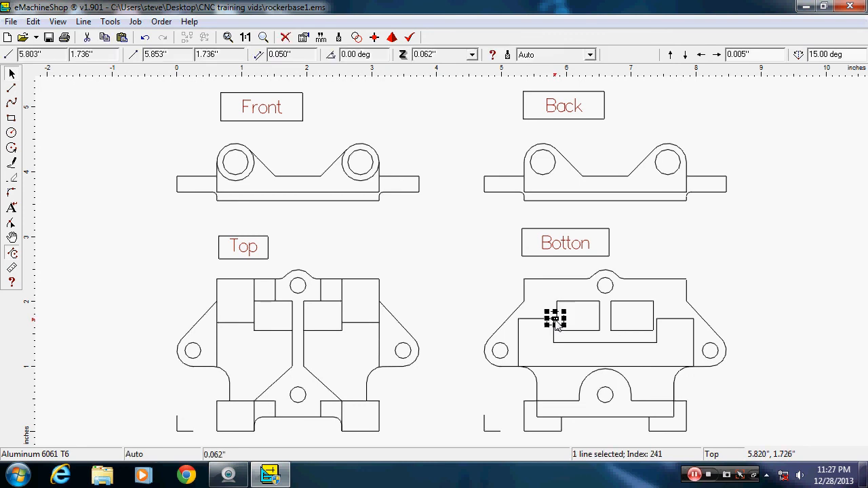
{"action": "key", "text": "Delete"}
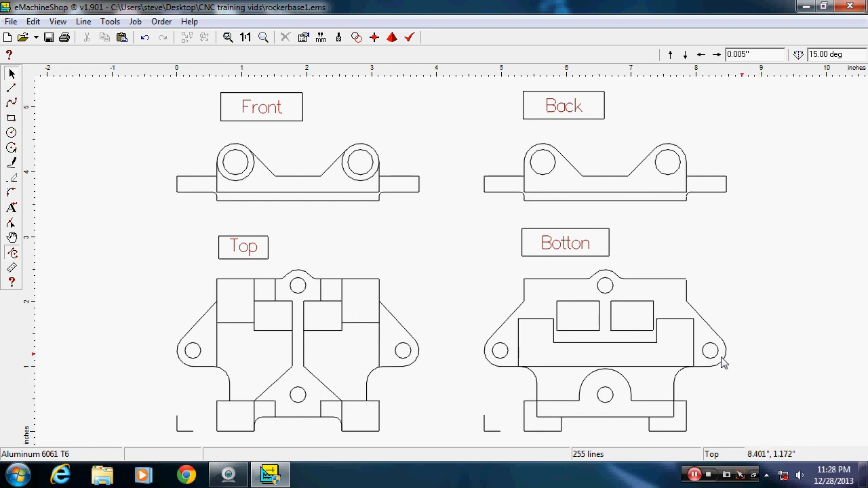
- Try to round the corners between the wide recess's lower edge and vertical sides in the Bottom view with a 0.125" radius
{"action": "left_click", "coordinate": [519, 356]}
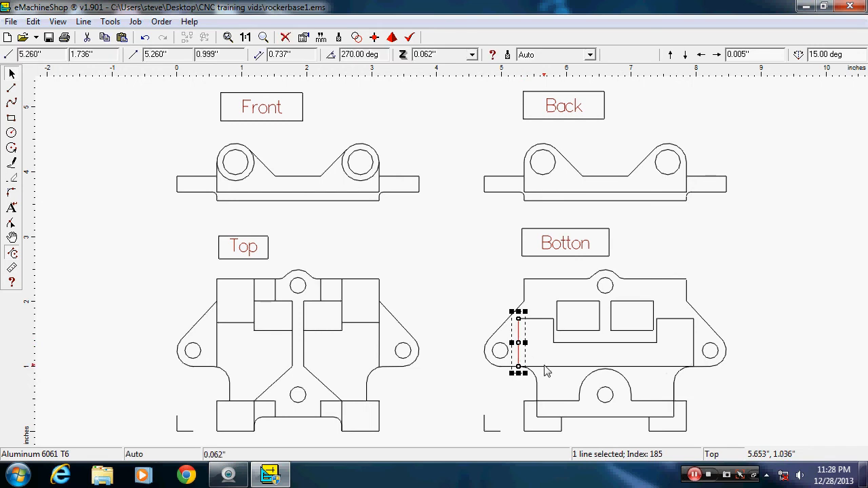
{"action": "left_click", "coordinate": [548, 367], "text": "shift"}
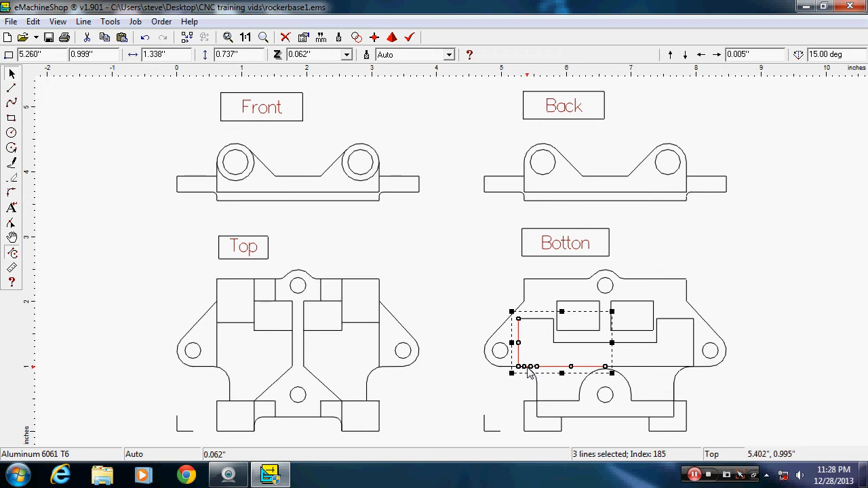
{"action": "left_click", "coordinate": [524, 368], "text": "shift"}
{"action": "left_click", "coordinate": [697, 366], "text": "shift"}
{"action": "left_click", "coordinate": [693, 358], "text": "shift"}
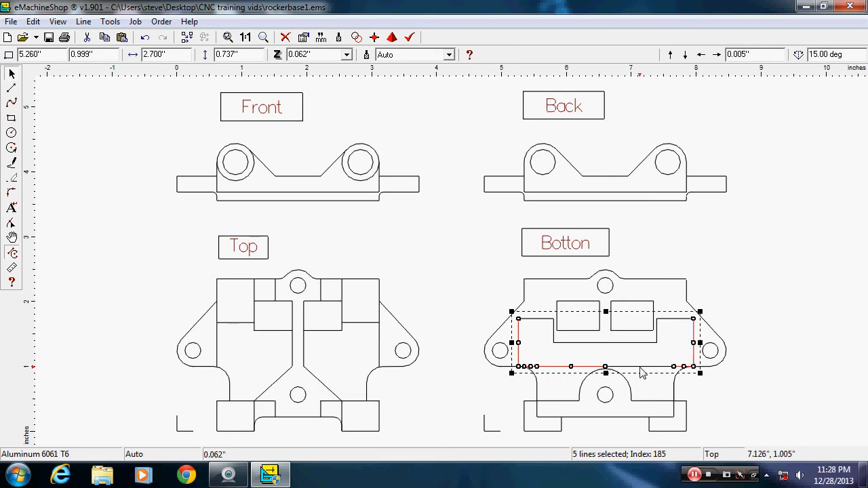
{"action": "left_click", "coordinate": [83, 22]}
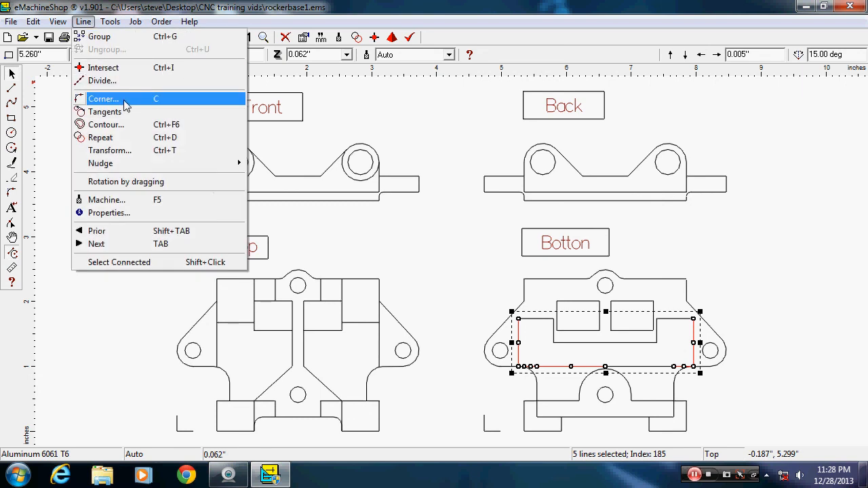
{"action": "left_click", "coordinate": [103, 99]}
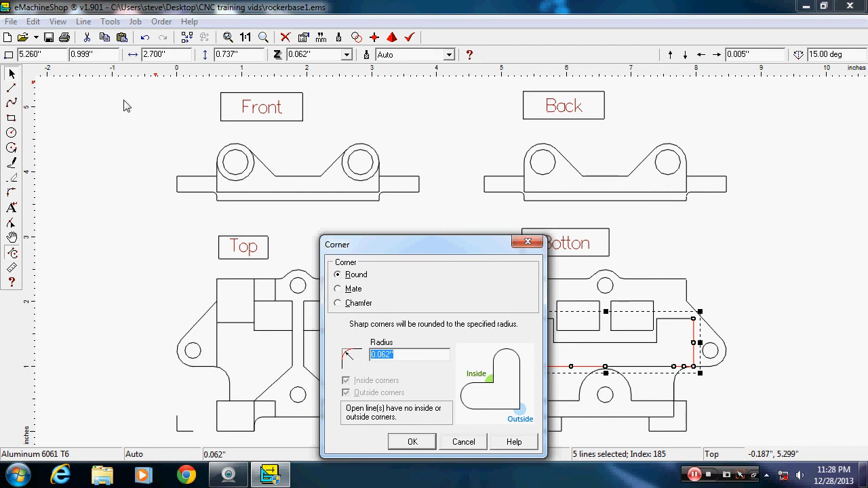
{"action": "type", "text": ".125"}
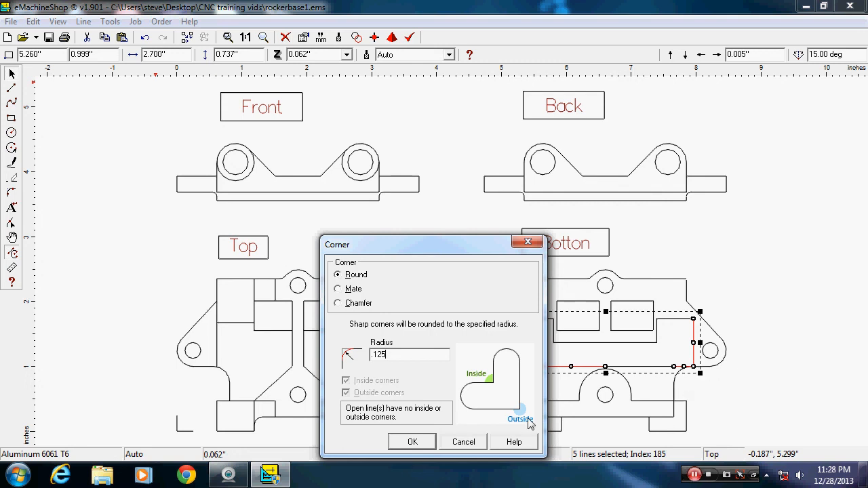
{"action": "left_click", "coordinate": [411, 442]}
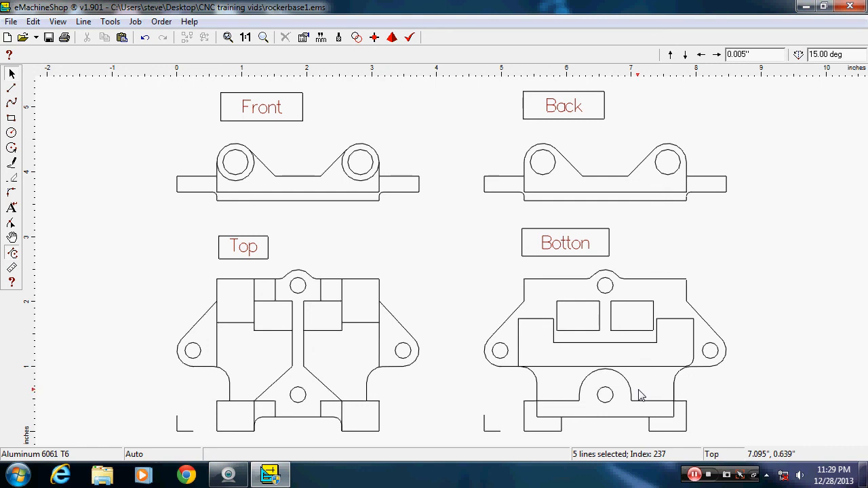
- Try to undo the last corner rounding on the wide recess
{"action": "left_click", "coordinate": [33, 21]}
{"action": "left_click", "coordinate": [47, 38]}
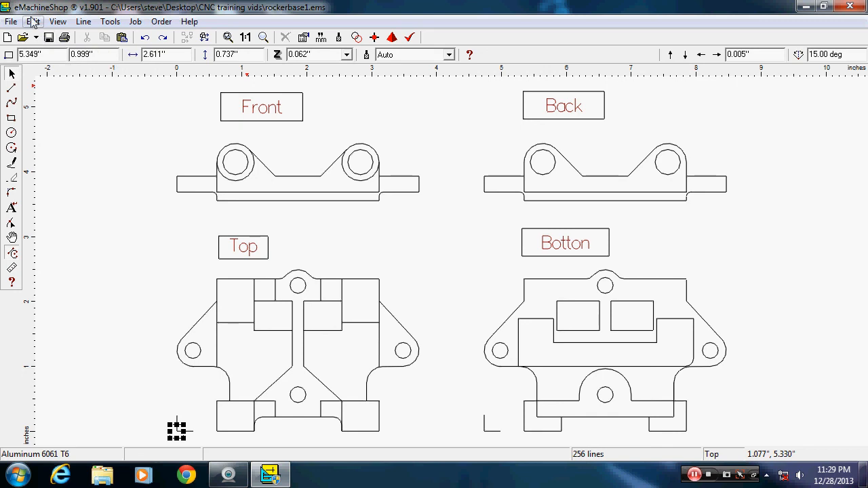
{"action": "left_click", "coordinate": [33, 23]}
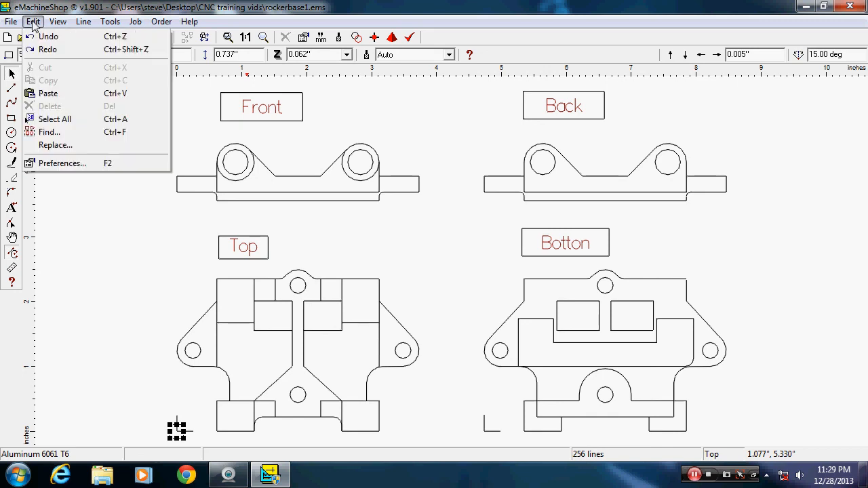
{"action": "left_click", "coordinate": [63, 38]}
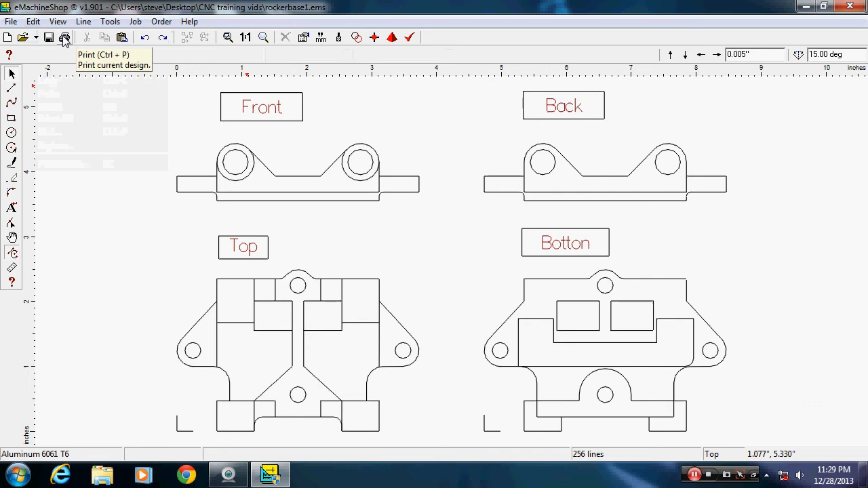
{"action": "left_click", "coordinate": [33, 22]}
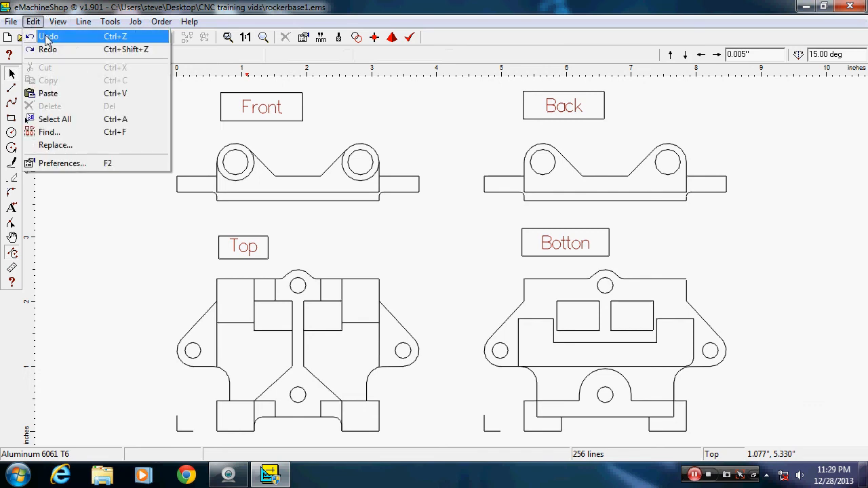
{"action": "left_click", "coordinate": [48, 40]}
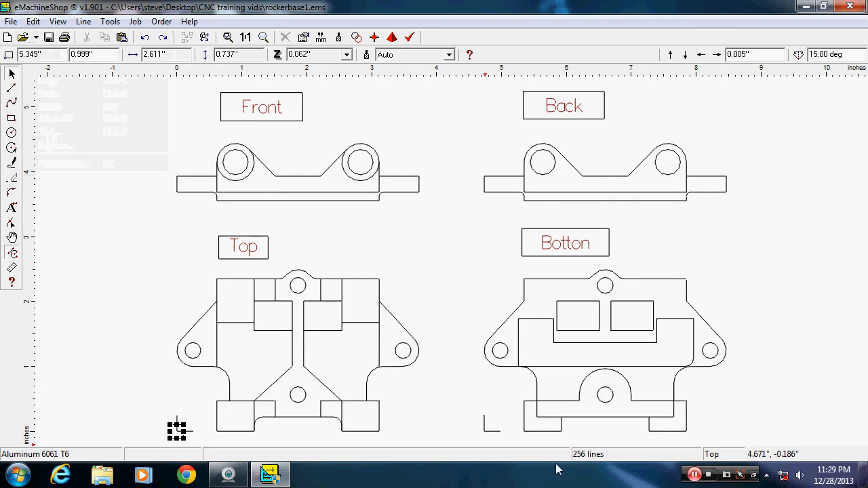
- Delete the wide recess's right side together with its rounded corner and the short lower-edge segment beside it
{"action": "left_click", "coordinate": [674, 370]}
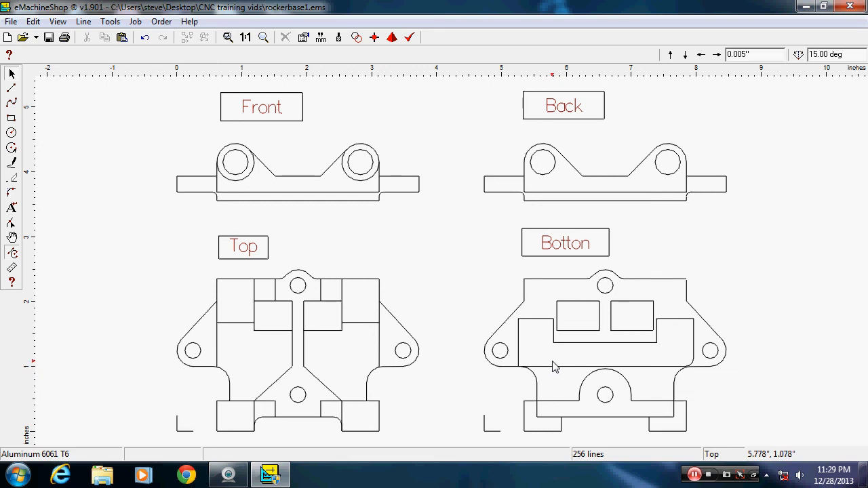
{"action": "left_click", "coordinate": [693, 367]}
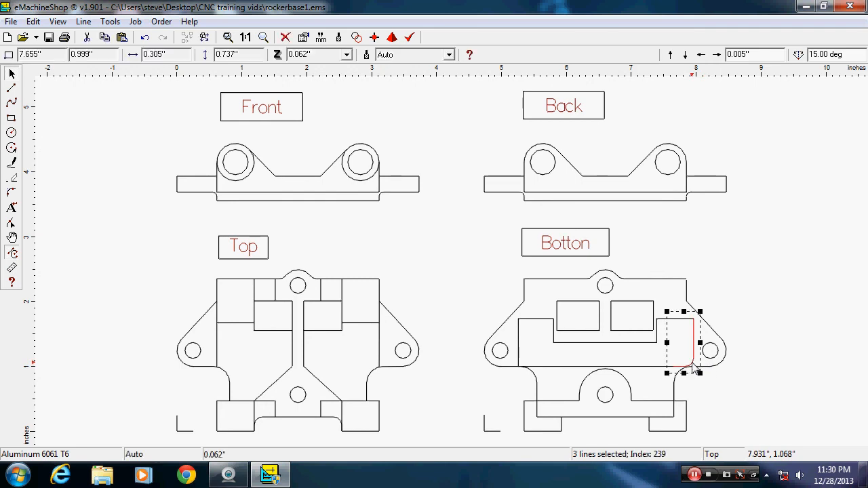
{"action": "key", "text": "Delete"}
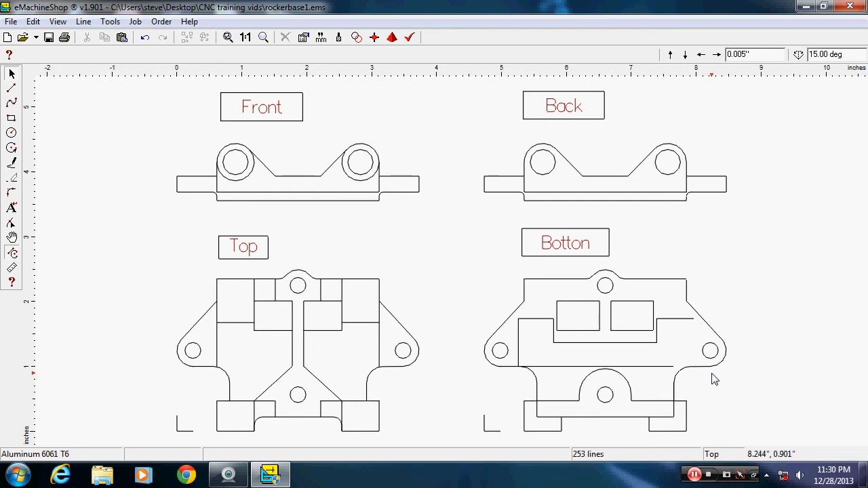
- Draw a horizontal line about 1.338" long on the wide recess's lower edge and move it to the edge's right half
{"action": "left_click", "coordinate": [12, 88]}
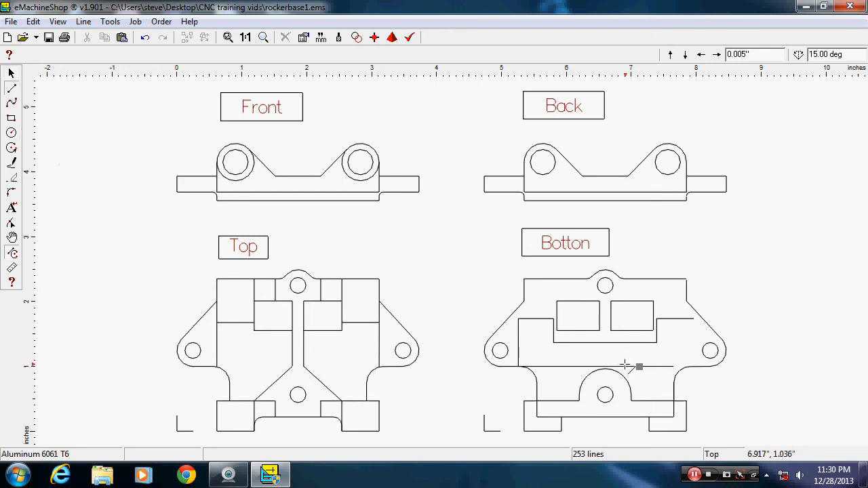
{"action": "left_click", "coordinate": [520, 366]}
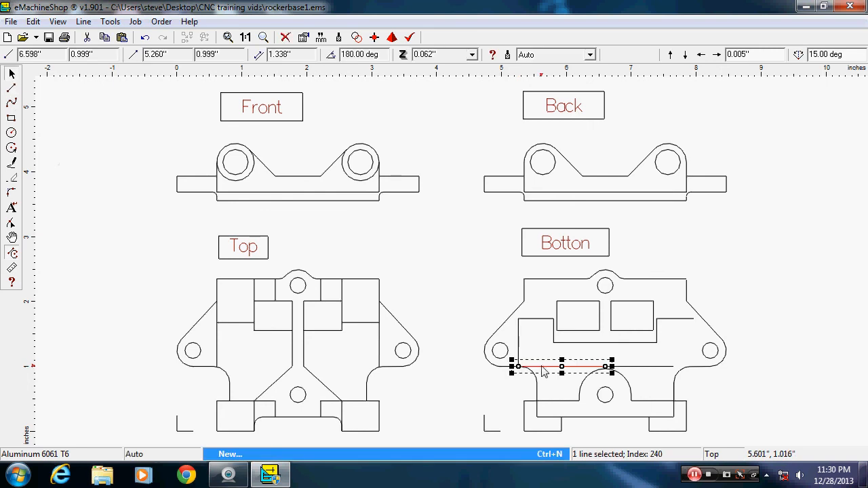
{"action": "left_click_drag", "start_coordinate": [610, 359], "coordinate": [633, 360]}
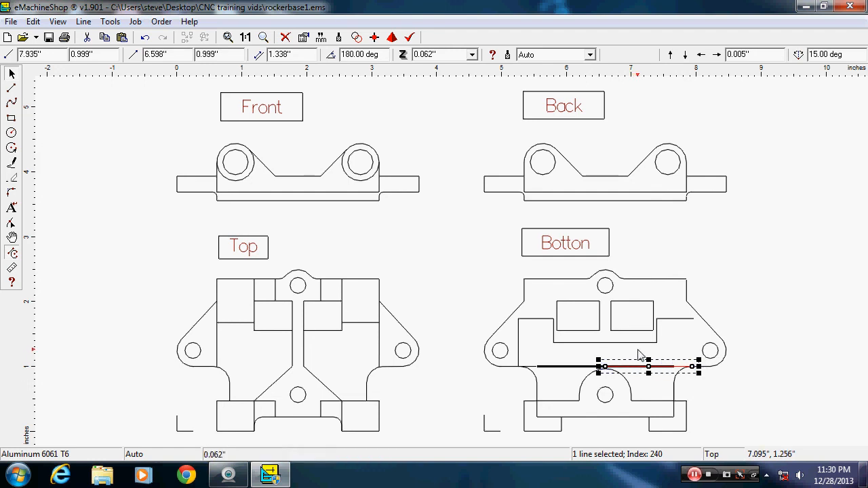
{"action": "left_click", "coordinate": [640, 356]}
{"action": "left_click", "coordinate": [641, 367]}
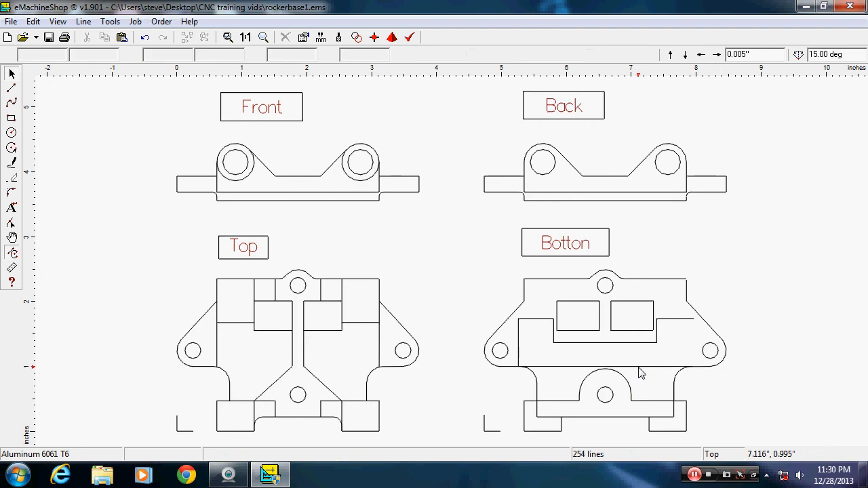
{"action": "left_click", "coordinate": [681, 347]}
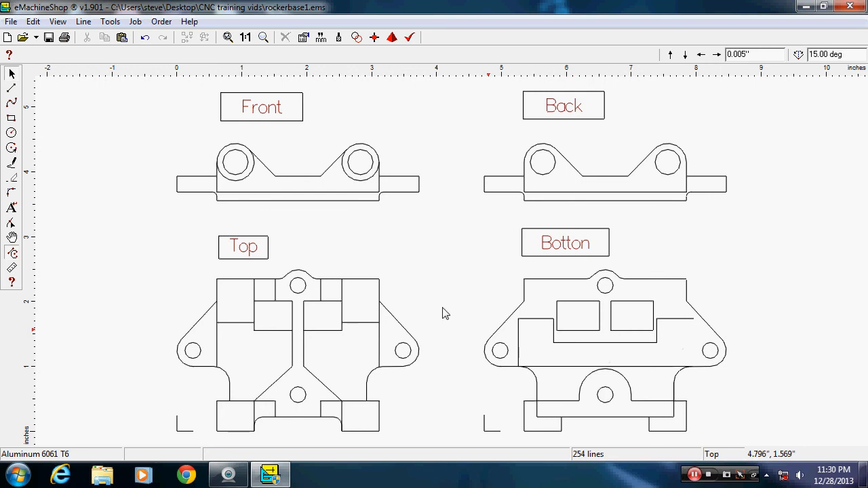
- Draw a line about 0.963" long downward from the wide recess's upper right corner and set its angle to 270 degrees
{"action": "left_click", "coordinate": [11, 88]}
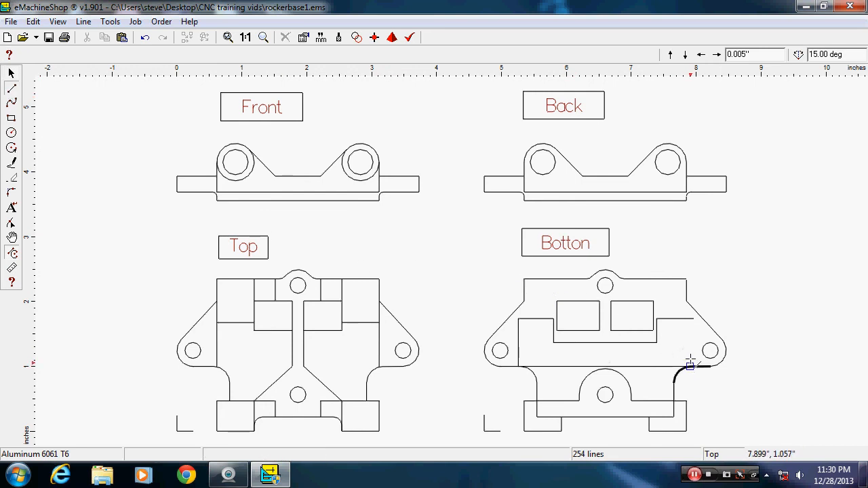
{"action": "left_click", "coordinate": [692, 318]}
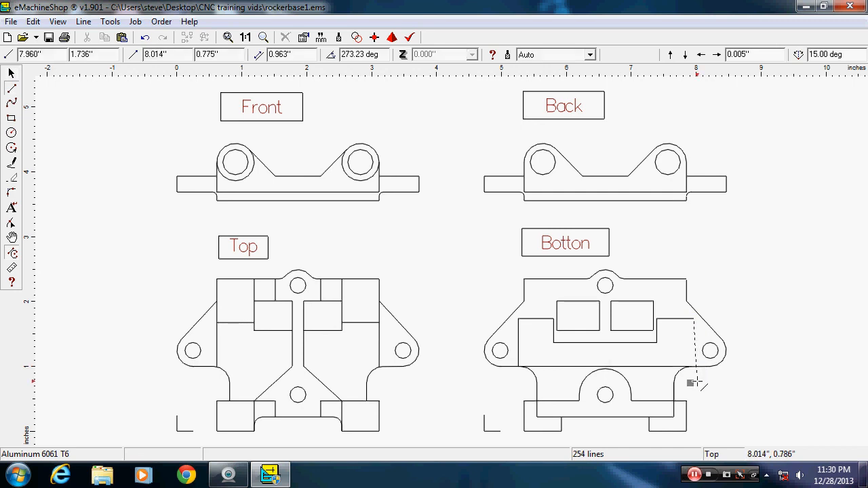
{"action": "left_click", "coordinate": [696, 383]}
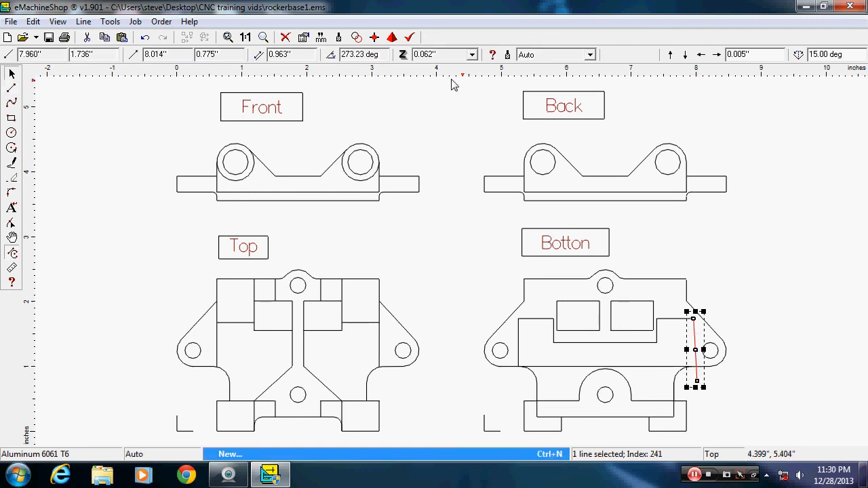
{"action": "left_click", "coordinate": [364, 55]}
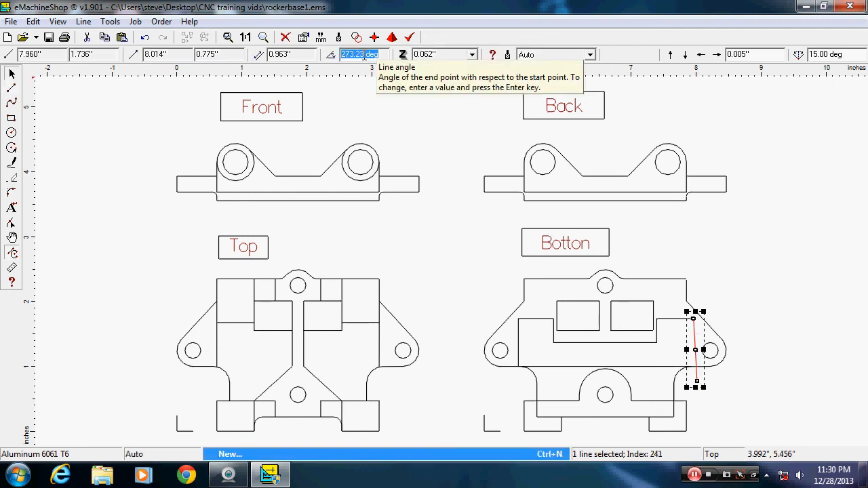
{"action": "type", "text": "270"}
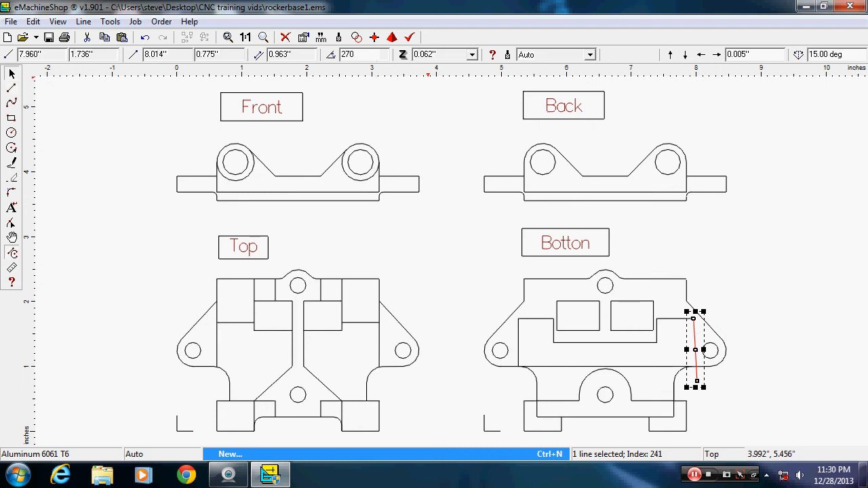
{"action": "key", "text": "Return"}
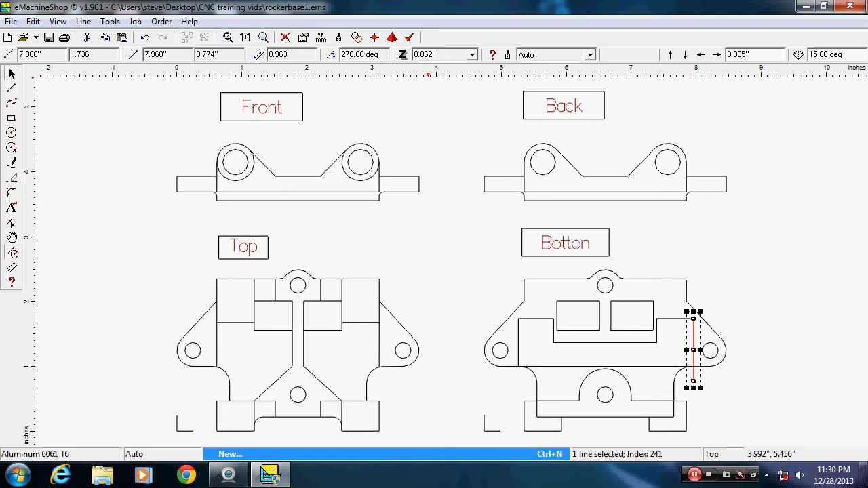
{"action": "left_click", "coordinate": [780, 263]}
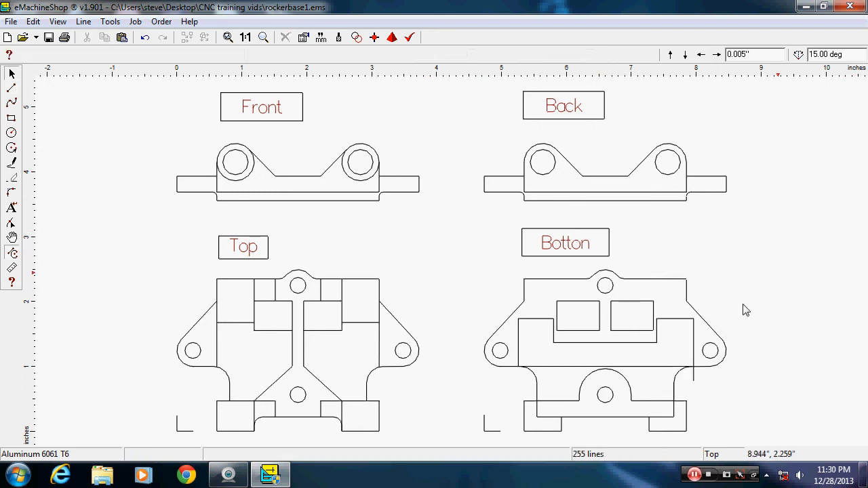
{"action": "left_click", "coordinate": [639, 368]}
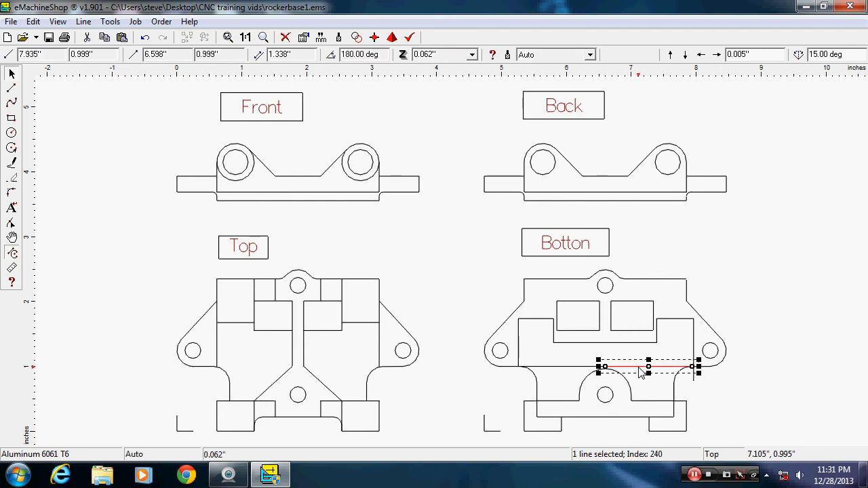
{"action": "left_click", "coordinate": [570, 369], "text": "shift"}
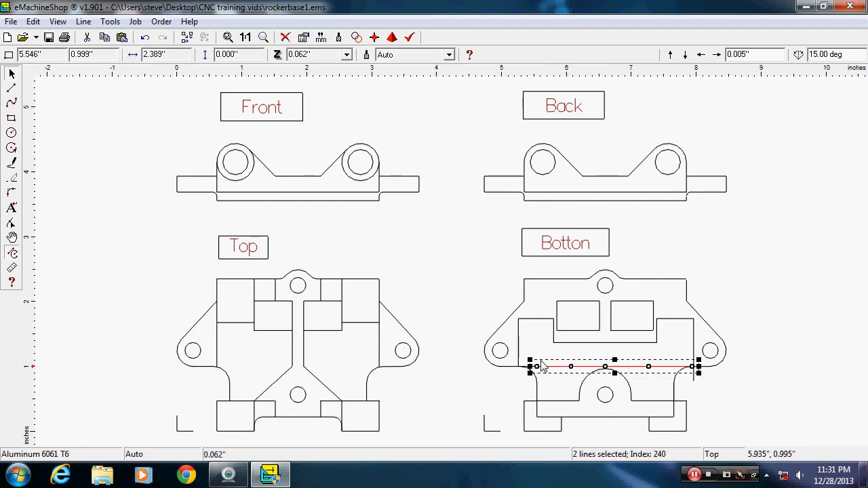
{"action": "key", "text": "ctrl+c"}
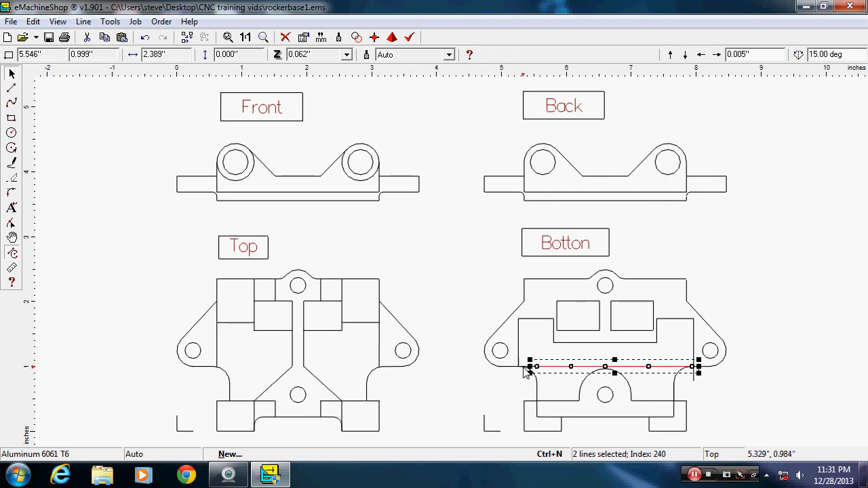
{"action": "left_click", "coordinate": [526, 372], "text": "shift"}
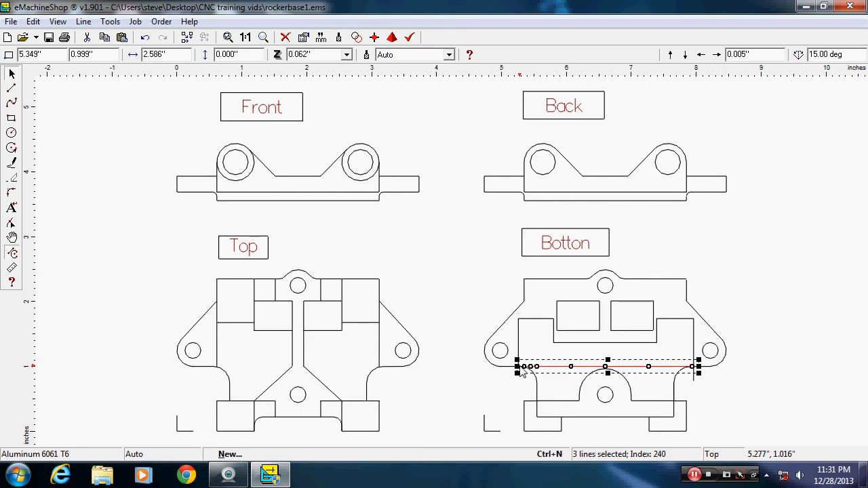
{"action": "left_click", "coordinate": [497, 378]}
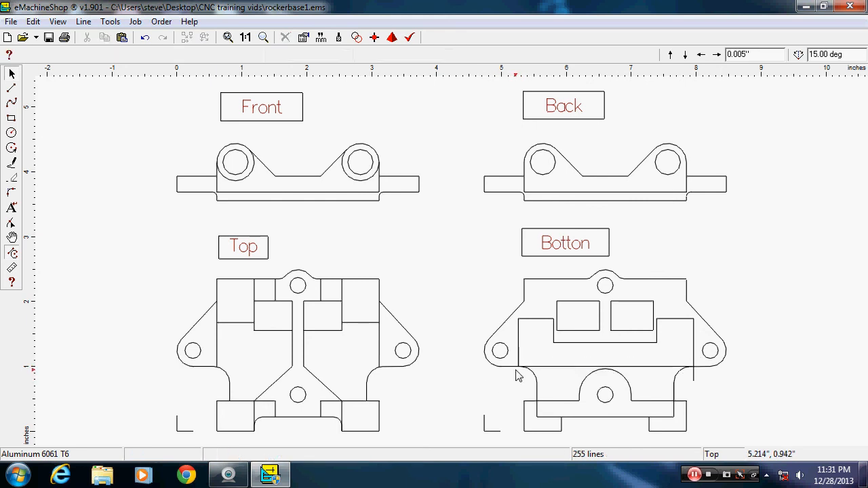
- Nudge all lines of the wide recess's lower edge in the Bottom view upward in 0.005" steps to Y 1.044"
{"action": "left_click_drag", "start_coordinate": [516, 370], "coordinate": [705, 366]}
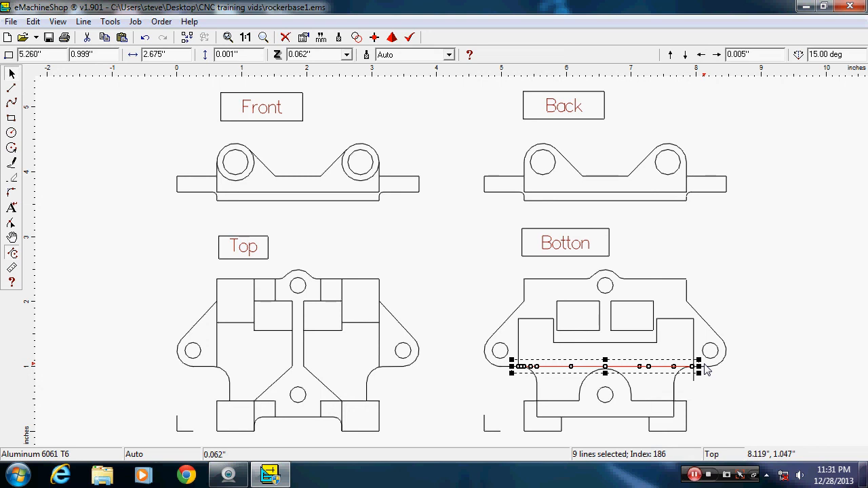
{"action": "key", "text": "Up"}
{"action": "key", "text": "Up"}
{"action": "key", "text": "Up"}
{"action": "key", "text": "Up"}
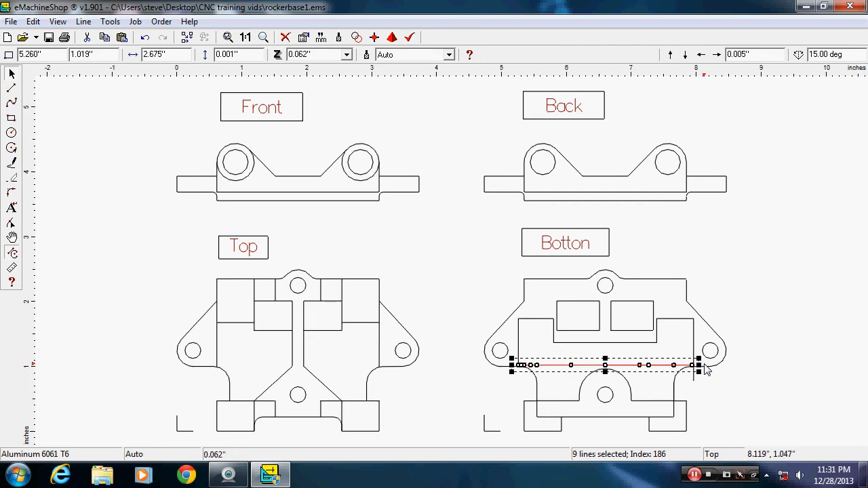
{"action": "key", "text": "Up"}
{"action": "key", "text": "Up"}
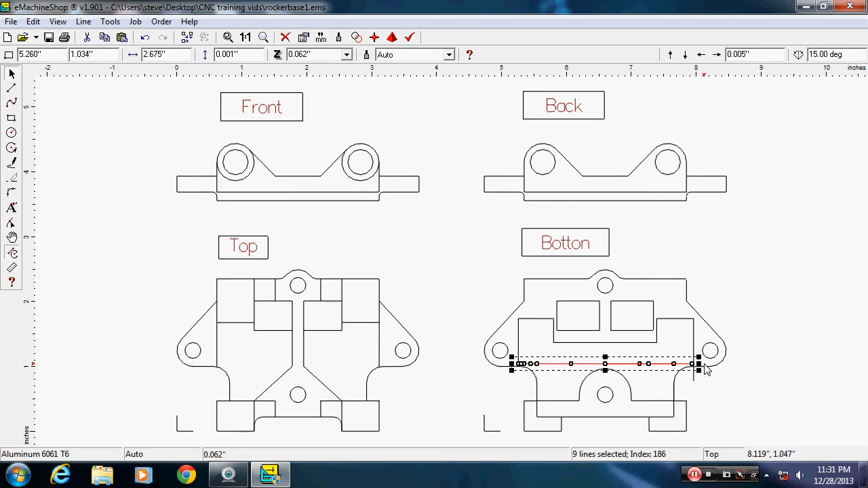
{"action": "key", "text": "Up"}
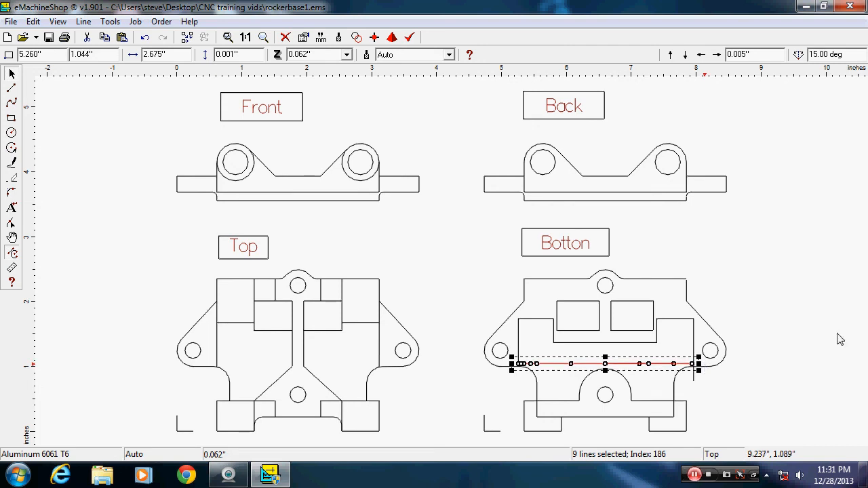
{"action": "left_click", "coordinate": [806, 317]}
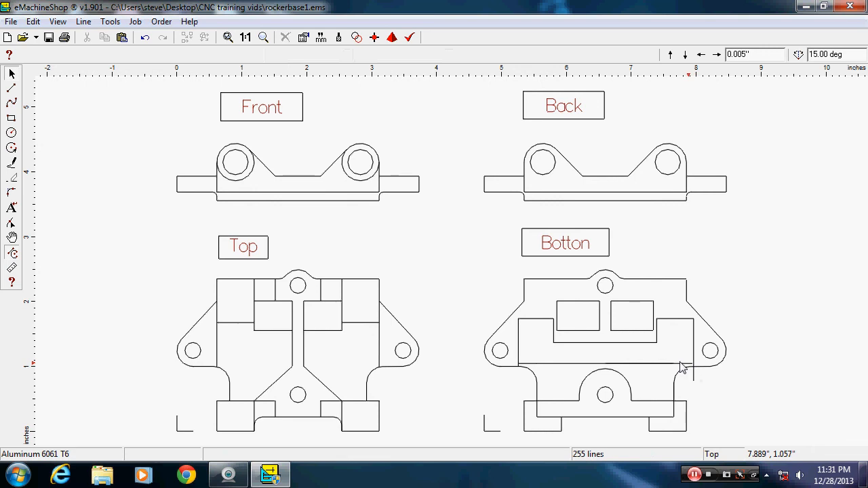
{"action": "left_click", "coordinate": [11, 89]}
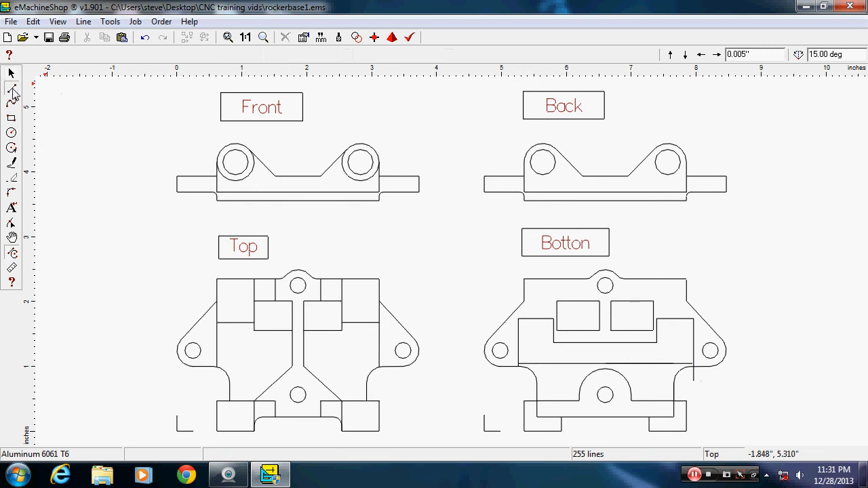
{"action": "left_click", "coordinate": [692, 364]}
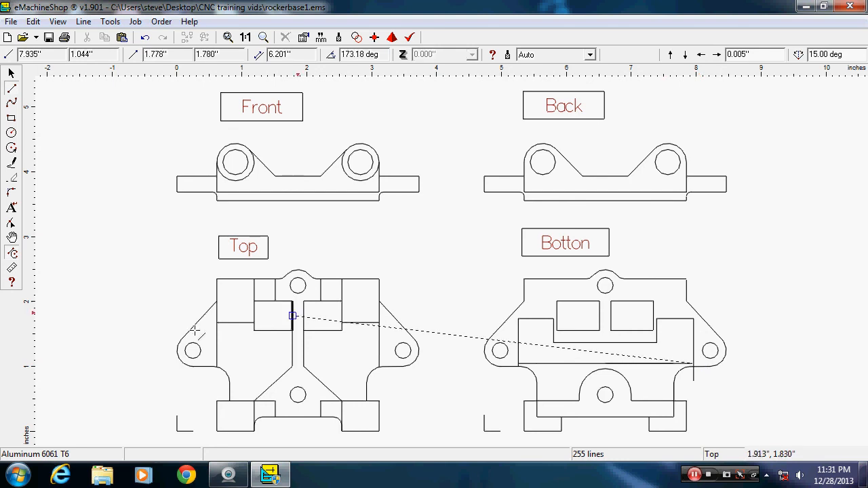
{"action": "left_click", "coordinate": [11, 251]}
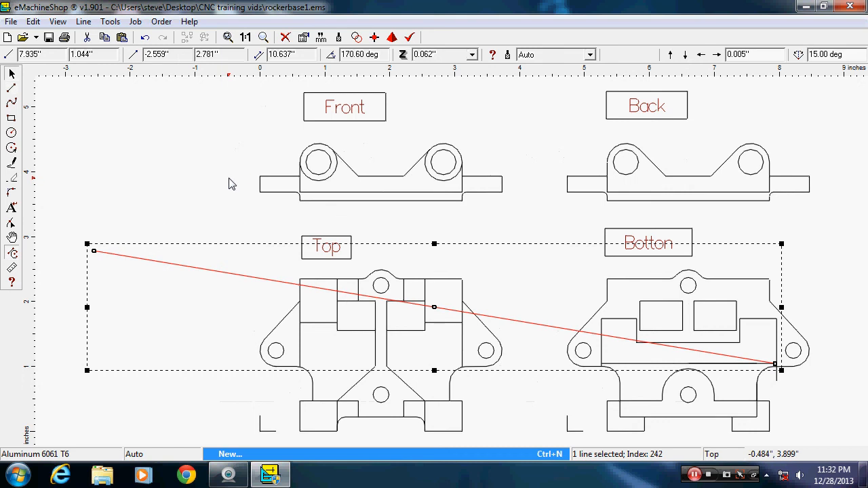
{"action": "left_click", "coordinate": [174, 271]}
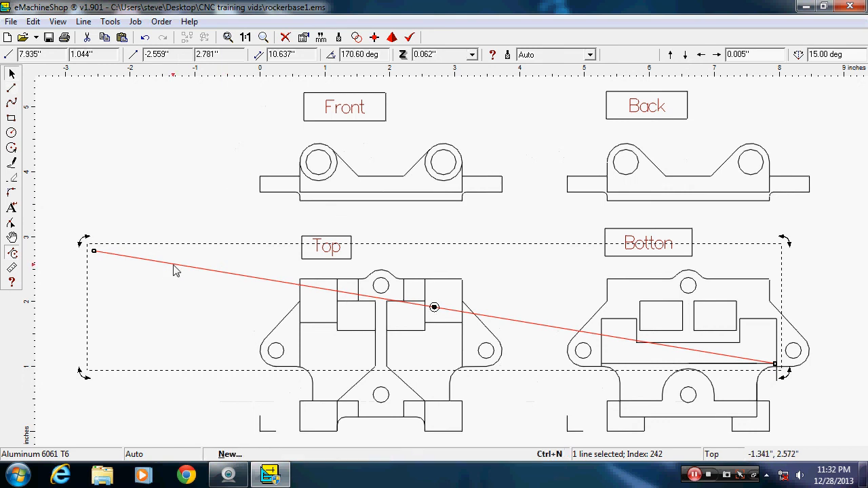
{"action": "key", "text": "Delete"}
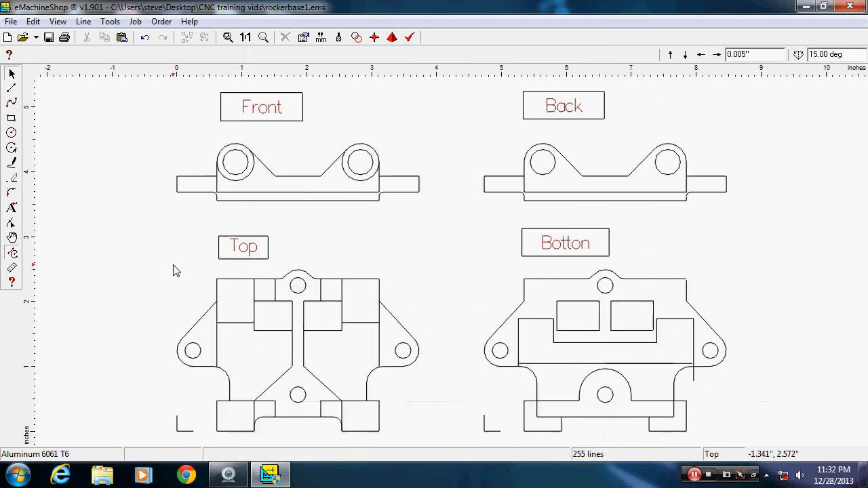
- Draw a line about 4.269" long from the wide recess's lower left corner past its right side and set its angle to 0 degrees
{"action": "left_click", "coordinate": [11, 90]}
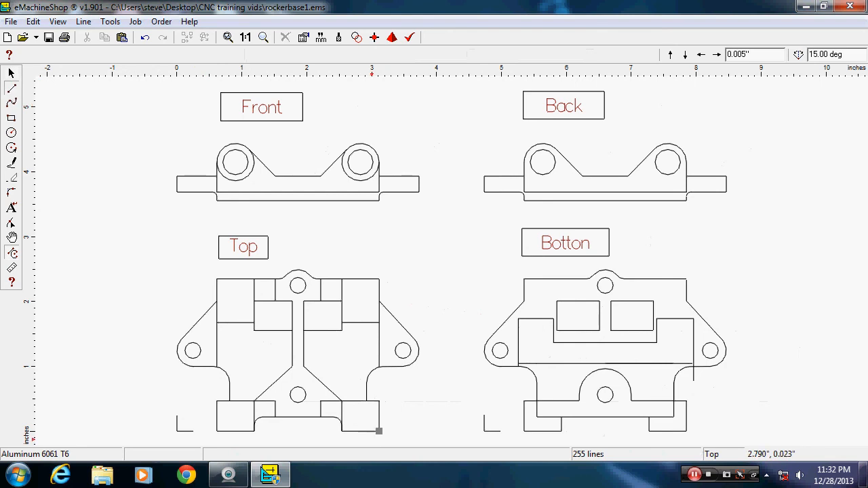
{"action": "left_click", "coordinate": [519, 363]}
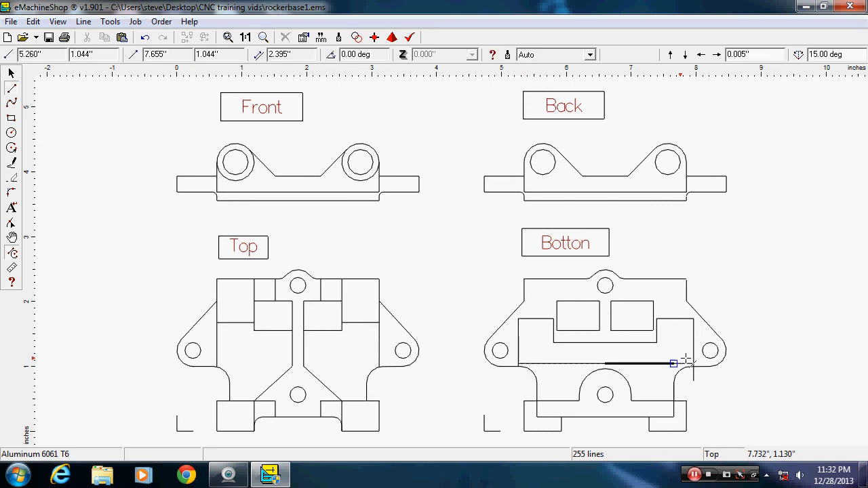
{"action": "left_click", "coordinate": [798, 364]}
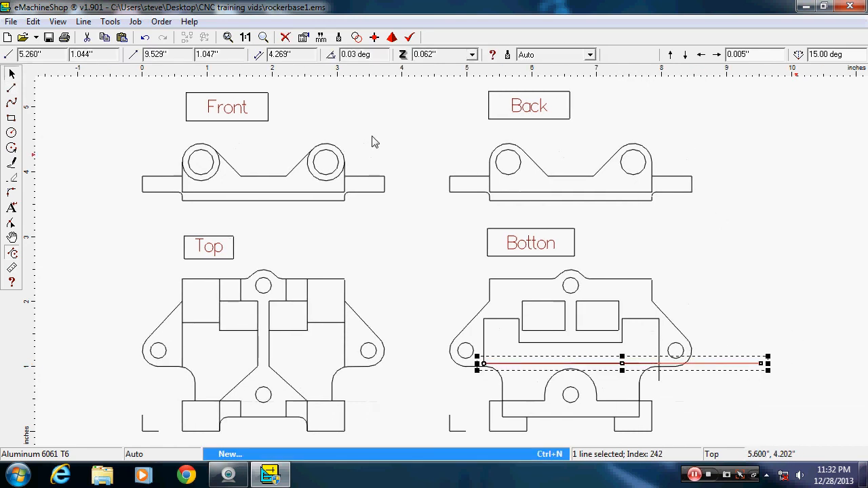
{"action": "left_click", "coordinate": [373, 54]}
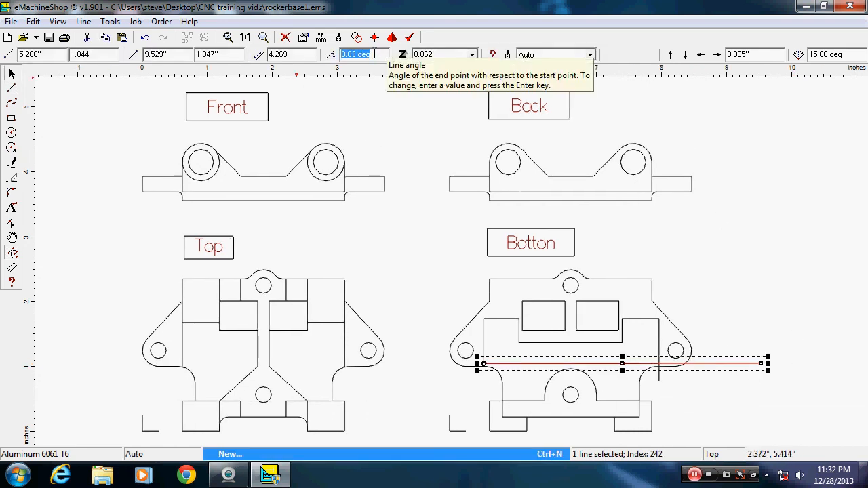
{"action": "type", "text": "0"}
{"action": "key", "text": "Return"}
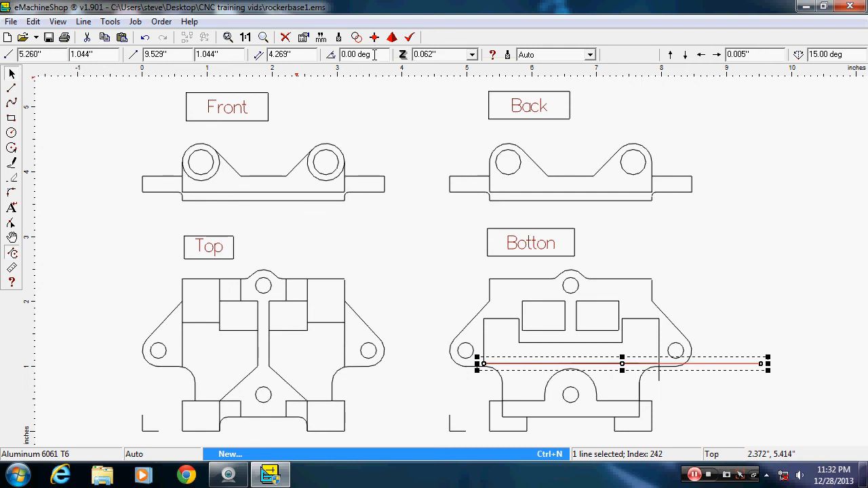
{"action": "left_click", "coordinate": [678, 431]}
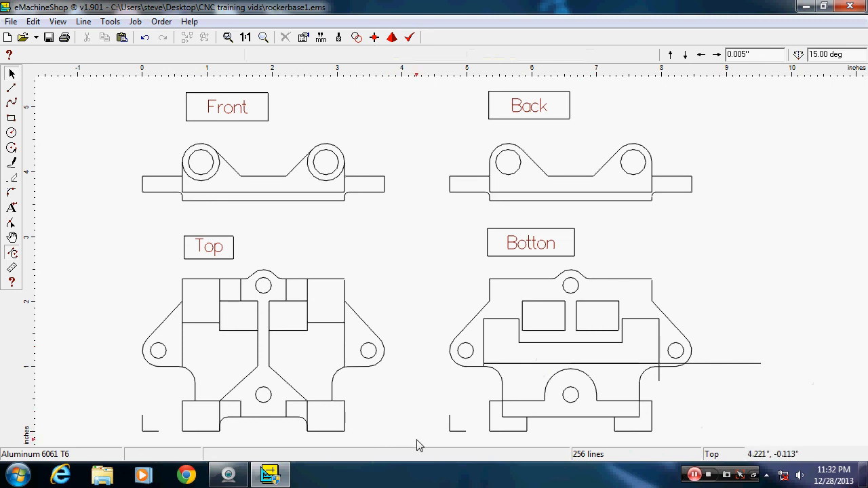
- Select all lines of the Bottom view, including the long horizontal line's overhang, and split them at their crossings with Intersect
{"action": "mouse_move", "coordinate": [416, 439]}
{"action": "left_mouse_down"}
{"action": "mouse_move", "coordinate": [641, 391]}
{"action": "mouse_move", "coordinate": [721, 308]}
{"action": "mouse_move", "coordinate": [735, 255]}
{"action": "mouse_move", "coordinate": [738, 270]}
{"action": "left_mouse_up"}
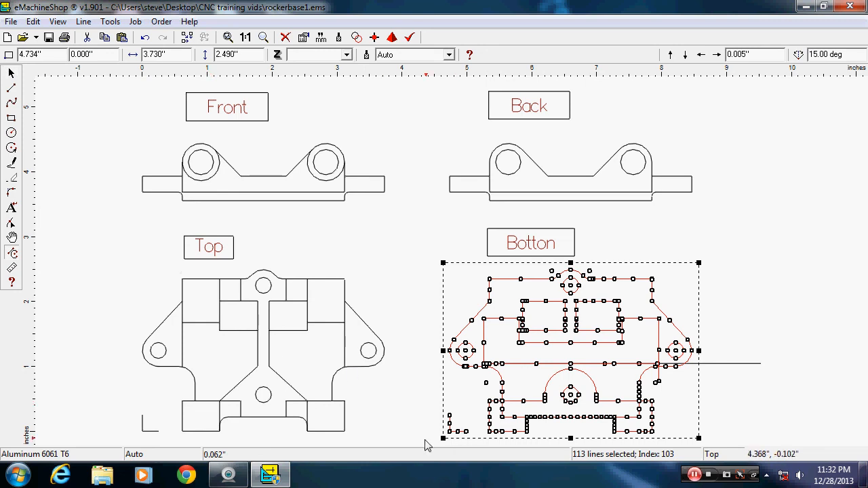
{"action": "left_click_drag", "start_coordinate": [424, 445], "coordinate": [627, 381]}
{"action": "left_click_drag", "start_coordinate": [780, 310], "coordinate": [780, 265]}
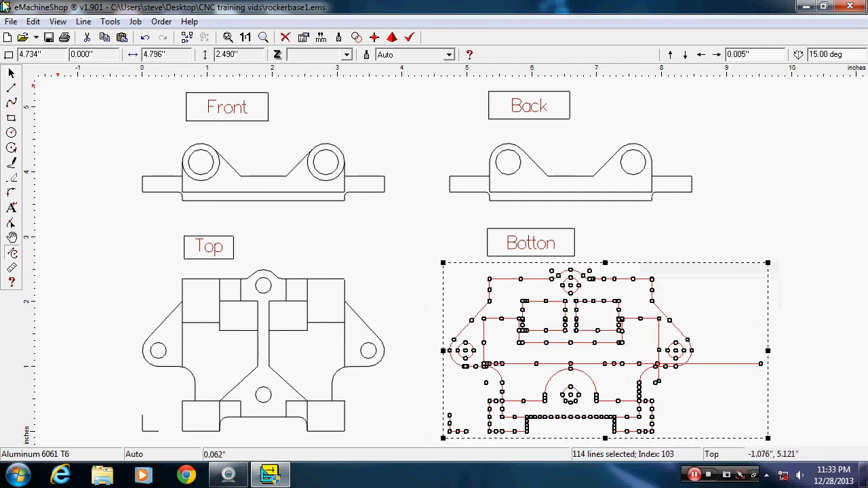
{"action": "left_click", "coordinate": [81, 22]}
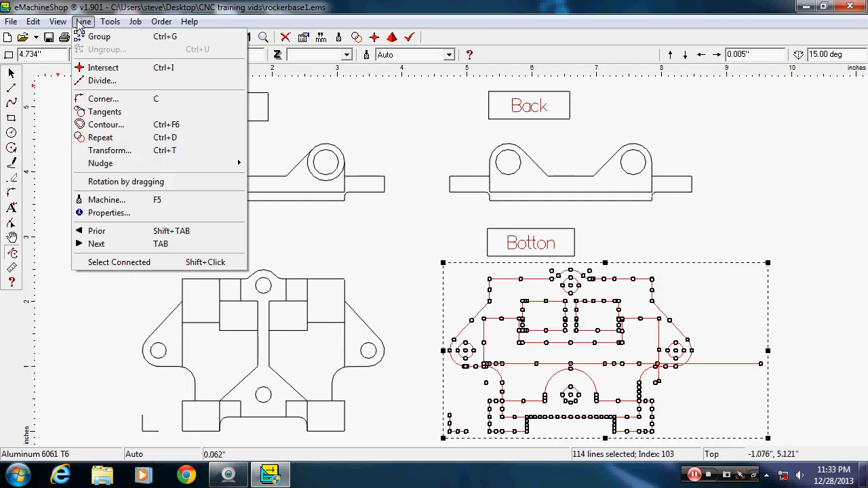
{"action": "left_click", "coordinate": [110, 69]}
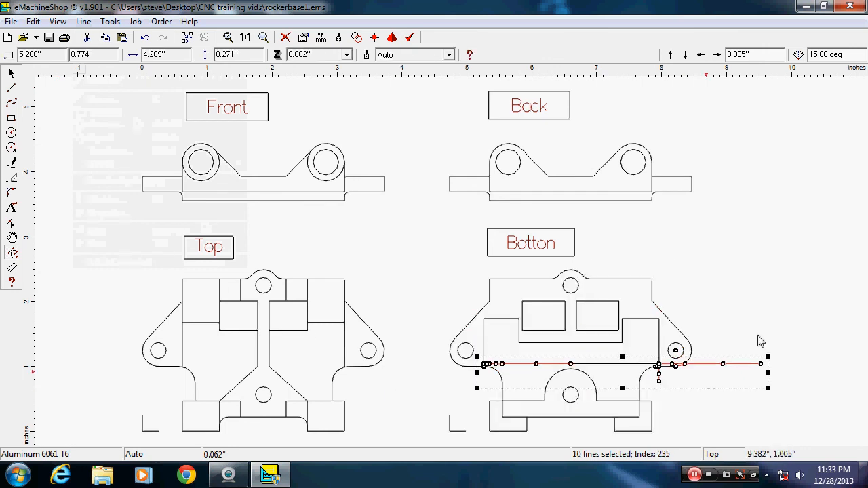
{"action": "left_click", "coordinate": [776, 252]}
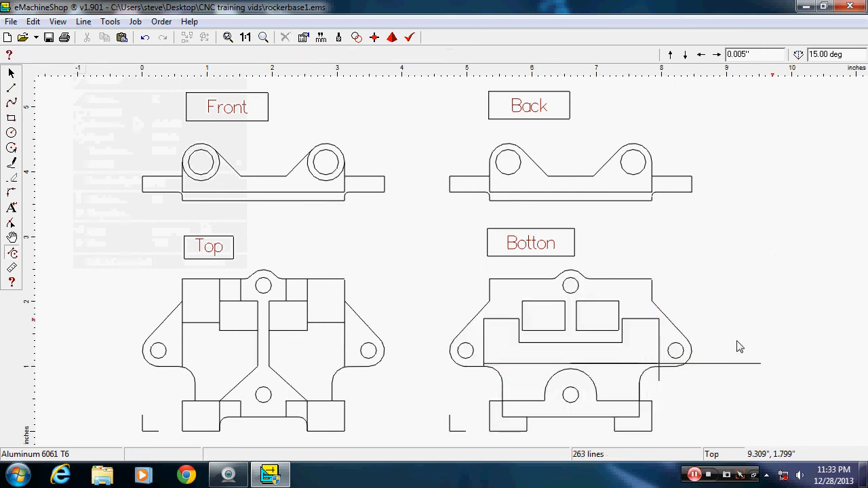
- Delete the horizontal line segments that extend beyond the wide recess's right side
{"action": "left_click", "coordinate": [724, 365]}
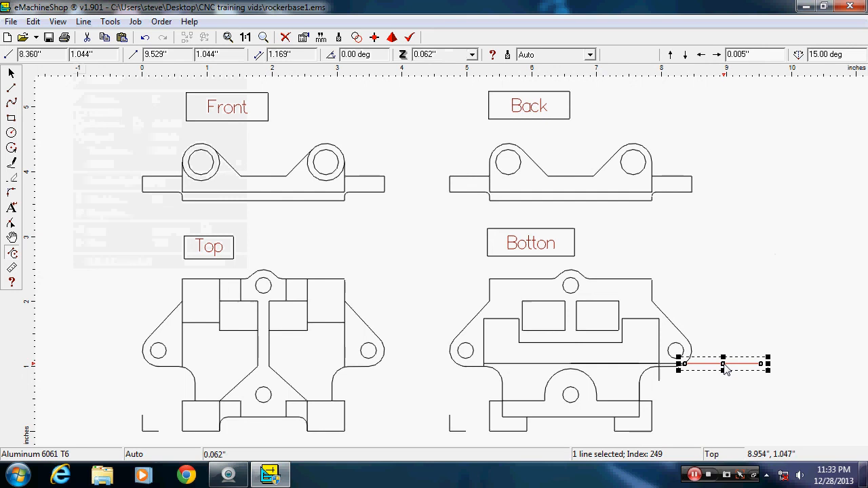
{"action": "key", "text": "Delete"}
{"action": "left_click", "coordinate": [714, 367]}
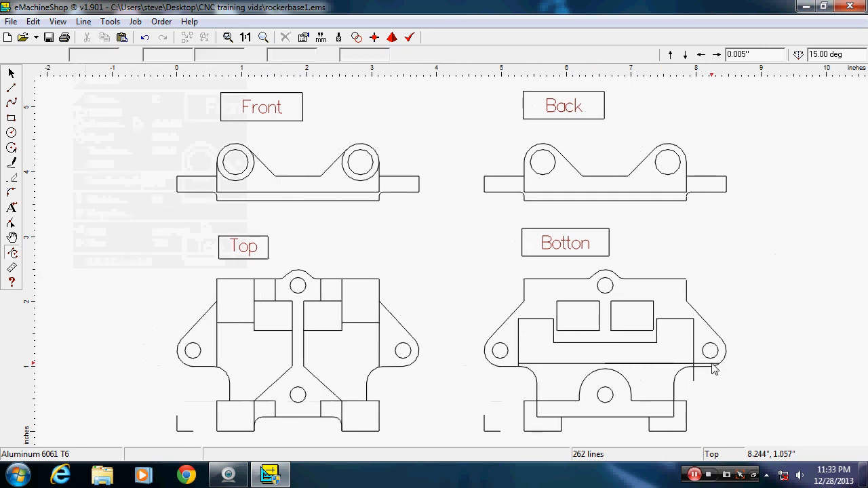
{"action": "key", "text": "Delete"}
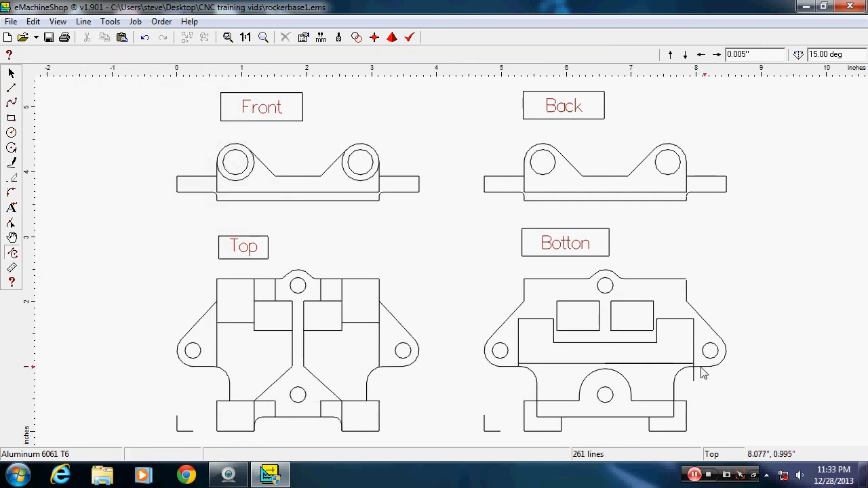
- Delete both vertical line segments that hang below the wide recess's lower right corner
{"action": "left_click", "coordinate": [693, 366]}
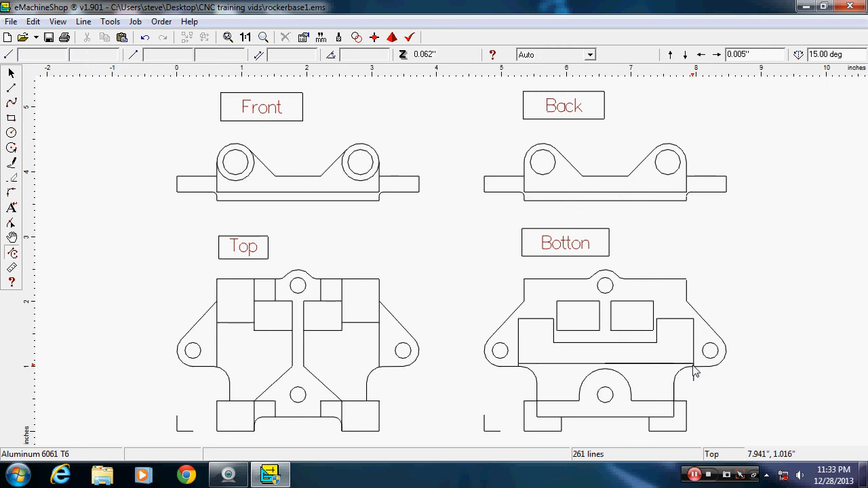
{"action": "left_click", "coordinate": [731, 379]}
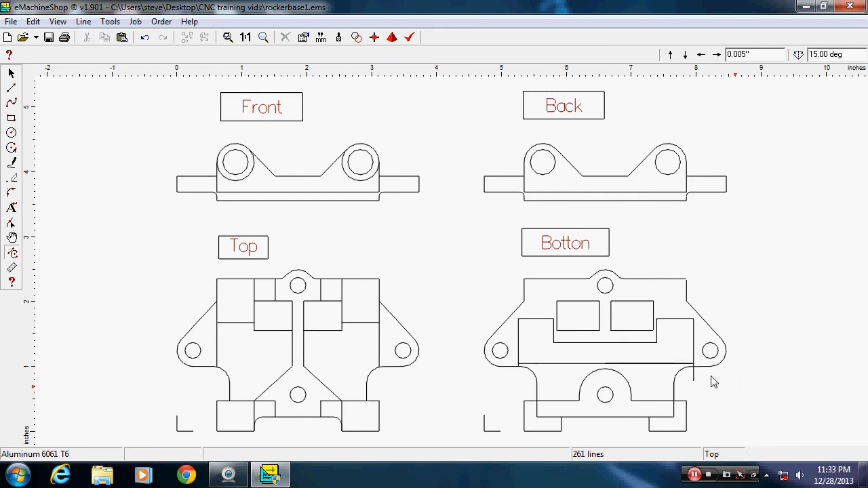
{"action": "left_click", "coordinate": [696, 374]}
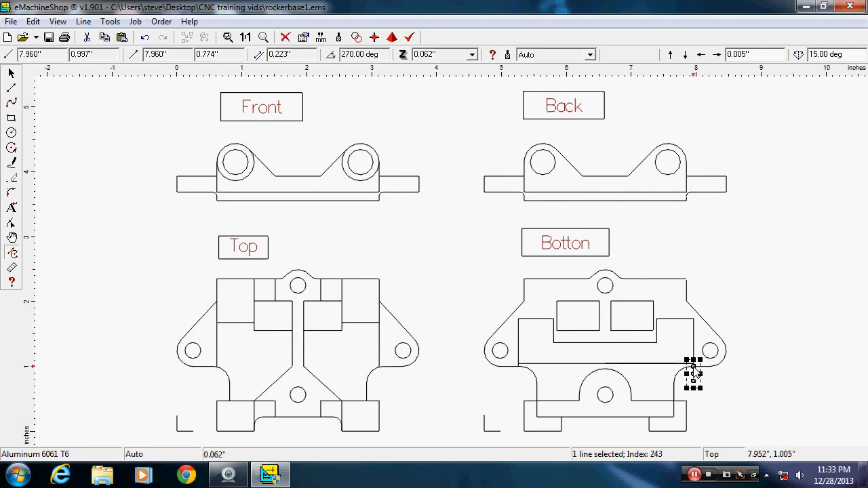
{"action": "key", "text": "Delete"}
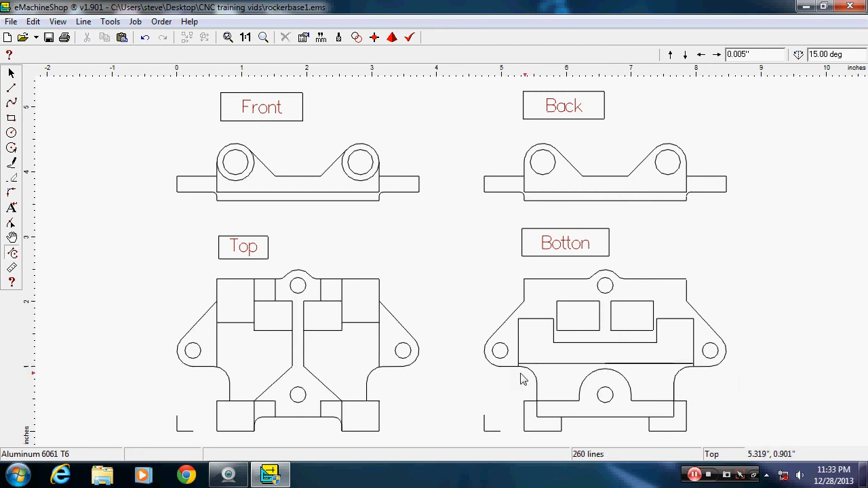
{"action": "left_click", "coordinate": [693, 364]}
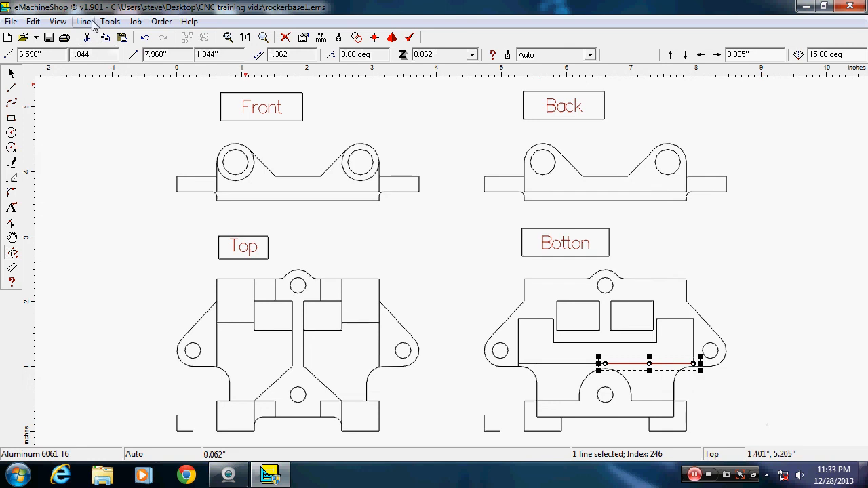
{"action": "left_click", "coordinate": [58, 22]}
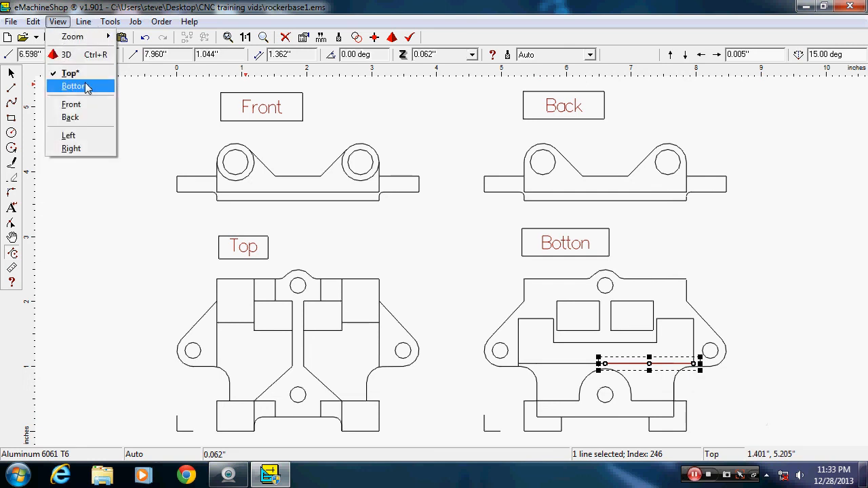
{"action": "mouse_move", "coordinate": [81, 37]}
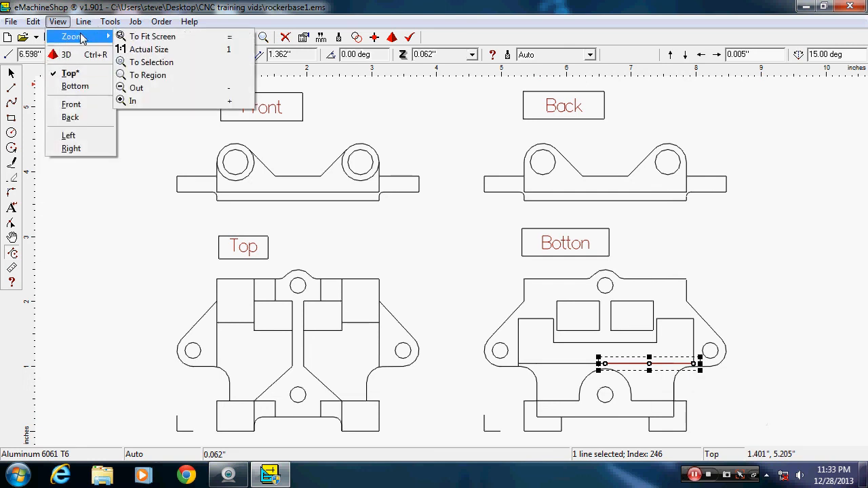
{"action": "left_click", "coordinate": [152, 62]}
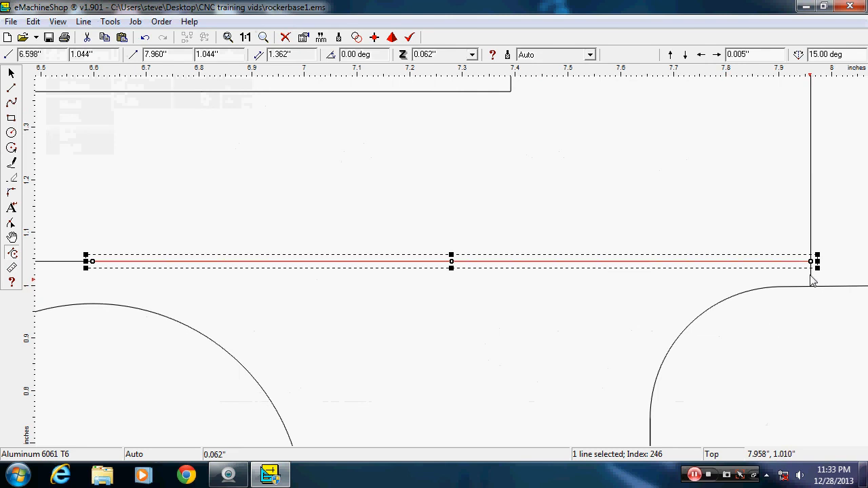
{"action": "left_click", "coordinate": [812, 279]}
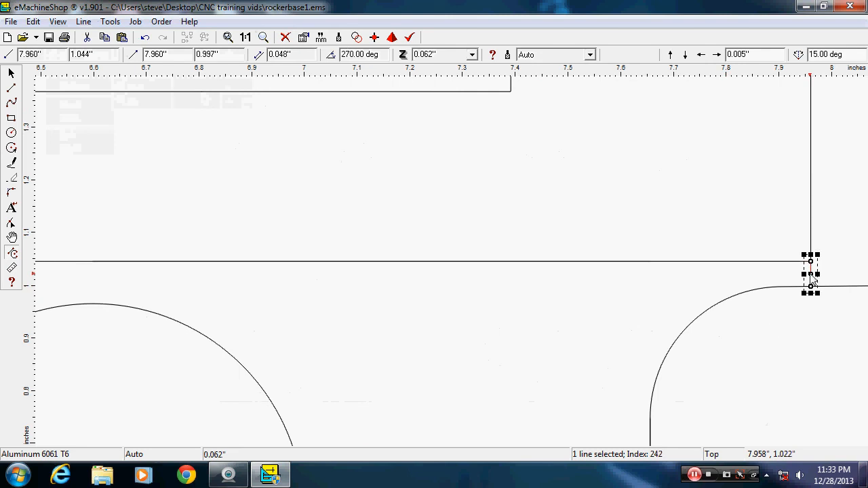
{"action": "key", "text": "Delete"}
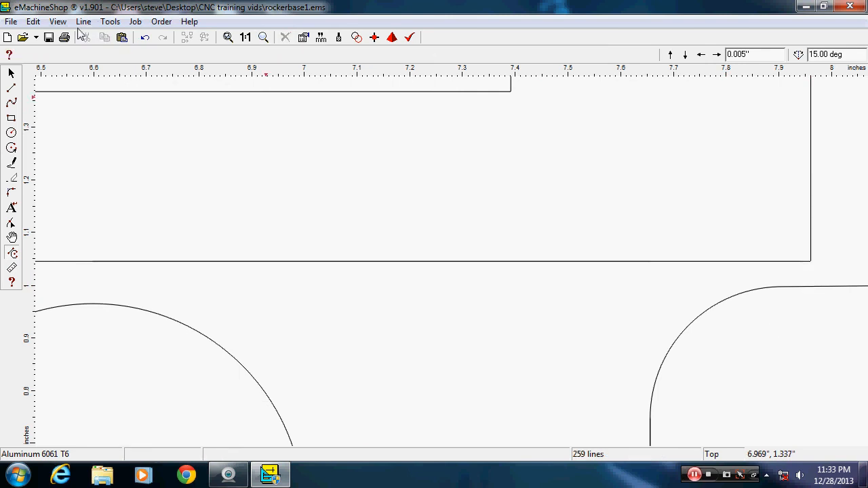
{"action": "scroll", "coordinate": [78, 27], "scroll_direction": "down", "scroll_amount": 3}
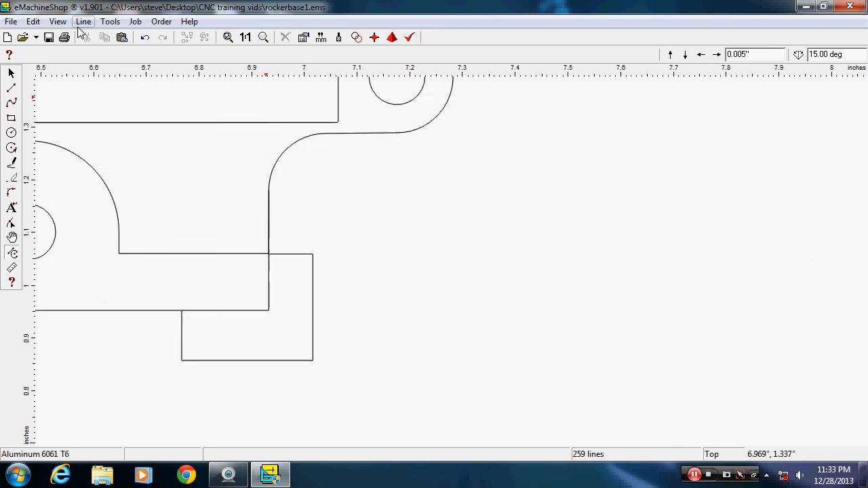
- Delete the vertical line segment that hangs below the wide recess's lower left corner in the Bottom view
{"action": "scroll", "coordinate": [78, 27], "scroll_direction": "down", "scroll_amount": 3}
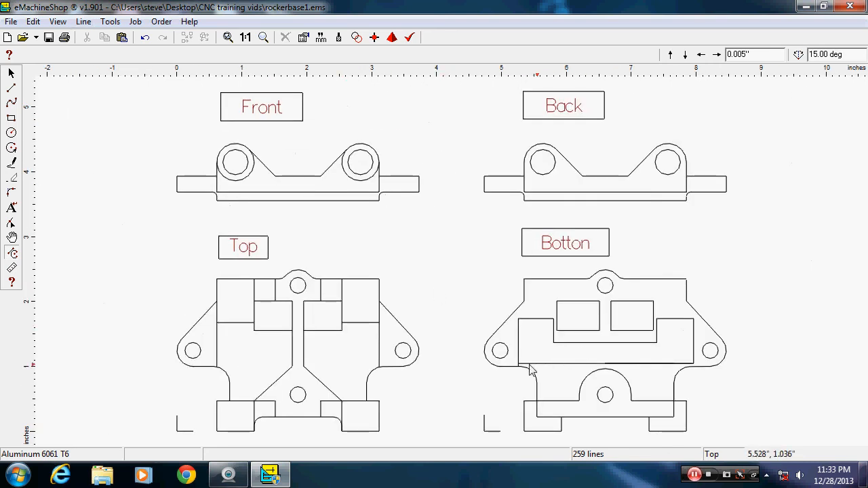
{"action": "left_click", "coordinate": [519, 367]}
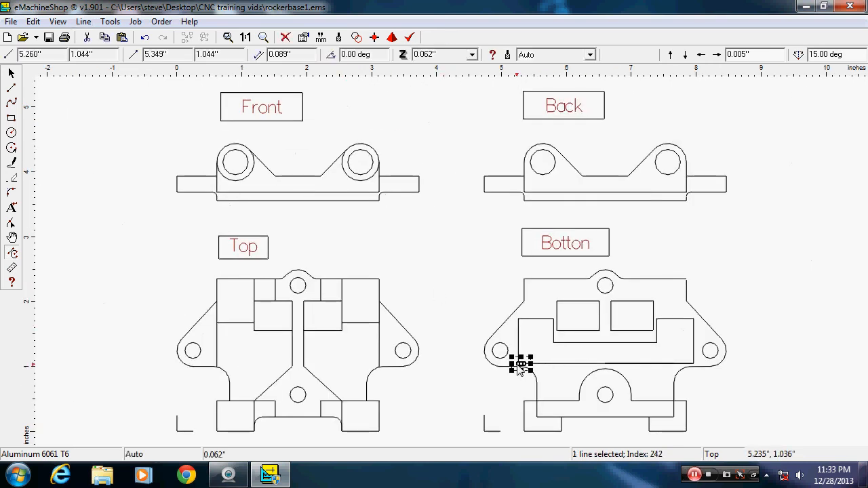
{"action": "left_click", "coordinate": [83, 23]}
{"action": "mouse_move", "coordinate": [58, 22]}
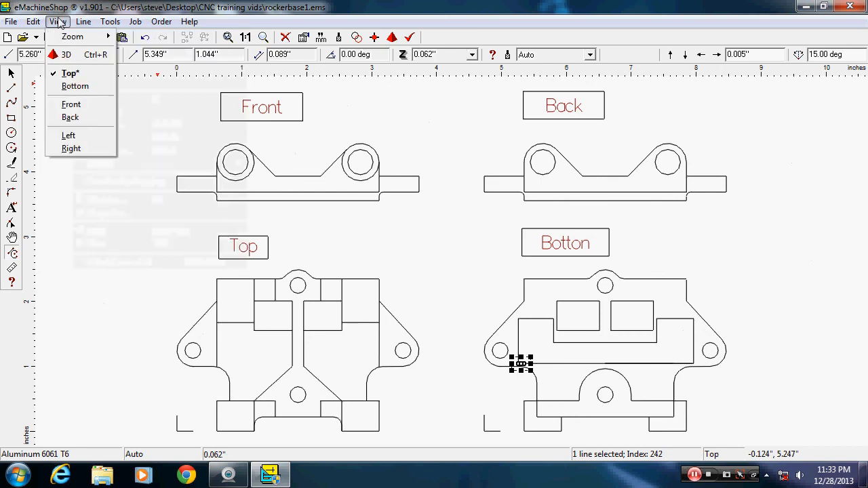
{"action": "mouse_move", "coordinate": [72, 37]}
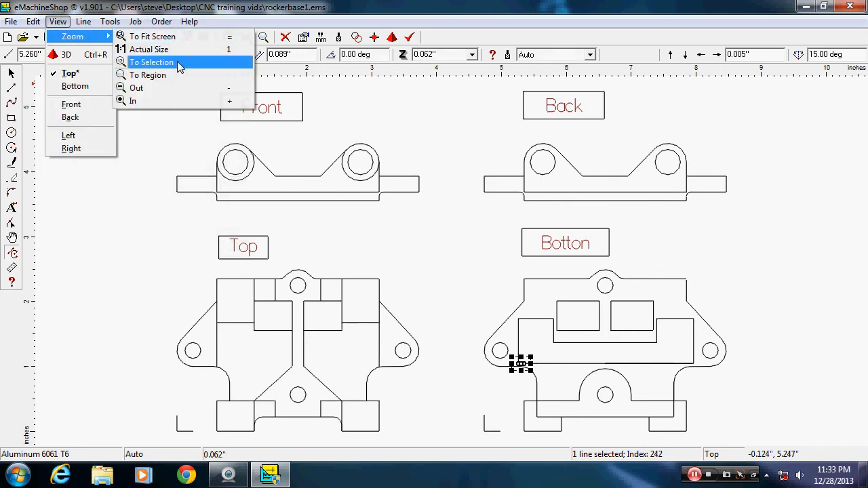
{"action": "left_click", "coordinate": [177, 62]}
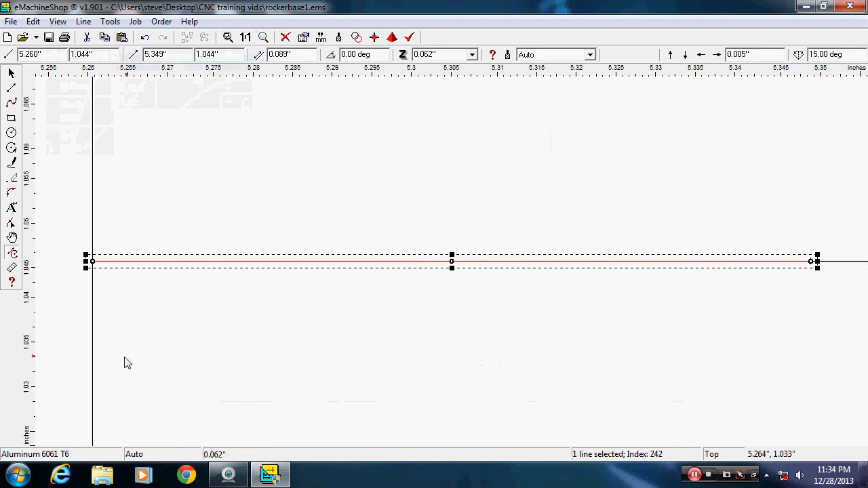
{"action": "left_click", "coordinate": [93, 365]}
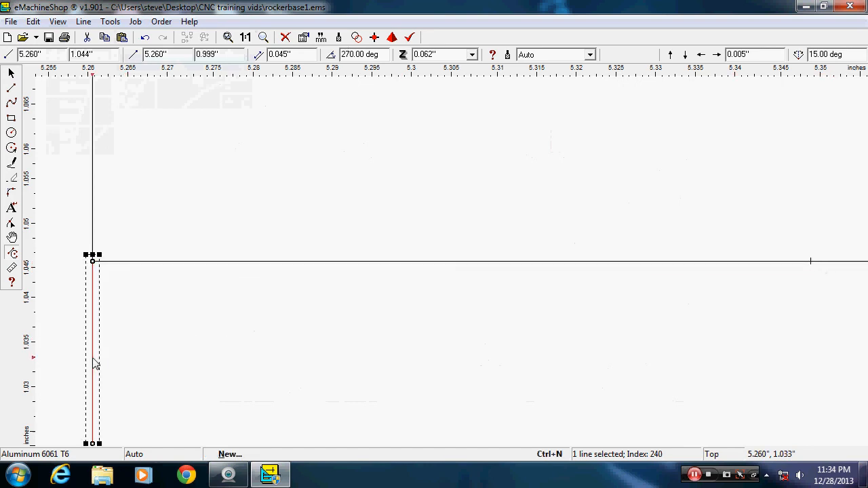
{"action": "key", "text": "Delete"}
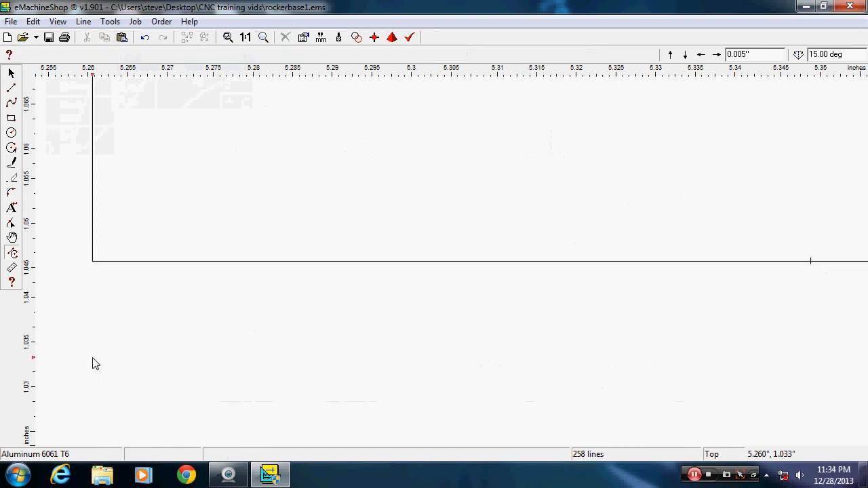
- Delete the overlapping horizontal segments along the right half of the wide recess's lower edge
{"action": "key", "text": "Home"}
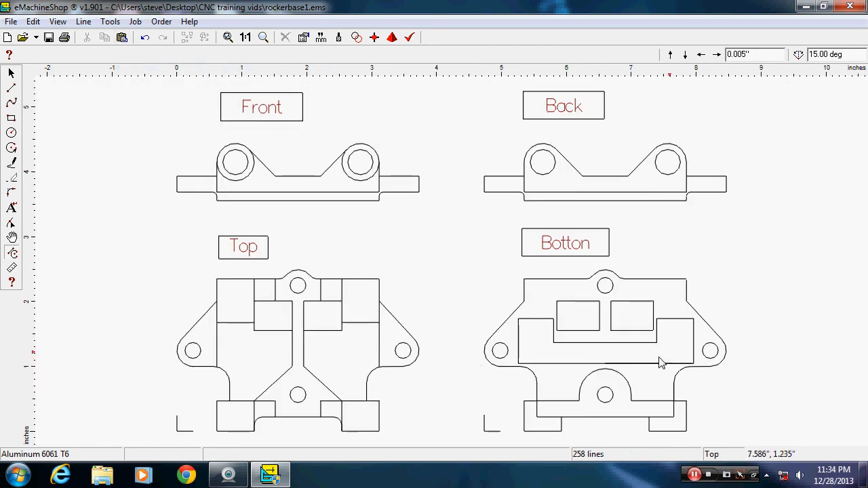
{"action": "left_click", "coordinate": [653, 365]}
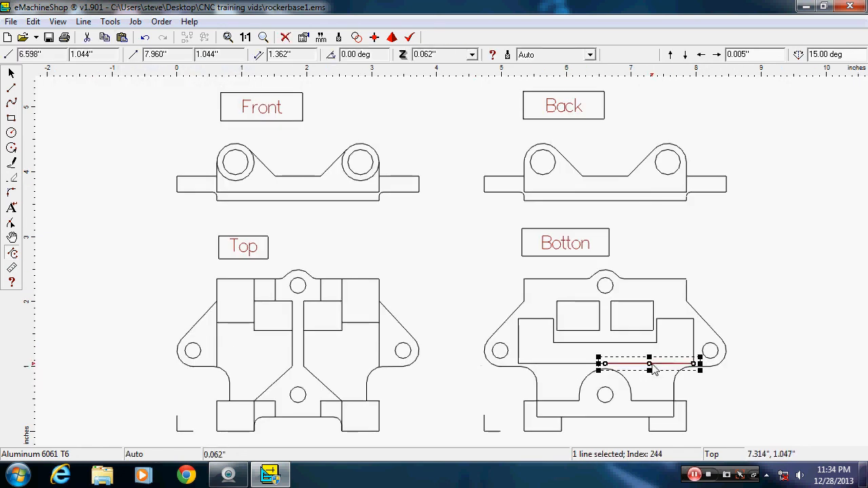
{"action": "key", "text": "Escape"}
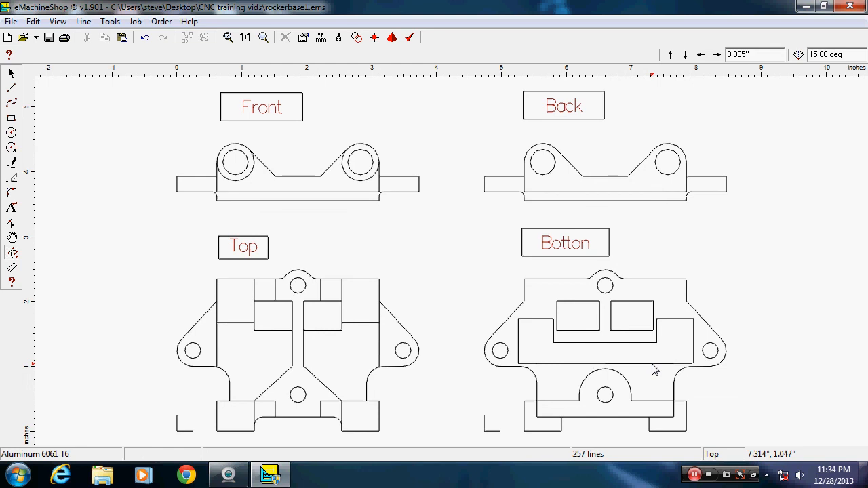
{"action": "left_click", "coordinate": [653, 366]}
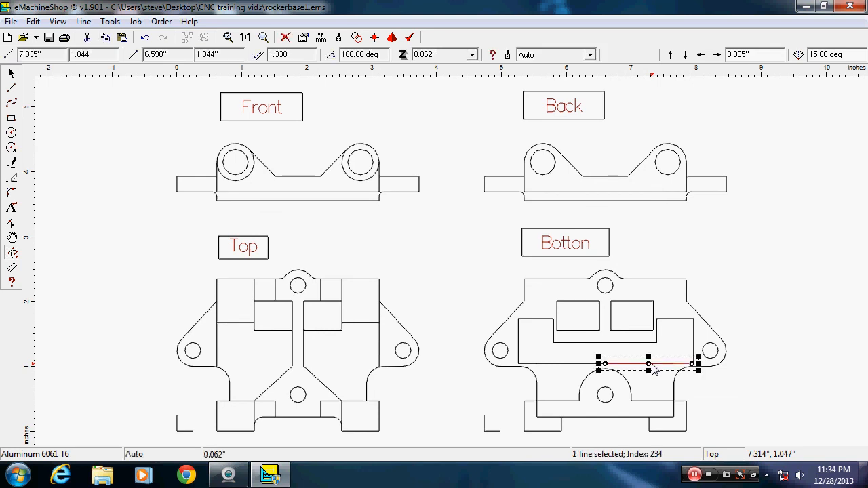
{"action": "key", "text": "Delete"}
{"action": "left_click", "coordinate": [653, 366]}
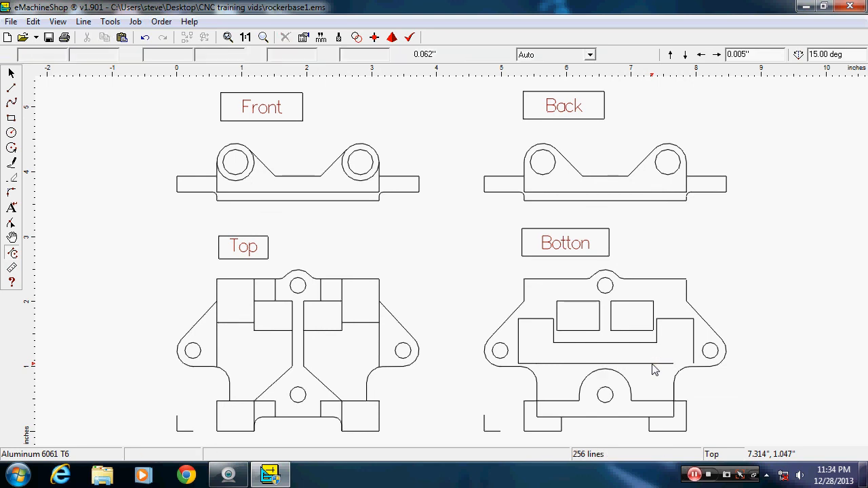
{"action": "key", "text": "Delete"}
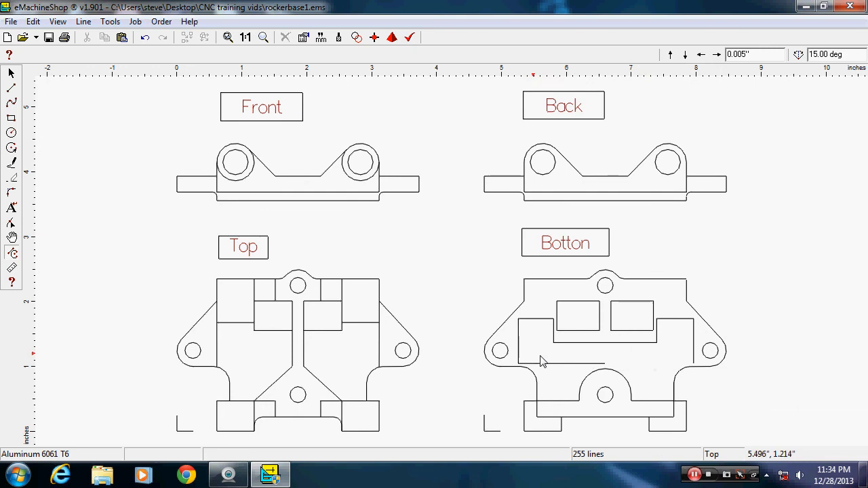
- Delete the remaining horizontal segments along the left half of the wide recess's lower edge
{"action": "left_click", "coordinate": [548, 364]}
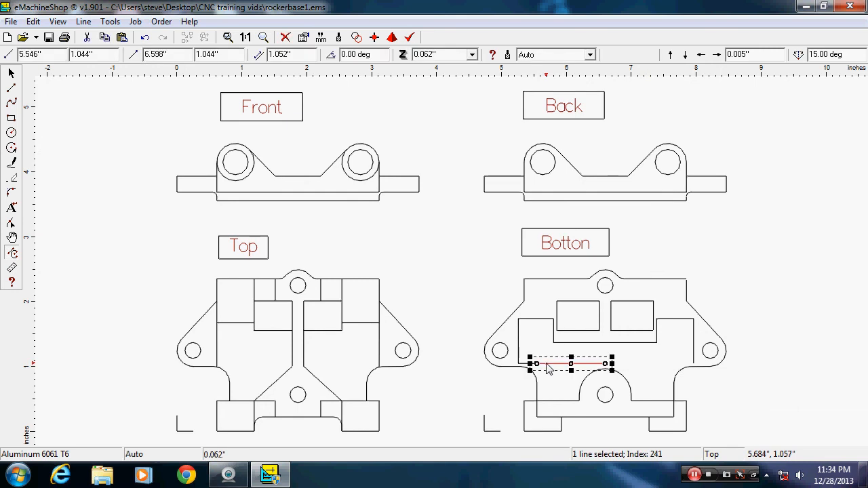
{"action": "key", "text": "Delete"}
{"action": "left_click", "coordinate": [535, 368]}
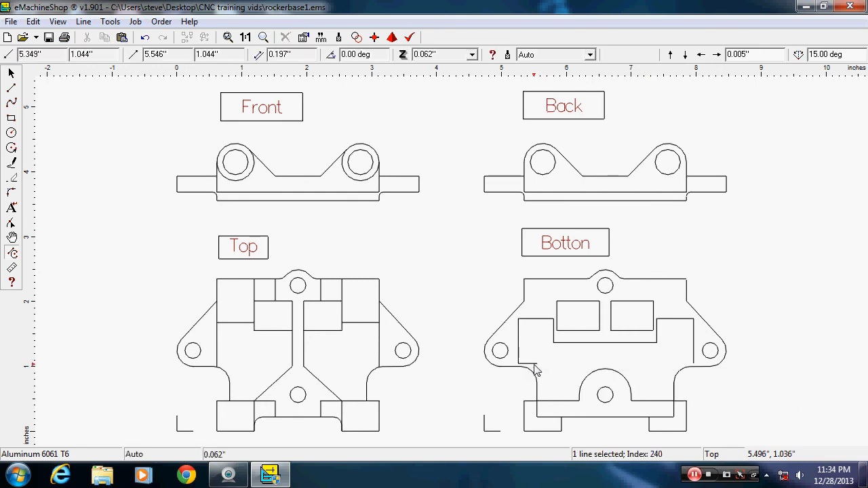
{"action": "key", "text": "Delete"}
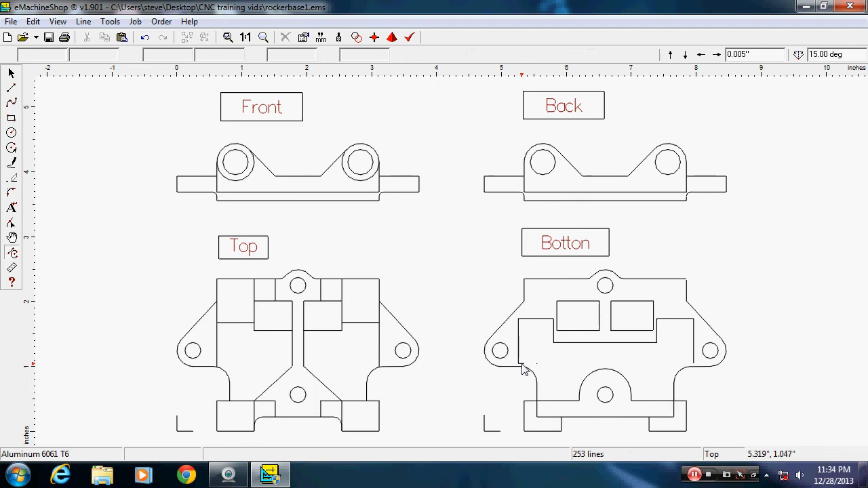
{"action": "left_click", "coordinate": [522, 367]}
{"action": "key", "text": "Delete"}
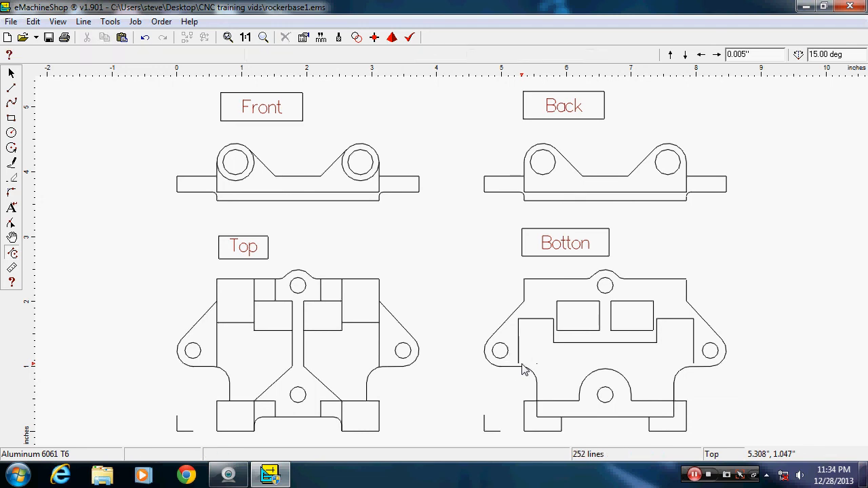
- Close the wide recess with a single horizontal 2.700" line between the lower ends of its left and right sides
{"action": "left_click", "coordinate": [12, 89]}
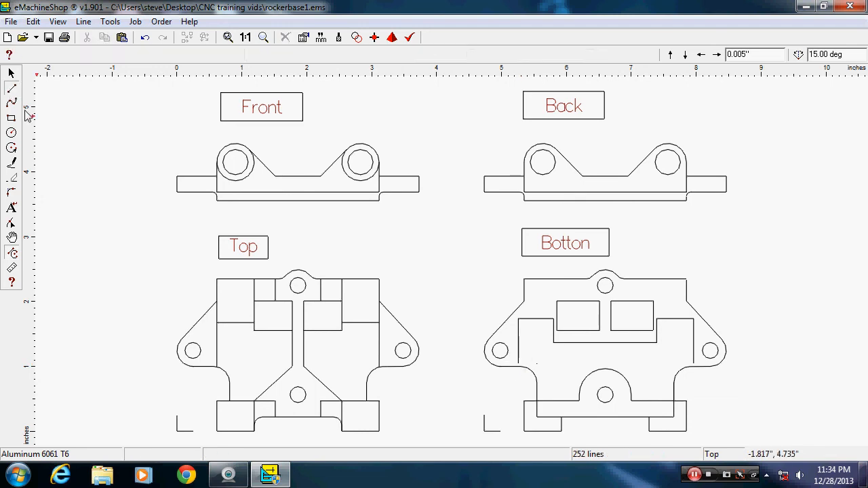
{"action": "left_click", "coordinate": [518, 363]}
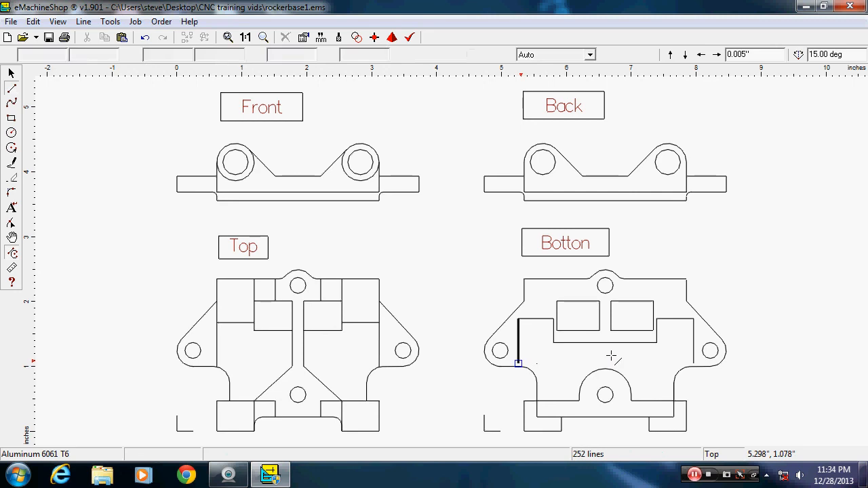
{"action": "left_click", "coordinate": [692, 364]}
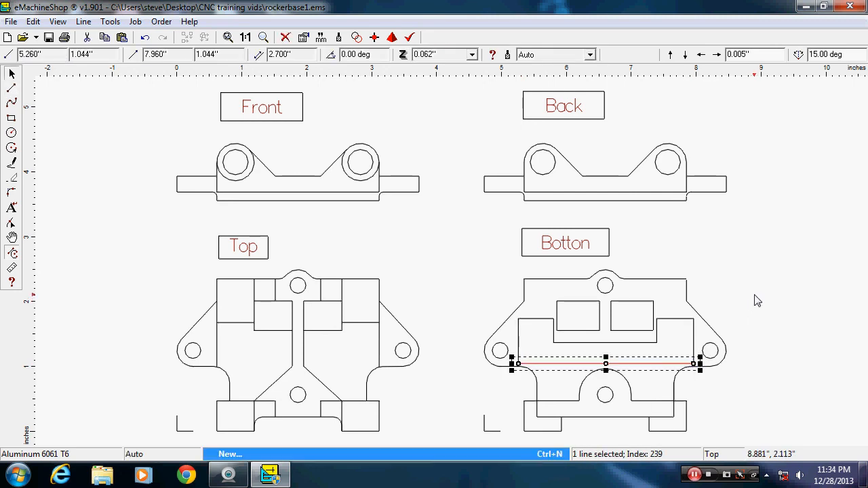
{"action": "key", "text": "Escape"}
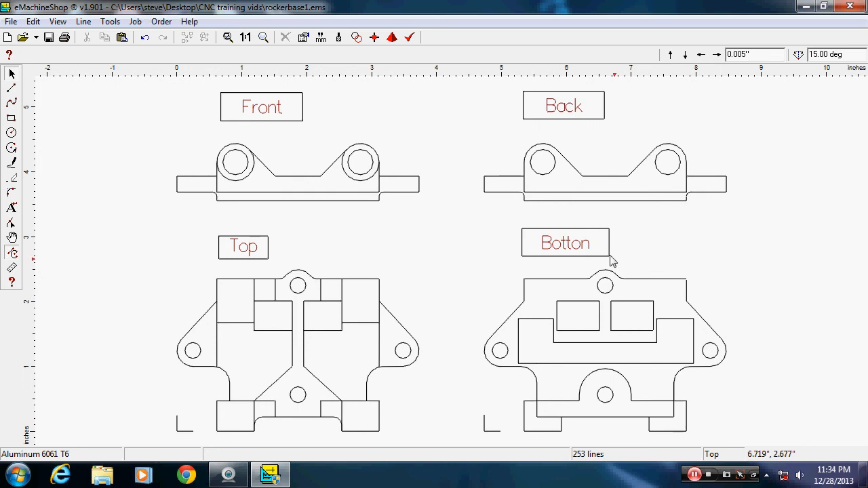
- Replace the misspelled "Botton" label with the text "Bottom" and center it in its box
{"action": "left_click", "coordinate": [583, 243]}
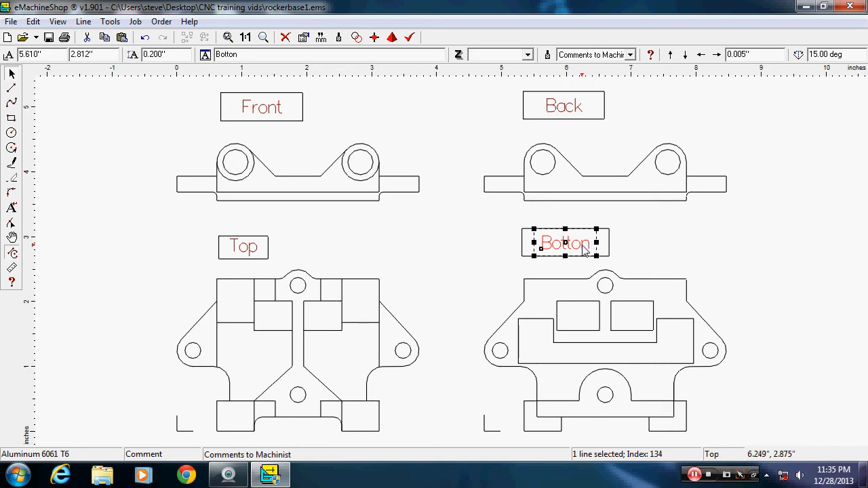
{"action": "key", "text": "Delete"}
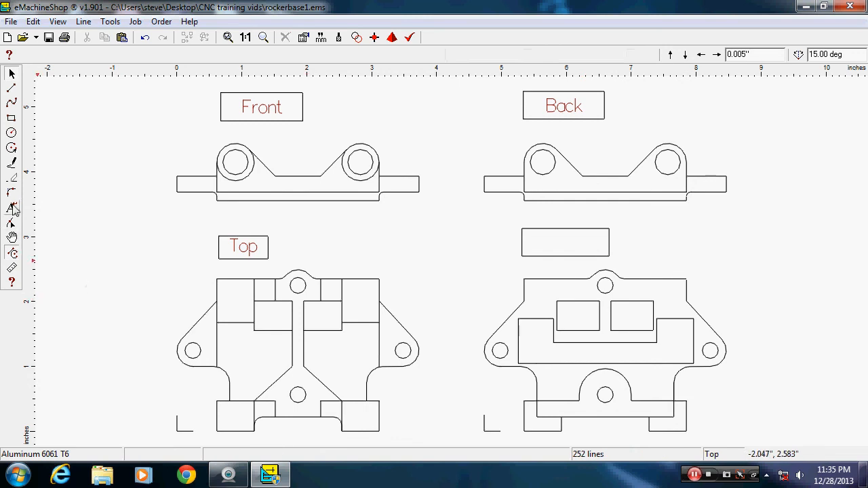
{"action": "left_click", "coordinate": [14, 208]}
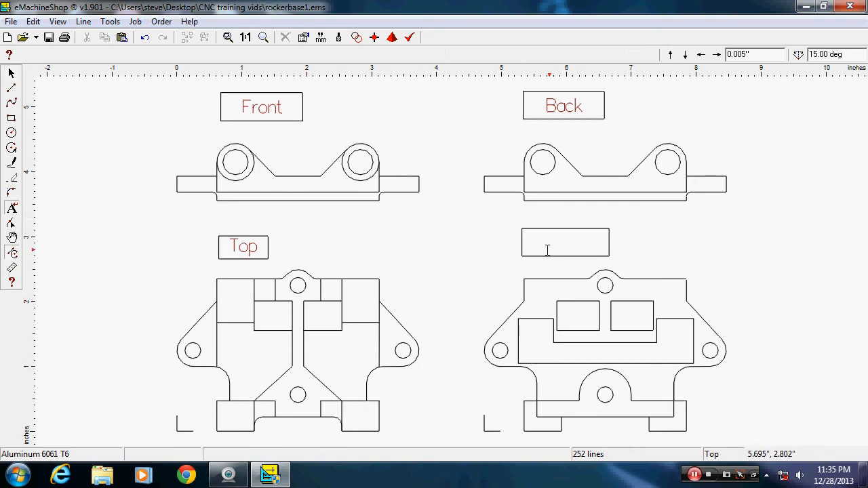
{"action": "left_click", "coordinate": [520, 238]}
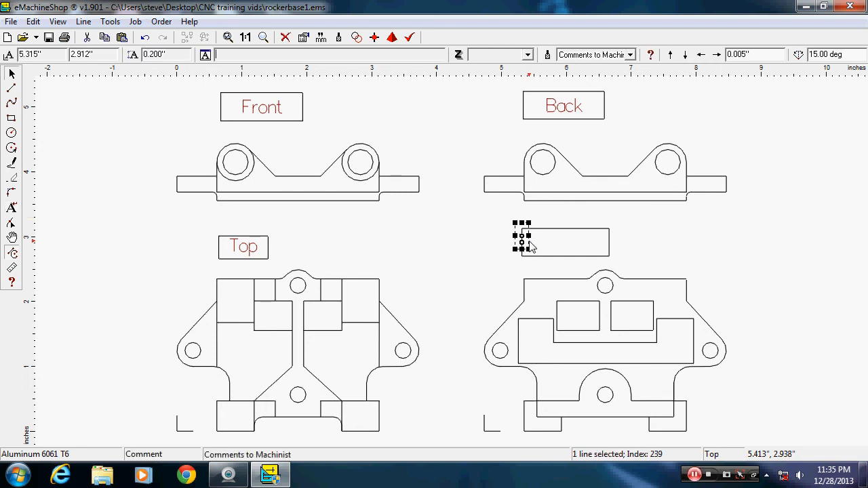
{"action": "type", "text": "Bottom"}
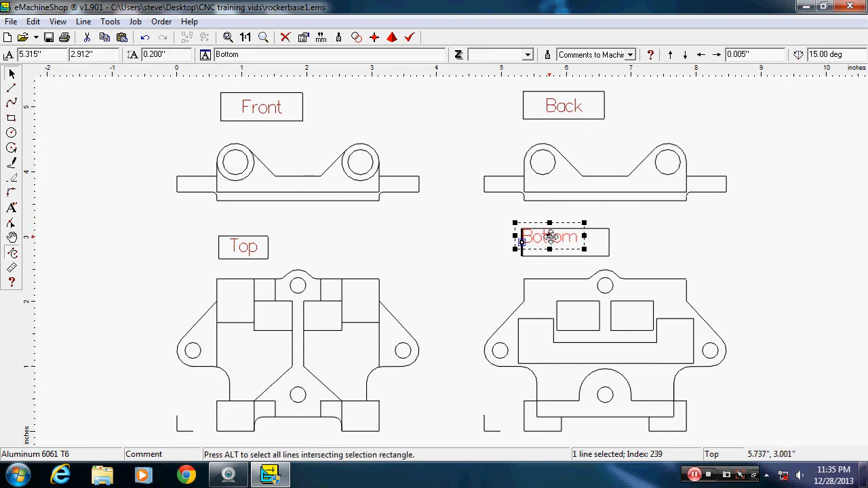
{"action": "left_click_drag", "start_coordinate": [550, 236], "coordinate": [563, 246]}
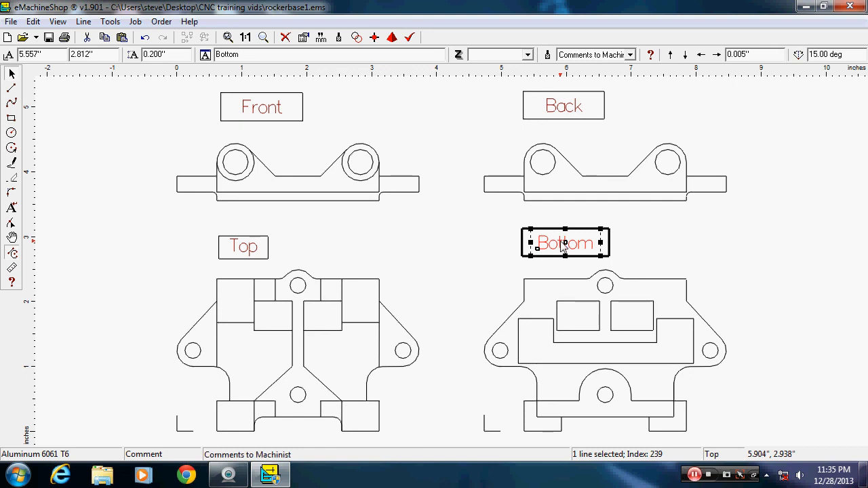
{"action": "left_click", "coordinate": [690, 256]}
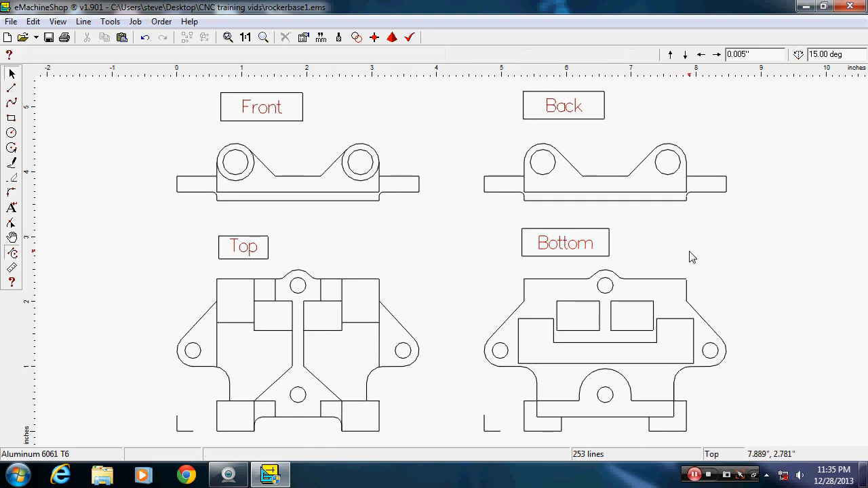